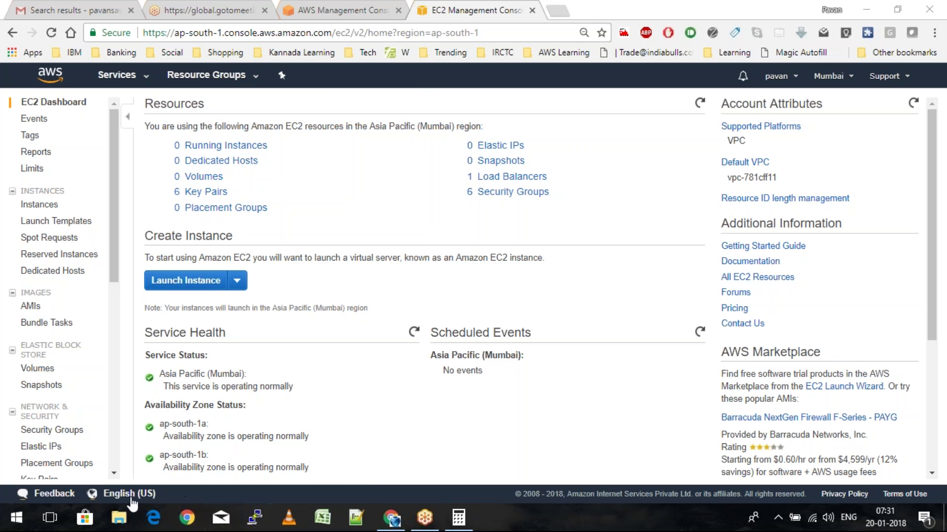
# Select the bash setup script on lines 21–37 of Project.txt, then return to the EC2 console
pyautogui.click(356, 517)
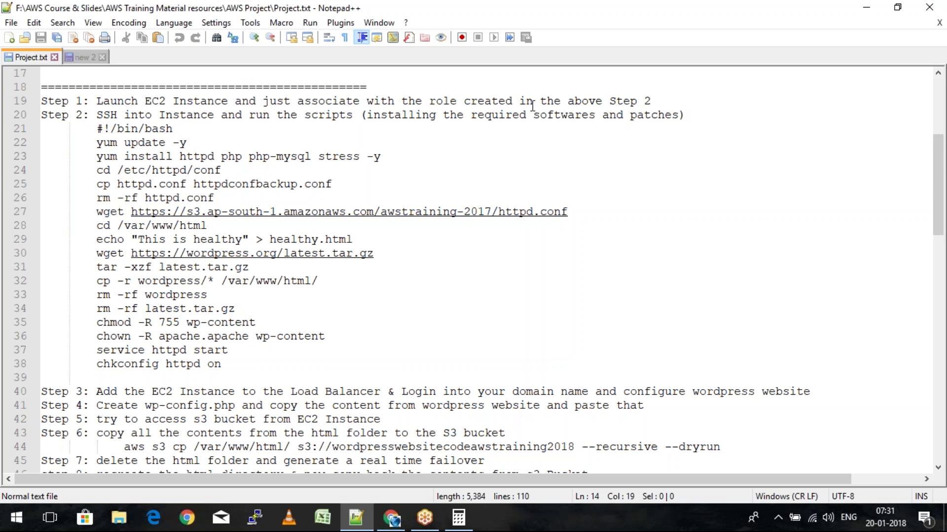
pyautogui.click(97, 130)
pyautogui.moveTo(109, 143); pyautogui.dragTo(266, 350)
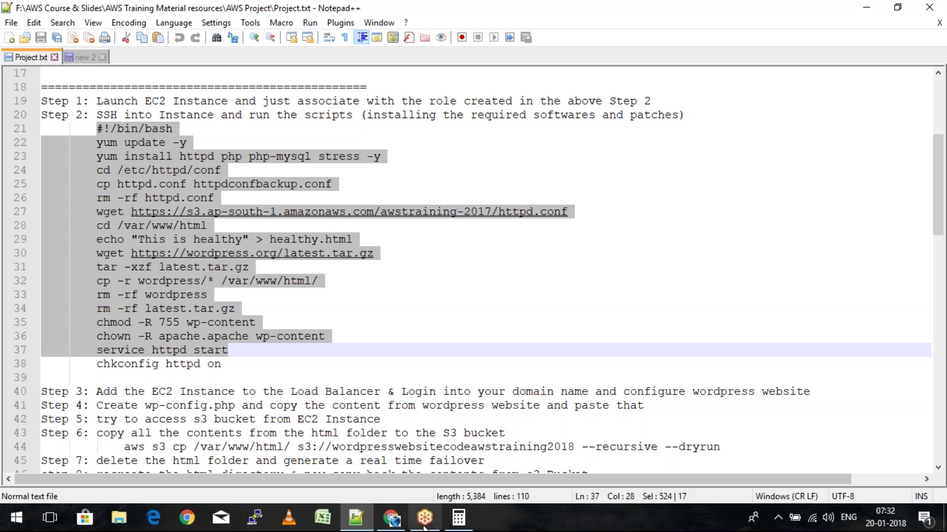
pyautogui.click(392, 518)
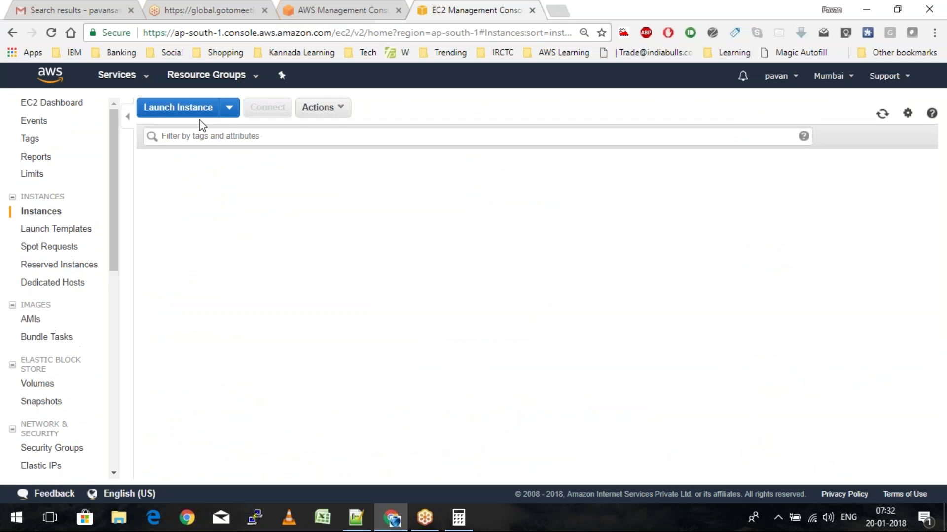
# Launch a new instance from the Amazon Linux AMI 2017.09.1 image
pyautogui.click(199, 114)
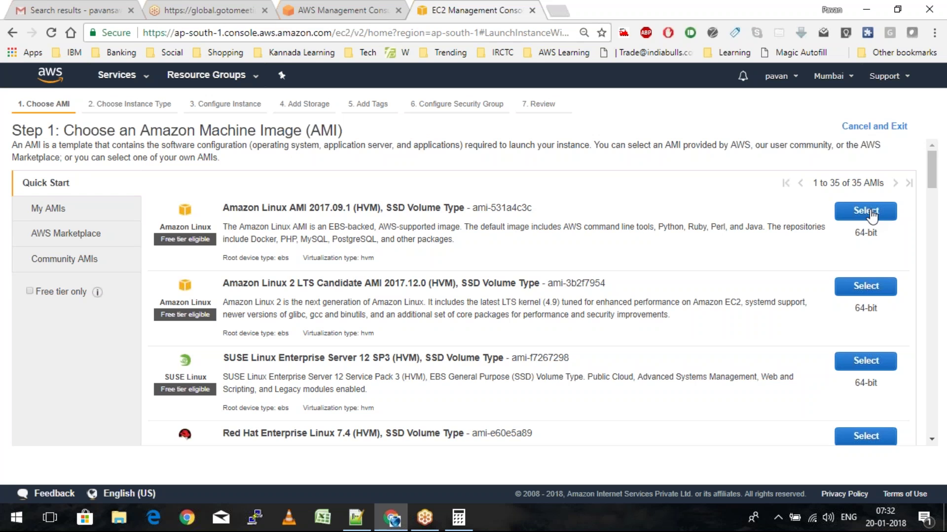
pyautogui.click(871, 213)
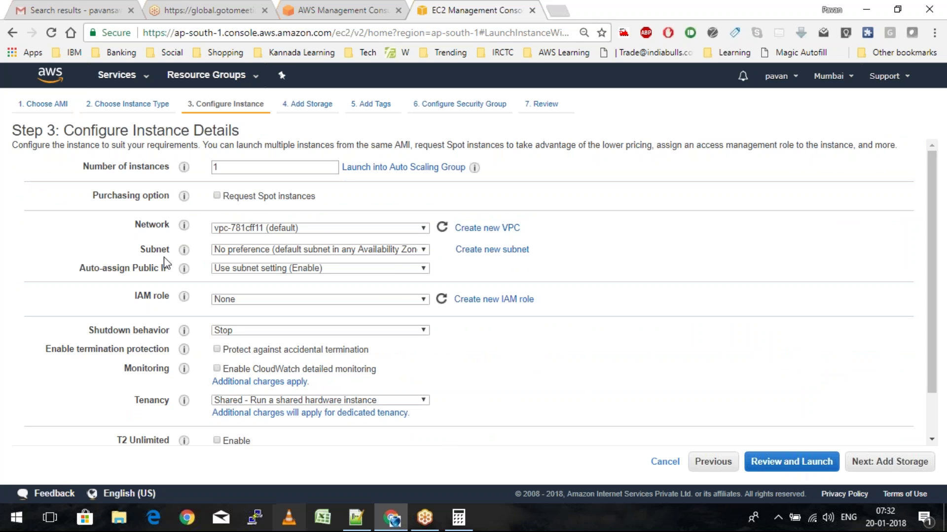
# Use the AWSTraining VPC with subnet-3ccc1f54, enable auto-assign public IP, and attach EC2S3AdminRole
pyautogui.click(302, 228)
pyautogui.click(308, 229)
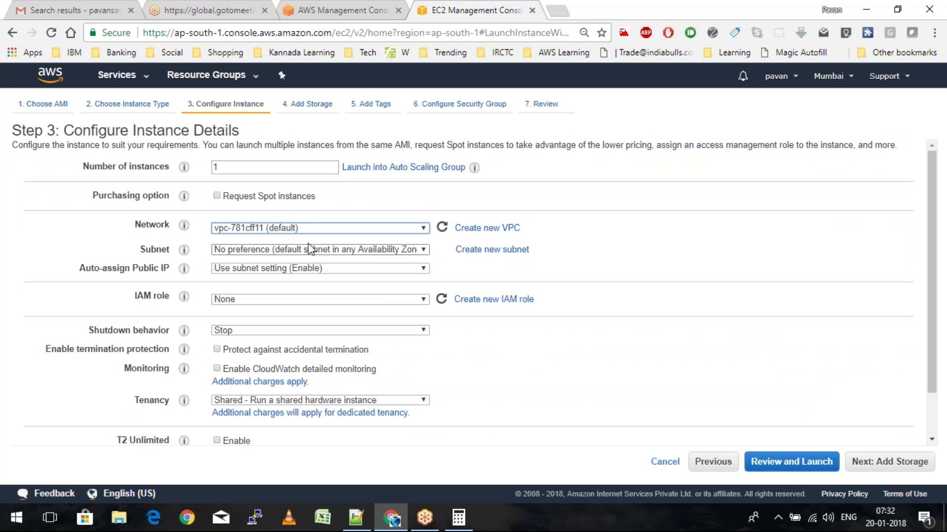
pyautogui.click(310, 230)
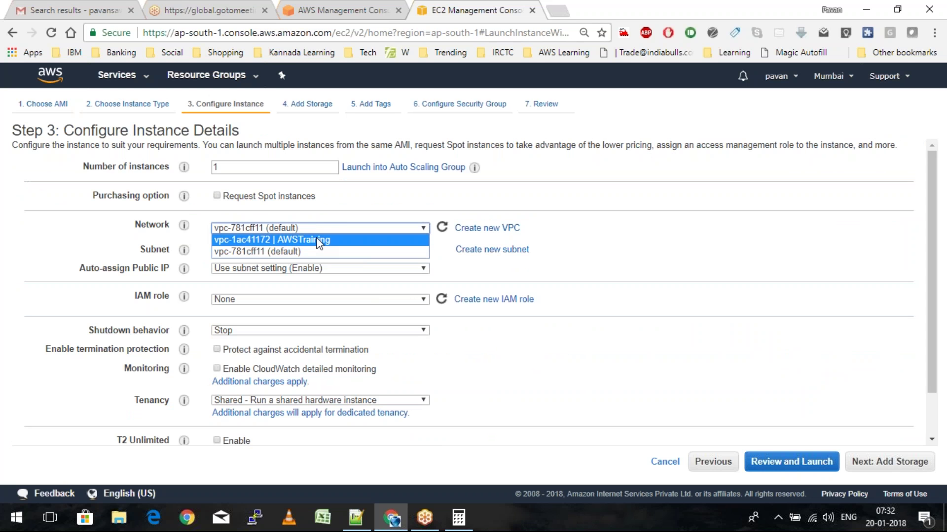
pyautogui.click(318, 240)
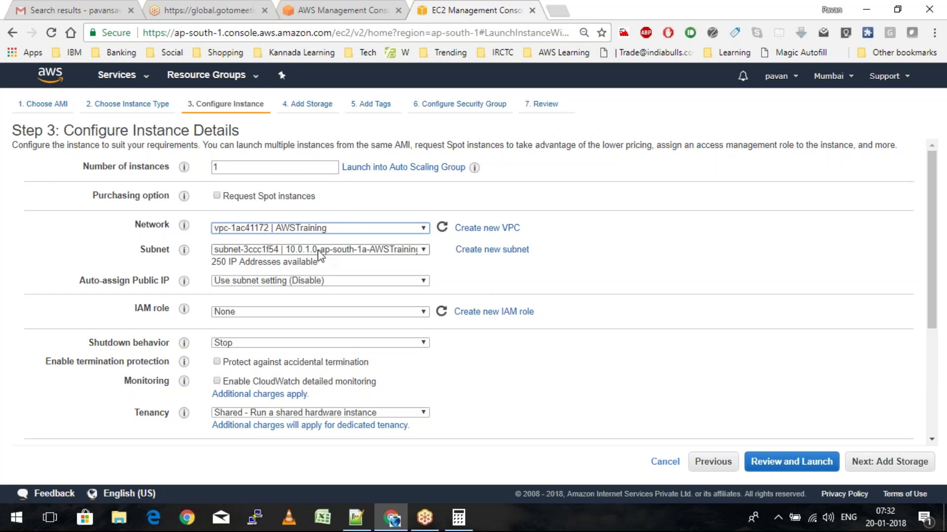
pyautogui.click(318, 250)
pyautogui.click(319, 260)
pyautogui.click(337, 282)
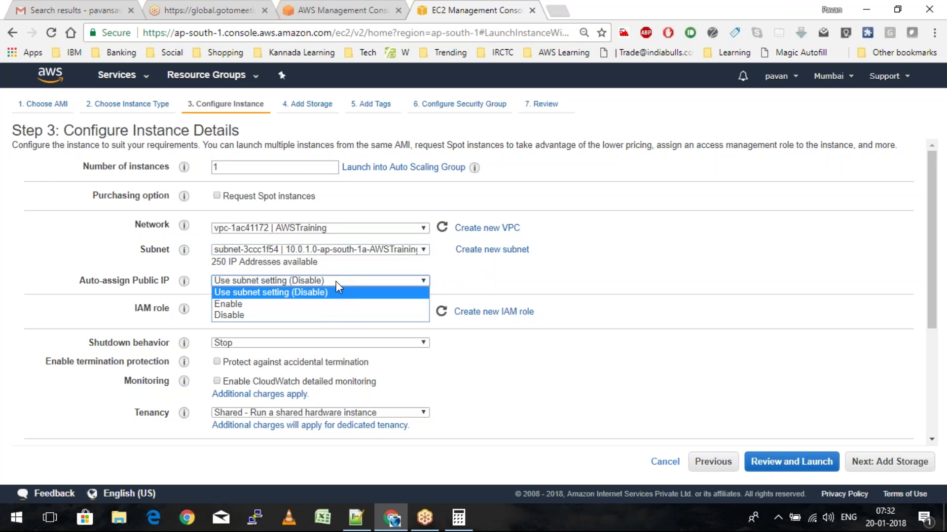
pyautogui.click(339, 303)
pyautogui.click(342, 312)
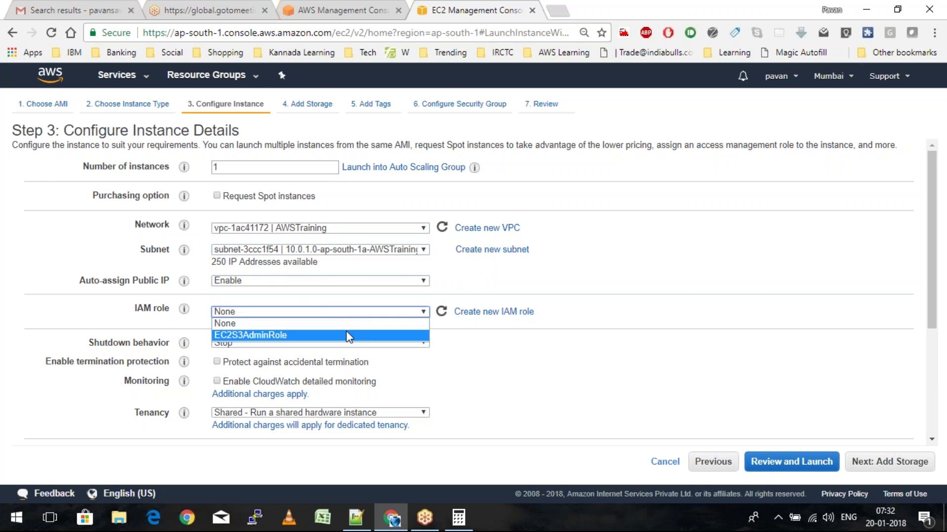
pyautogui.click(347, 335)
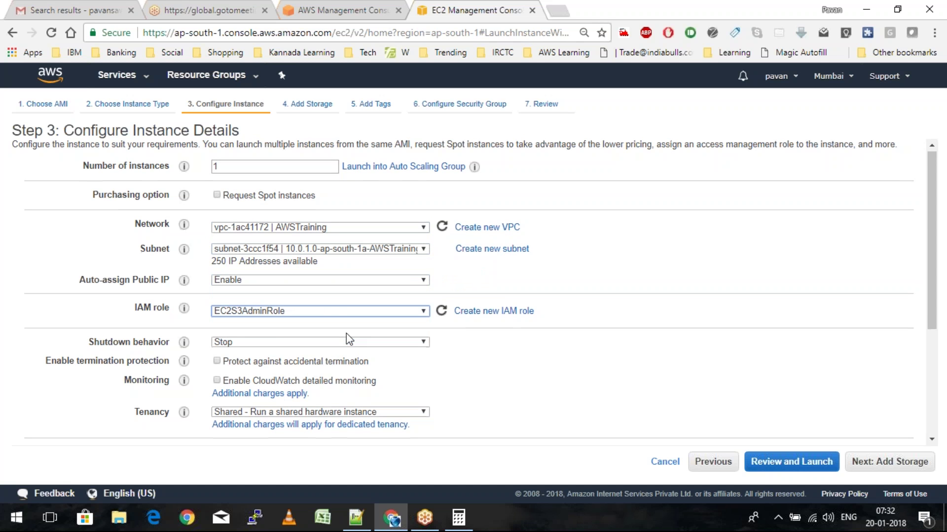
# Scroll down to User data and bring up Project.txt in Notepad++
pyautogui.scroll(-1, 346, 333)
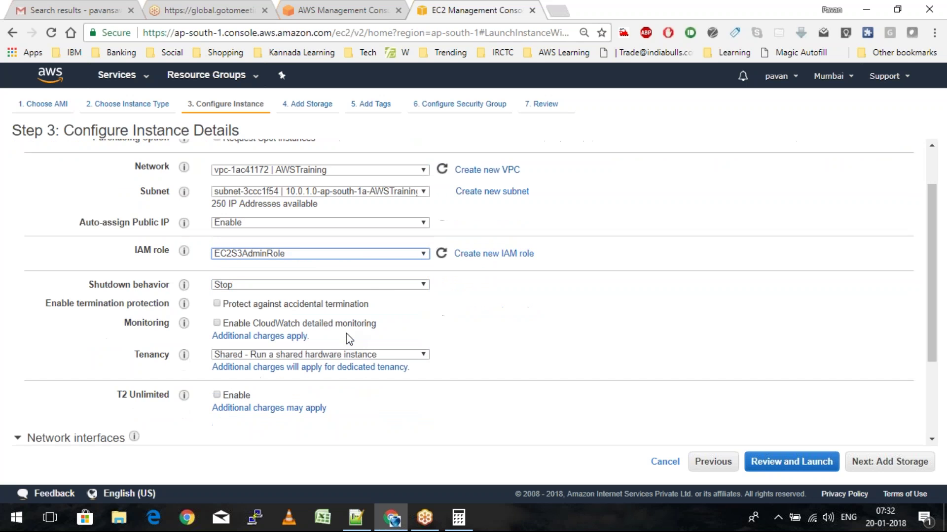
pyautogui.scroll(-4, 346, 334)
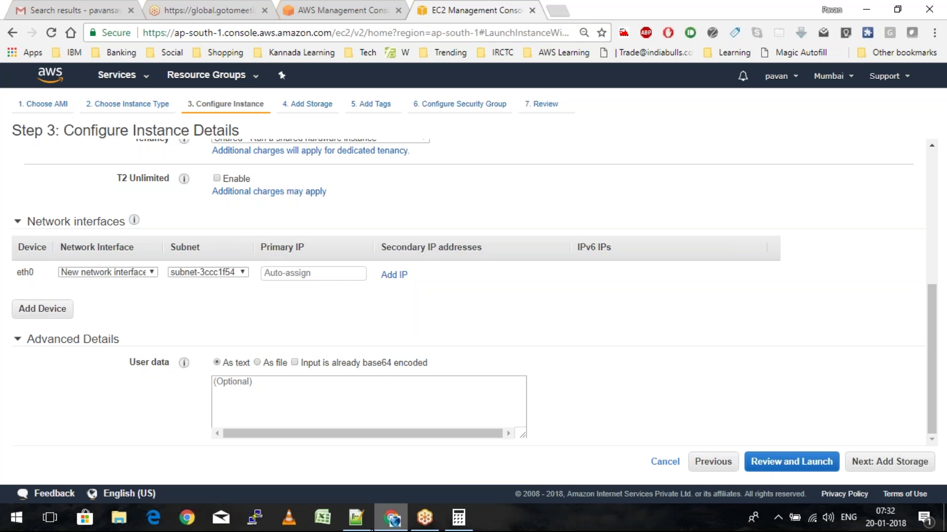
pyautogui.click(365, 520)
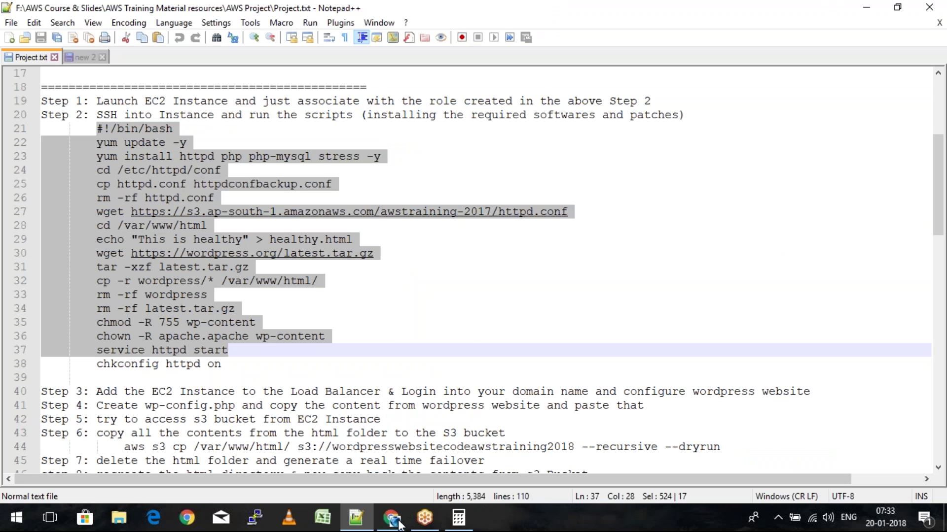
# Go to the S3 service in the browser and open the awstraining2018bckup bucket
pyautogui.click(398, 523)
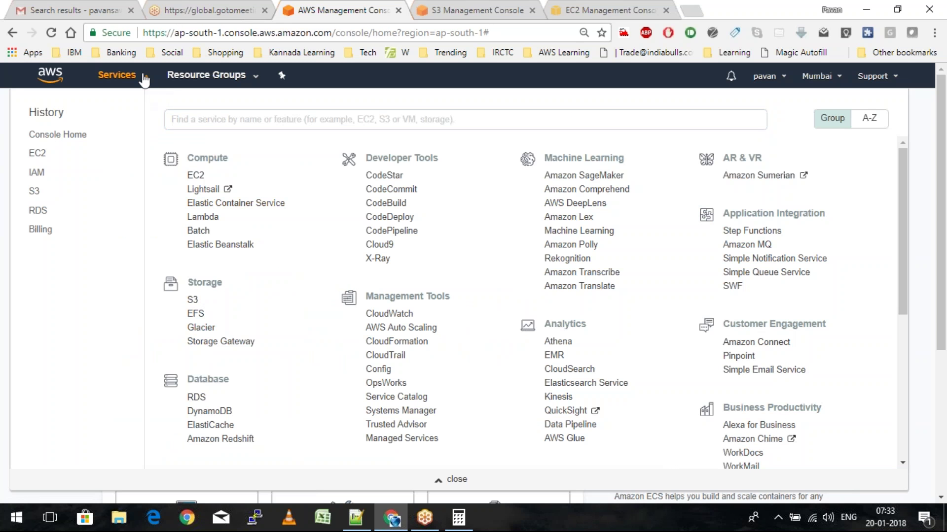
pyautogui.click(193, 299)
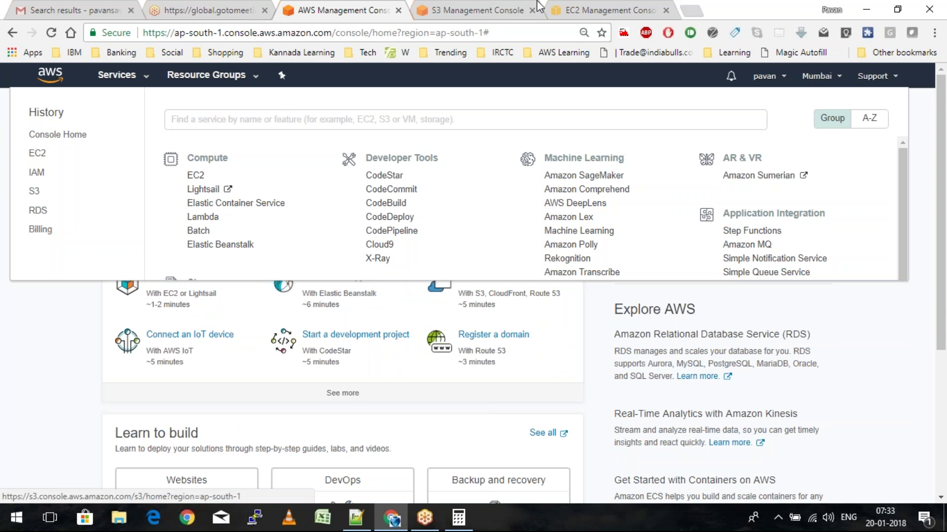
pyautogui.click(538, 5)
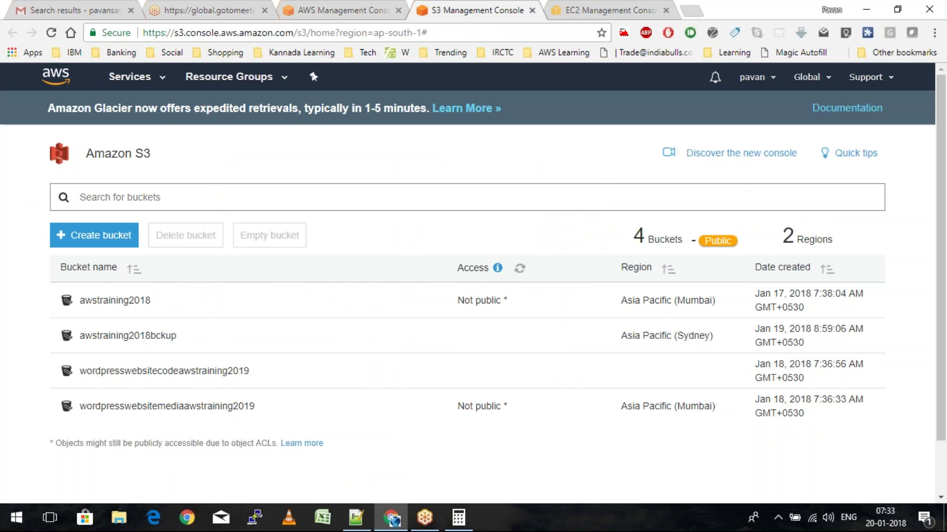
pyautogui.click(128, 336)
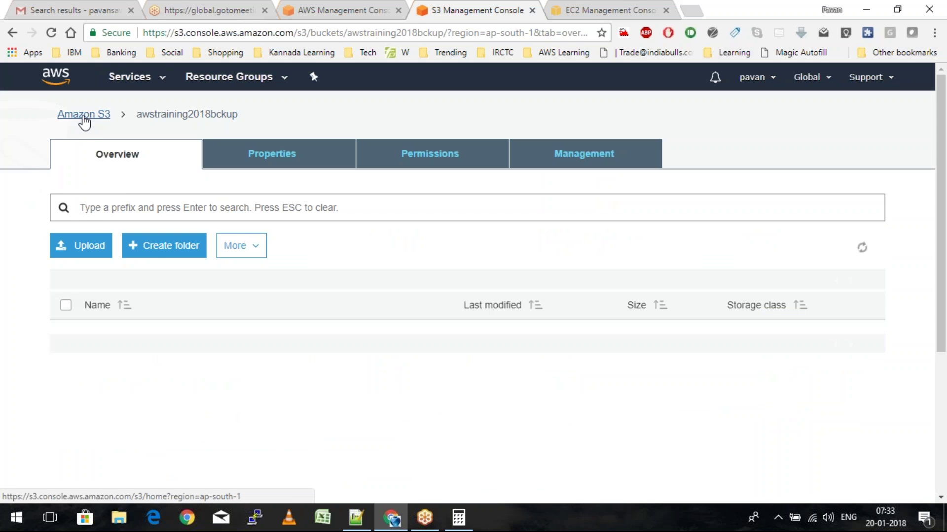
# Go back to the bucket list, open awstraining2018, and start an upload
pyautogui.click(84, 116)
pyautogui.click(126, 301)
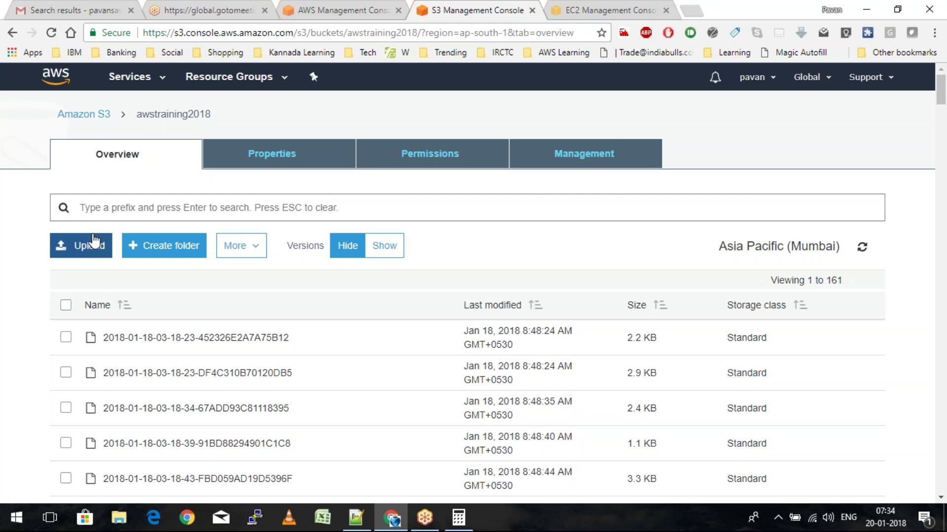
pyautogui.click(94, 242)
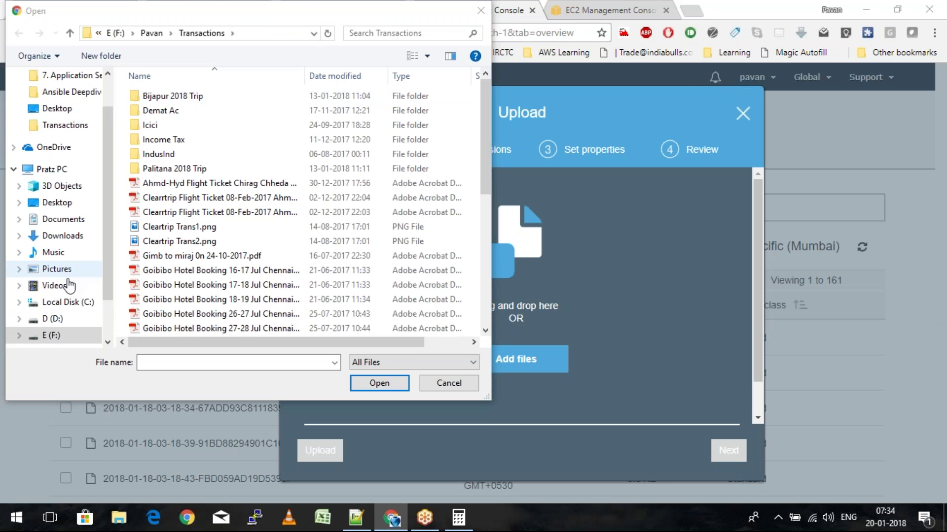
# Upload httpd.conf from F:\AWS Course & Slides\AWS Training Material resources\AWS Project to awstraining2018
pyautogui.click(51, 336)
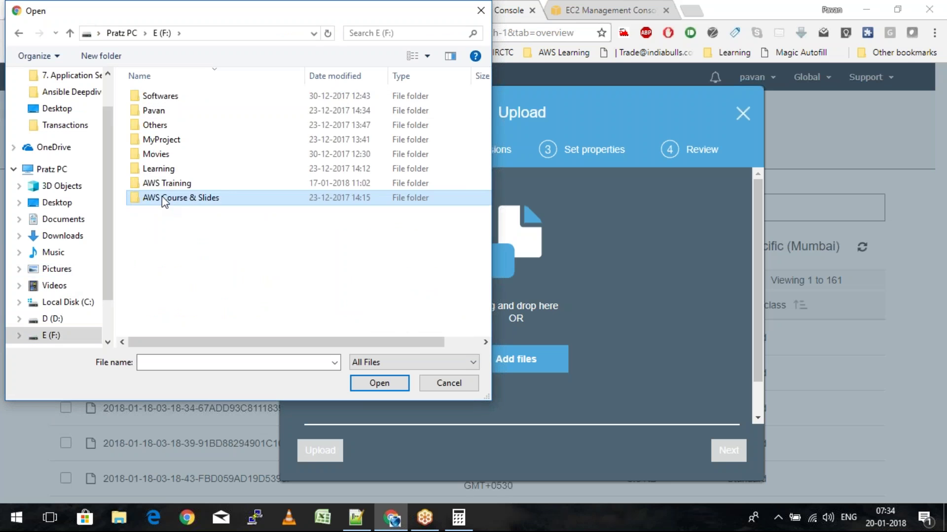
pyautogui.doubleClick(161, 197)
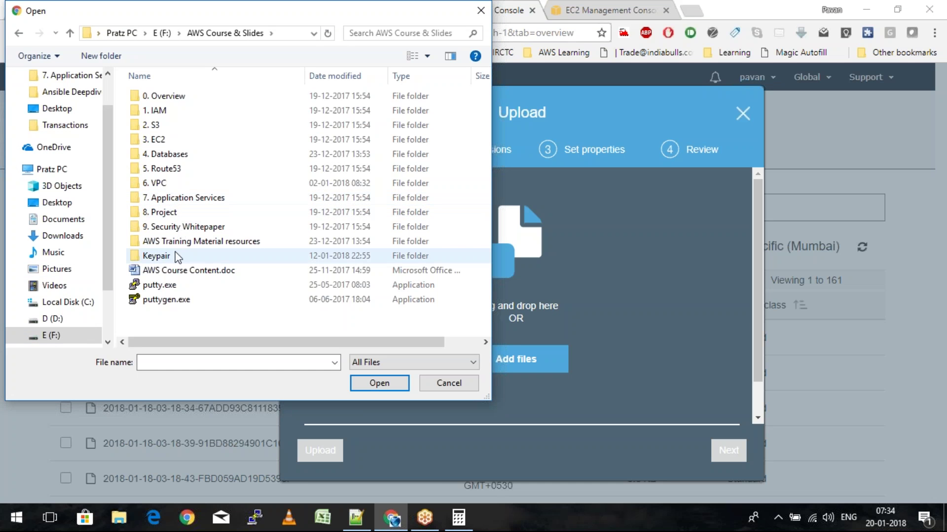
pyautogui.click(185, 245)
pyautogui.doubleClick(185, 245)
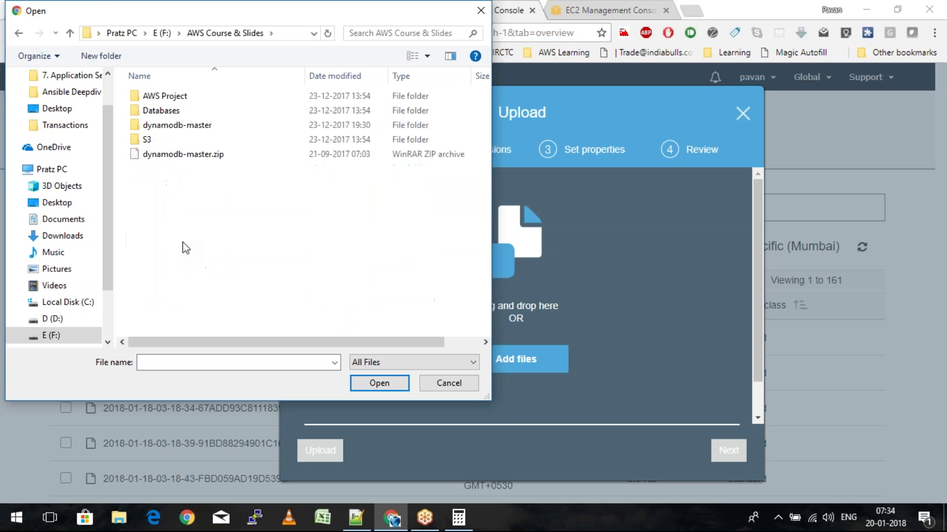
pyautogui.click(150, 101)
pyautogui.doubleClick(150, 101)
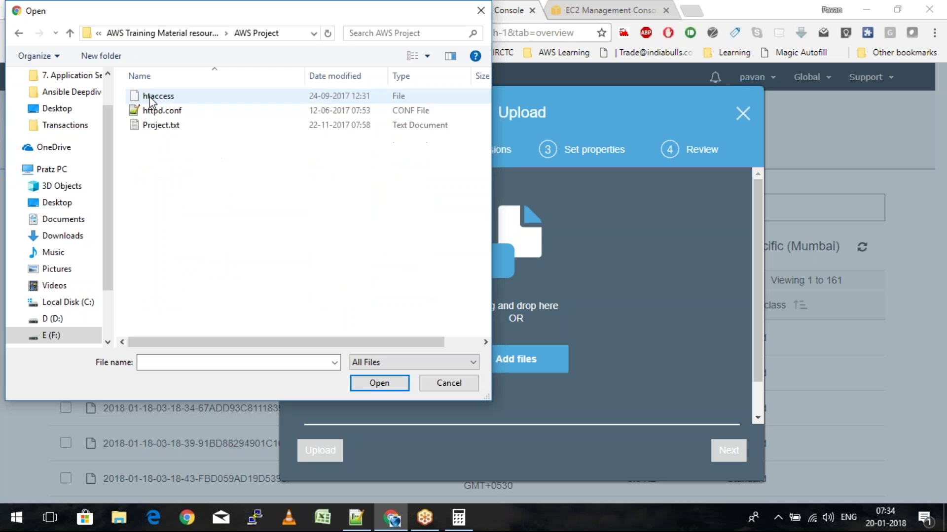
pyautogui.doubleClick(156, 111)
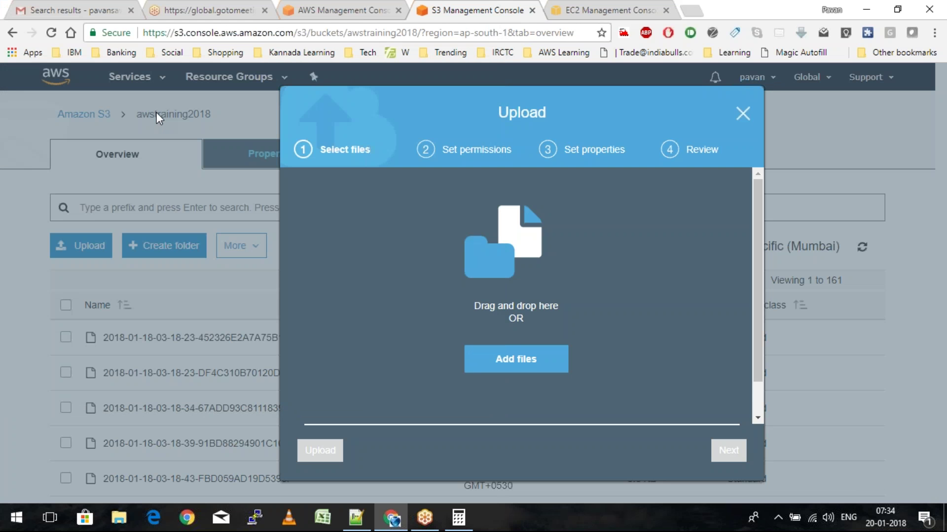
pyautogui.click(320, 450)
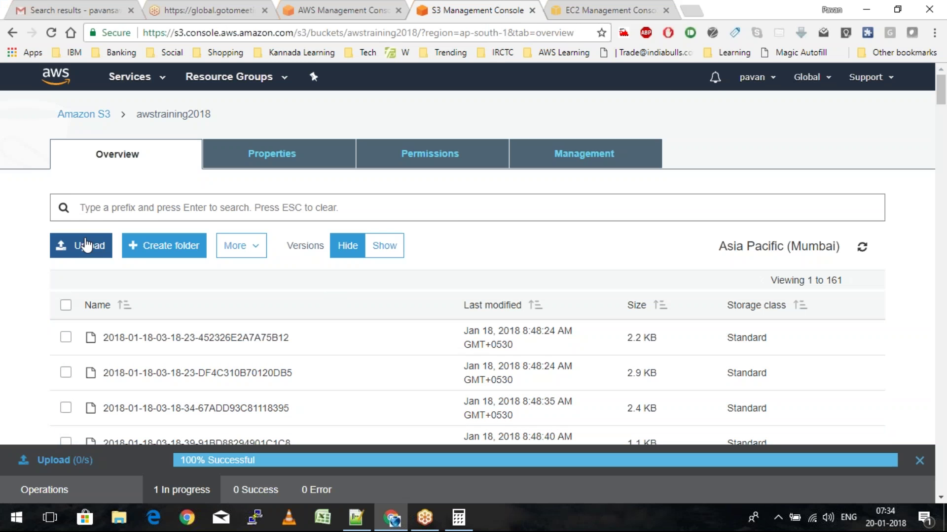
pyautogui.click(86, 244)
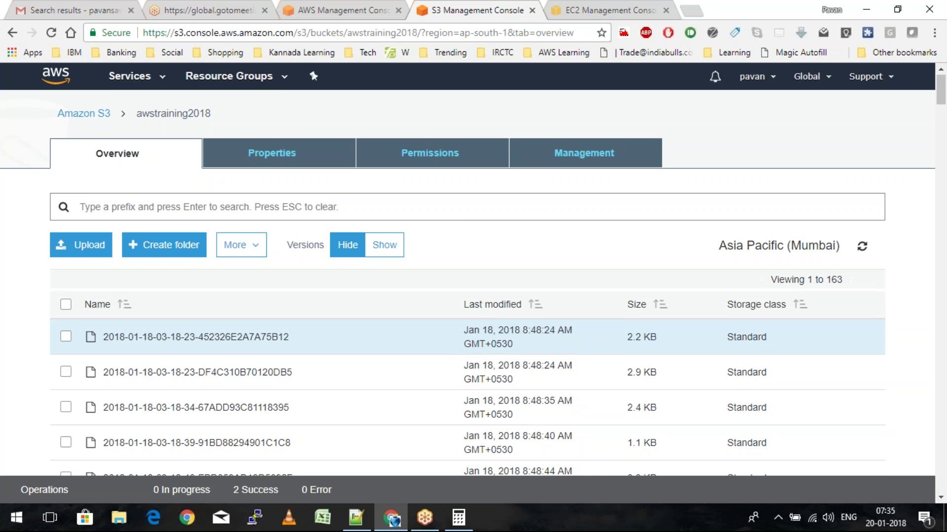
# Filter the bucket's objects by the prefix httpd.conf
pyautogui.scroll(-20, 443, 336)
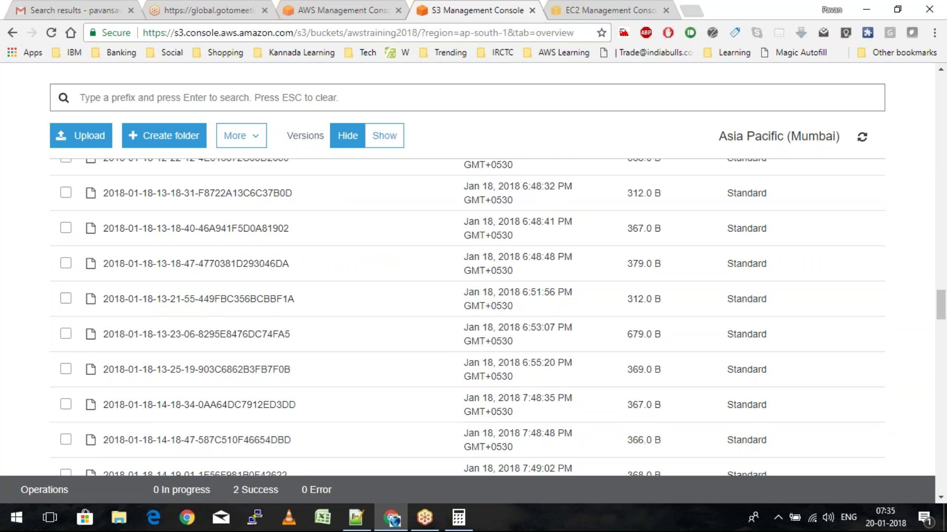
pyautogui.scroll(-1, 265, 97)
pyautogui.click(265, 97)
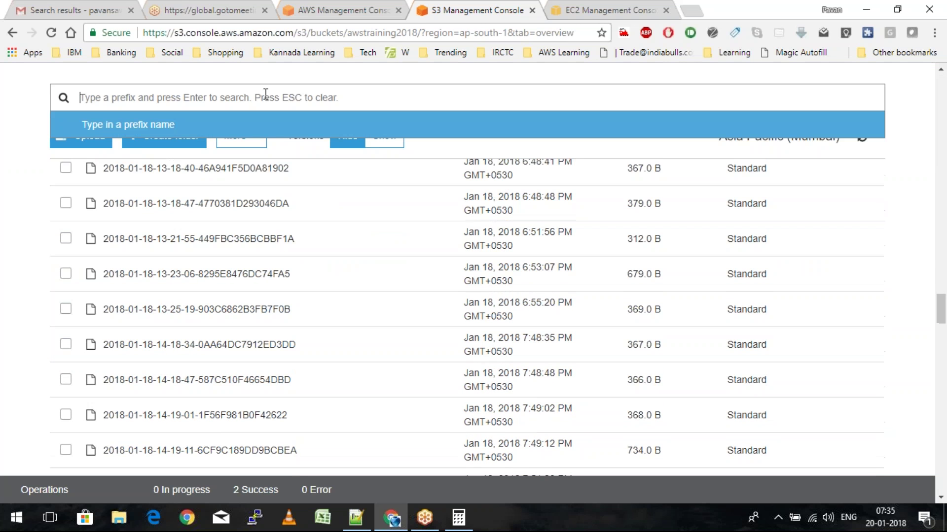
pyautogui.write('httpd')
pyautogui.press('Return')
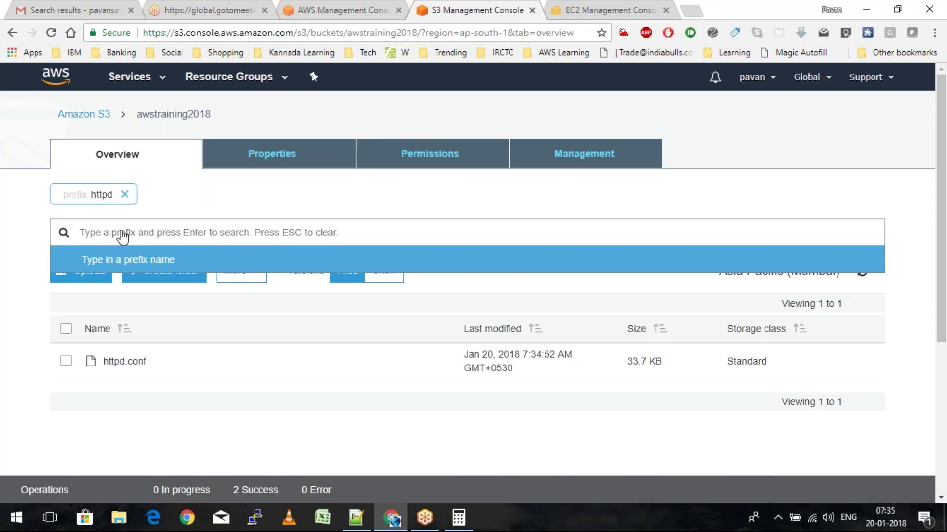
pyautogui.press('Escape')
pyautogui.write('httpd')
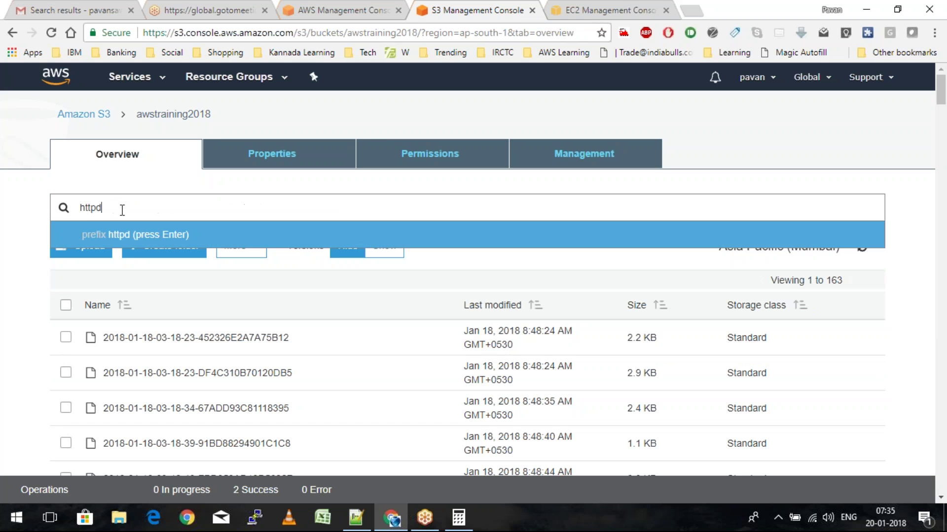
pyautogui.write('.conf')
pyautogui.press('Return')
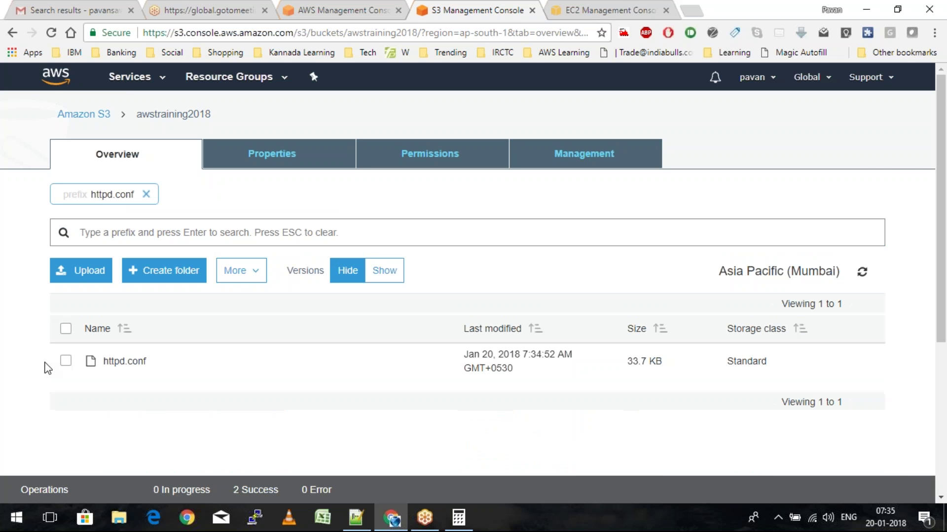
# Make httpd.conf public through More > Make public, then start searching for htaccess
pyautogui.click(66, 364)
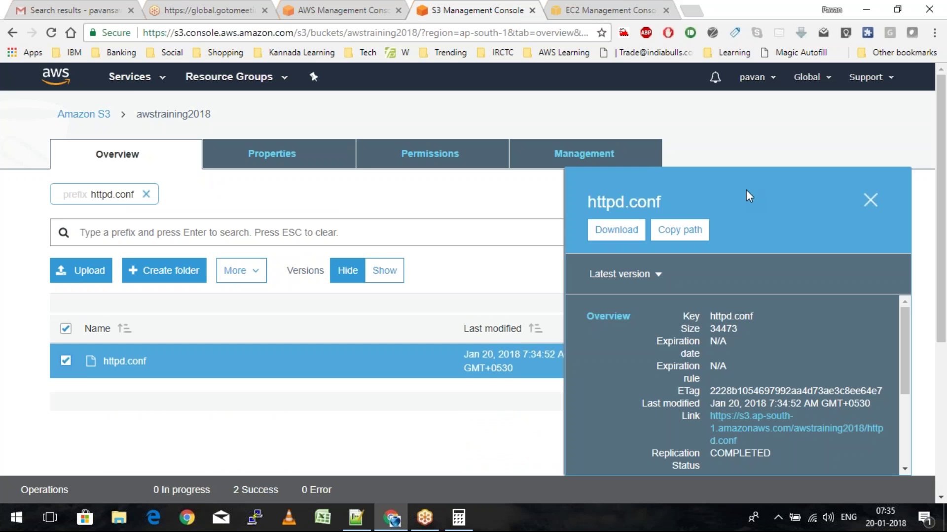
pyautogui.click(241, 271)
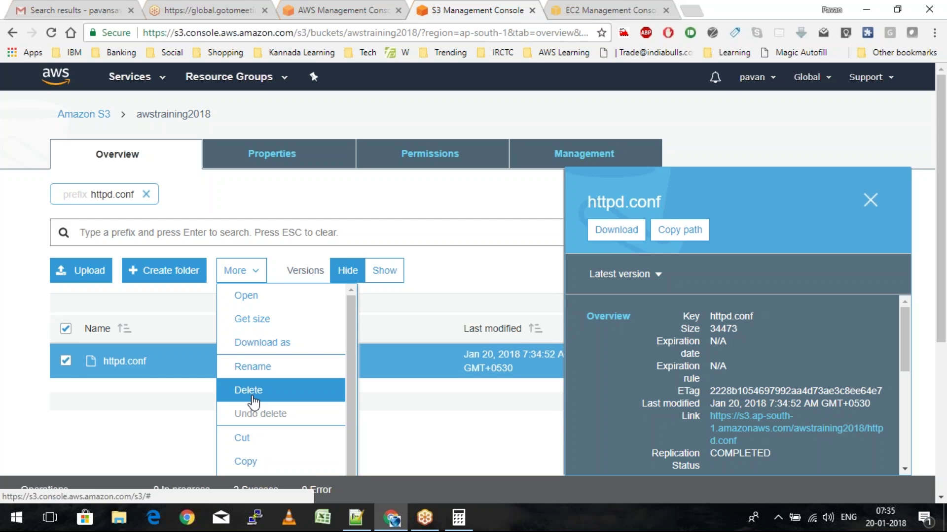
pyautogui.scroll(-2, 254, 402)
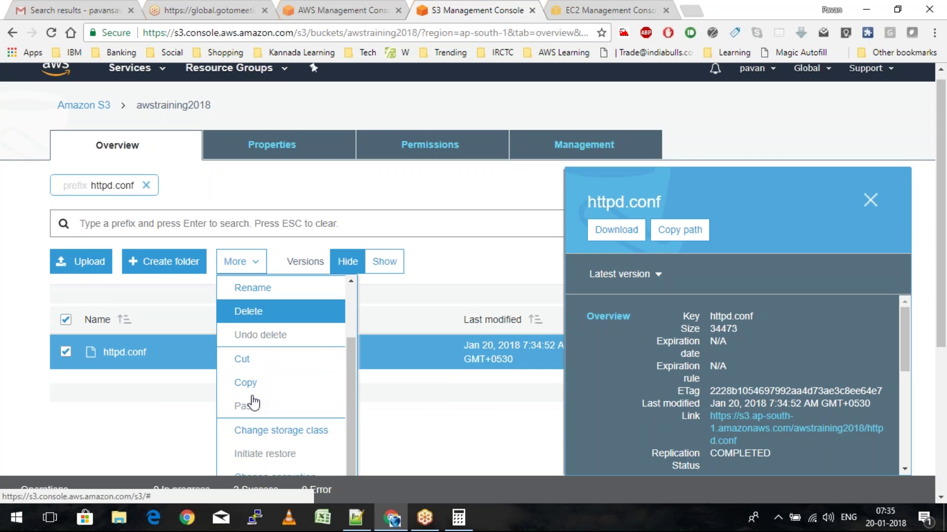
pyautogui.scroll(-2, 254, 402)
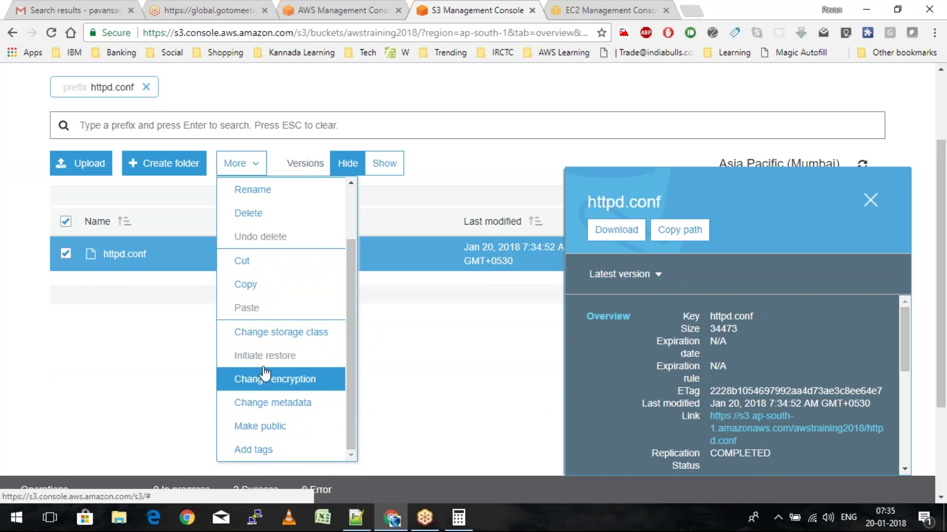
pyautogui.click(259, 426)
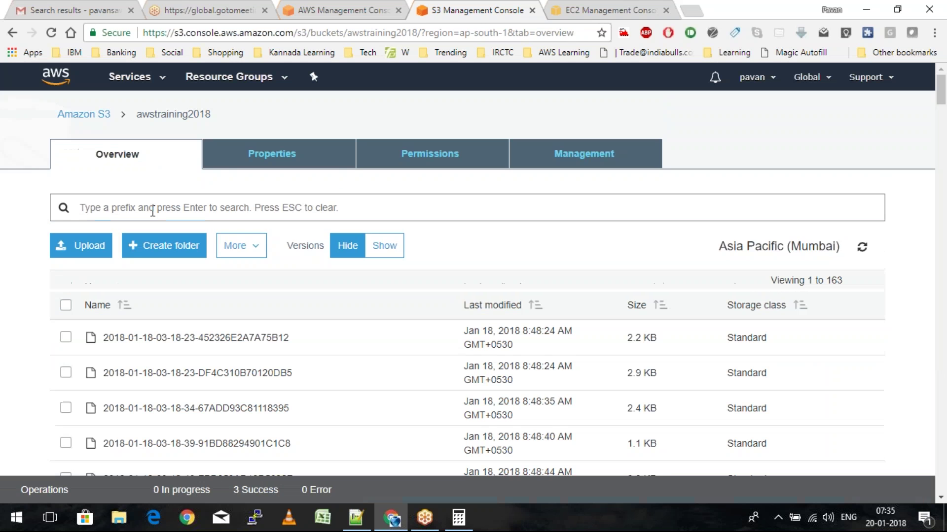
pyautogui.click(150, 211)
pyautogui.write('htaces')
pyautogui.press('BackSpace')
pyautogui.press('BackSpace')
# Filter to htaccess, make it public, and show the list of completed operations
pyautogui.write('cess')
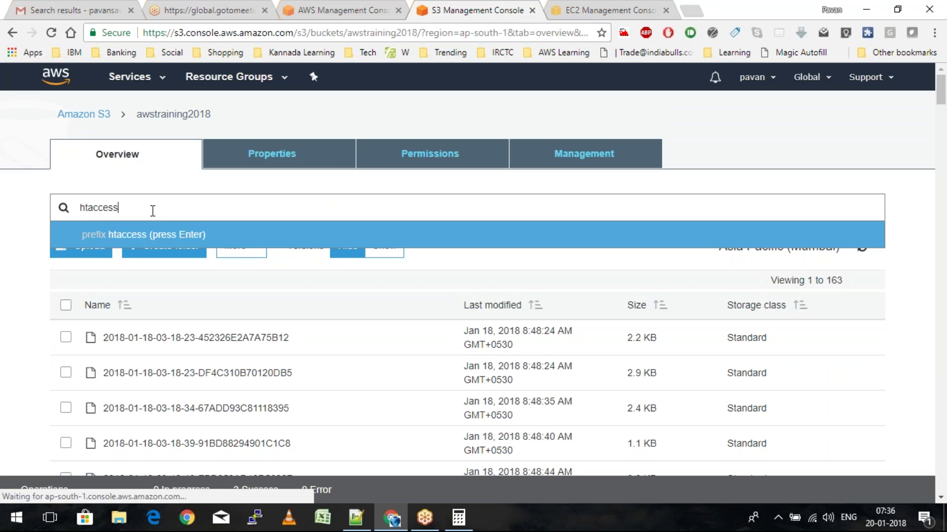
pyautogui.press('Return')
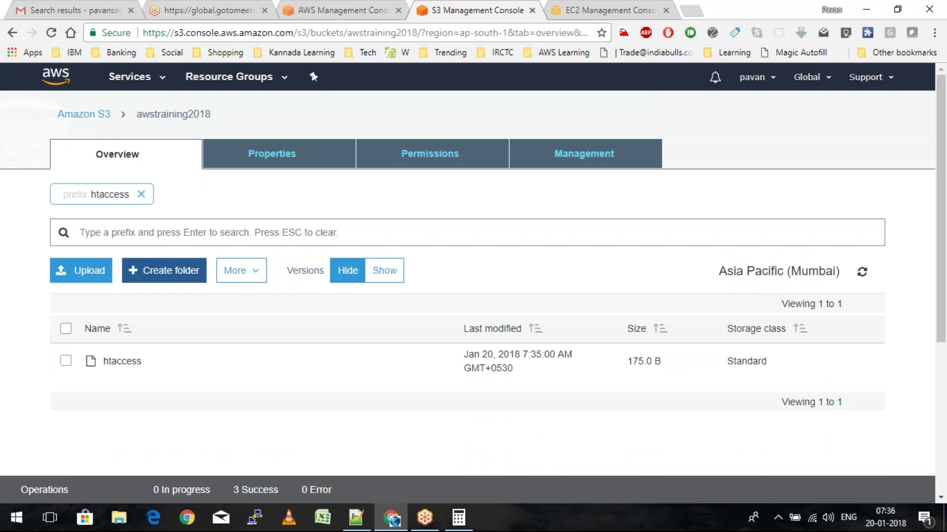
pyautogui.click(65, 361)
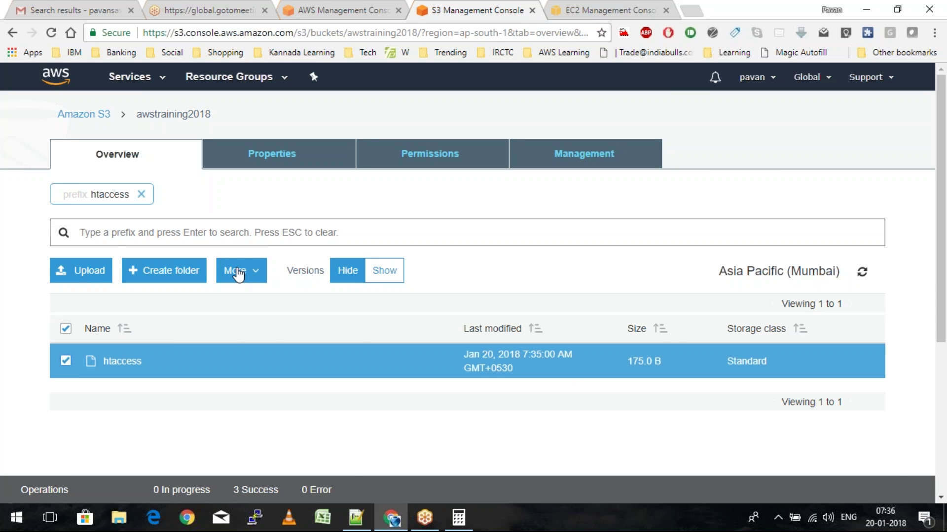
pyautogui.click(233, 270)
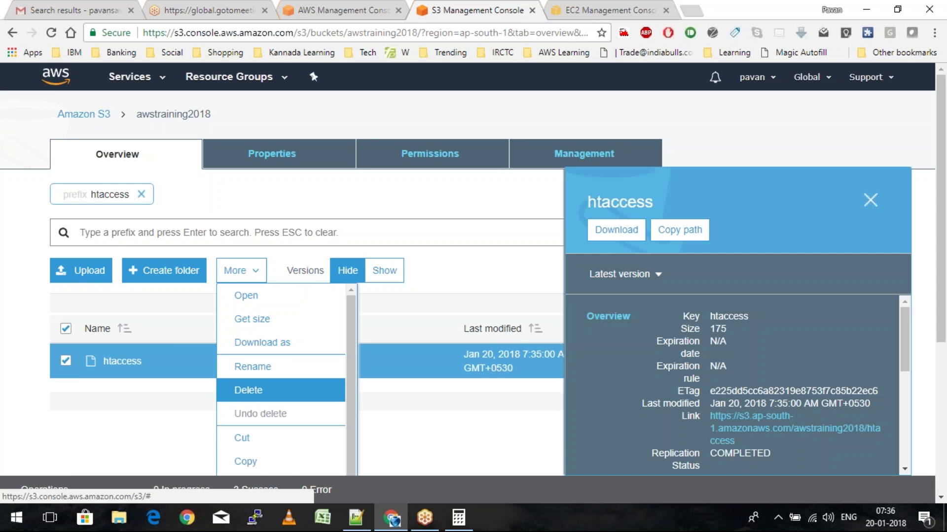
pyautogui.scroll(-1, 281, 380)
pyautogui.scroll(-2, 298, 425)
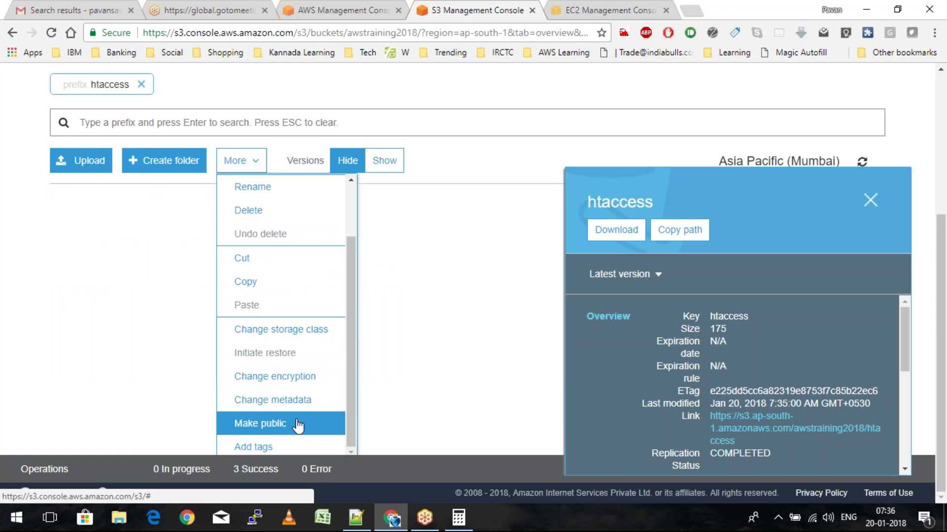
pyautogui.click(298, 425)
pyautogui.click(708, 461)
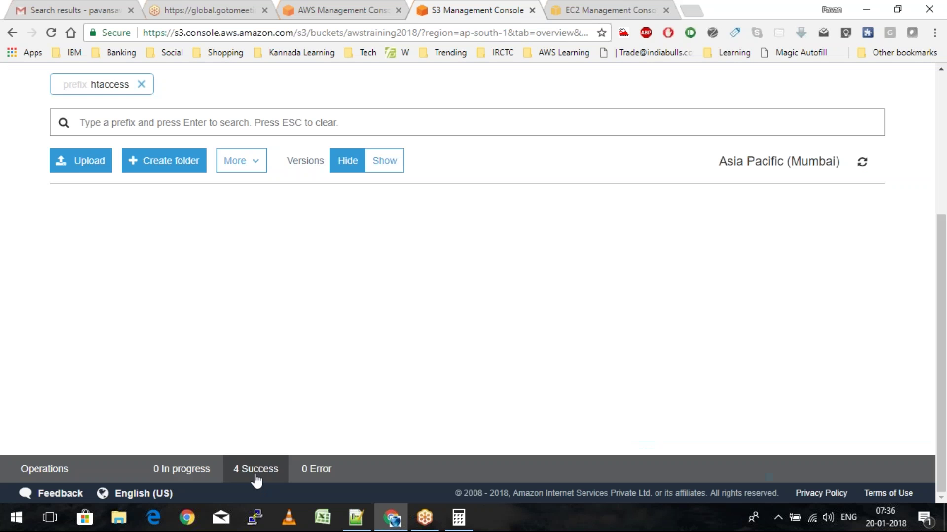
pyautogui.click(256, 471)
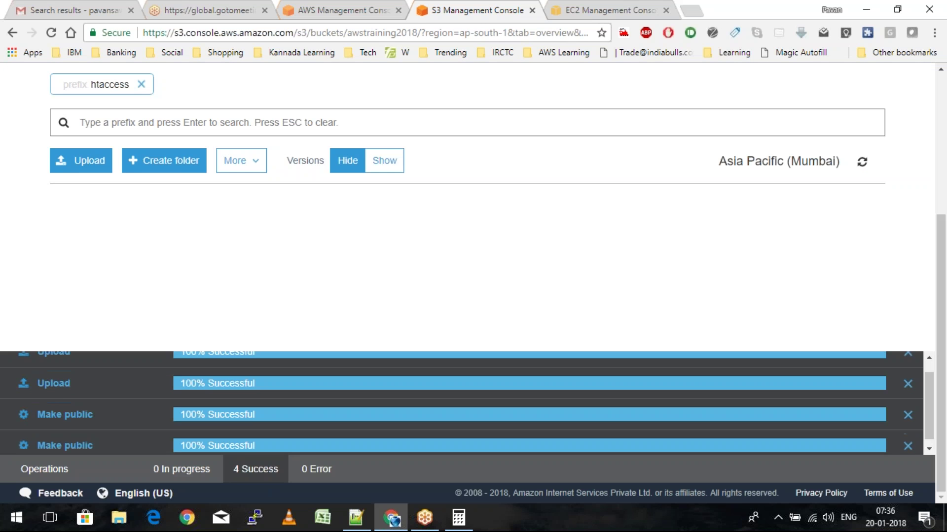
# Filter to httpd.conf and open its detail page to view its 34473-byte size and link
pyautogui.scroll(3, 160, 230)
pyautogui.click(160, 223)
pyautogui.write('htt')
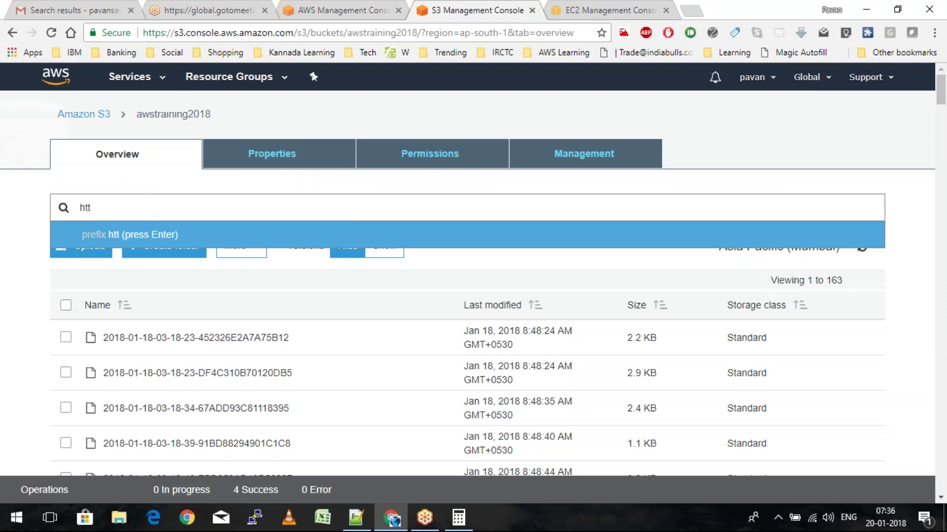
pyautogui.write('pd.con')
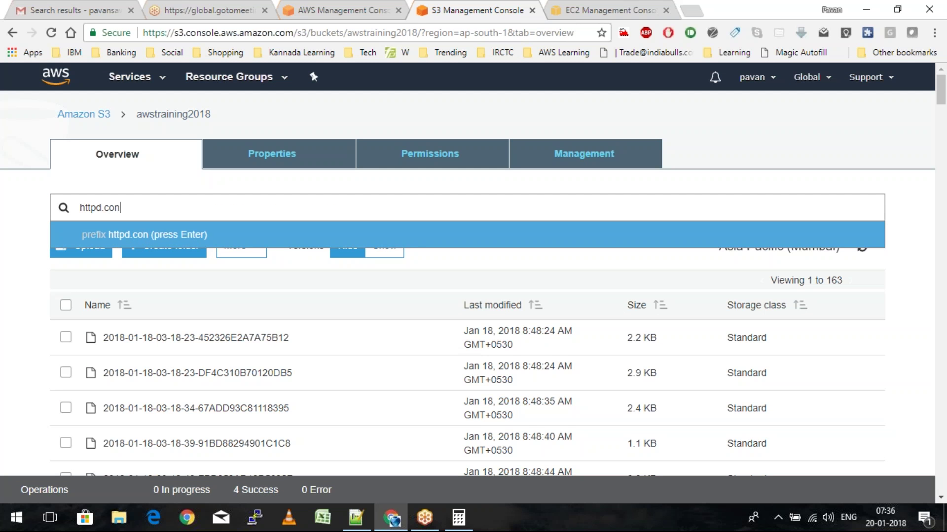
pyautogui.write('f')
pyautogui.press('Return')
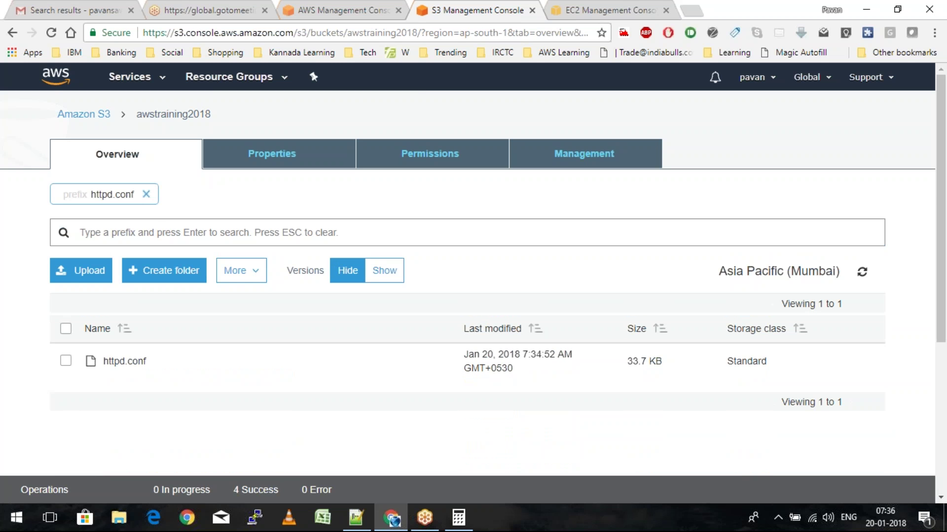
pyautogui.click(125, 362)
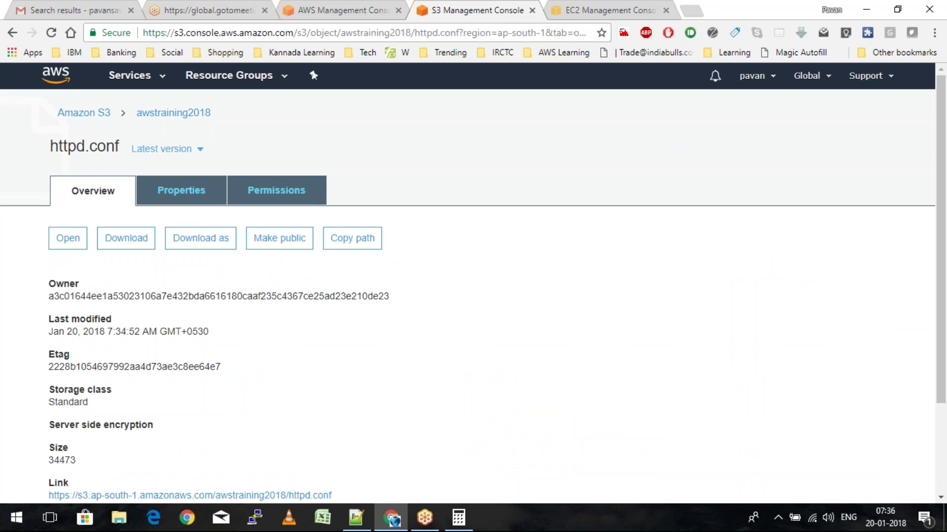
pyautogui.scroll(-1, 467, 283)
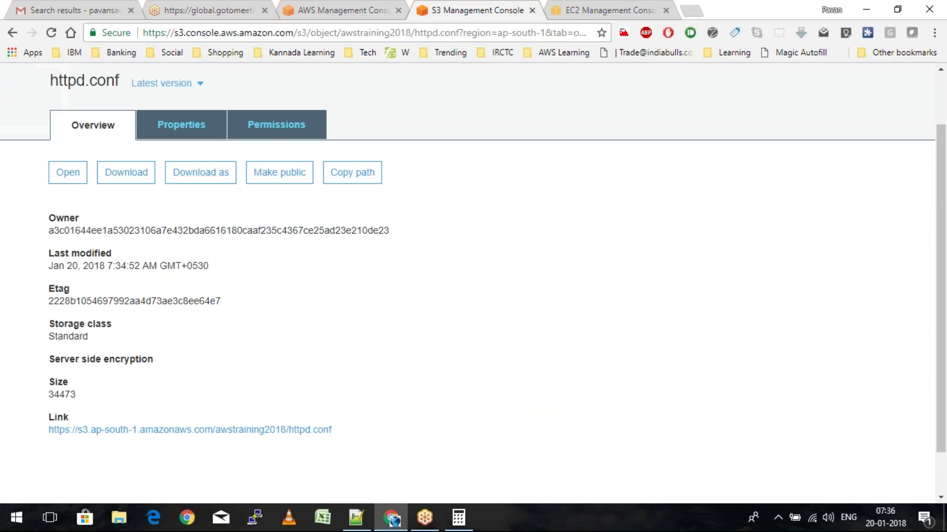
pyautogui.scroll(-1, 467, 284)
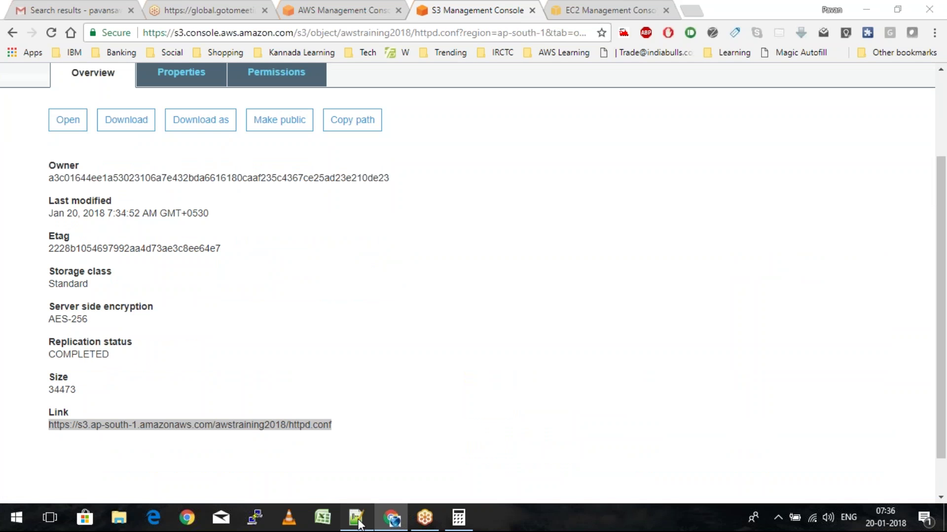
# In Project.txt, replace the wget URL on line 27 with the bucket's httpd.conf link
pyautogui.click(357, 518)
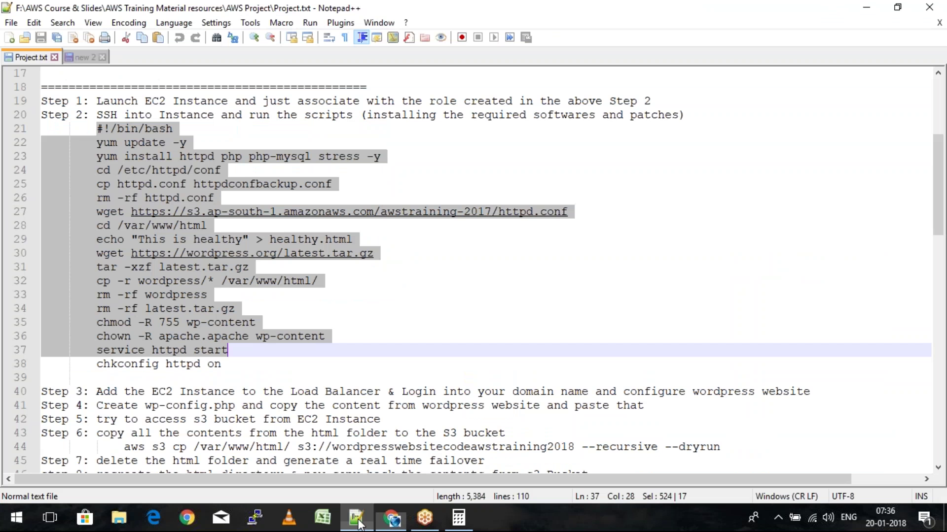
pyautogui.moveTo(570, 212); pyautogui.dragTo(314, 202)
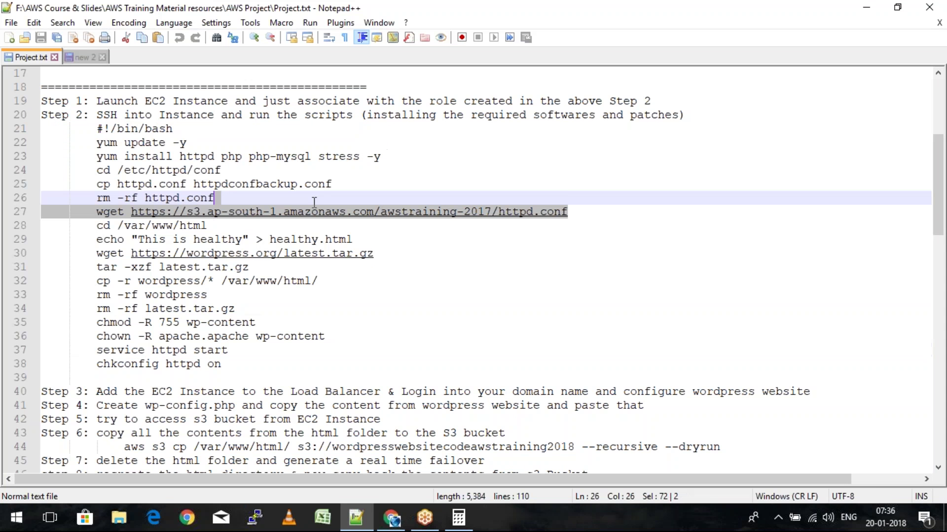
pyautogui.write('wget https://s3.ap-south-1.amazonaws.com/awstraining2018/httpd.conf')
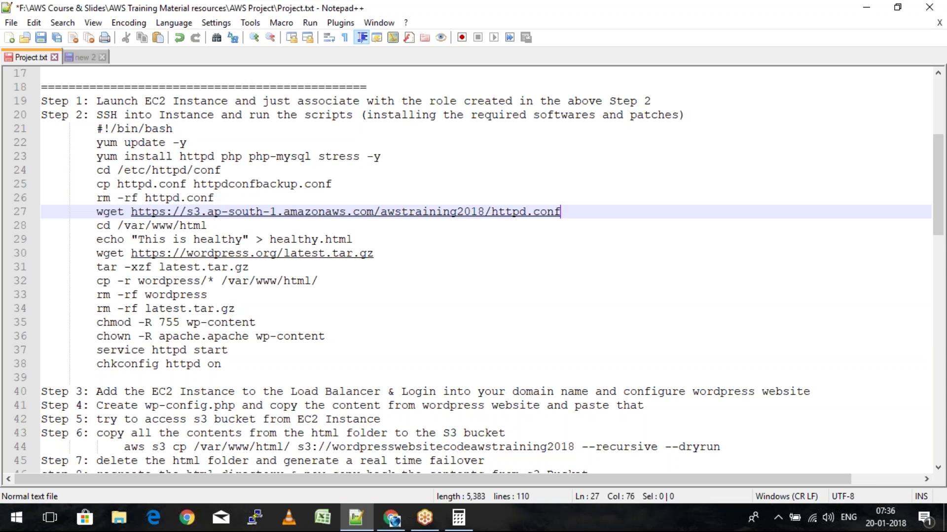
pyautogui.hotkey('ctrl', 'shift', 'Left')
pyautogui.hotkey('ctrl', 'shift', 'Left')
pyautogui.hotkey('ctrl', 'shift', 'Left')
pyautogui.hotkey('ctrl', 'shift', 'Left')
pyautogui.hotkey('ctrl', 'shift', 'Left')
pyautogui.hotkey('ctrl', 'shift', 'Left')
pyautogui.hotkey('ctrl', 'shift', 'Left')
pyautogui.hotkey('ctrl', 'shift', 'Left')
pyautogui.hotkey('ctrl', 'shift', 'Left')
pyautogui.hotkey('ctrl', 'shift', 'Left')
pyautogui.hotkey('ctrl', 'shift', 'Left')
pyautogui.hotkey('ctrl', 'shift', 'Left')
pyautogui.hotkey('ctrl', 'shift', 'Left')
pyautogui.hotkey('ctrl', 'shift', 'Left')
pyautogui.hotkey('ctrl', 'shift', 'Left')
pyautogui.hotkey('ctrl', 'shift', 'Left')
pyautogui.hotkey('ctrl', 'shift', 'Left')
pyautogui.hotkey('ctrl', 'shift', 'Left')
pyautogui.hotkey('ctrl', 'shift', 'Left')
pyautogui.hotkey('ctrl', 'c')
pyautogui.press('BackSpace')
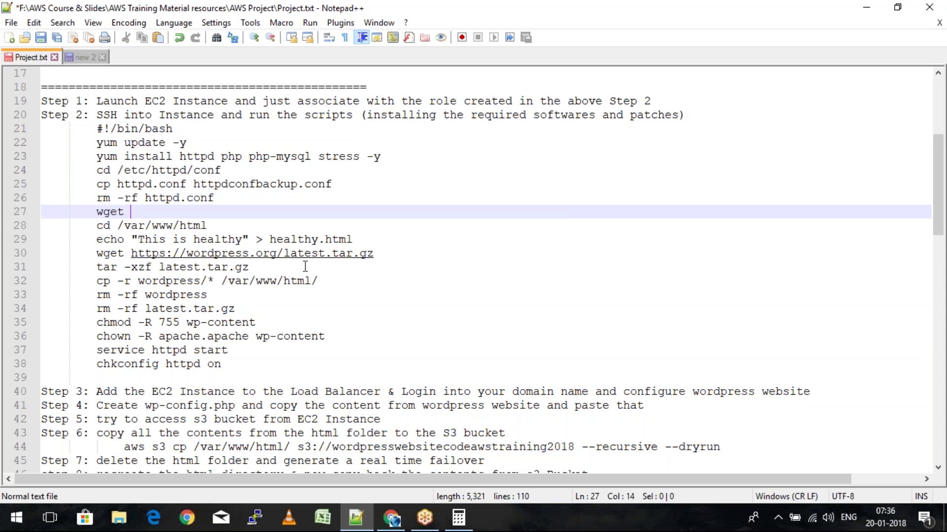
pyautogui.hotkey('ctrl', 'v')
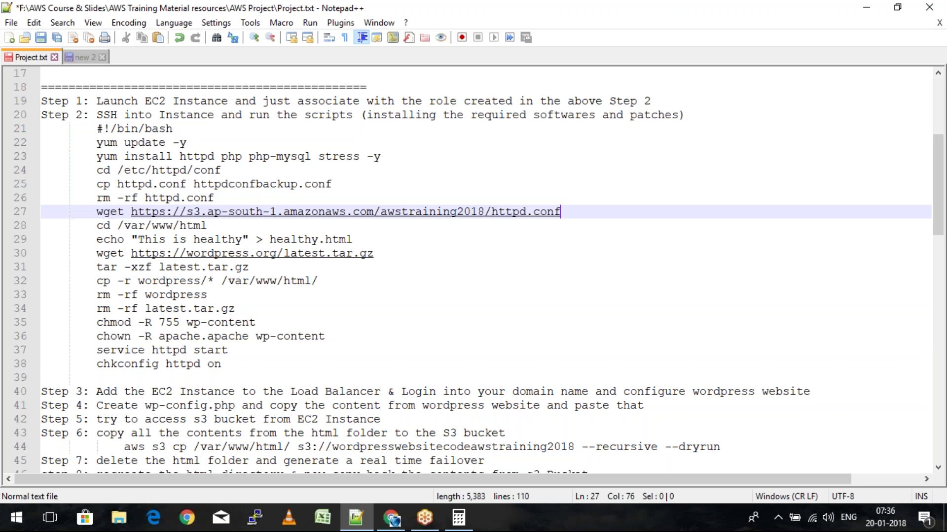
# Select the script from #!/bin/bash through chkconfig httpd on
pyautogui.click(96, 128)
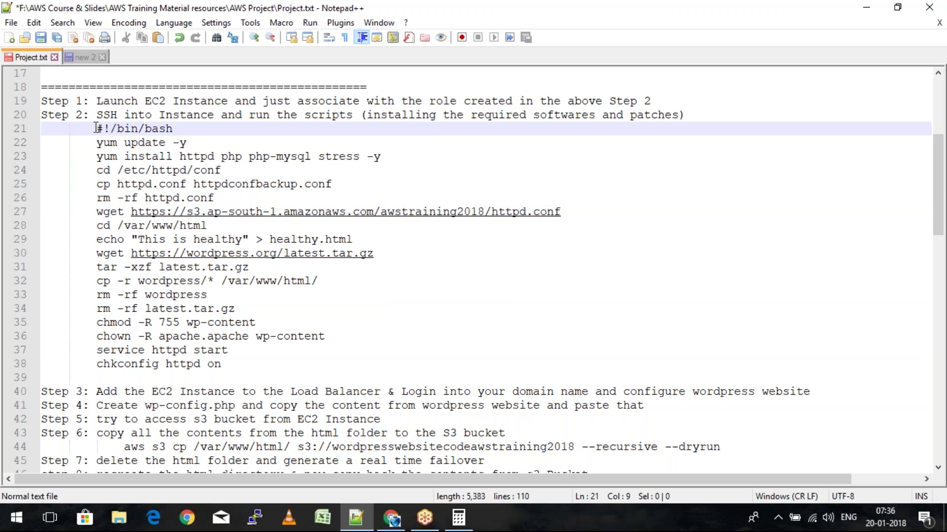
pyautogui.press('Down')
pyautogui.press('Down')
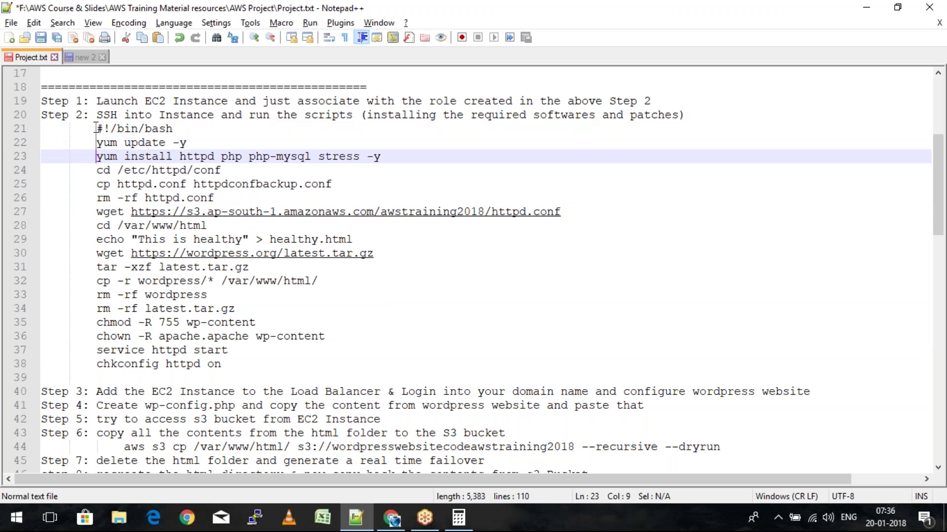
pyautogui.press('Down')
pyautogui.press('Down')
pyautogui.press('Down')
pyautogui.press('Down')
pyautogui.press('Down')
pyautogui.press('Down')
pyautogui.press('Down')
pyautogui.press('Down')
pyautogui.press('Down')
pyautogui.press('Down')
pyautogui.press('Down')
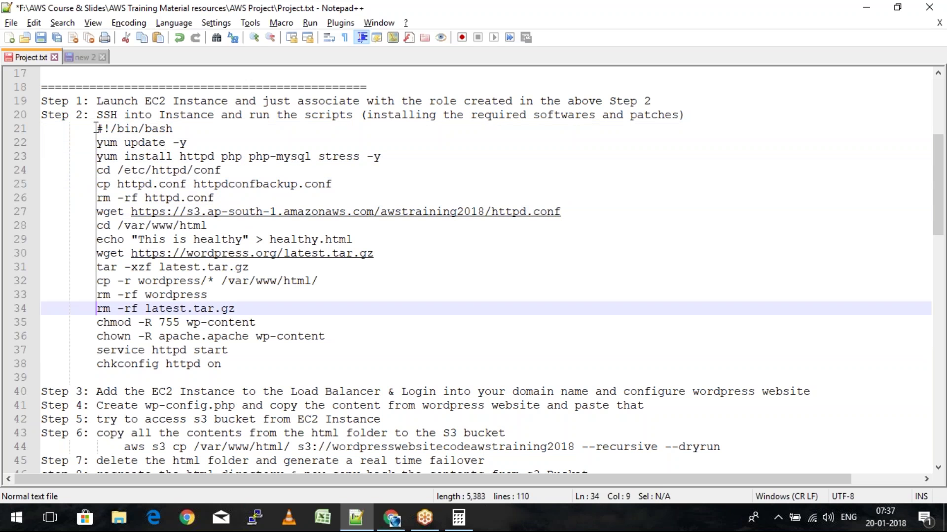
pyautogui.press('Down')
pyautogui.press('Down')
pyautogui.press('Down')
pyautogui.press('Down')
pyautogui.press('Up')
pyautogui.press('Up')
pyautogui.press('Up')
pyautogui.press('Up')
pyautogui.press('Up')
pyautogui.press('Up')
pyautogui.press('Up')
pyautogui.press('Up')
pyautogui.press('Up')
pyautogui.press('Up')
pyautogui.press('Up')
pyautogui.press('Up')
pyautogui.press('Up')
pyautogui.press('Up')
pyautogui.press('Up')
pyautogui.press('Up')
pyautogui.press('Up')
pyautogui.press('Up')
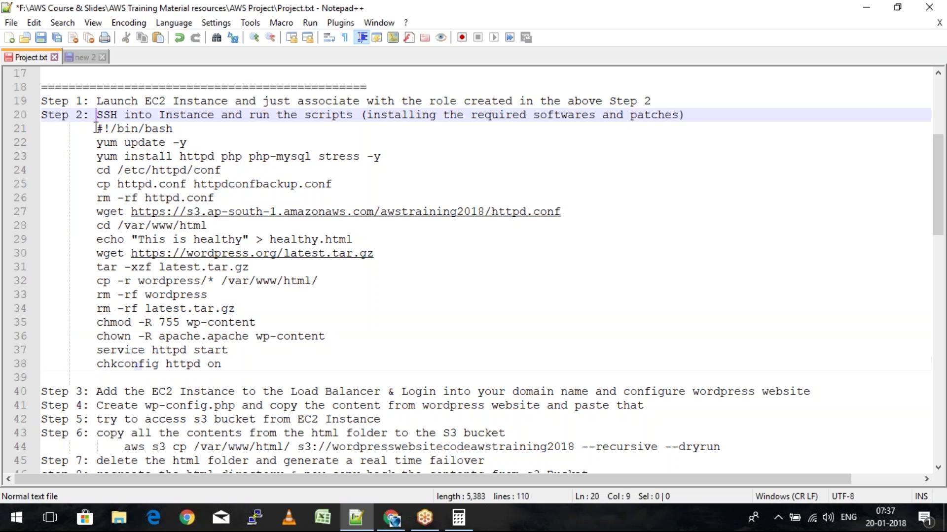
pyautogui.press('Down')
pyautogui.press('Home')
pyautogui.hotkey('shift', 'Down')
pyautogui.hotkey('shift', 'Down')
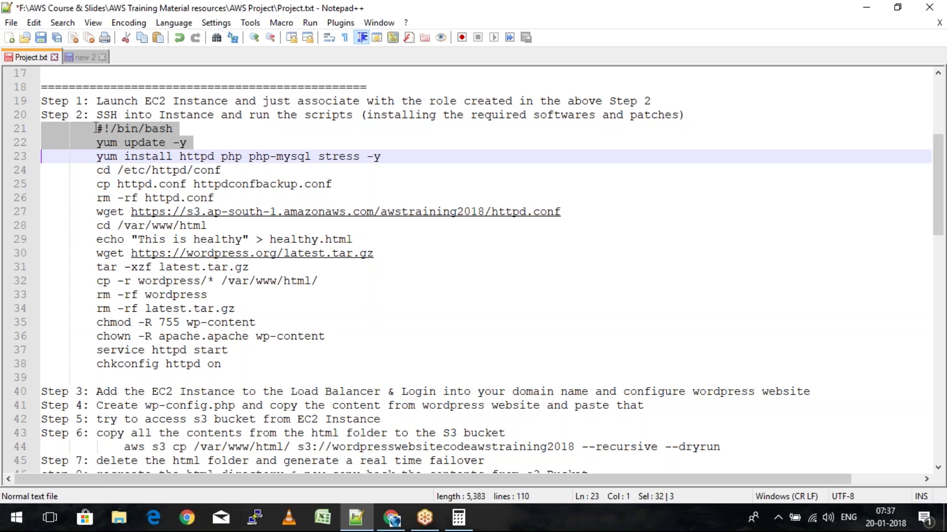
pyautogui.hotkey('shift', 'Down')
pyautogui.hotkey('shift', 'Down')
pyautogui.hotkey('shift', 'Down')
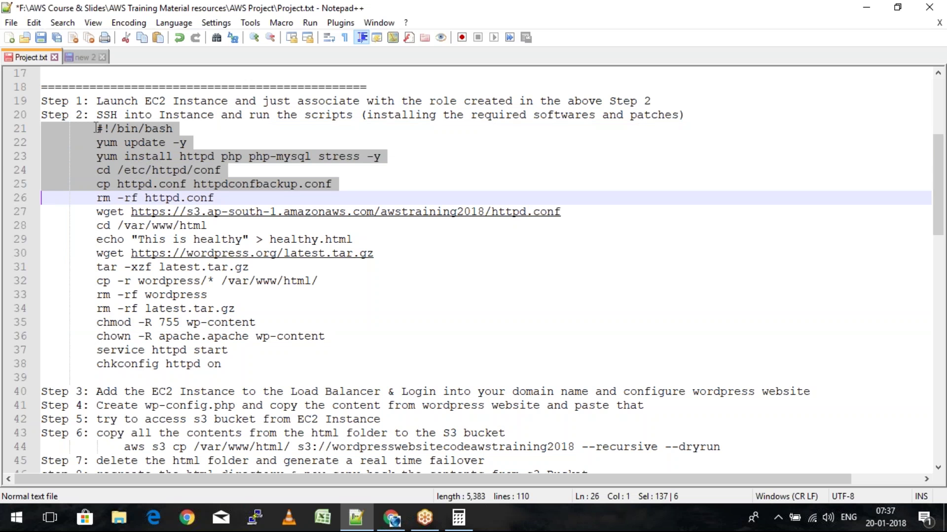
pyautogui.hotkey('shift', 'Down')
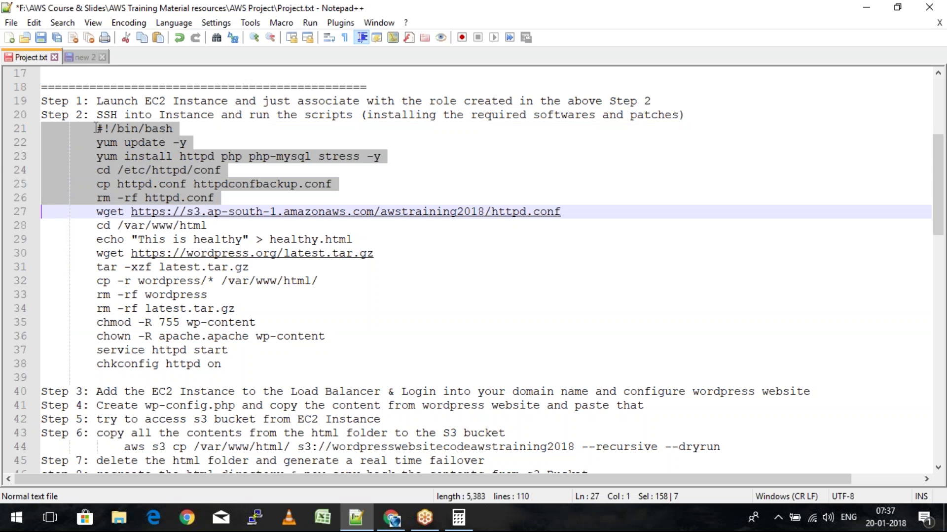
pyautogui.hotkey('shift', 'Down')
pyautogui.hotkey('shift', 'Down')
pyautogui.hotkey('shift', 'Down')
pyautogui.hotkey('shift', 'Down')
pyautogui.hotkey('shift', 'Down')
pyautogui.hotkey('shift', 'Down')
pyautogui.hotkey('shift', 'Down')
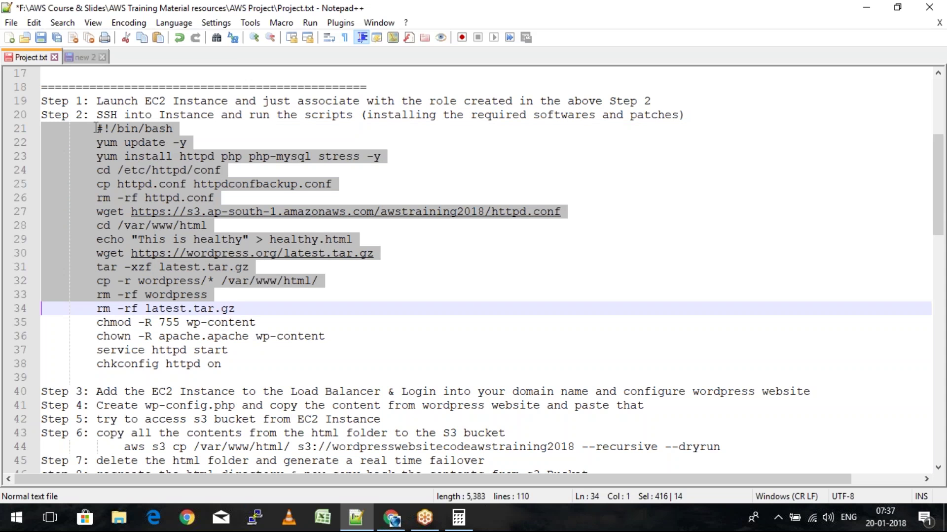
pyautogui.hotkey('shift', 'Down')
pyautogui.hotkey('shift', 'Down')
pyautogui.hotkey('shift', 'Down')
pyautogui.hotkey('shift', 'Down')
pyautogui.hotkey('shift', 'Down')
pyautogui.hotkey('ctrl', 'c')
# Paste the script into a new tab, remove its indentation, and return to the browser
pyautogui.hotkey('ctrl', 'n')
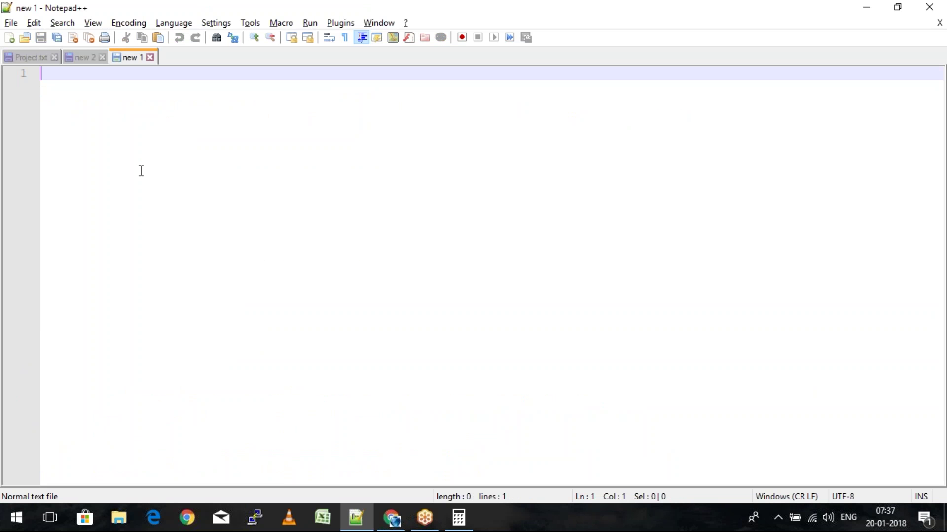
pyautogui.hotkey('ctrl', 'v')
pyautogui.hotkey('ctrl', 'a')
pyautogui.hotkey('shift', 'Tab')
pyautogui.hotkey('alt', 'Tab')
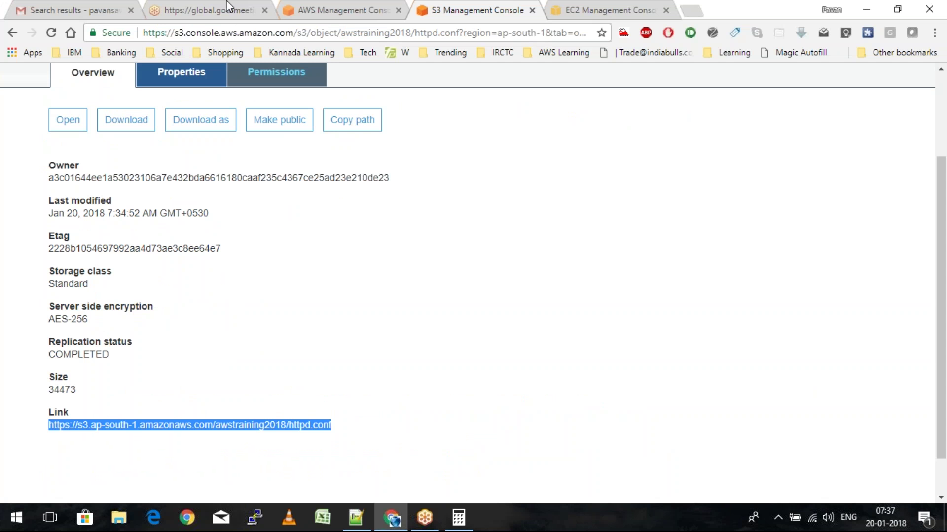
# Trim the blank line above the bash script in User data, enlarge the box, and continue to Add Storage
pyautogui.click(598, 7)
pyautogui.press('Delete')
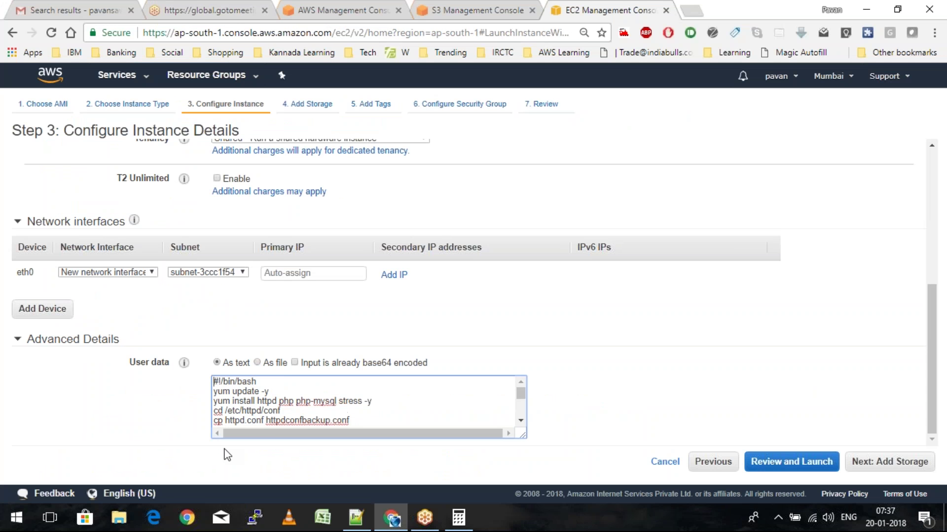
pyautogui.moveTo(529, 439); pyautogui.dragTo(633, 481)
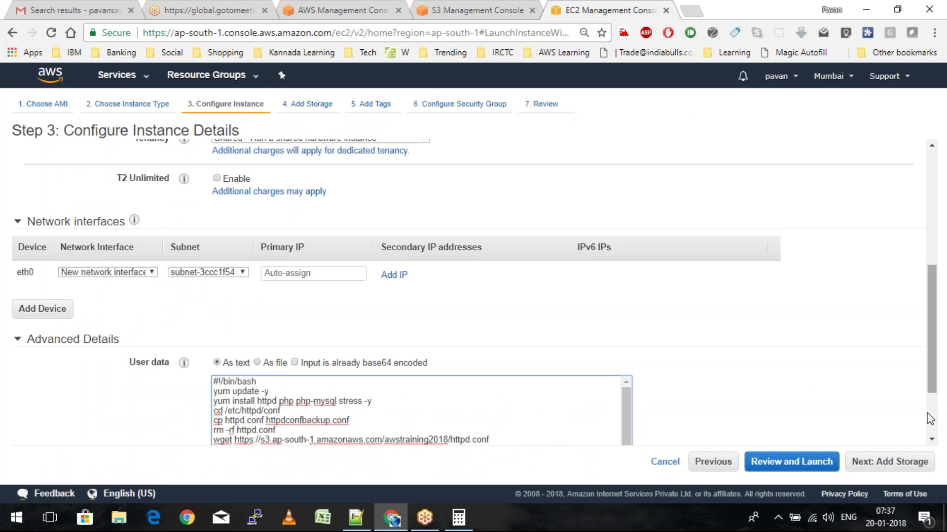
pyautogui.scroll(-1, 929, 419)
pyautogui.scroll(-2, 929, 419)
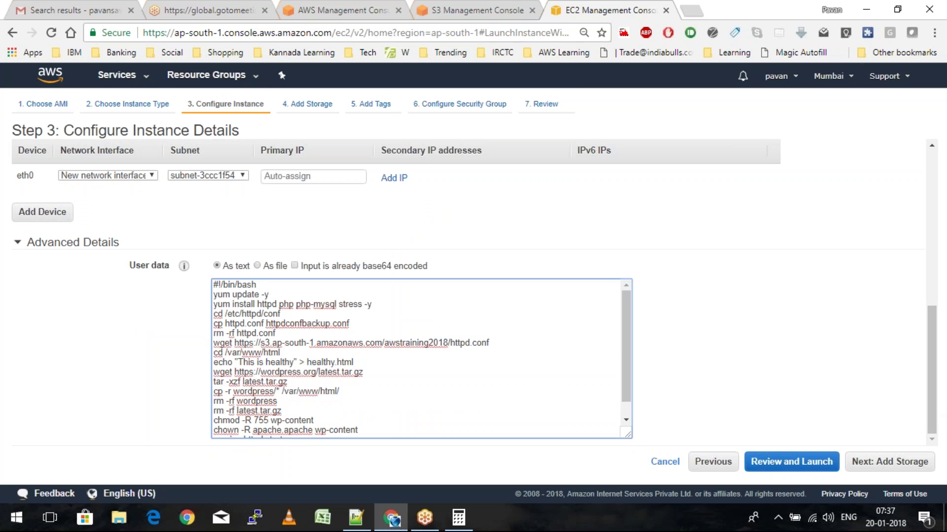
pyautogui.moveTo(627, 437); pyautogui.dragTo(650, 462)
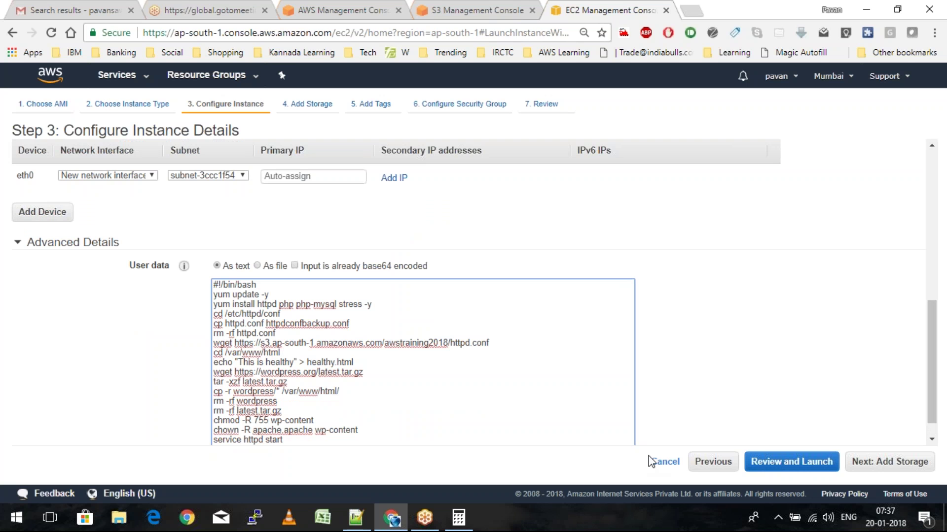
pyautogui.click(905, 470)
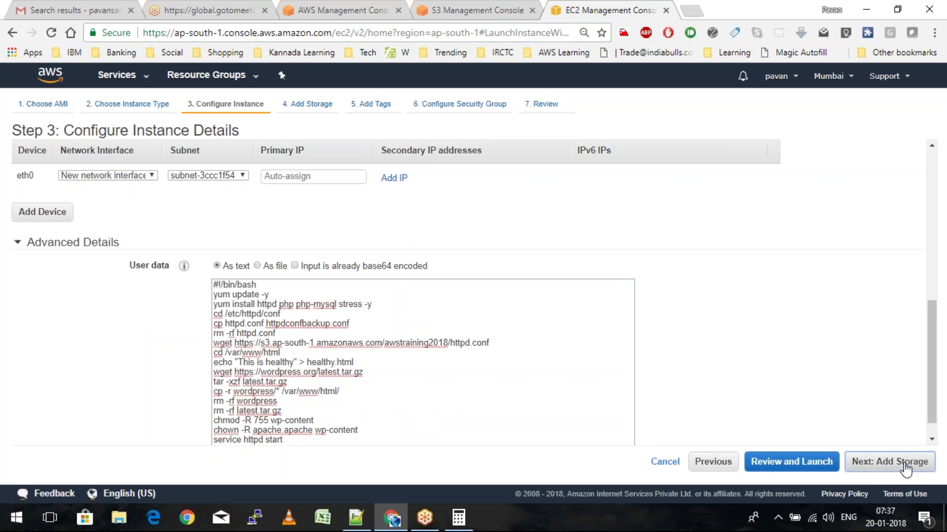
# Skip past storage and tag the instance with Name = WordpressConf
pyautogui.click(905, 470)
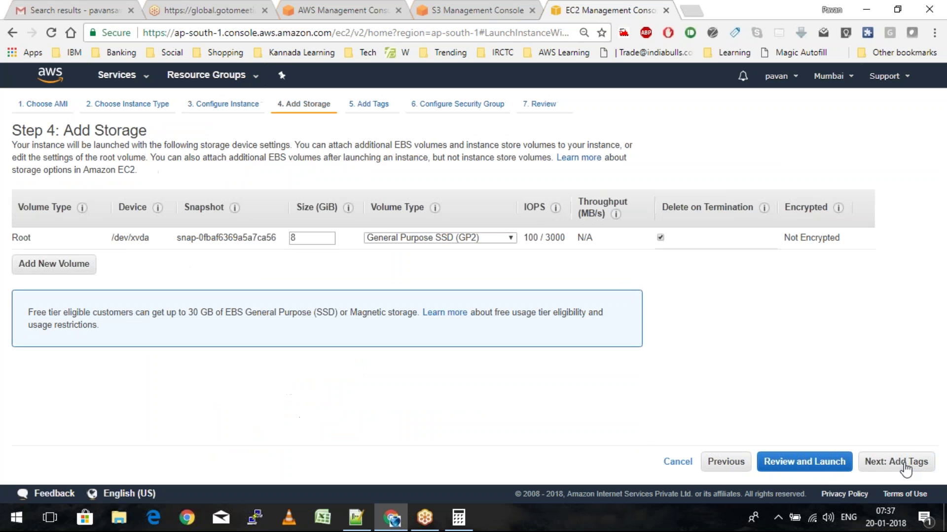
pyautogui.click(914, 469)
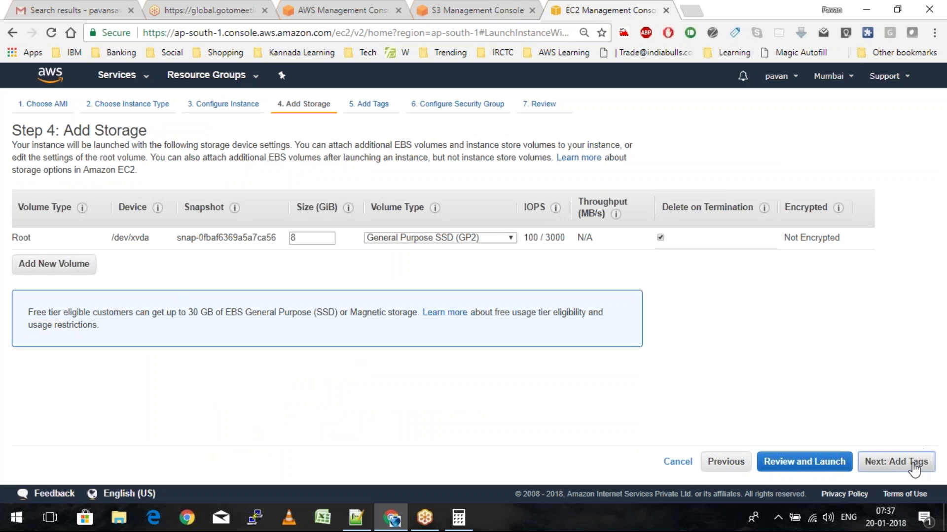
pyautogui.click(44, 294)
pyautogui.write('Na')
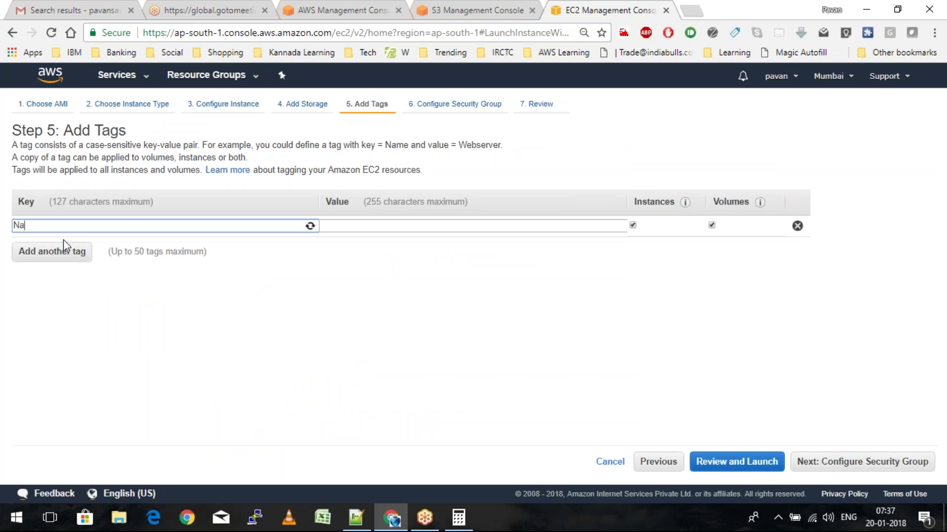
pyautogui.write('me')
pyautogui.press('Tab')
pyautogui.write('WordpressCo')
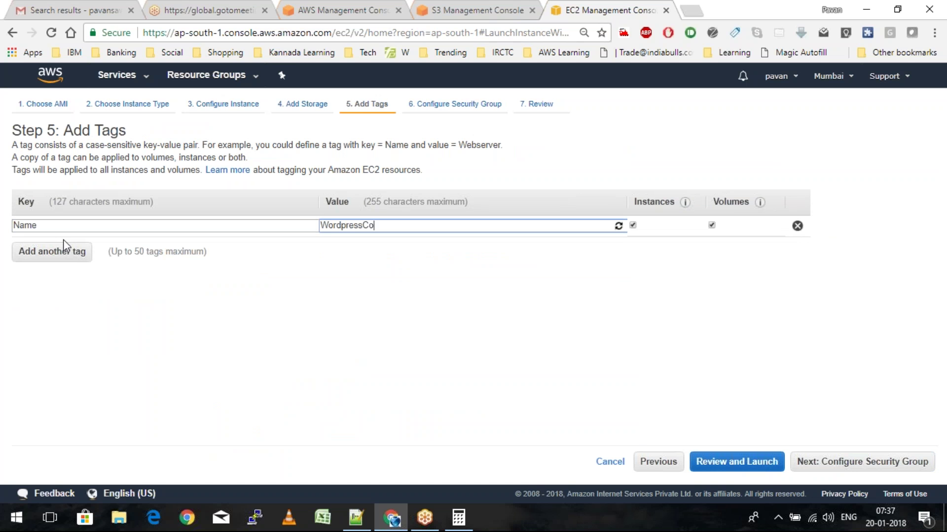
pyautogui.write('nf')
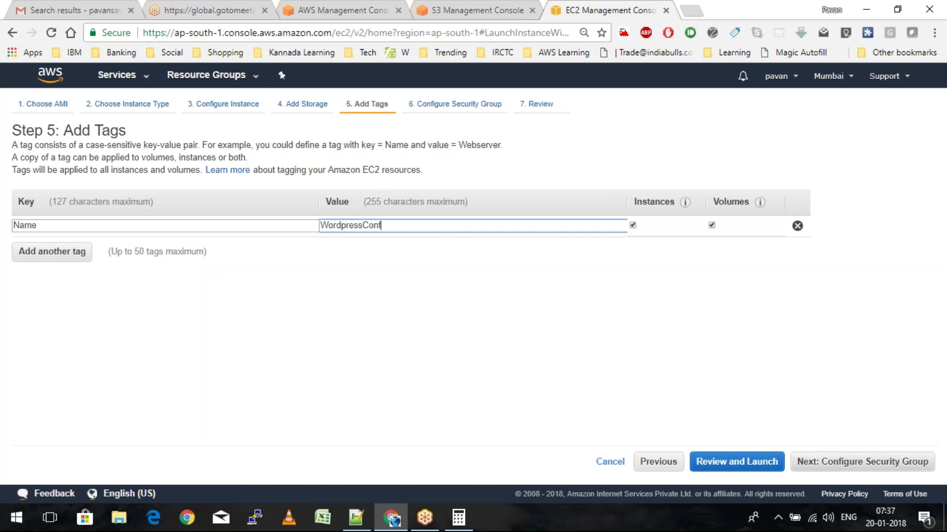
# Keep the WebserverSg security group, review, and start launching with the MumbaiKeyPair key pair
pyautogui.click(867, 466)
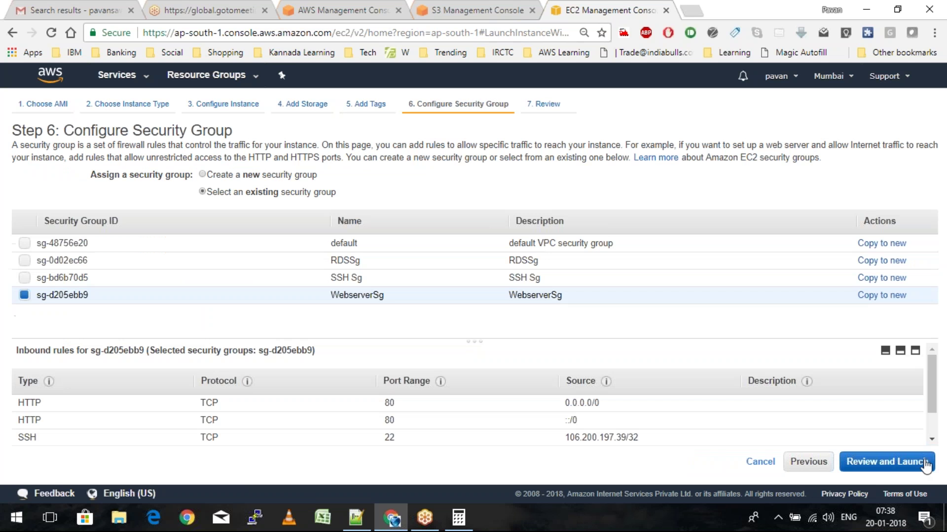
pyautogui.click(925, 466)
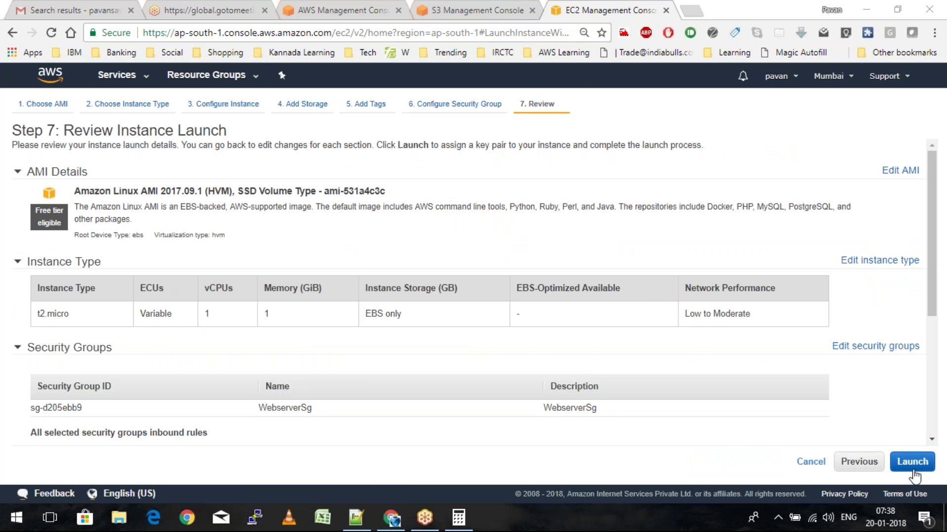
pyautogui.click(912, 462)
pyautogui.click(473, 324)
# Acknowledge the MumbaiKeyPair private key, launch the instance, and open the instances list
pyautogui.click(399, 372)
pyautogui.click(605, 398)
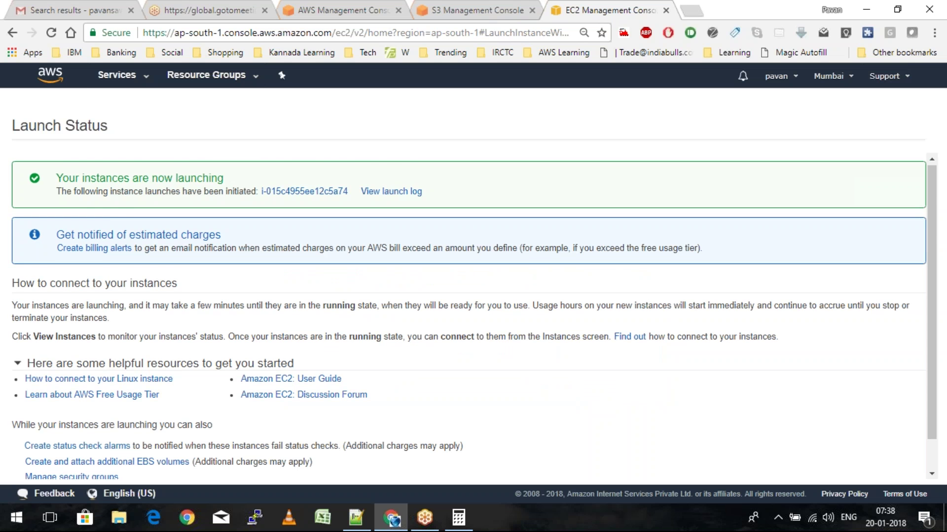
pyautogui.scroll(-1, 892, 466)
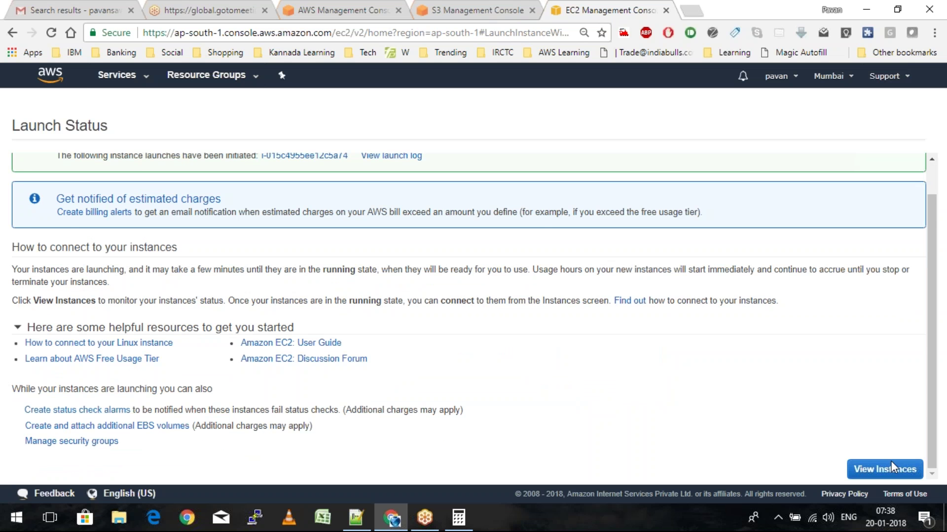
pyautogui.click(892, 466)
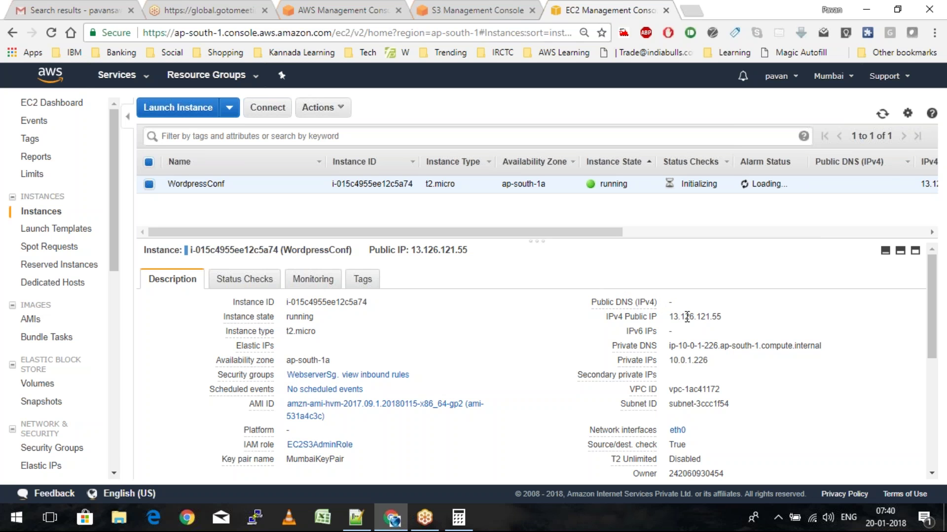
# Paste the clipboard contents into a new browser tab and submit them
pyautogui.hotkey('ctrl', 't')
pyautogui.hotkey('ctrl', 'v')
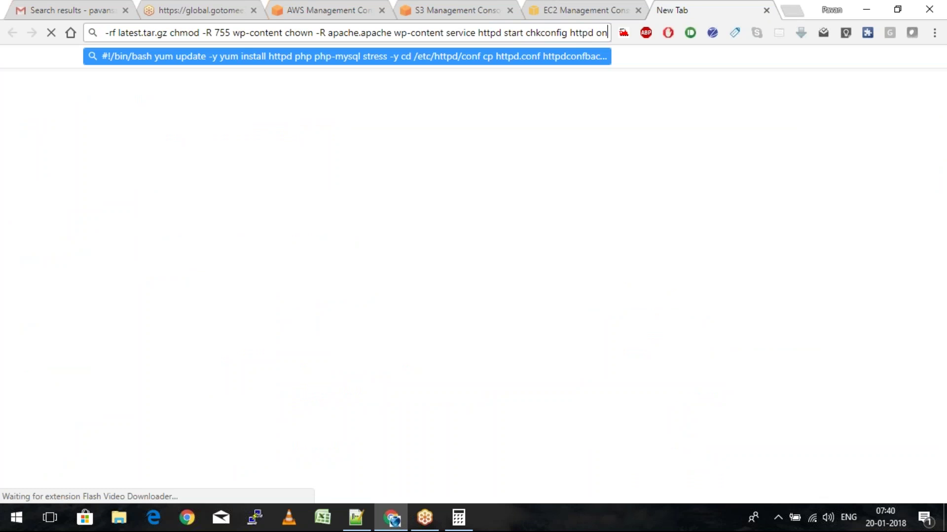
pyautogui.press('Return')
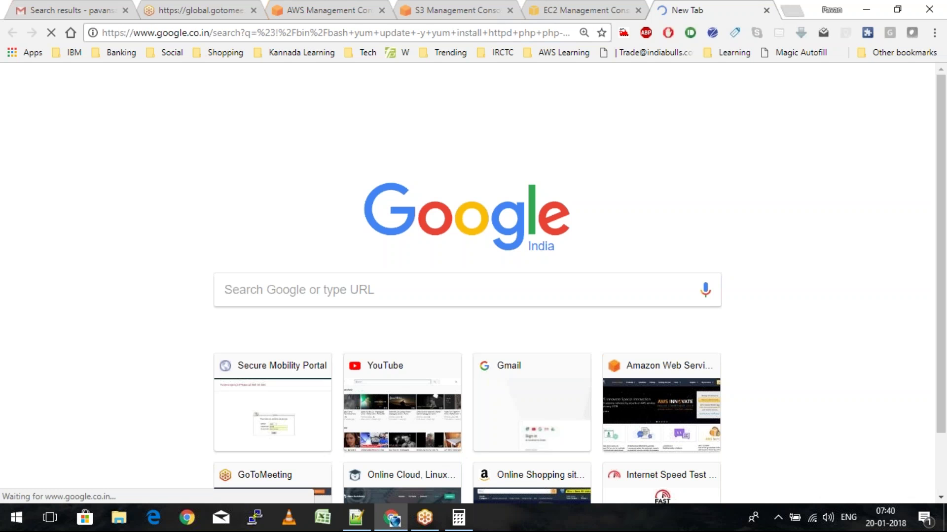
# Load the instance's public IP 13.126.121.55 in a new tab, then close the stray search tab
pyautogui.hotkey('ctrl', 'shift', 'Tab')
pyautogui.doubleClick(687, 316)
pyautogui.hotkey('ctrl', 't')
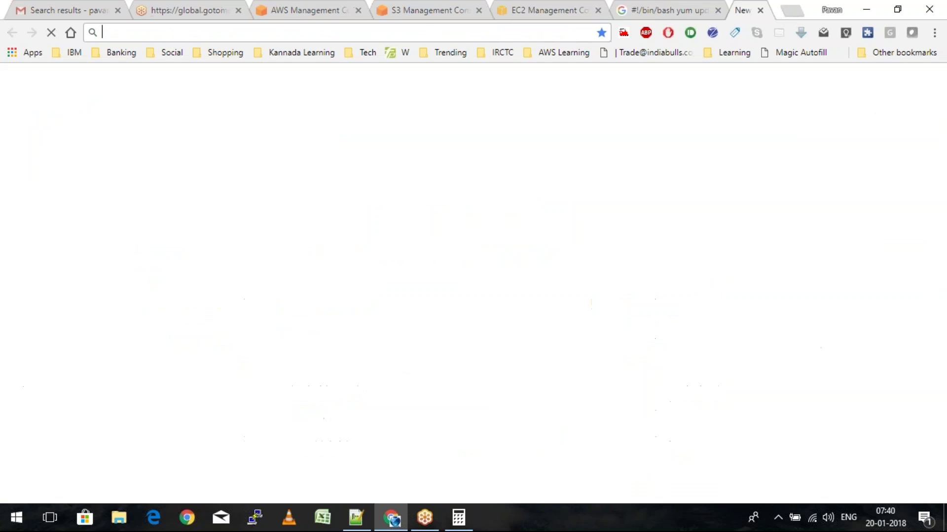
pyautogui.write('13.126.121.55')
pyautogui.press('Return')
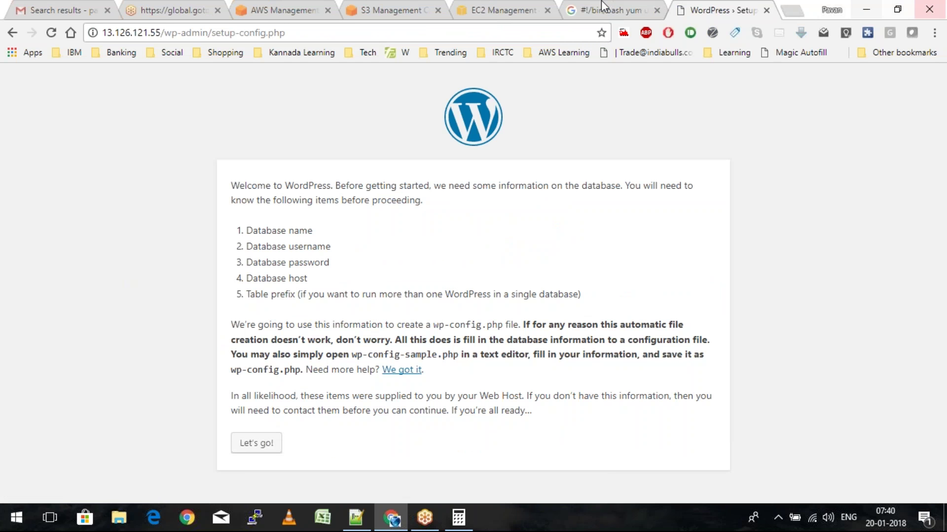
pyautogui.click(655, 11)
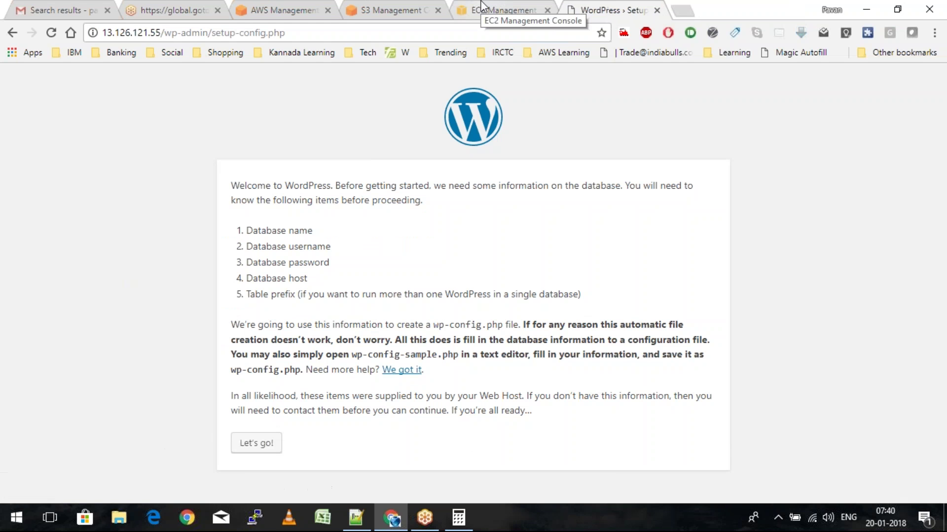
# Return to the AWS console home tab and bring up the Services list
pyautogui.click(482, 6)
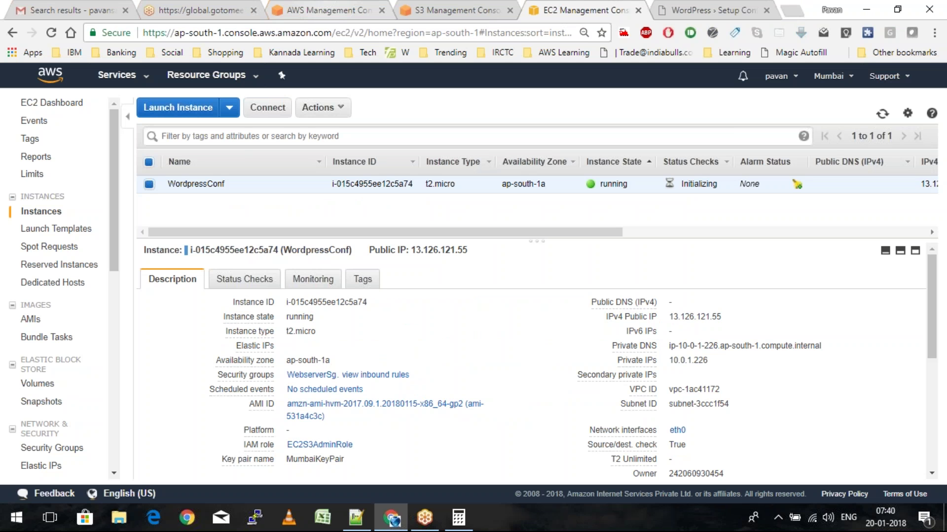
pyautogui.hotkey('ctrl', '3')
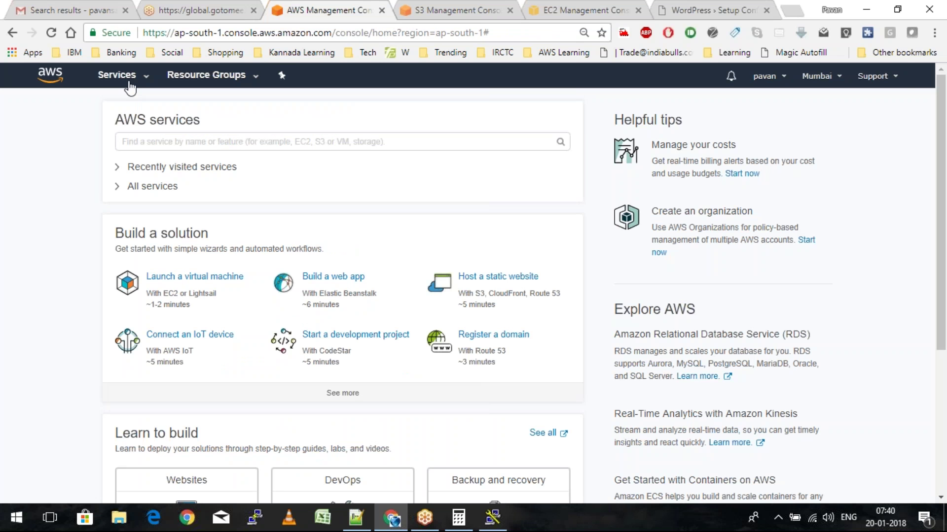
pyautogui.click(129, 88)
# Open the RDS console, load awstraining2017.tk in the WordPress tab, then return to EC2 instances
pyautogui.click(196, 176)
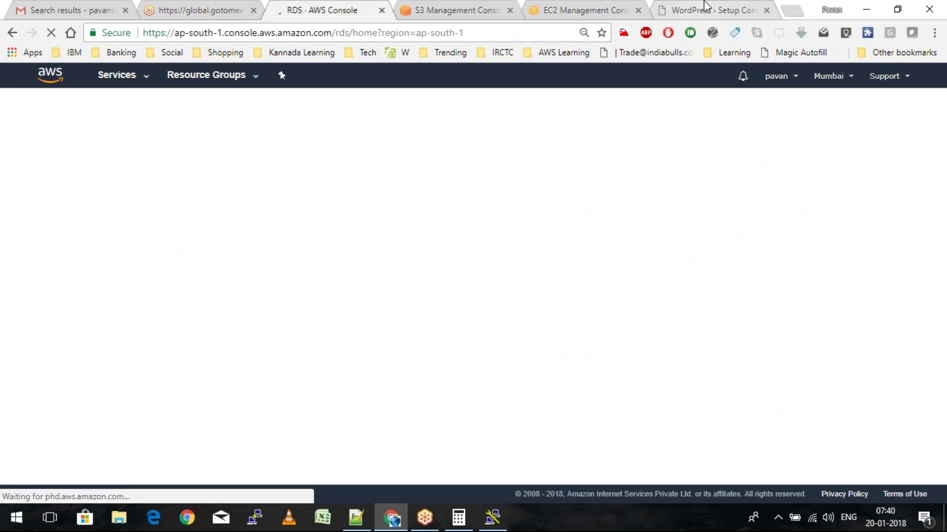
pyautogui.click(706, 7)
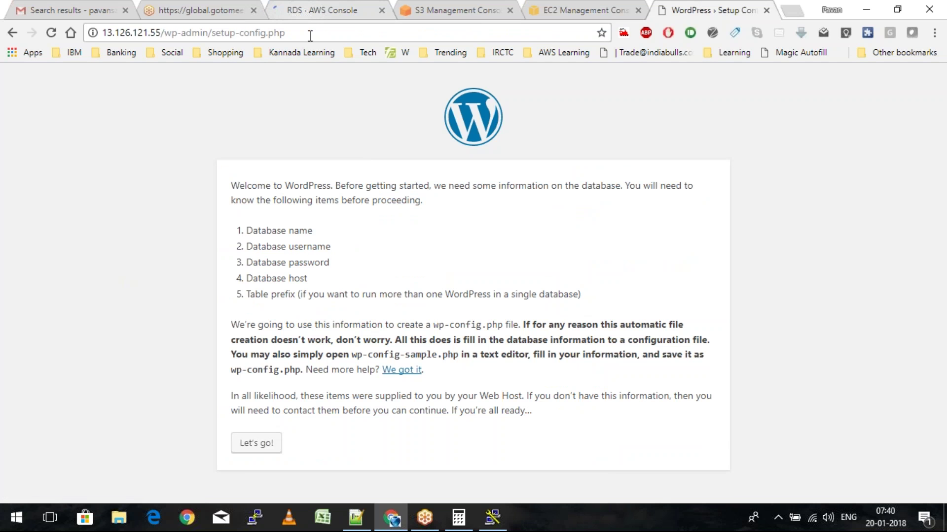
pyautogui.click(310, 32)
pyautogui.write('awstraining')
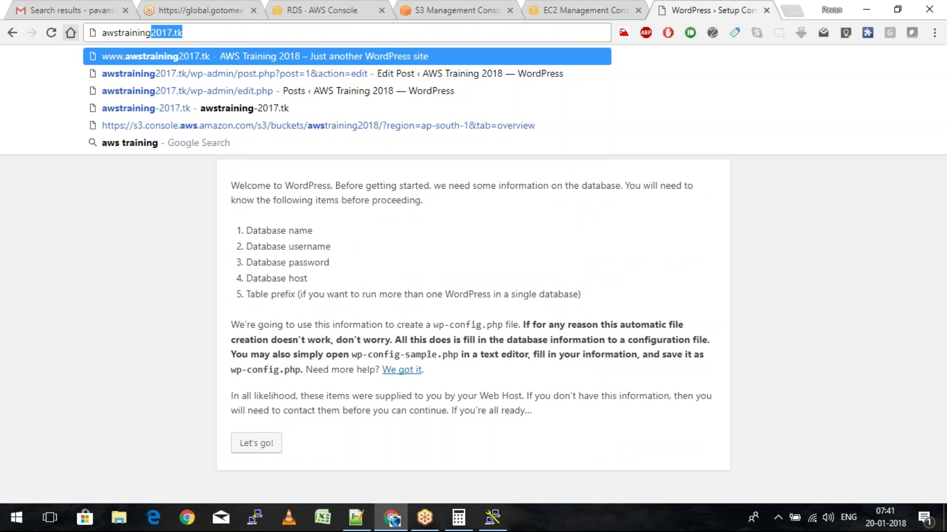
pyautogui.press('Return')
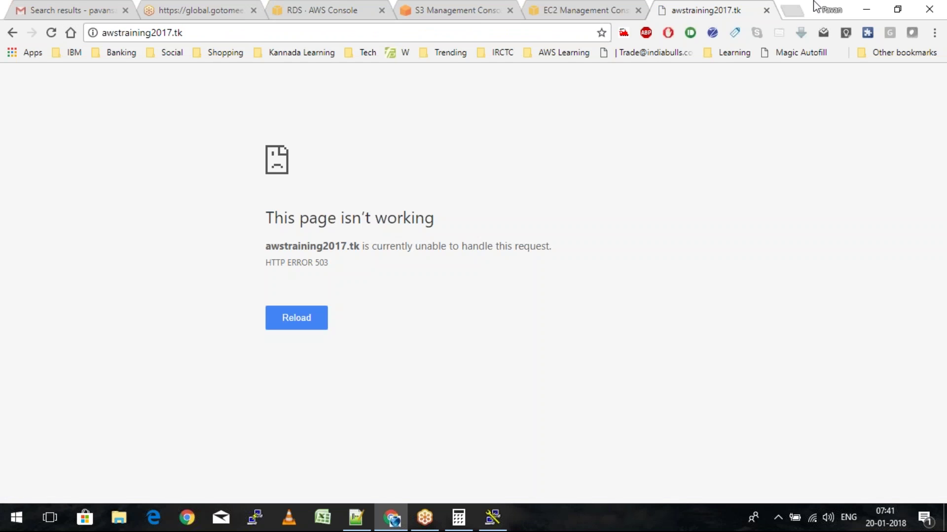
pyautogui.hotkey('ctrl', 'shift', 'Tab')
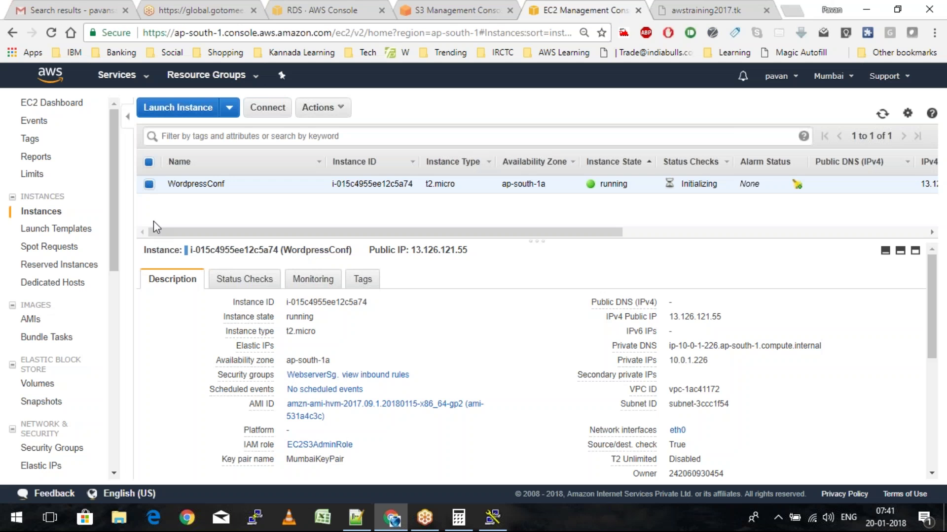
# Show the load balancers, then start PuTTY with host 13.126.121.55 and a 16-point font
pyautogui.scroll(-3, 54, 345)
pyautogui.click(53, 392)
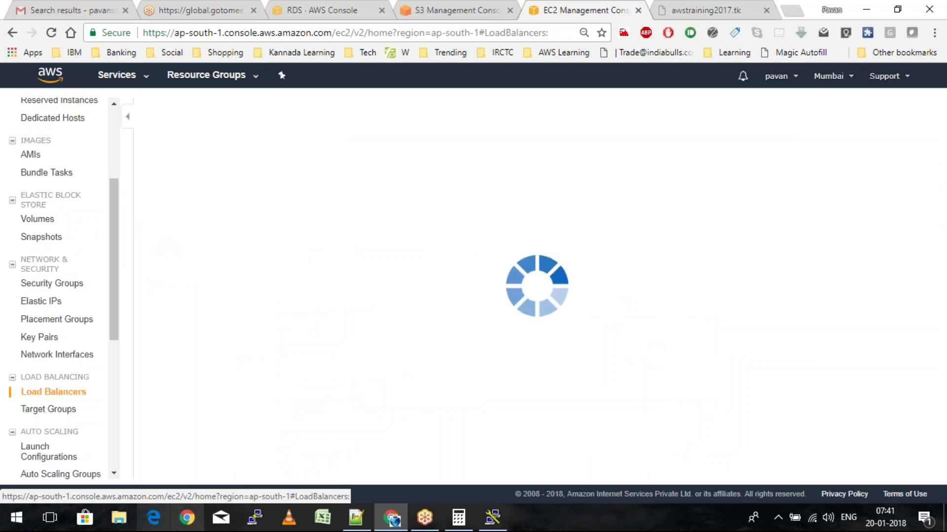
pyautogui.click(254, 518)
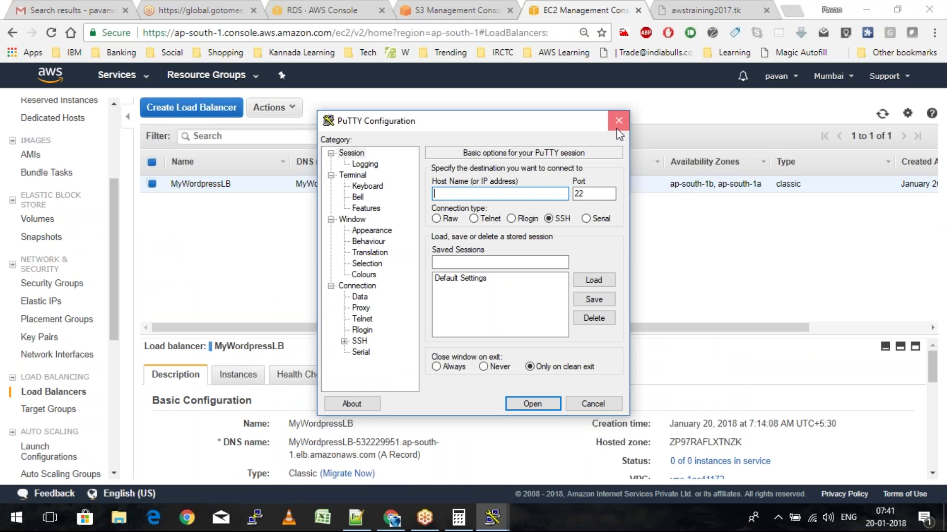
pyautogui.hotkey('ctrl', 'v')
pyautogui.click(371, 230)
pyautogui.click(594, 251)
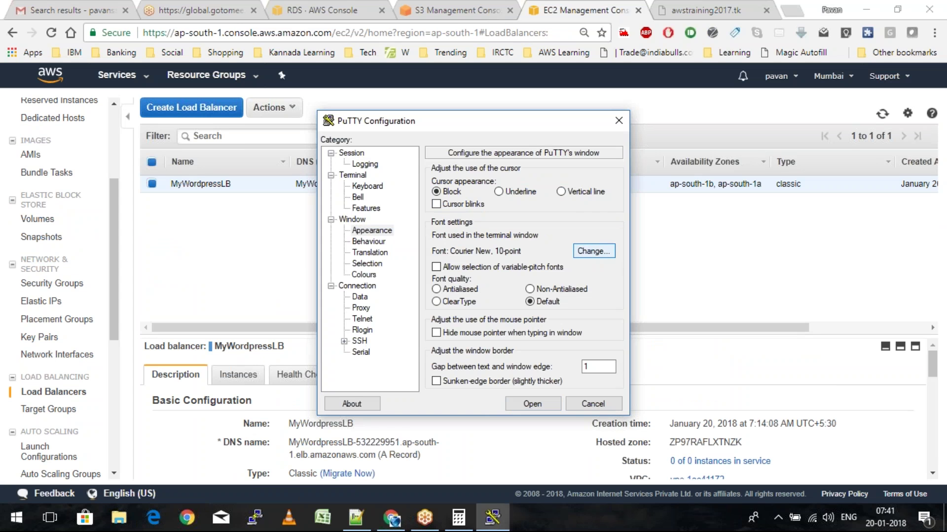
pyautogui.press('Return')
# Use MumbaiKeyPair.ppk as the SSH private key, open the session, and reposition the terminal
pyautogui.click(343, 342)
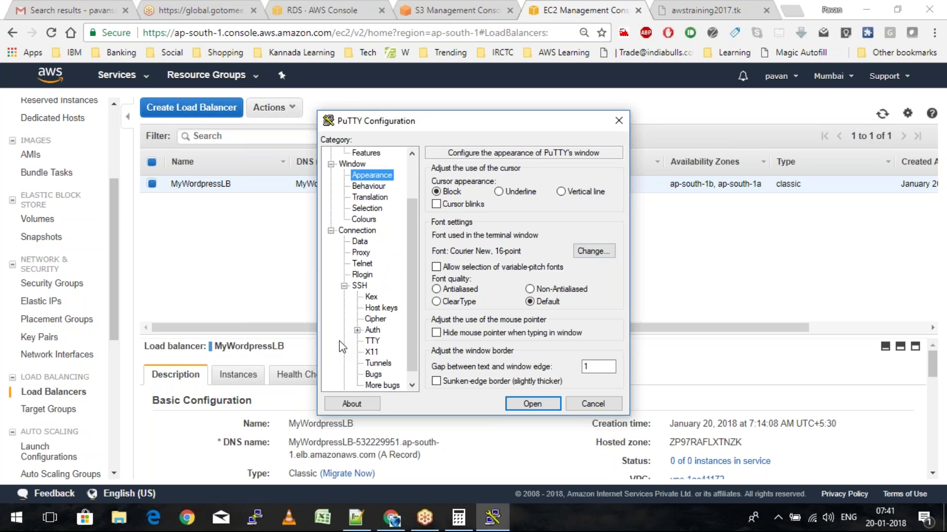
pyautogui.click(372, 330)
pyautogui.click(614, 311)
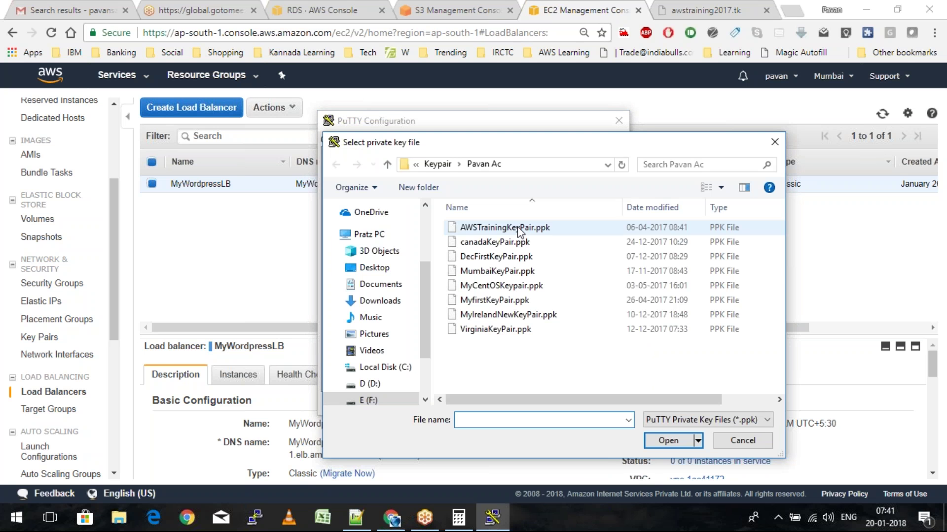
pyautogui.doubleClick(517, 271)
pyautogui.press('Return')
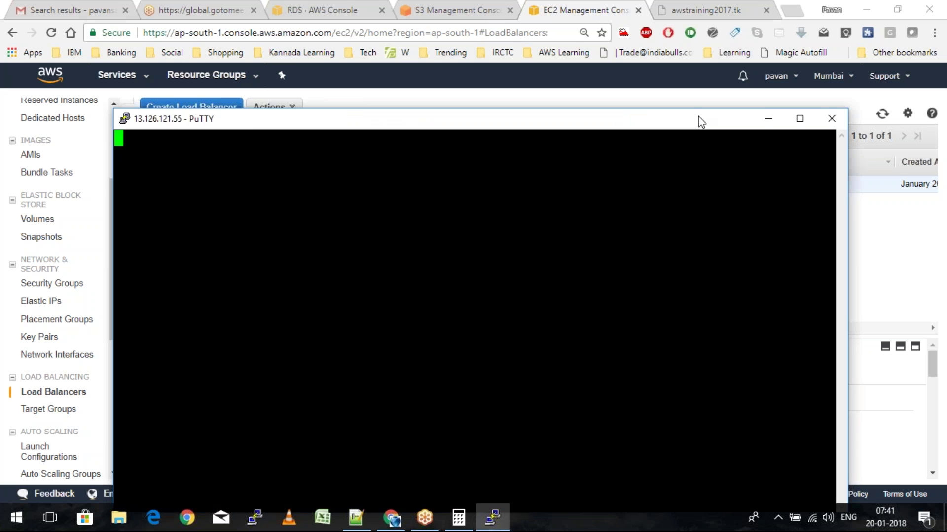
pyautogui.moveTo(701, 121); pyautogui.dragTo(538, 83)
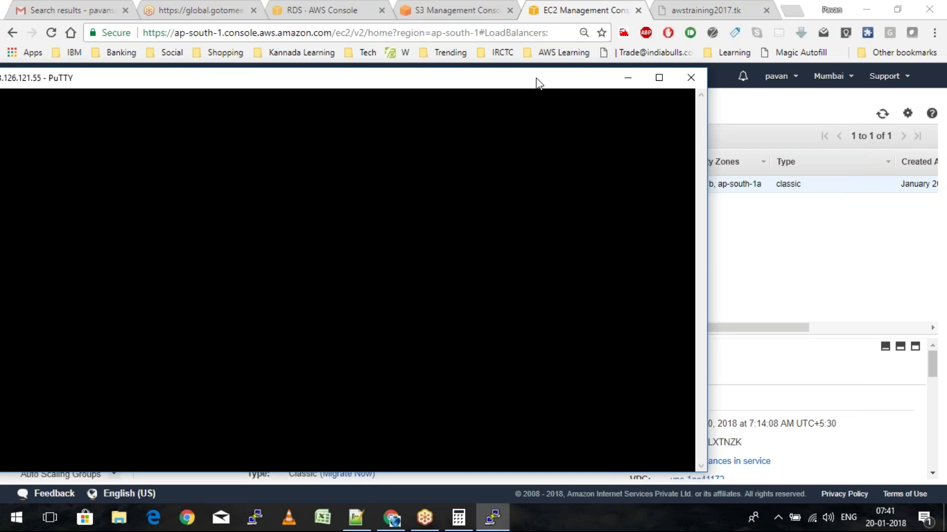
pyautogui.moveTo(539, 82); pyautogui.dragTo(715, 43)
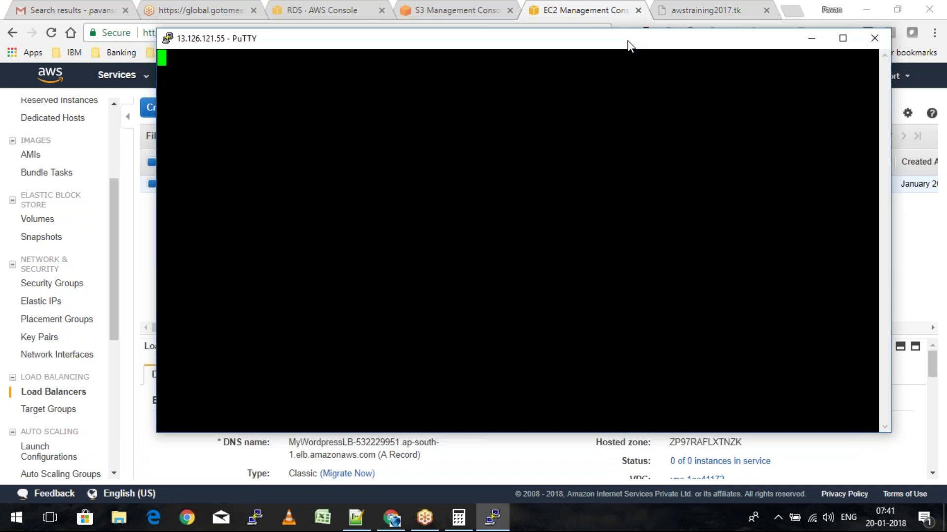
pyautogui.moveTo(627, 45); pyautogui.dragTo(596, 46)
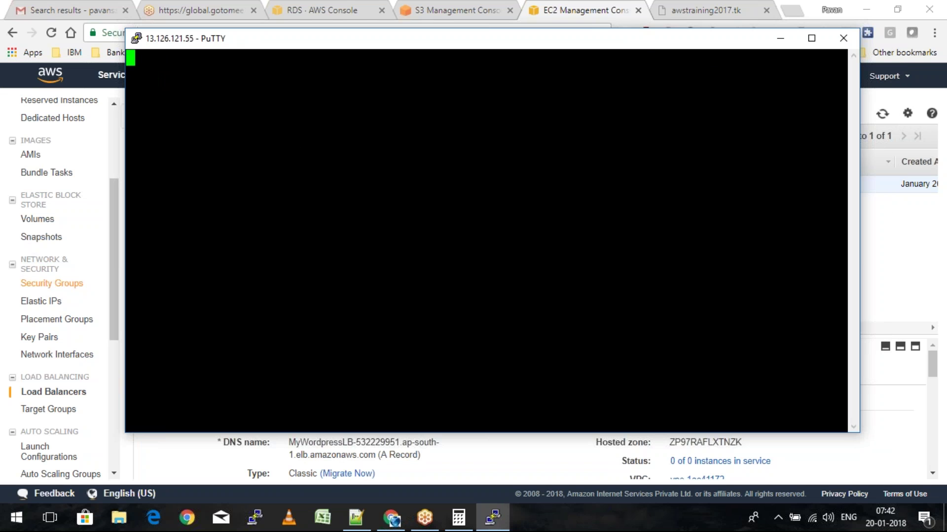
pyautogui.click(59, 285)
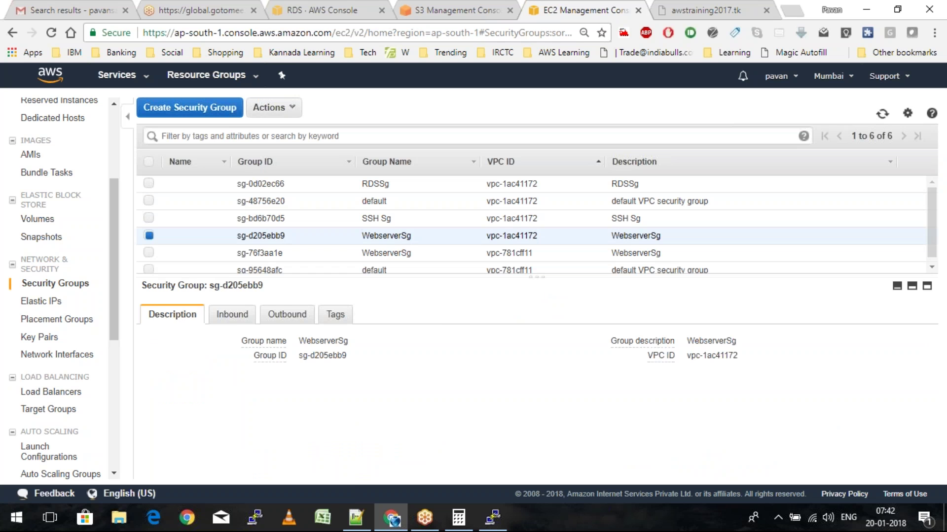
pyautogui.click(232, 314)
pyautogui.scroll(-1, 428, 383)
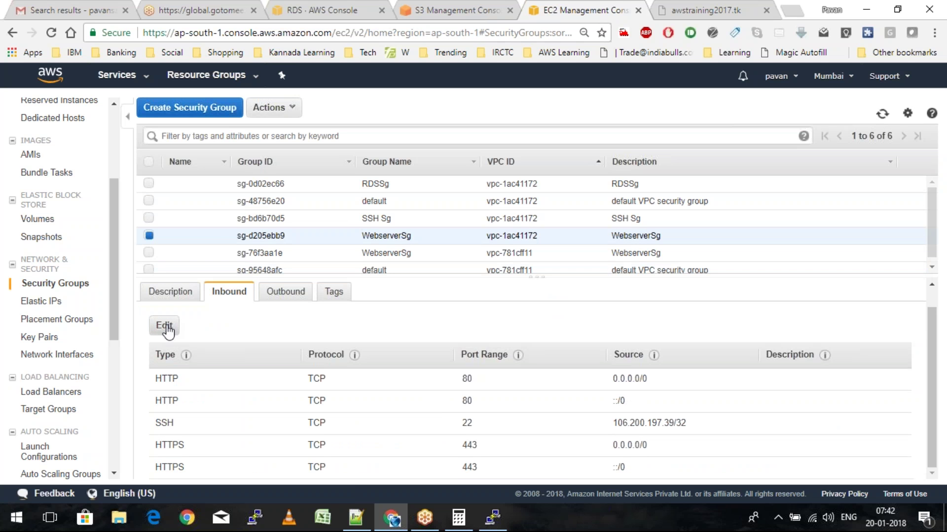
pyautogui.click(165, 327)
pyautogui.click(430, 265)
pyautogui.click(442, 275)
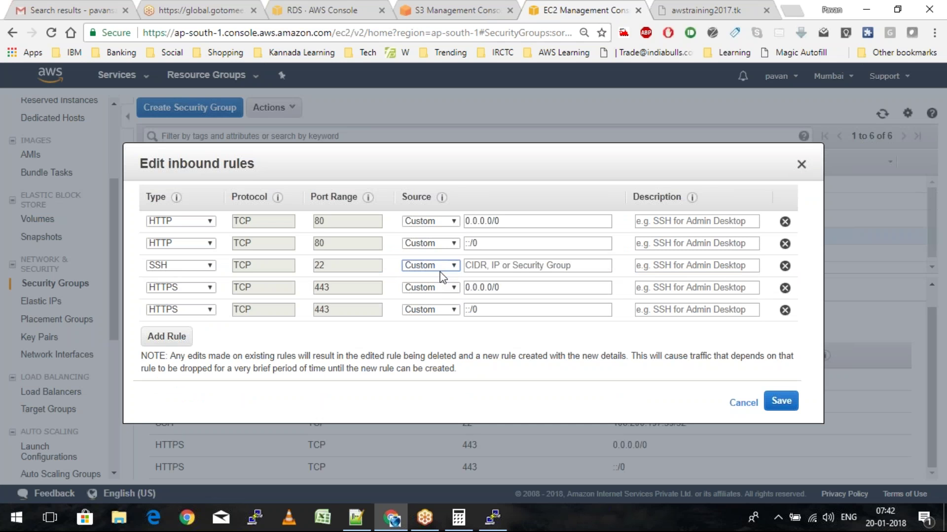
pyautogui.click(438, 266)
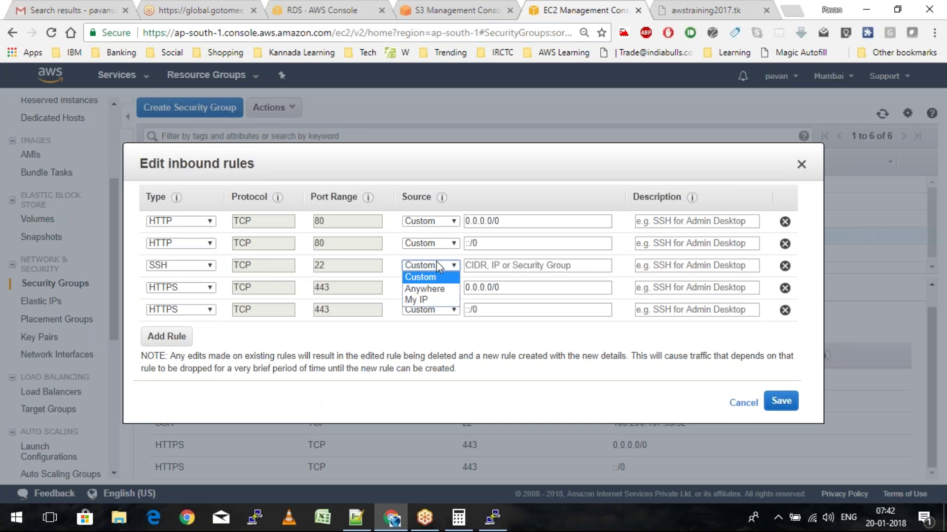
pyautogui.click(432, 300)
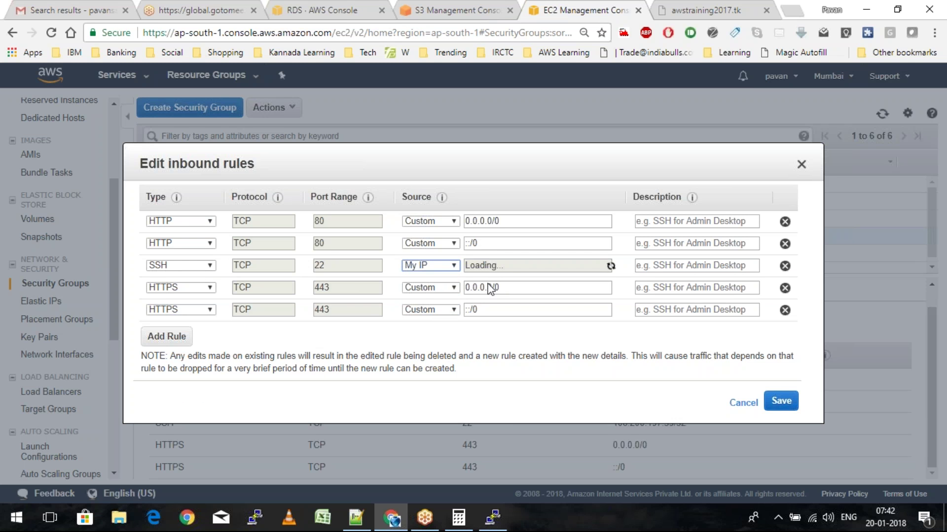
pyautogui.click(786, 406)
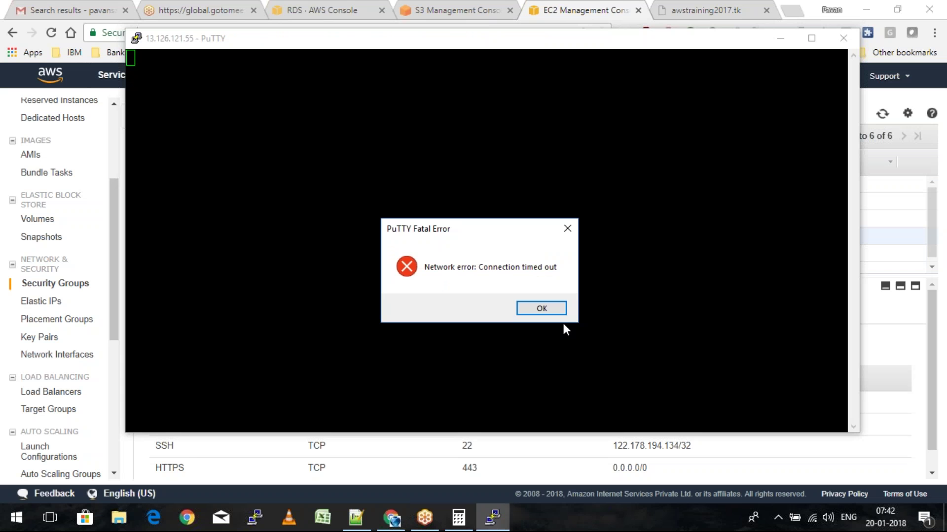
pyautogui.click(542, 309)
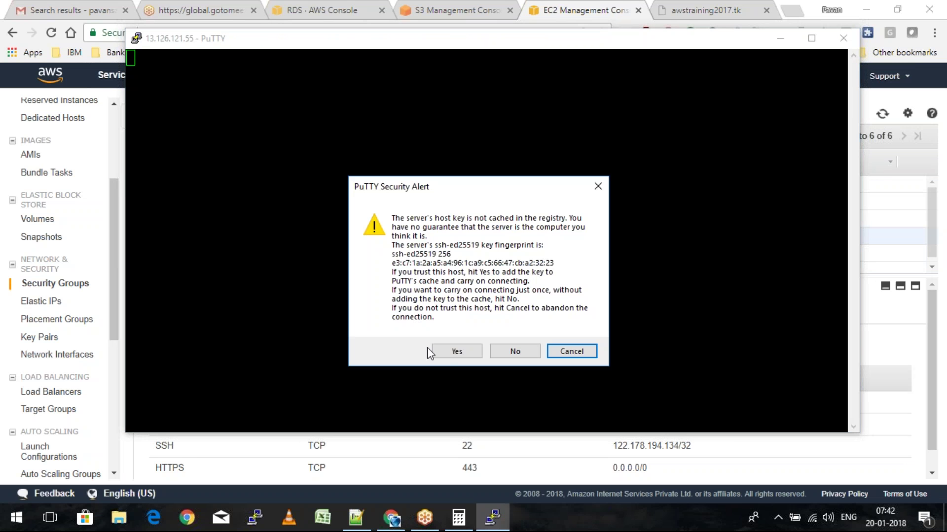
# Accept the host key, log in as ec2-user, and become root with sudo su
pyautogui.click(463, 357)
pyautogui.write('ec2-user')
pyautogui.press('Return')
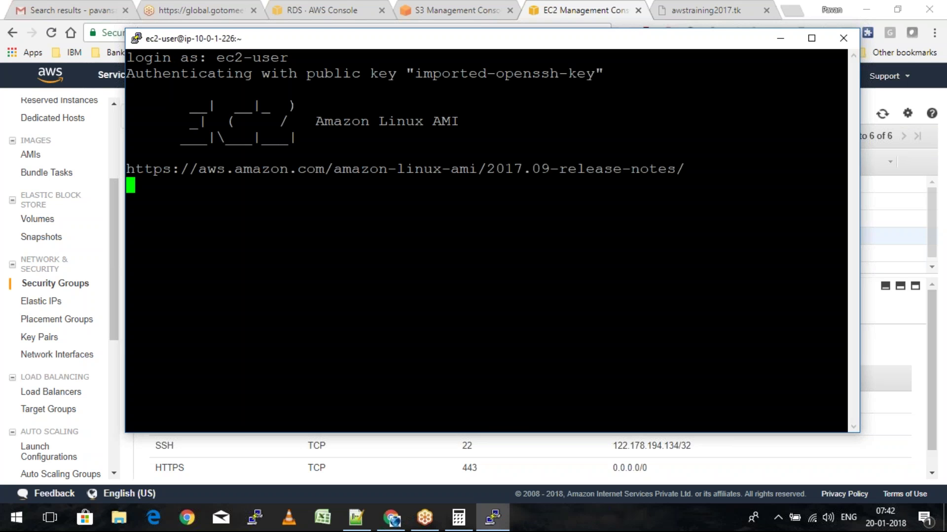
pyautogui.write('sudo su')
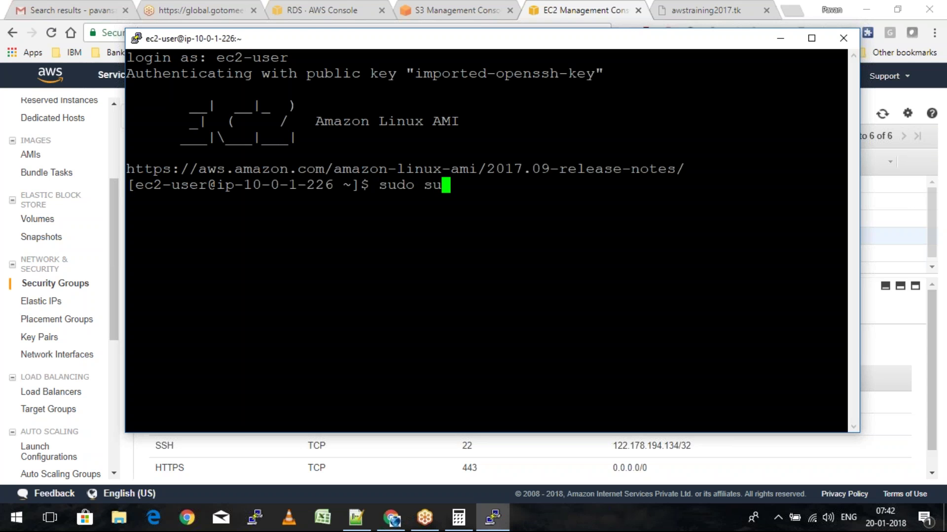
pyautogui.press('Return')
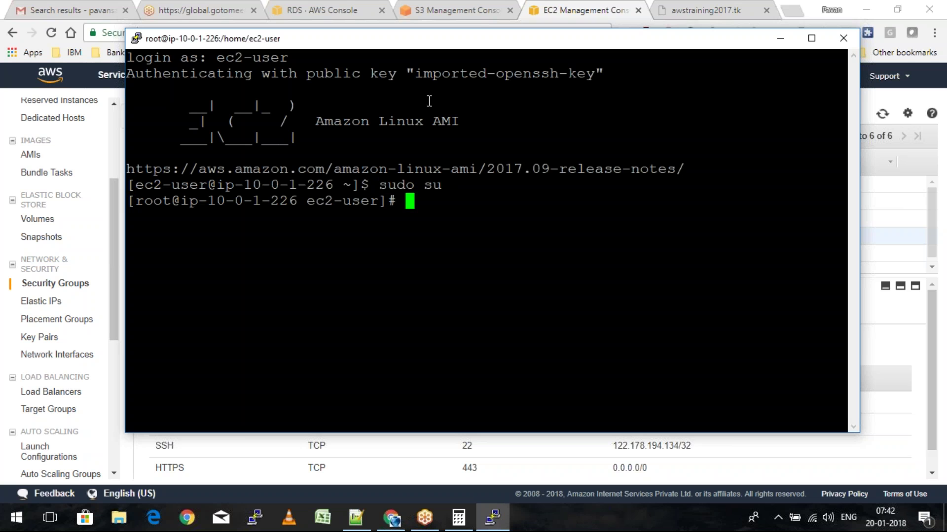
# Maximize the terminal, list the WordPress files in /var/www/html, and switch back to Chrome
pyautogui.doubleClick(422, 44)
pyautogui.write('cd /var//')
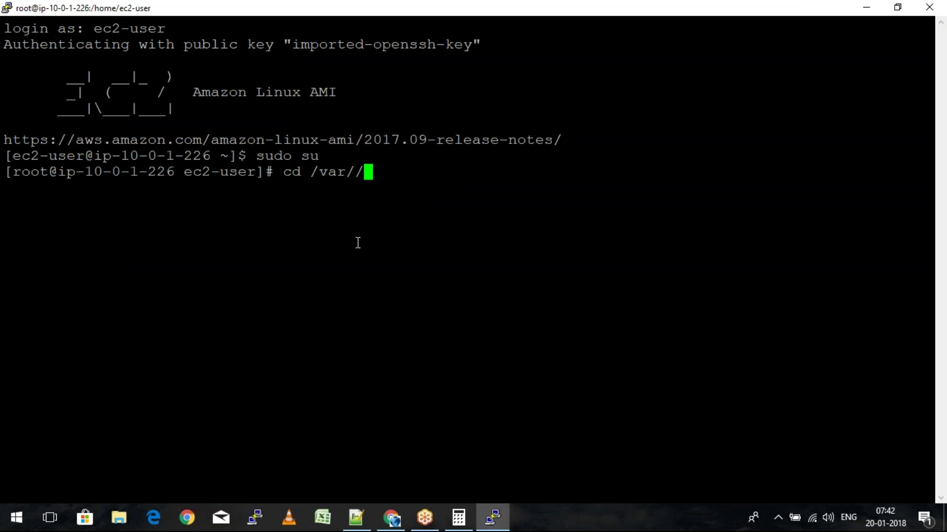
pyautogui.press('BackSpace')
pyautogui.write('www/html')
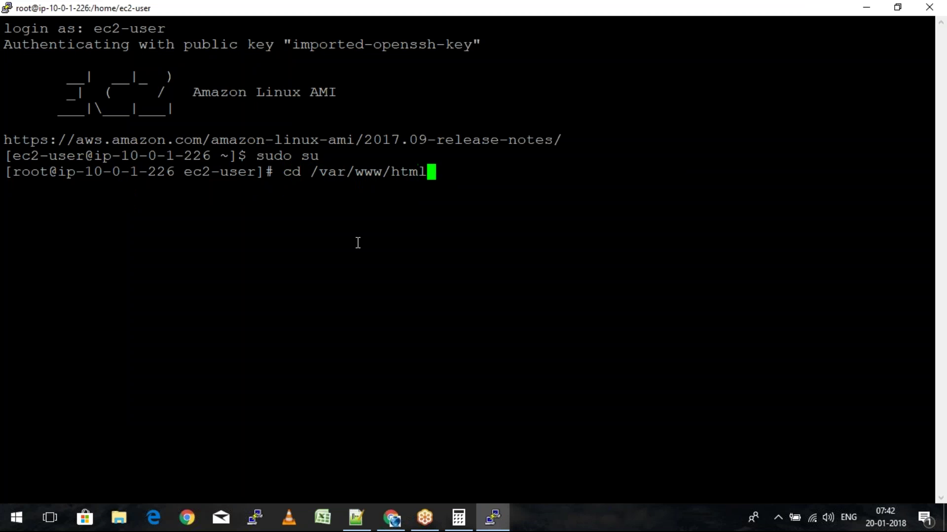
pyautogui.press('Return')
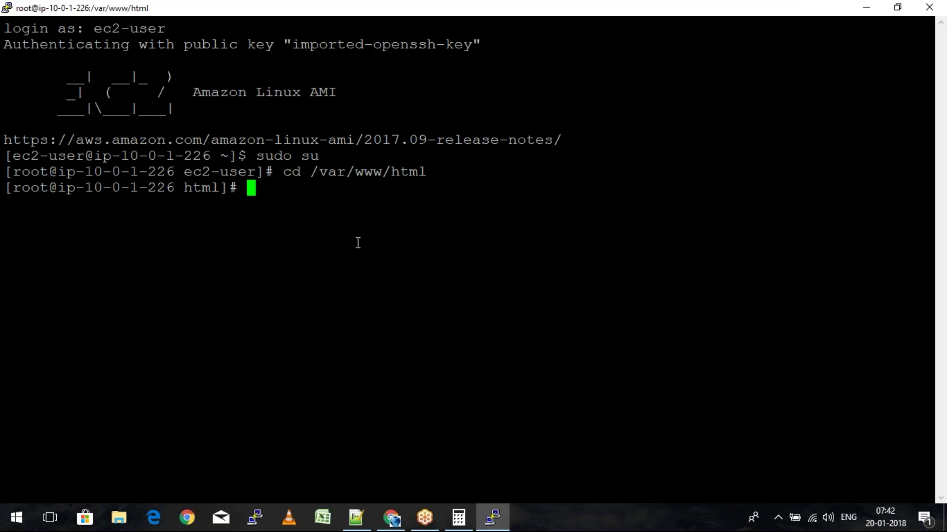
pyautogui.write('ls')
pyautogui.press('Return')
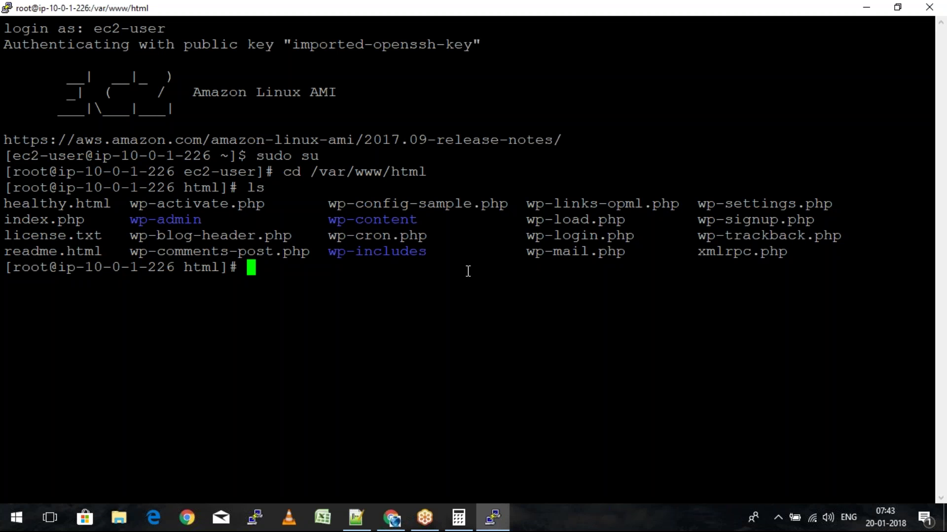
pyautogui.hotkey('alt', 'Tab')
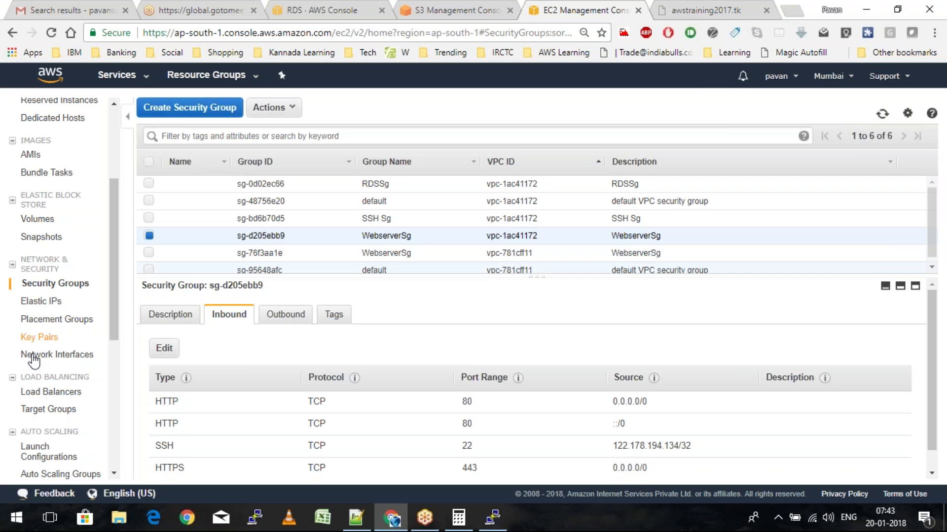
# Add WordpressConf to MyWordpressLB's instances and refresh until it shows InService
pyautogui.click(50, 392)
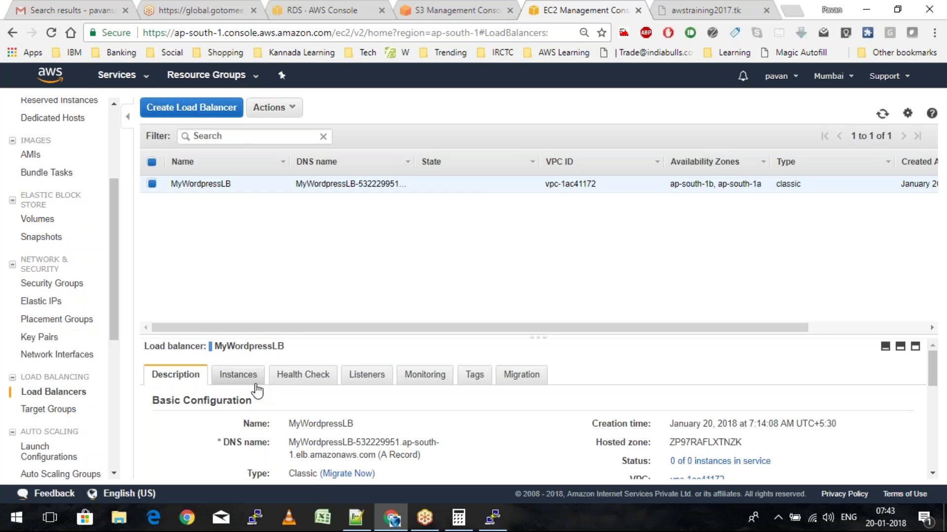
pyautogui.click(256, 385)
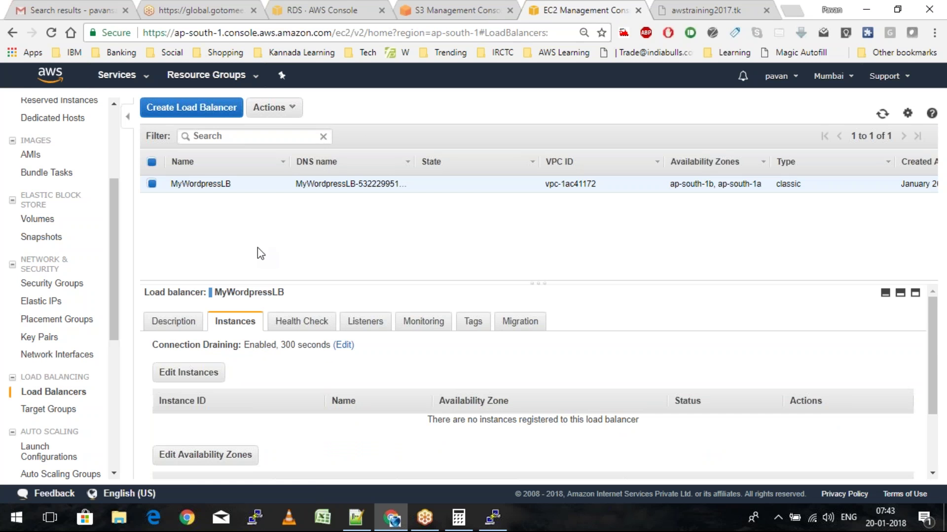
pyautogui.click(188, 336)
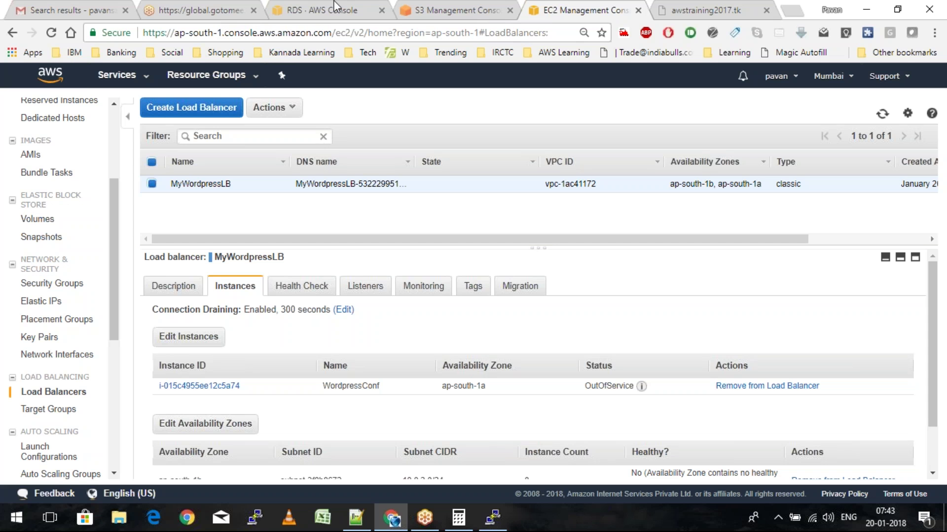
pyautogui.click(883, 114)
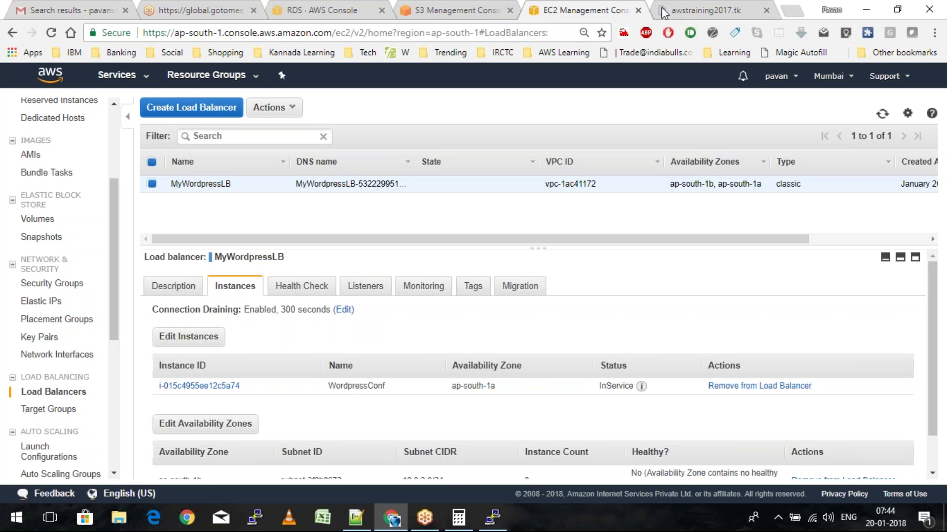
# Reload the awstraining2017.tk site and start the WordPress database setup
pyautogui.click(704, 6)
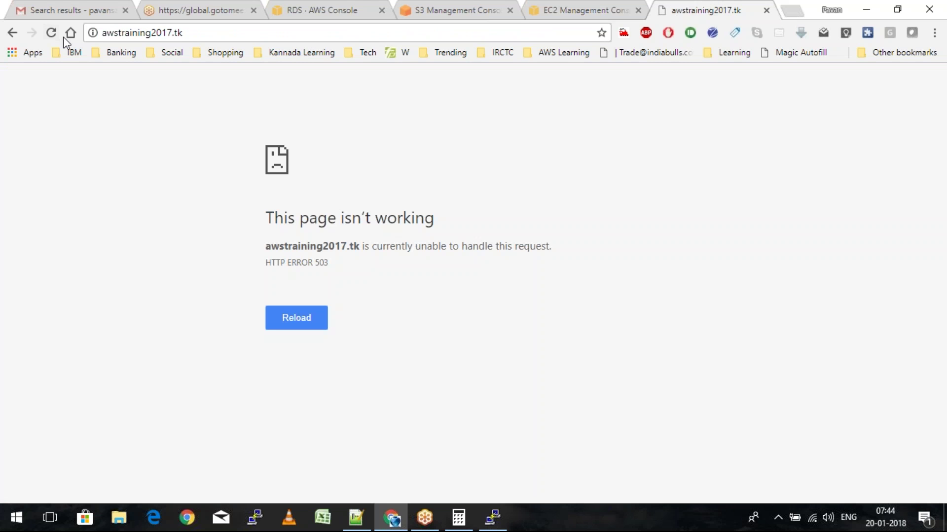
pyautogui.click(53, 33)
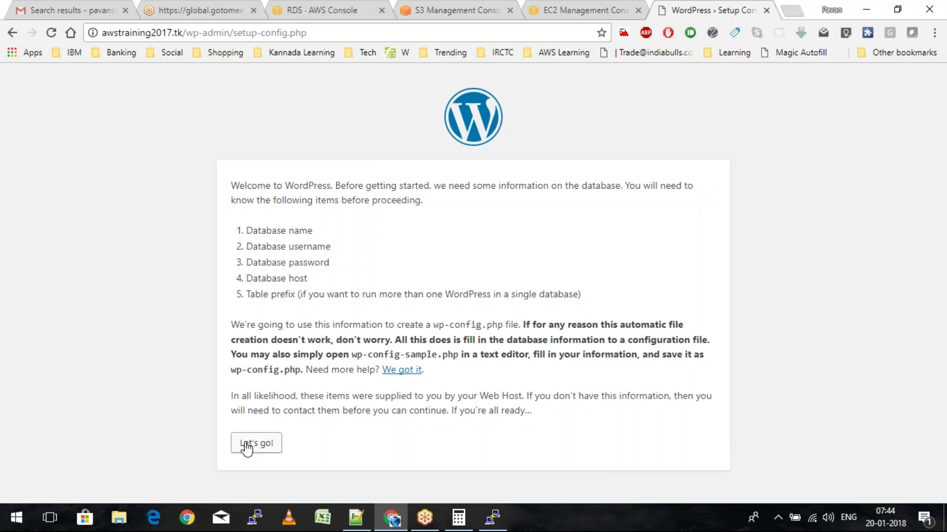
pyautogui.click(246, 446)
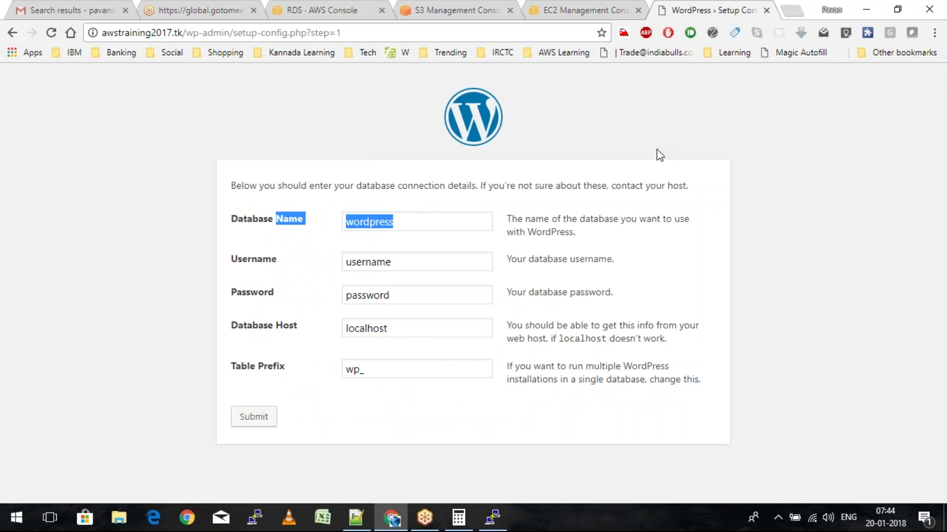
# Set the database host to the copied RDS endpoint with :3306 and submit the connection details
pyautogui.hotkey('ctrl', '3')
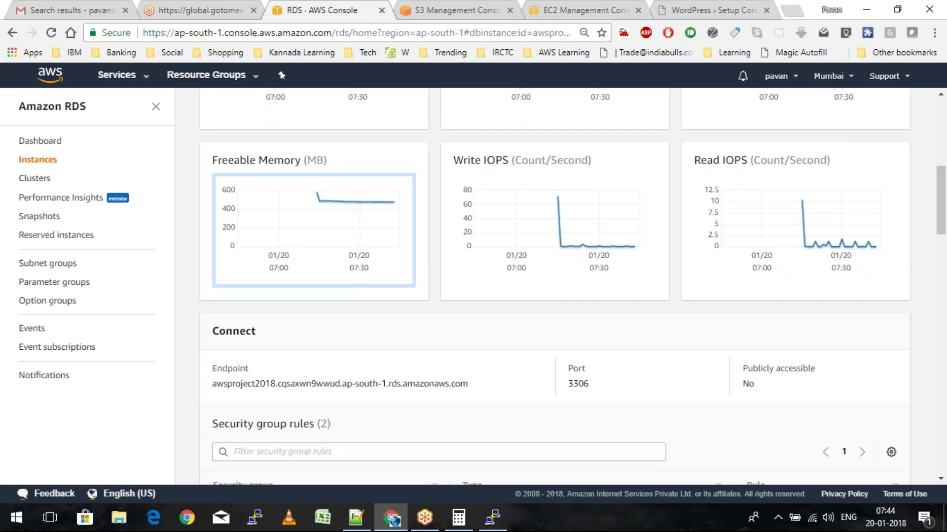
pyautogui.scroll(-4, 479, 199)
pyautogui.moveTo(212, 192); pyautogui.dragTo(479, 200)
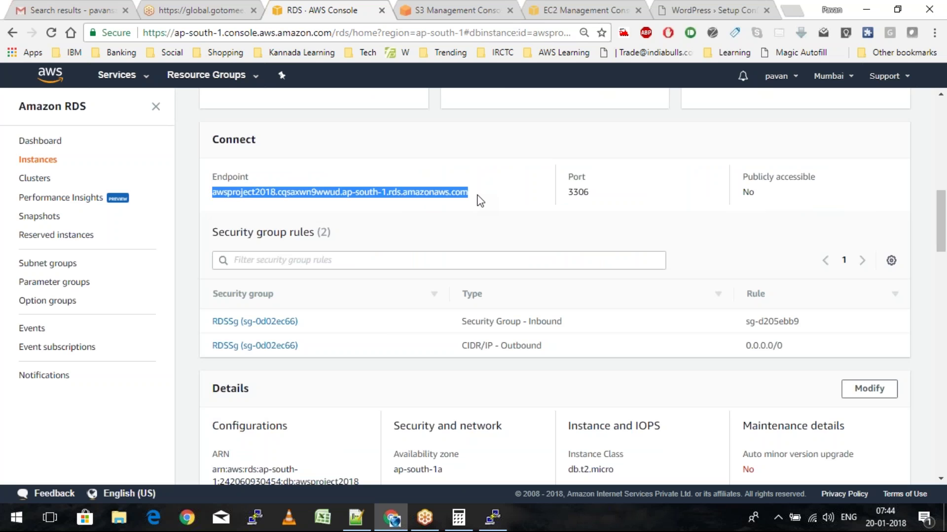
pyautogui.hotkey('ctrl', 'c')
pyautogui.click(710, 9)
pyautogui.hotkey('ctrl', 'v')
pyautogui.write(':330')
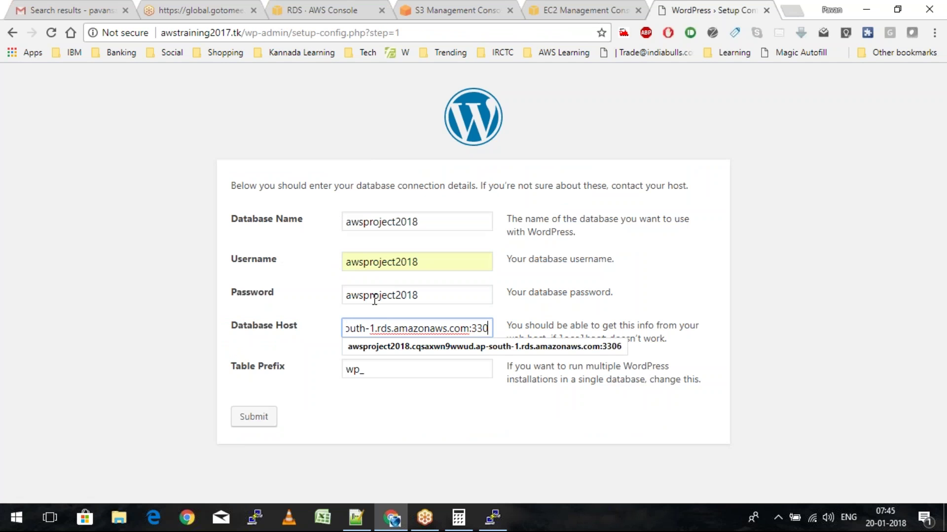
pyautogui.write('6')
pyautogui.press('Tab')
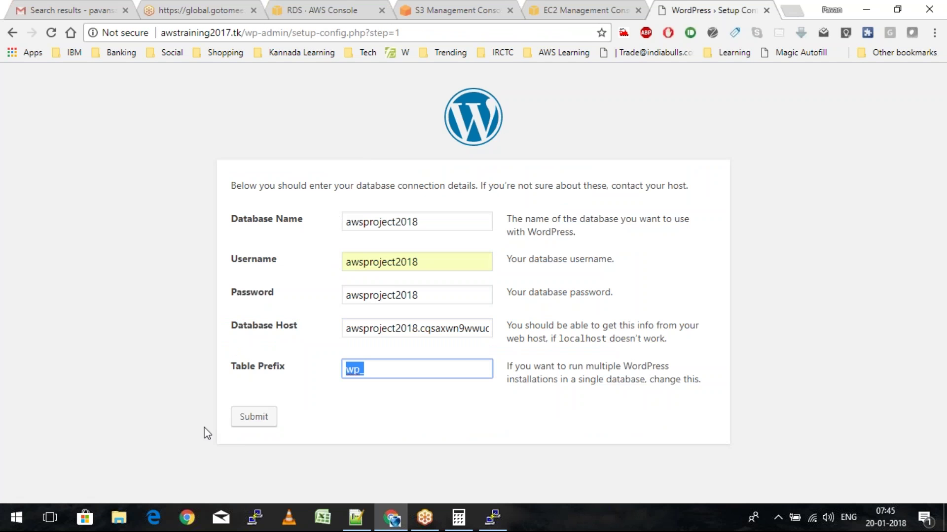
pyautogui.click(252, 423)
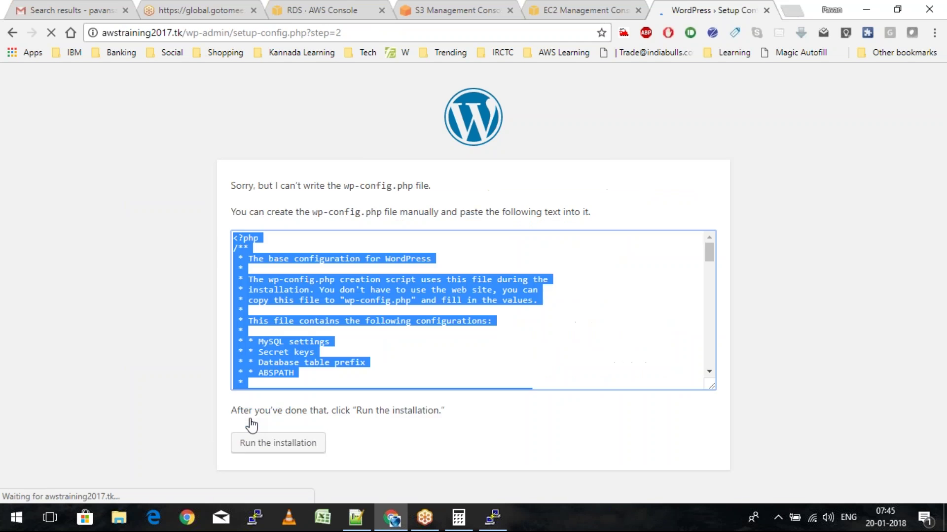
pyautogui.click(489, 520)
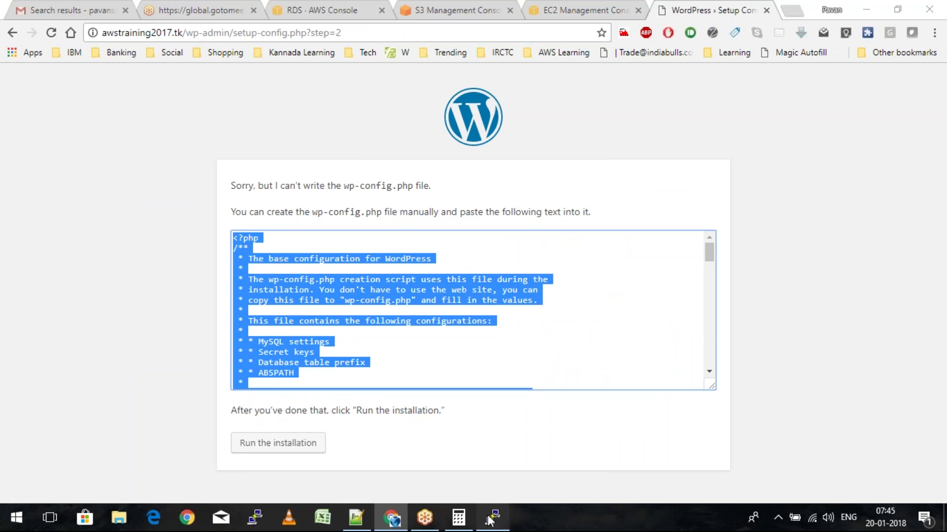
# Create wp-config.php in /var/www/html with nano and paste the generated WordPress configuration into it
pyautogui.write('nano wp')
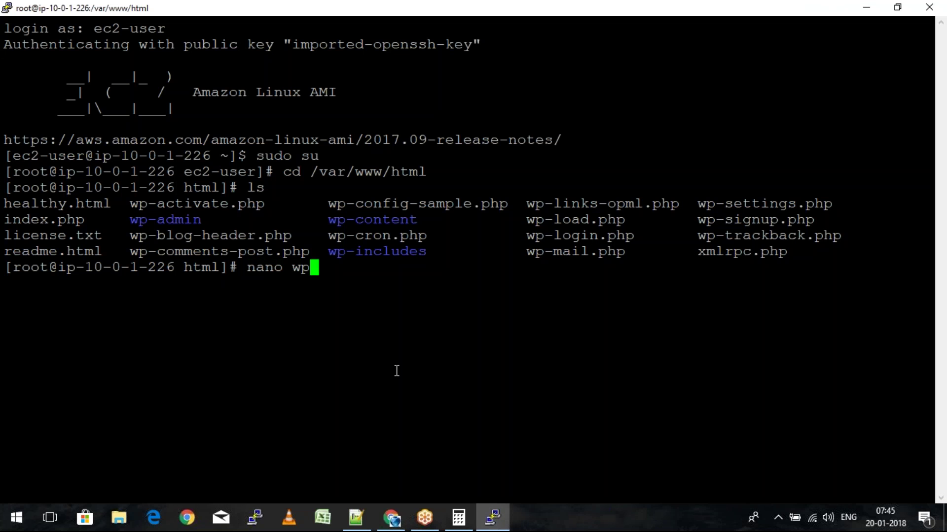
pyautogui.write('-config.php')
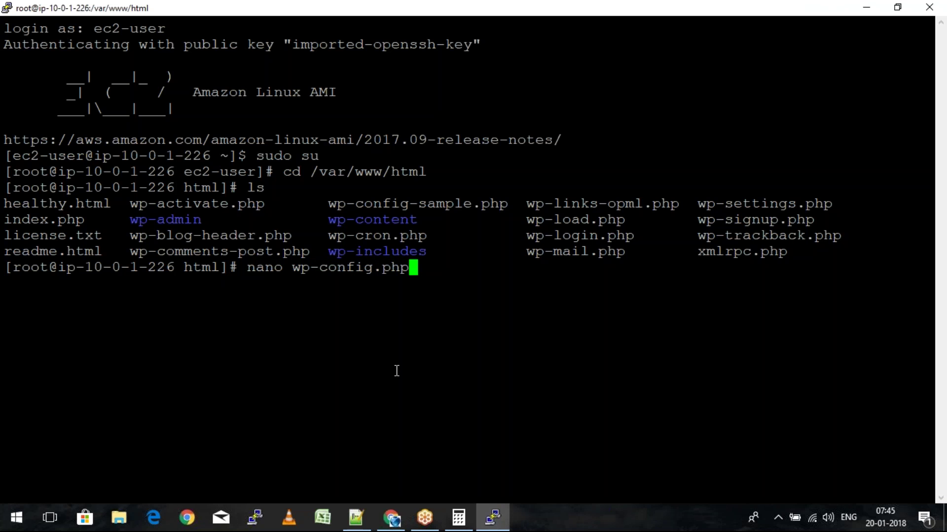
pyautogui.press('Return')
pyautogui.rightClick(397, 371)
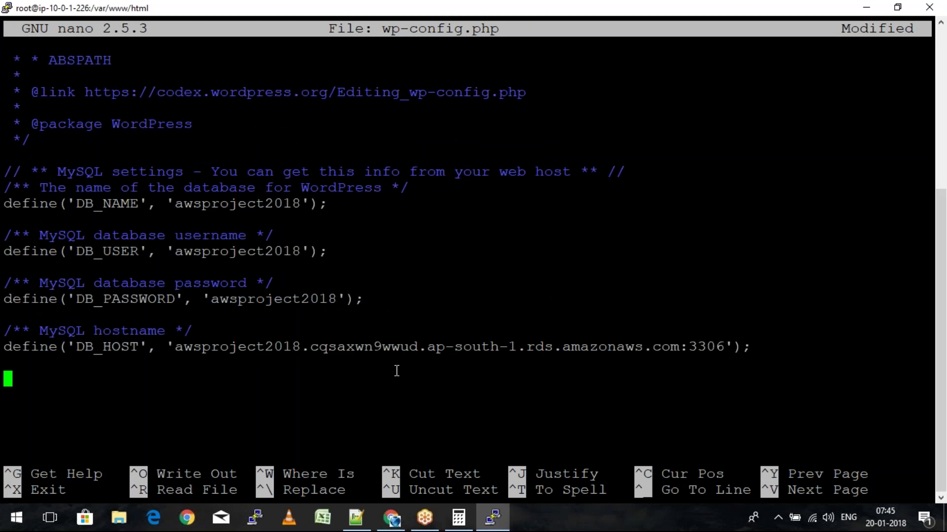
pyautogui.hotkey('alt', 'Tab')
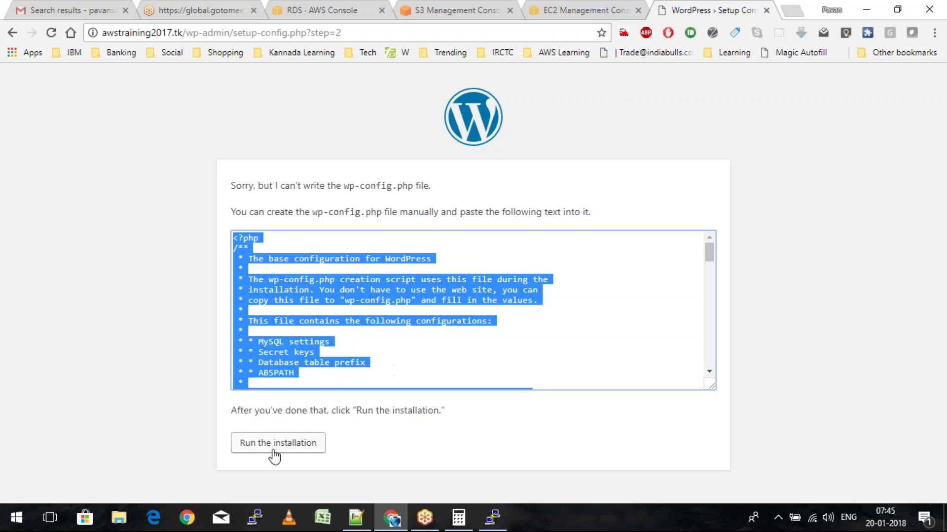
# Run the installation, setting the site title to AWS Training 2018 and the suggested admin username
pyautogui.click(273, 451)
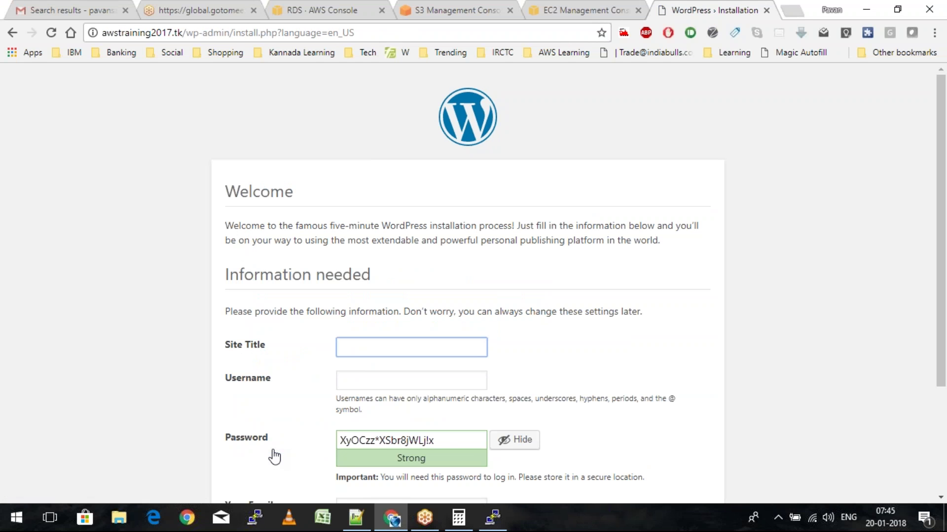
pyautogui.write('AWS')
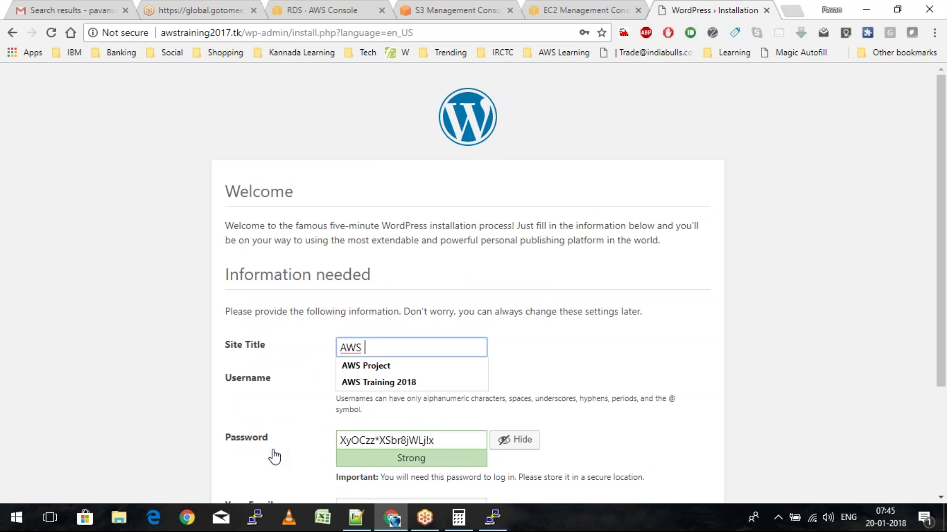
pyautogui.press('Down')
pyautogui.press('Down')
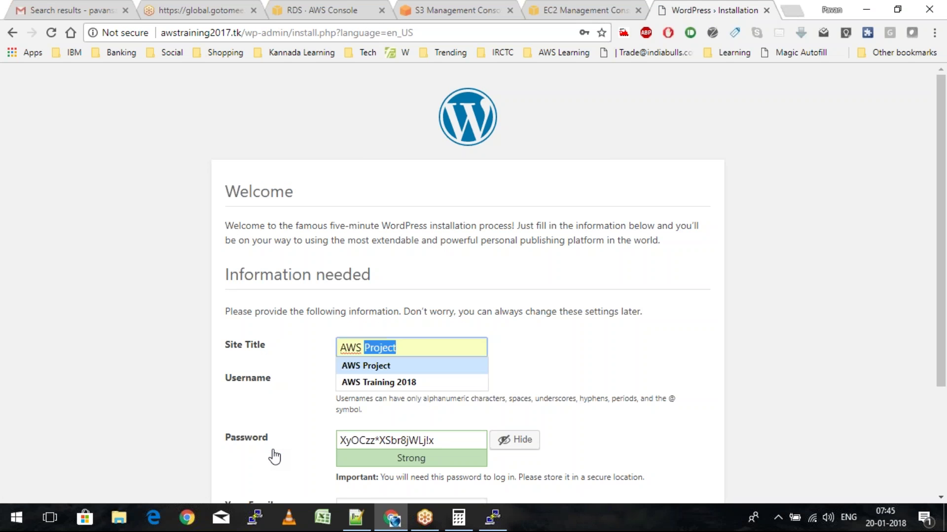
pyautogui.press('Return')
pyautogui.click(362, 382)
pyautogui.write('a')
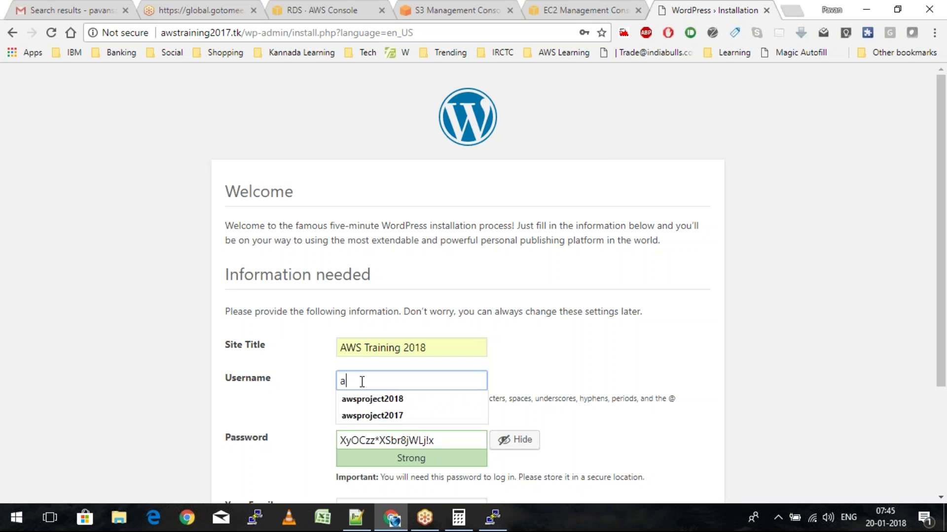
pyautogui.write('wsproject')
pyautogui.press('Down')
pyautogui.press('Return')
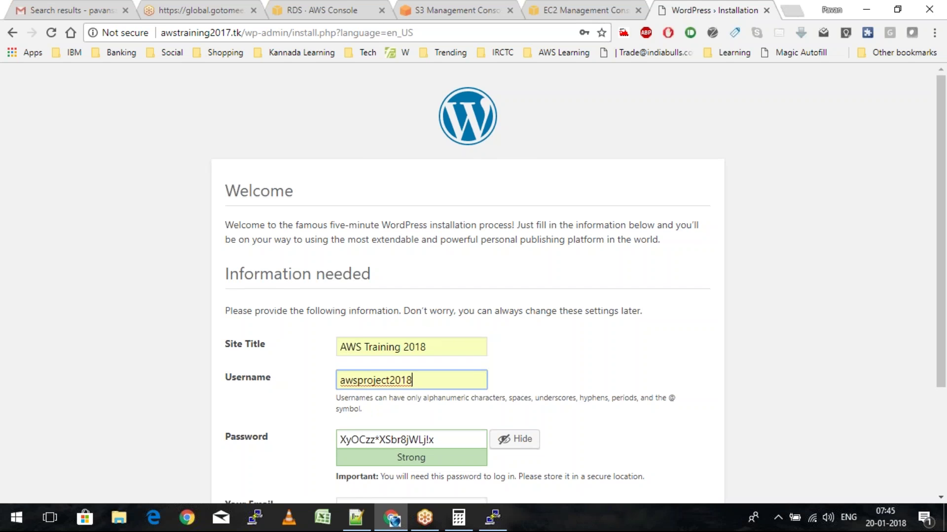
# Enter a custom weak password and the admin e-mail, confirm the weak password, and install WordPress
pyautogui.scroll(-1, 473, 284)
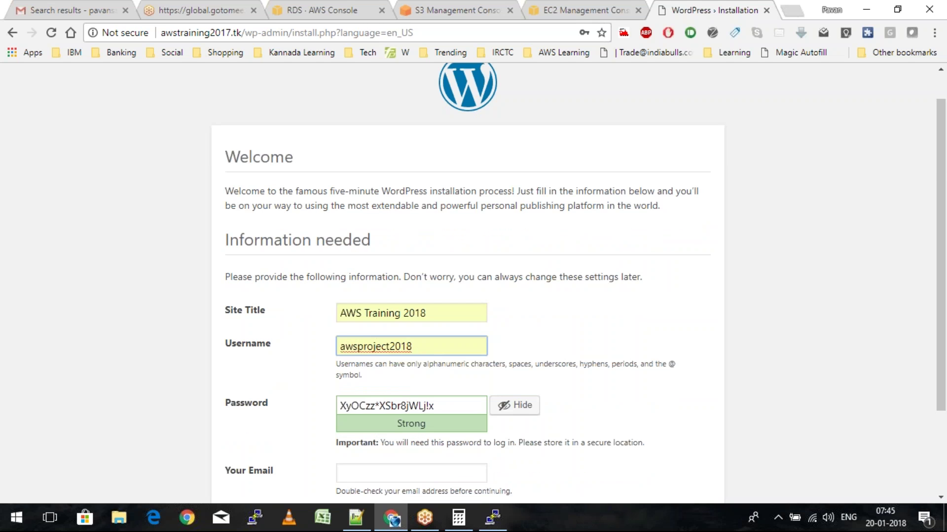
pyautogui.scroll(-3, 473, 283)
pyautogui.press('Tab')
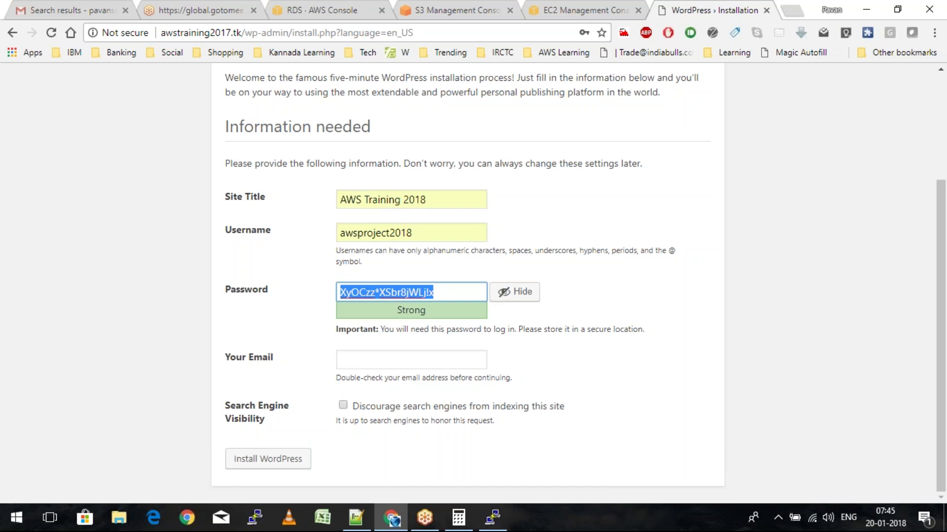
pyautogui.hotkey('ctrl', 'v')
pyautogui.press('Tab')
pyautogui.write('v')
pyautogui.click(387, 410)
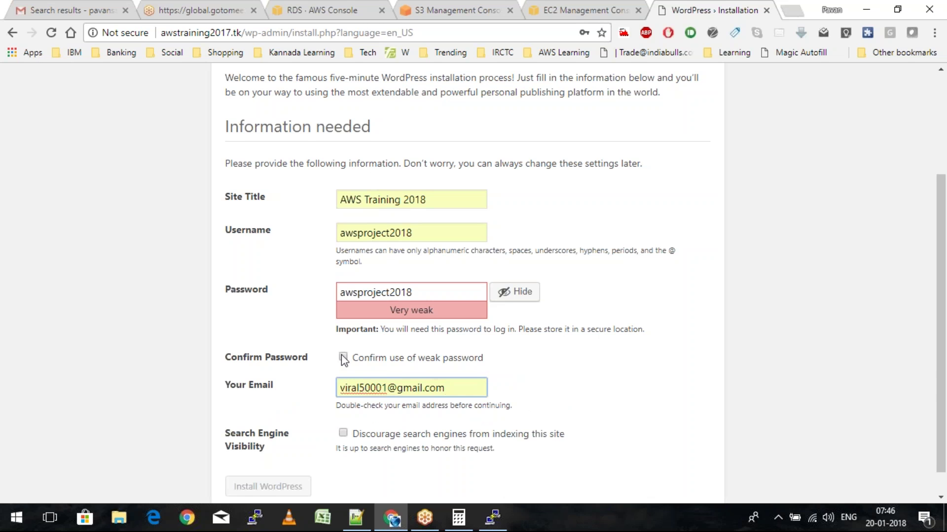
pyautogui.click(343, 358)
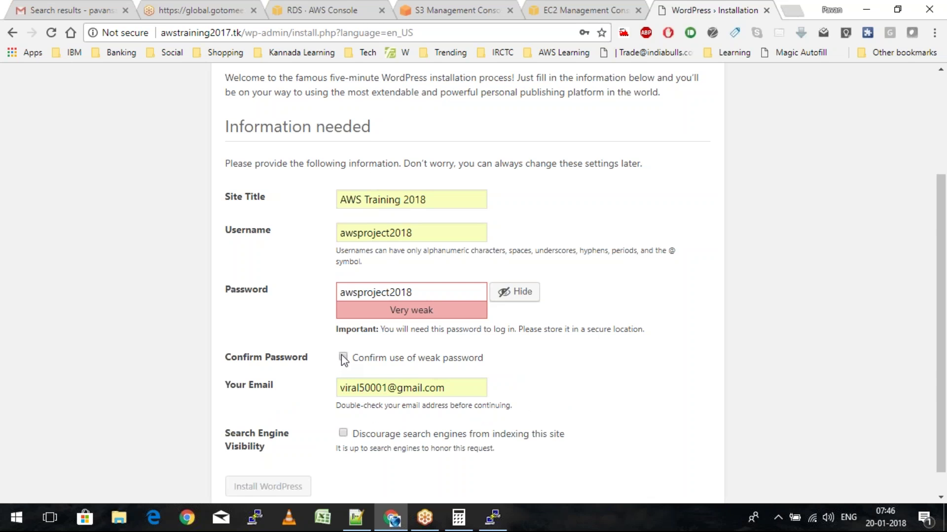
pyautogui.click(343, 358)
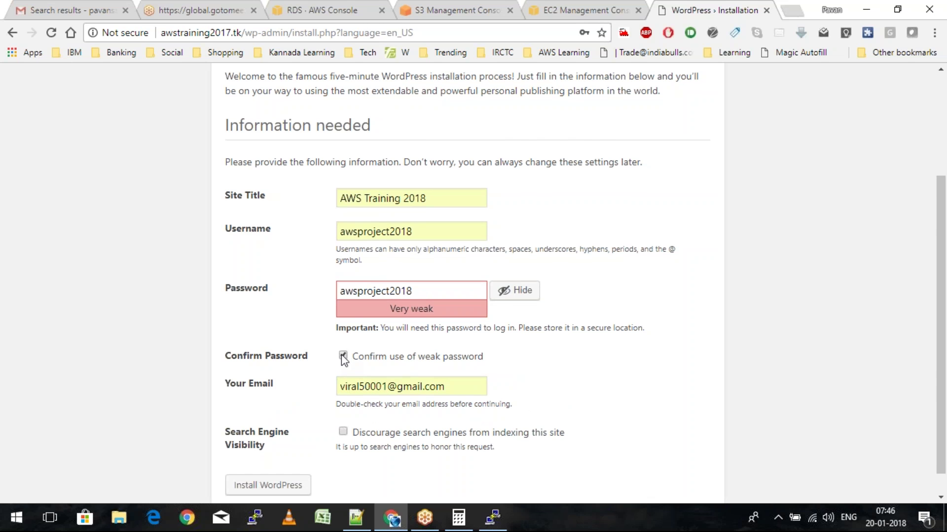
pyautogui.click(268, 485)
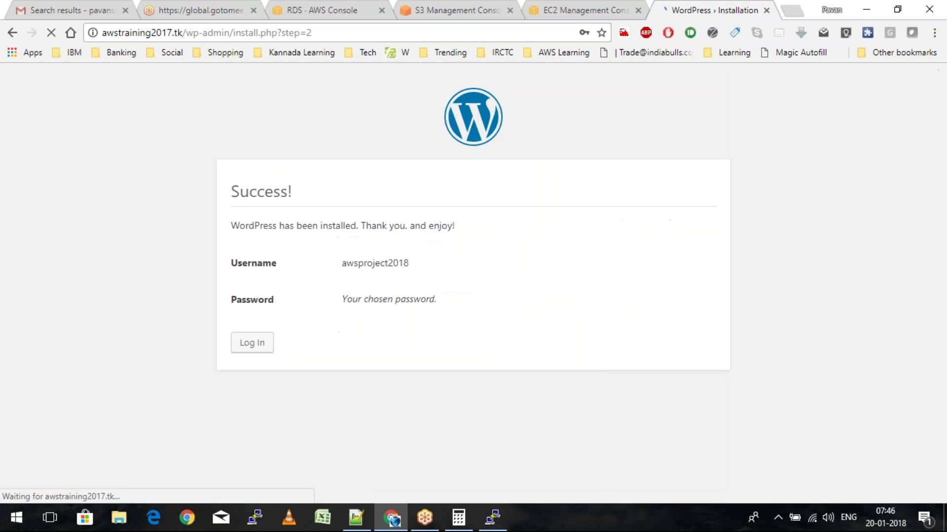
pyautogui.click(266, 343)
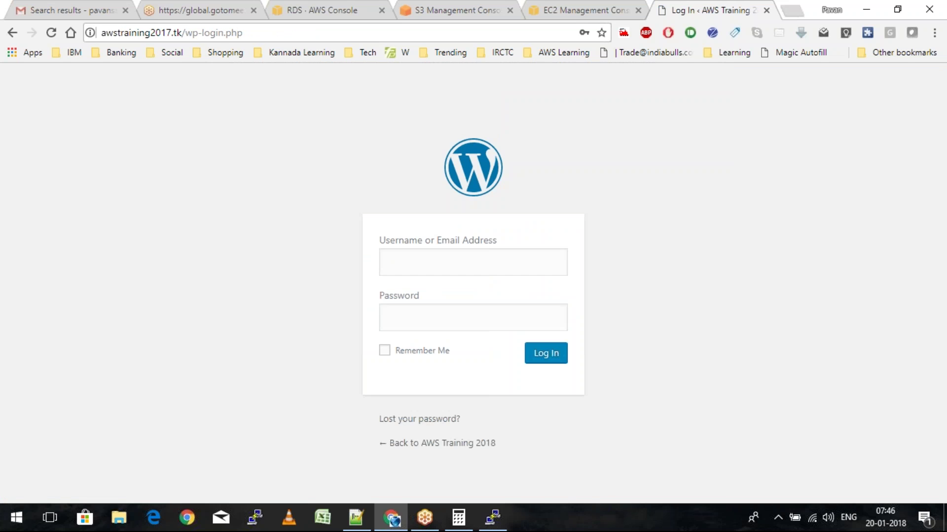
# Log in to the AWS Training 2018 admin with the saved admin username and password
pyautogui.click(434, 265)
pyautogui.write('aws')
pyautogui.click(441, 302)
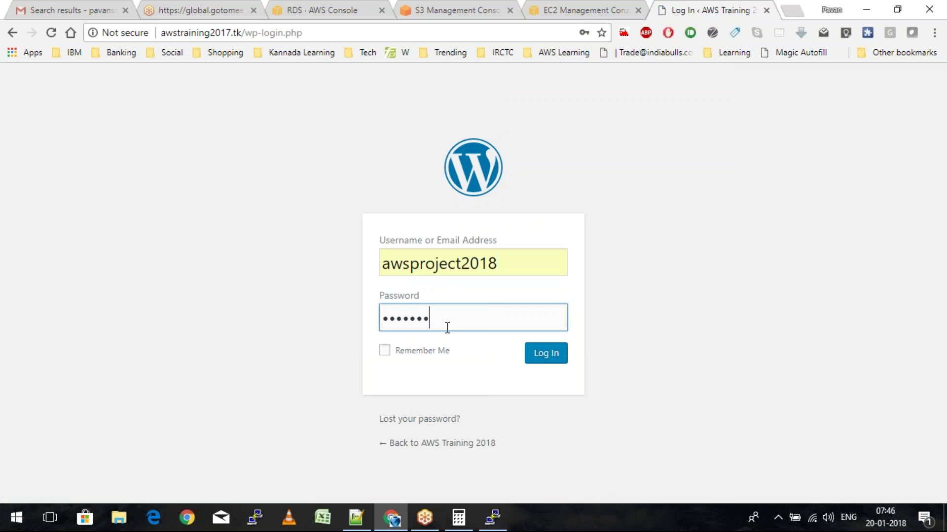
pyautogui.write('*******')
pyautogui.click(538, 355)
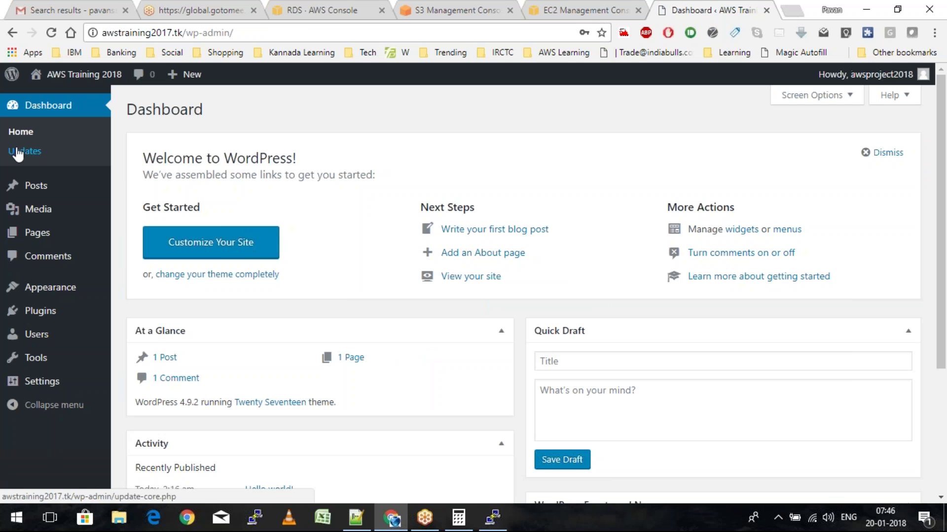
# Retitle the Hello world! post to 'Hello AWS !' and open a blank browser tab
pyautogui.click(35, 185)
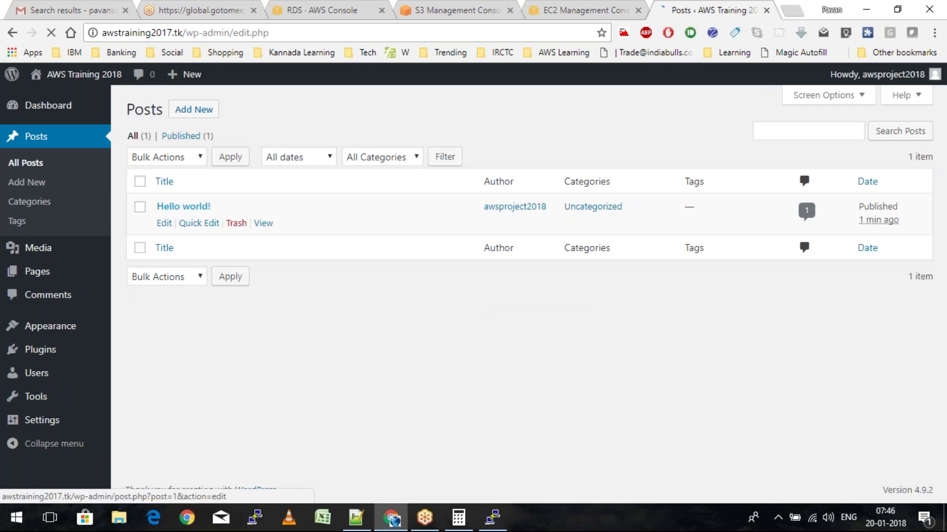
pyautogui.click(165, 224)
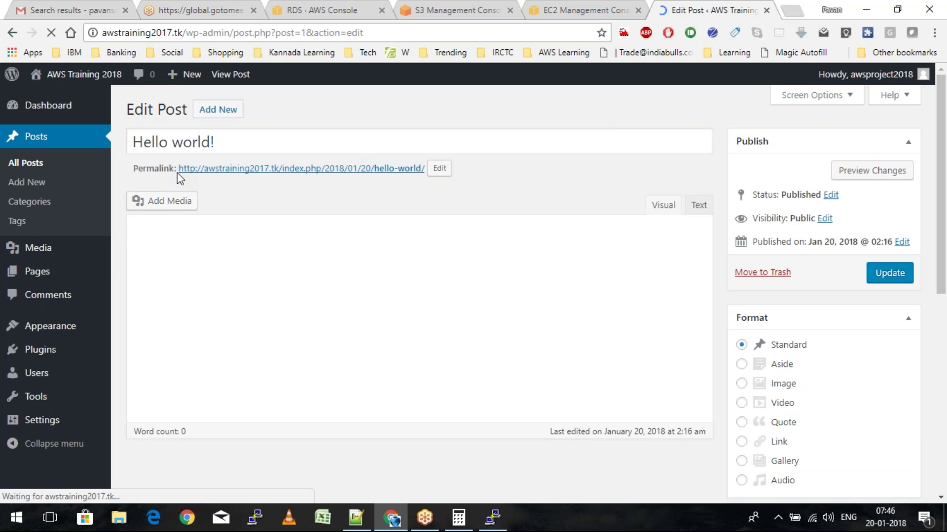
pyautogui.doubleClick(191, 142)
pyautogui.write('AWS')
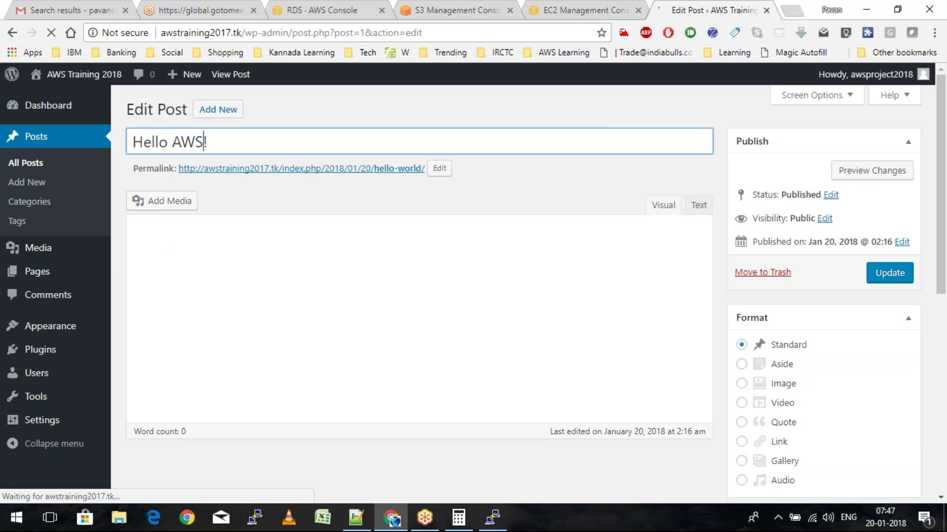
pyautogui.write(' W')
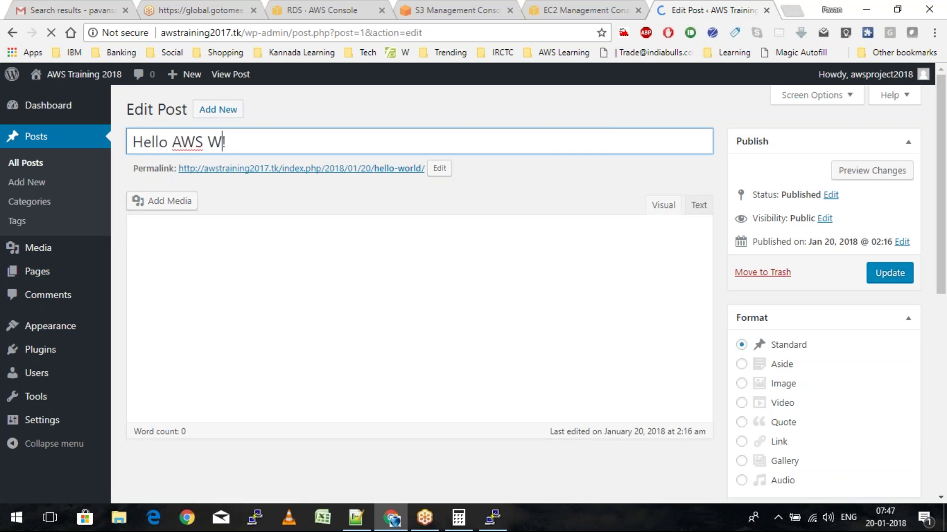
pyautogui.press('BackSpace')
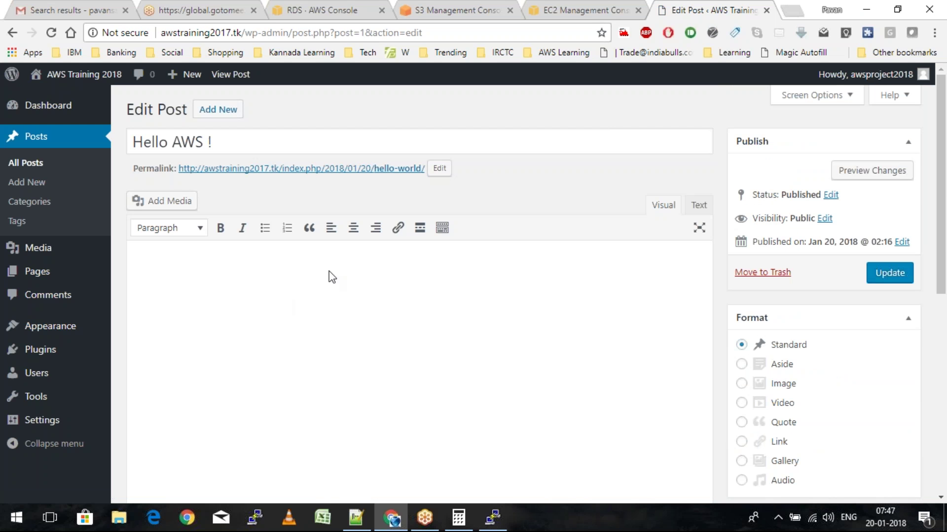
pyautogui.hotkey('ctrl', 't')
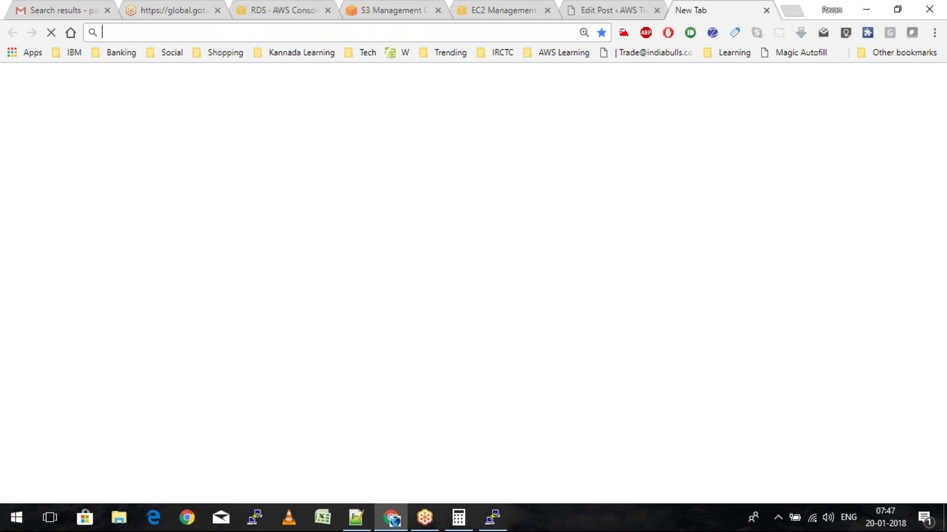
# Load awstraining2017.tk in the new tab, then return to the post editor
pyautogui.write('aws')
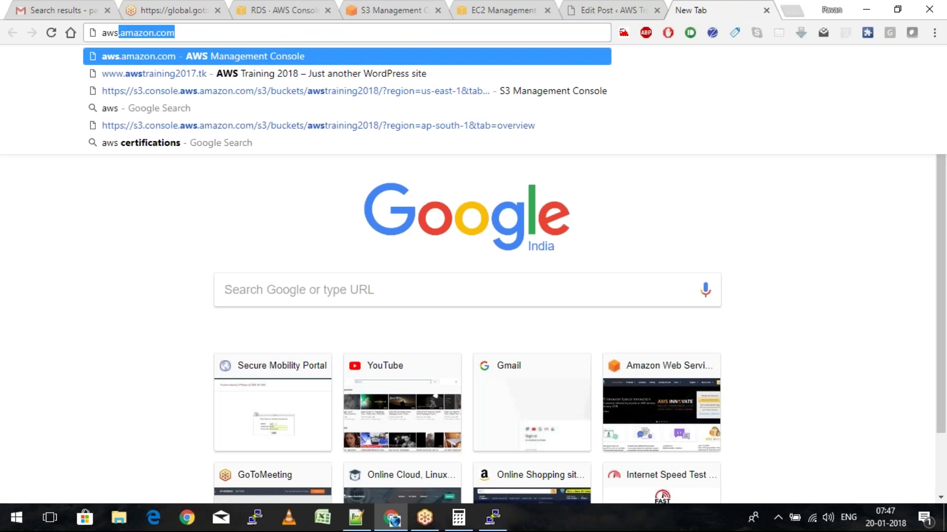
pyautogui.write('training2017.tk')
pyautogui.press('Return')
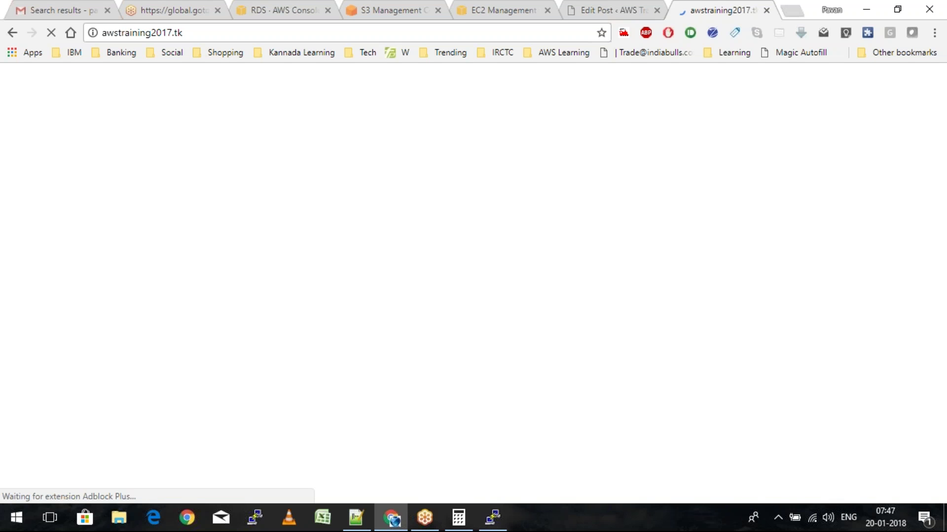
pyautogui.hotkey('ctrl', 'shift', 'Tab')
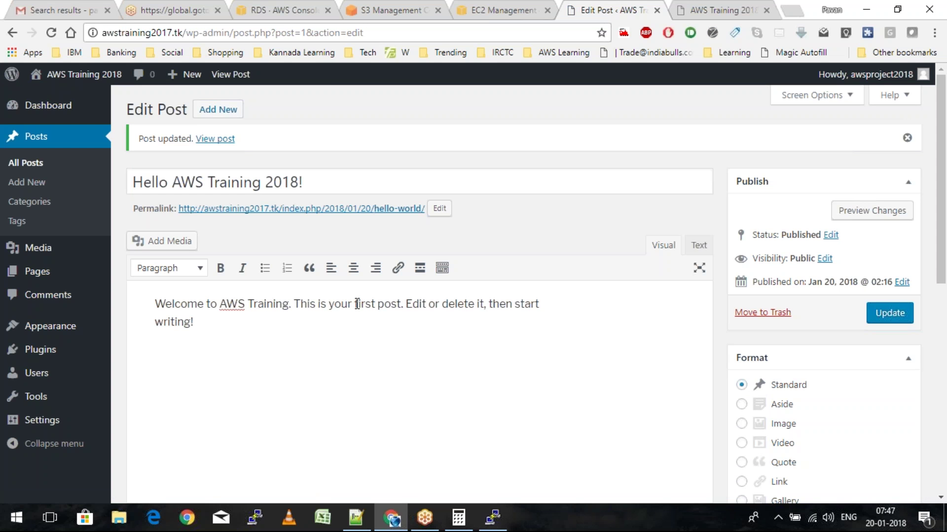
# Rewrite the body to end 'This is your training endpoint for AWS.', remove leftover text, and save
pyautogui.moveTo(352, 304); pyautogui.dragTo(379, 304)
pyautogui.moveTo(402, 305); pyautogui.dragTo(353, 305)
pyautogui.press('BackSpace')
pyautogui.write('training')
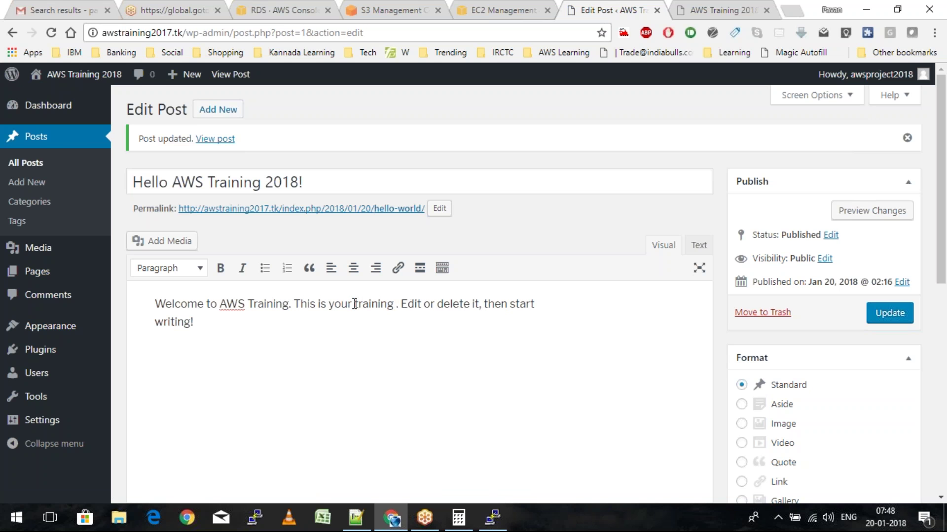
pyautogui.write(' endpoint for AWS')
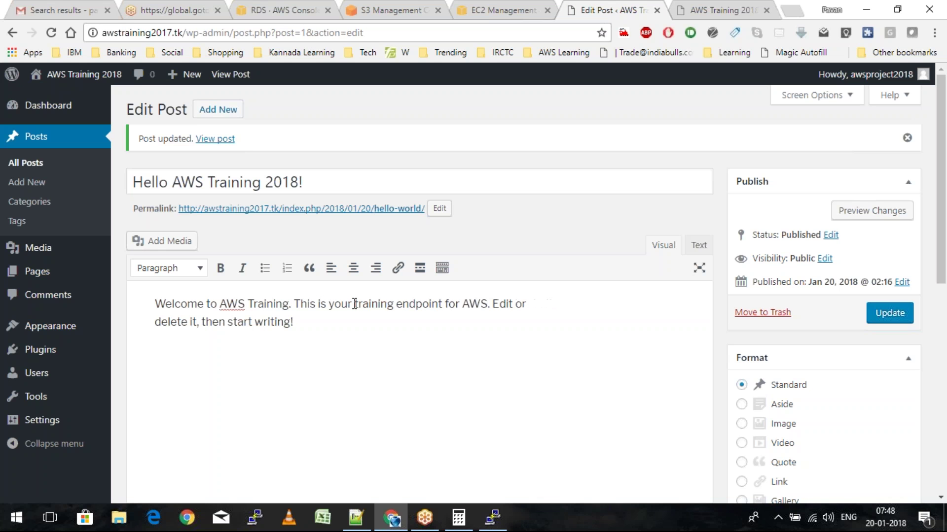
pyautogui.press('Right')
pyautogui.hotkey('ctrl', 'shift', 'End')
pyautogui.press('BackSpace')
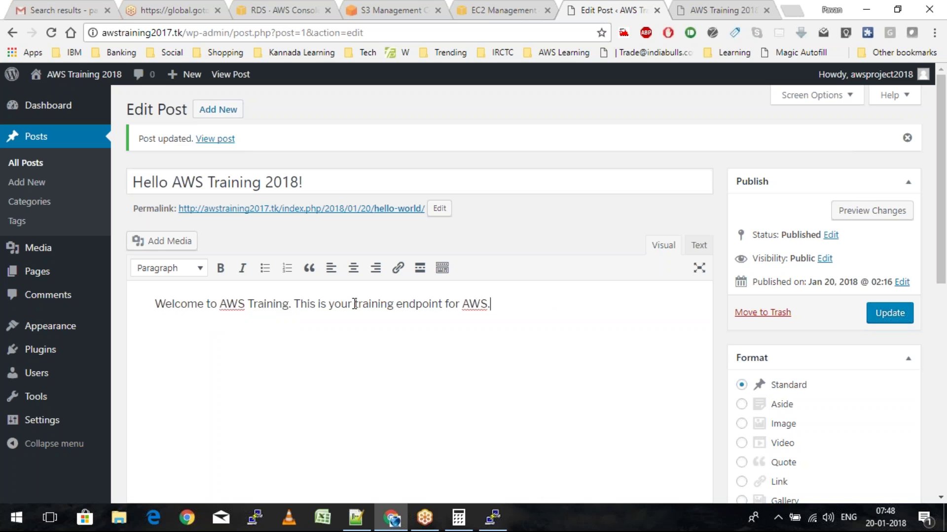
pyautogui.hotkey('ctrl', 's')
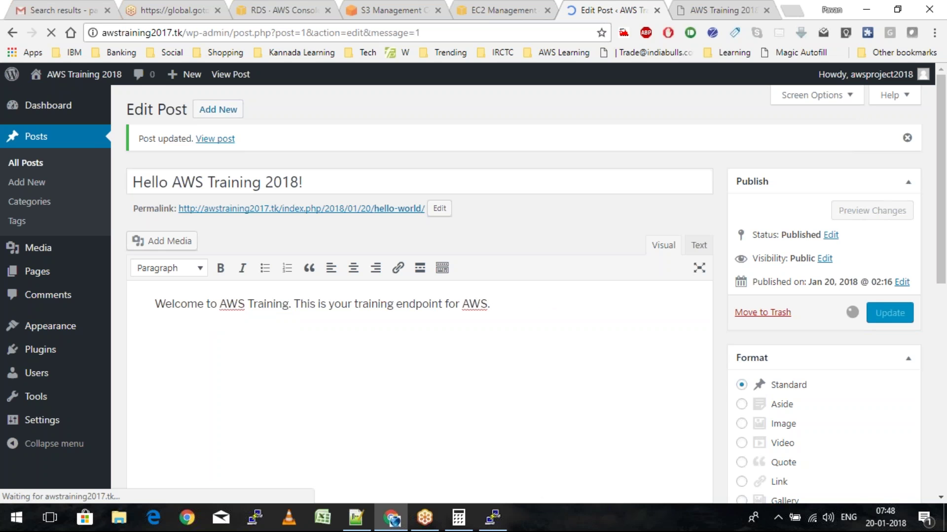
# Open the Media Library and browse Pictures for a file, then cancel without uploading
pyautogui.click(47, 253)
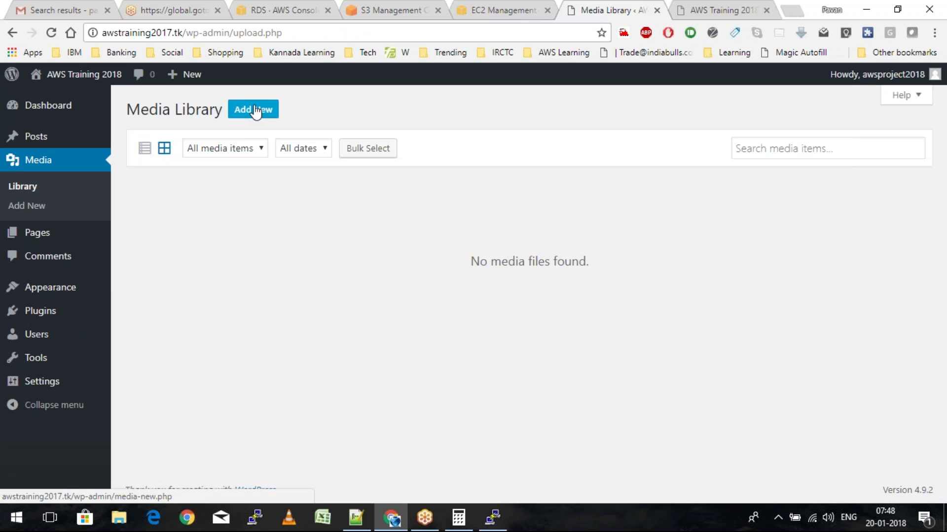
pyautogui.click(255, 112)
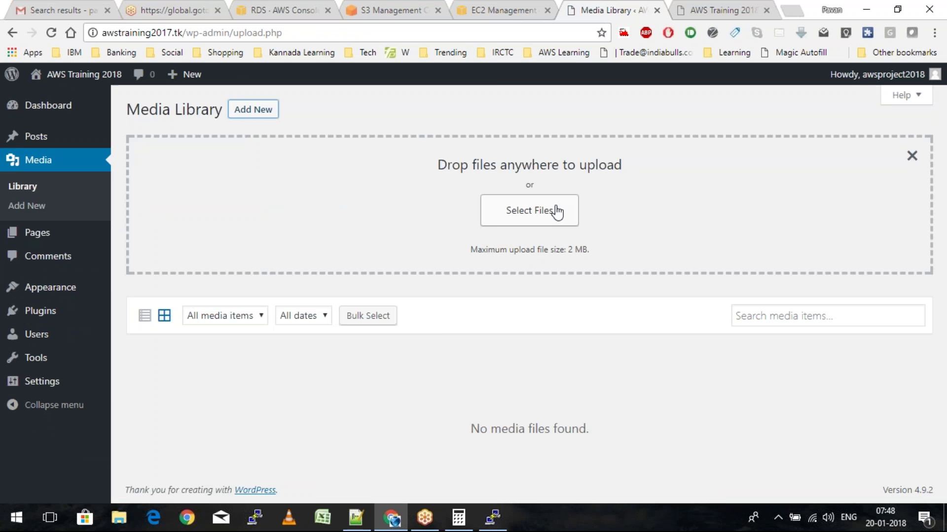
pyautogui.click(557, 213)
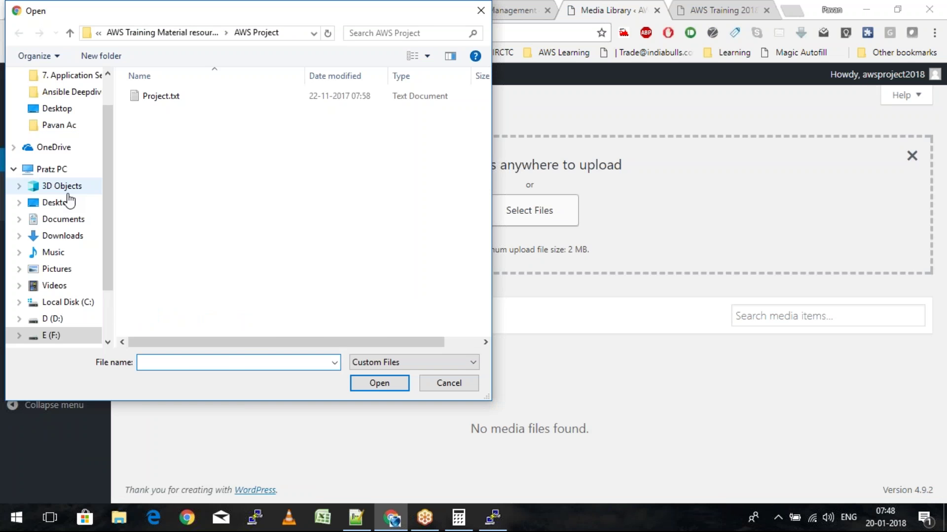
pyautogui.click(57, 268)
pyautogui.scroll(-5, 269, 233)
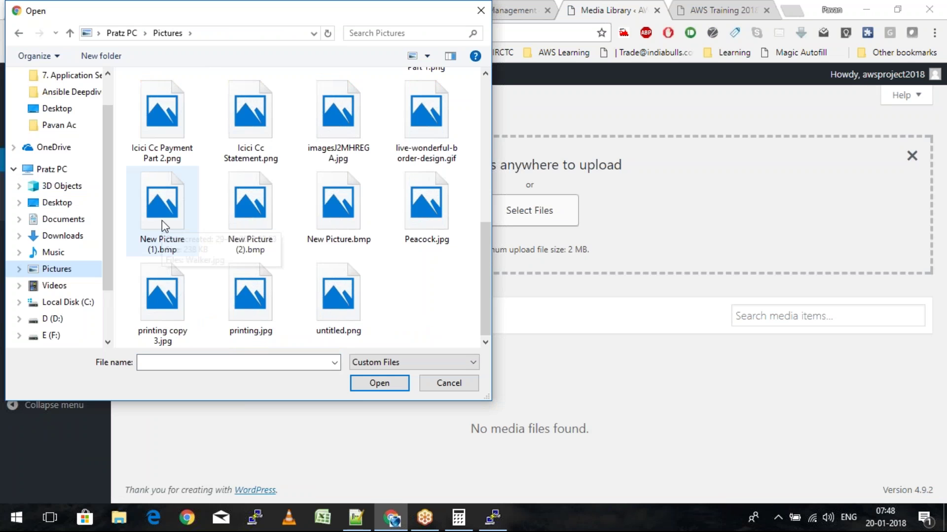
pyautogui.press('Escape')
# Show the empty Media Library as a list, then open Upload New Media with the browser uploader
pyautogui.moveTo(12, 137)
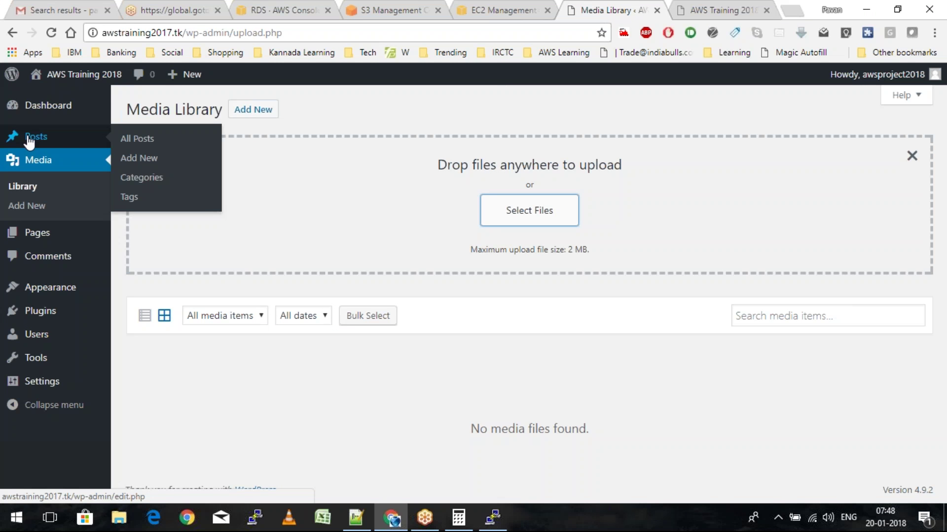
pyautogui.click(29, 188)
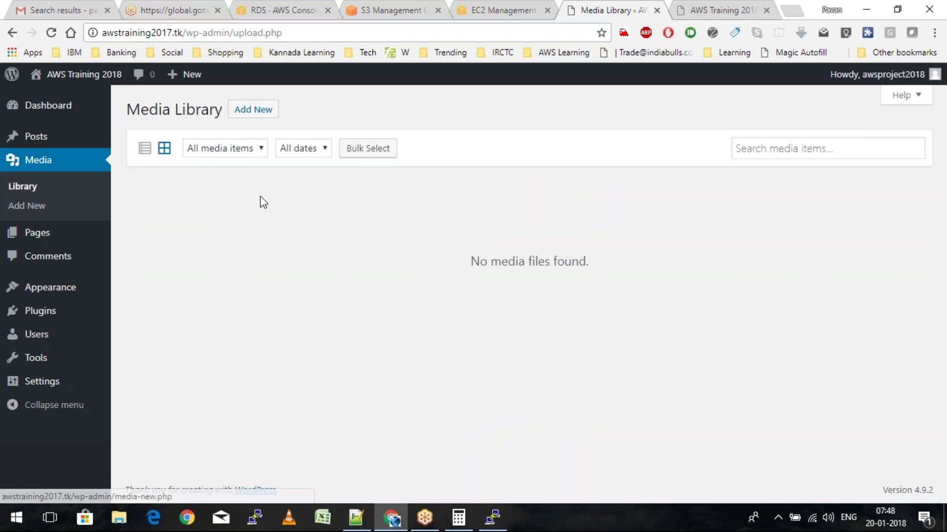
pyautogui.click(255, 113)
pyautogui.click(145, 150)
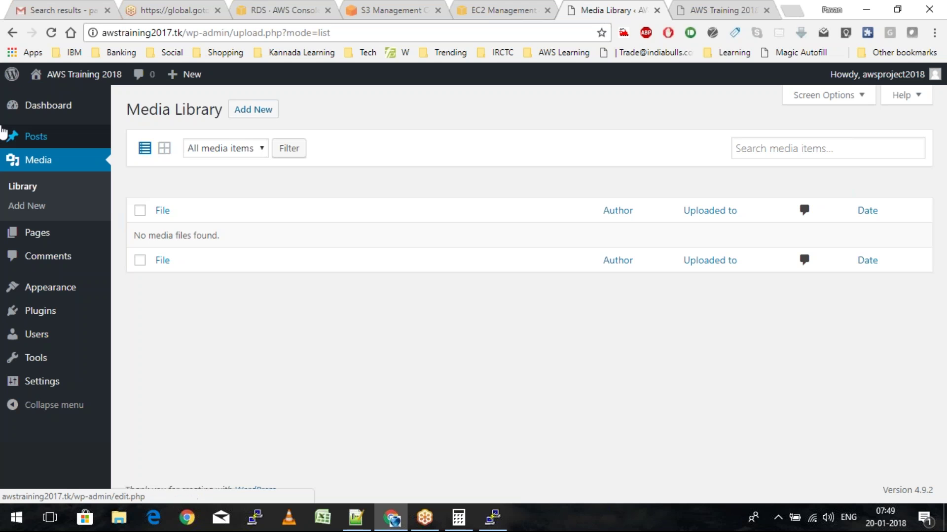
pyautogui.click(29, 157)
pyautogui.moveTo(41, 141)
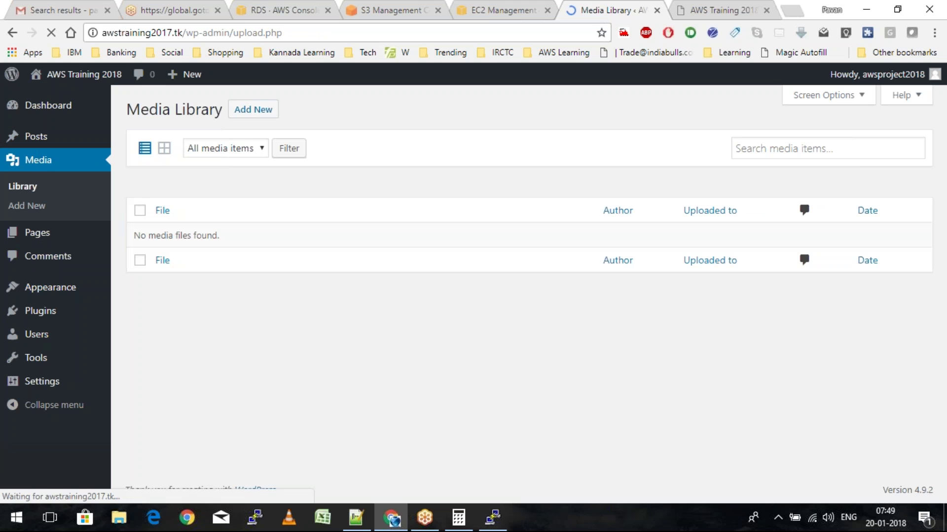
pyautogui.click(31, 206)
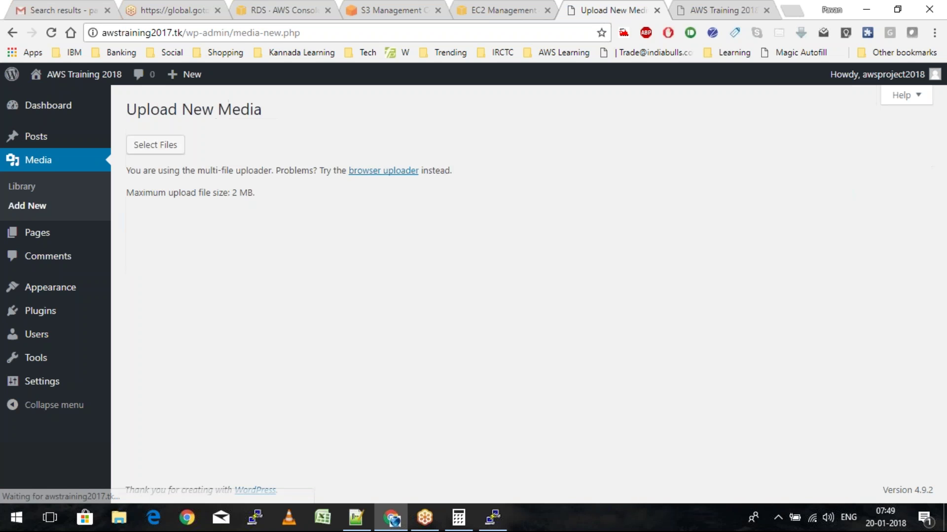
pyautogui.click(379, 298)
# Choose DSC06059.JPG from the Pictures folder and upload it to the Media Library
pyautogui.click(178, 149)
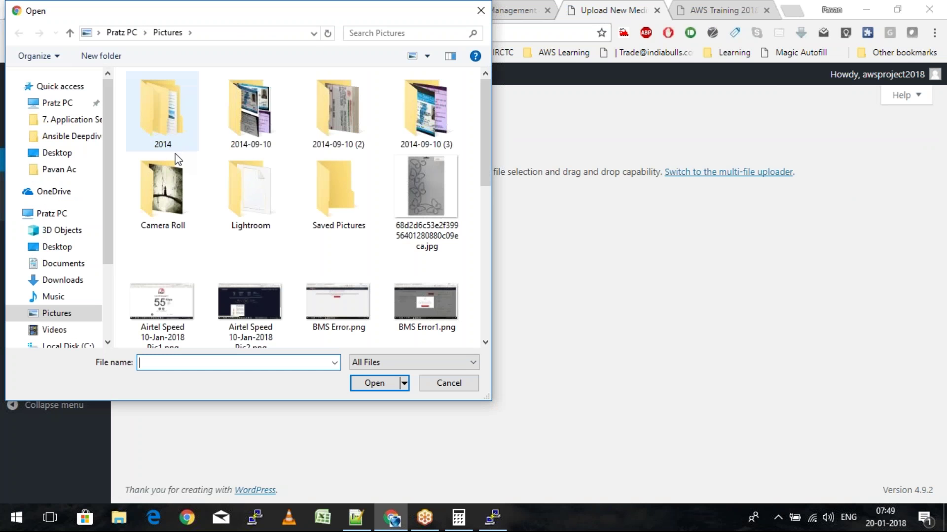
pyautogui.scroll(-5, 266, 265)
pyautogui.scroll(1, 266, 266)
pyautogui.scroll(3, 267, 271)
pyautogui.doubleClick(267, 269)
pyautogui.click(329, 146)
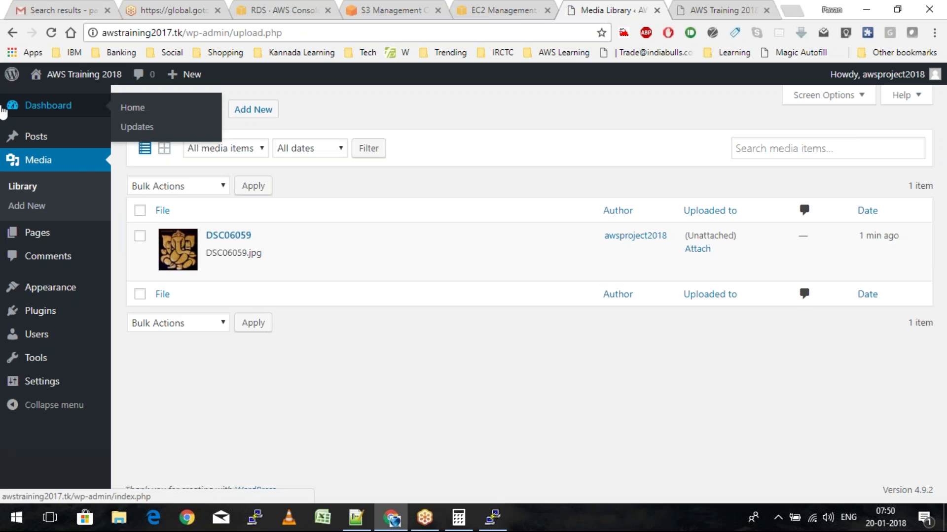
# Add the uploaded image to the Hello AWS Training 2018! post, update it, and view the front page
pyautogui.moveTo(30, 138)
pyautogui.click(137, 139)
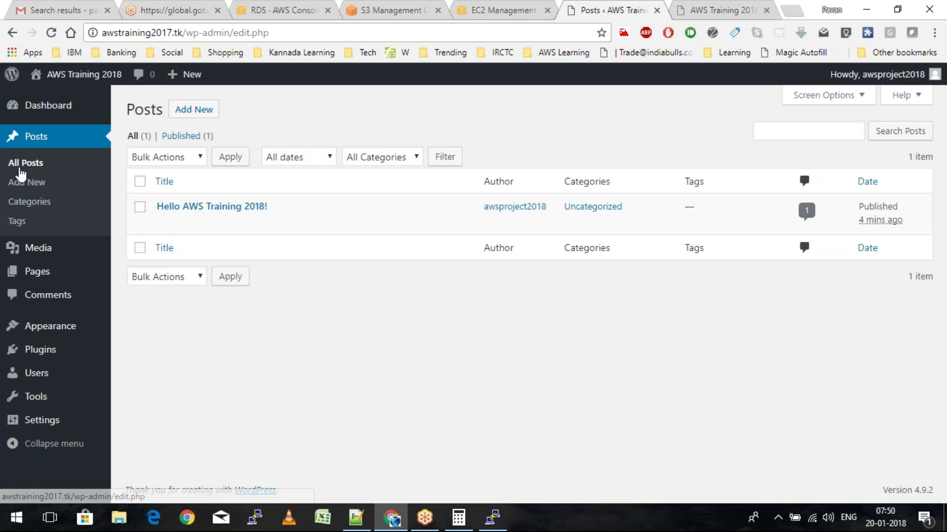
pyautogui.click(164, 223)
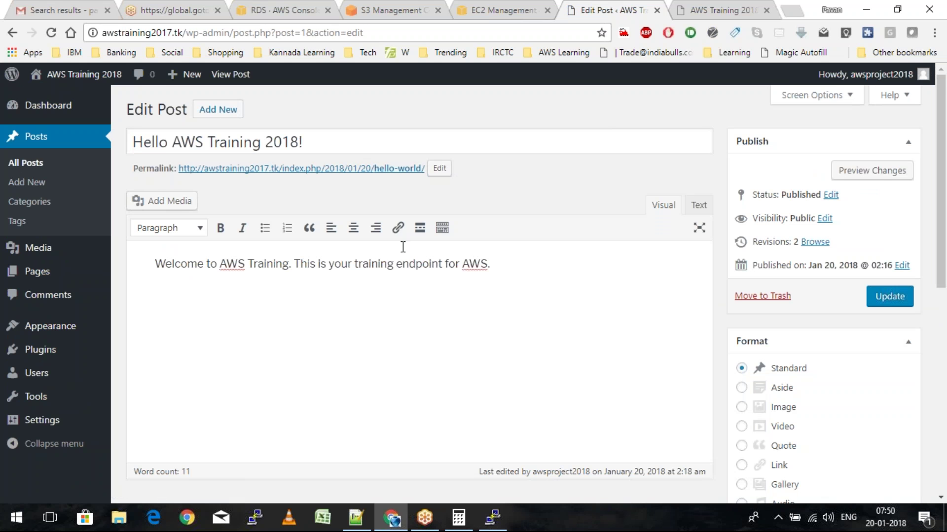
pyautogui.click(183, 201)
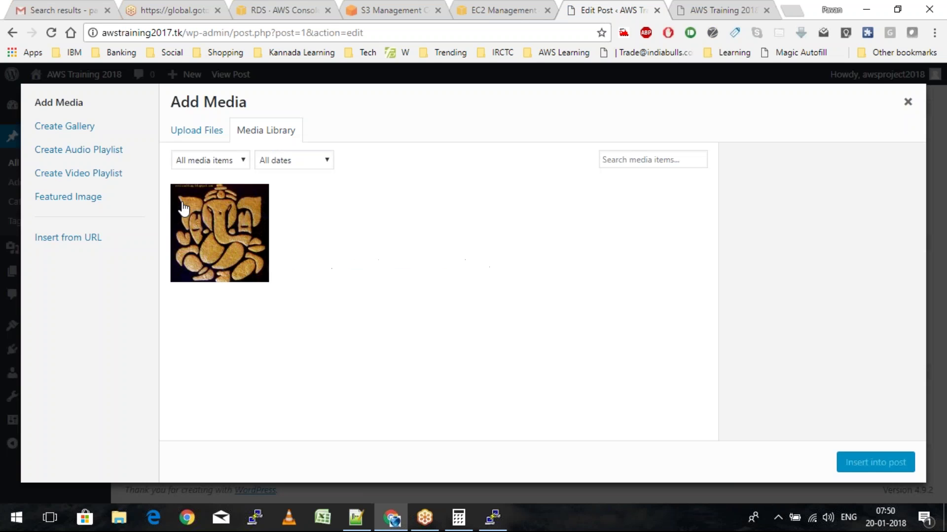
pyautogui.click(210, 228)
pyautogui.press('Escape')
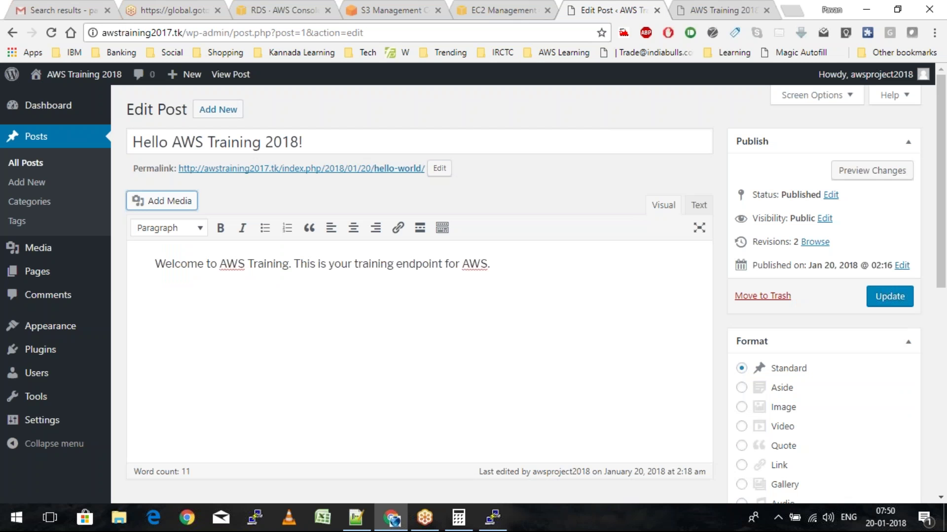
pyautogui.click(868, 297)
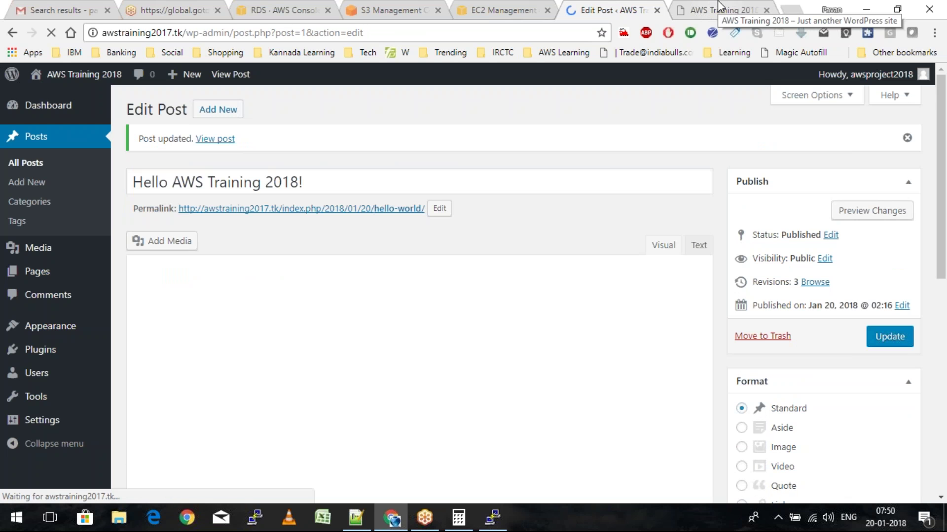
pyautogui.click(720, 8)
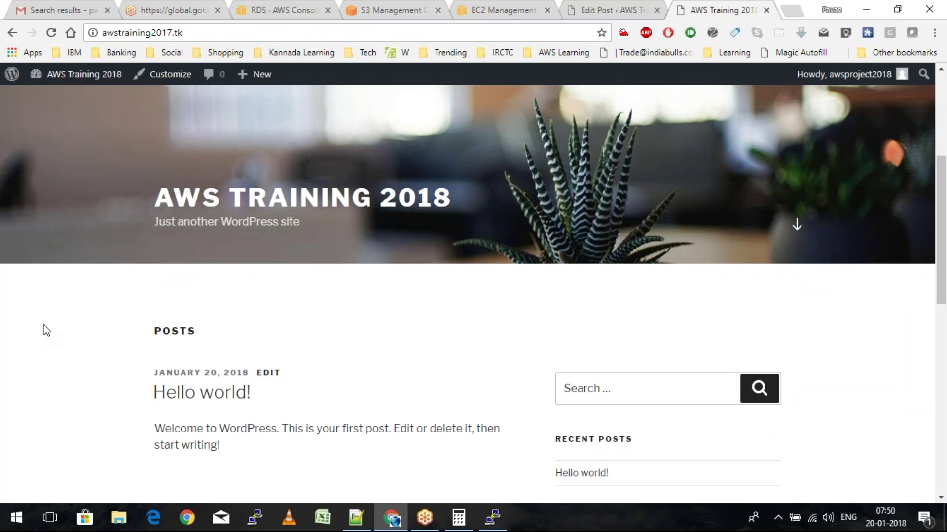
# Review the front page, then select the word 'uploads' in the Project.txt notes in Notepad++
pyautogui.scroll(-5, 46, 331)
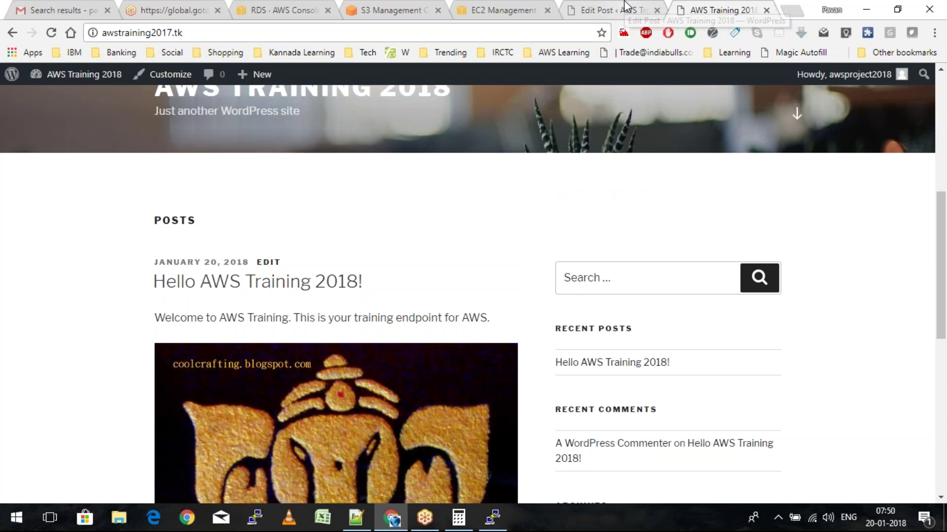
pyautogui.click(625, 7)
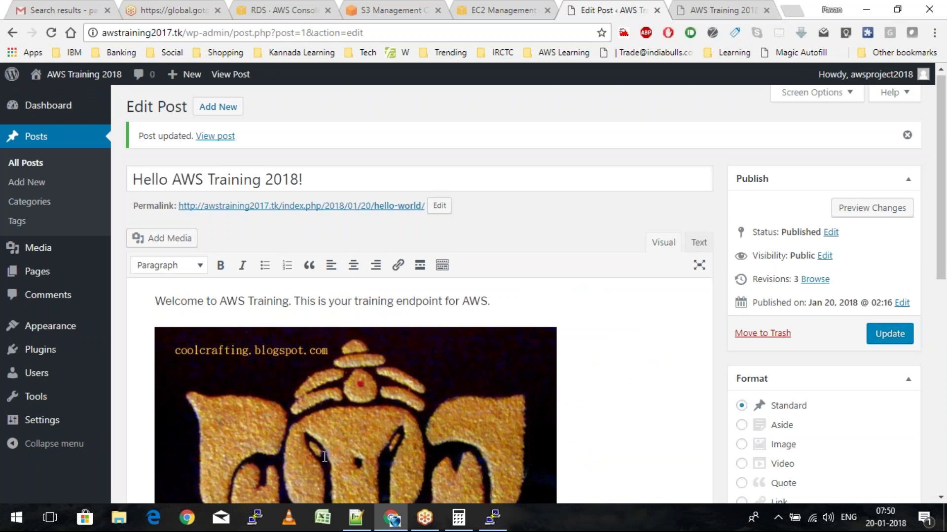
pyautogui.hotkey('alt', 'Tab')
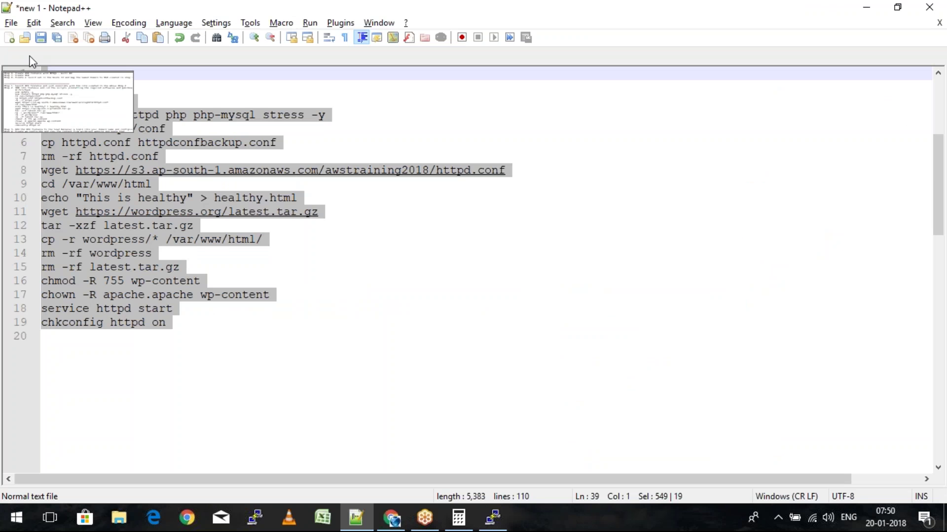
pyautogui.click(30, 57)
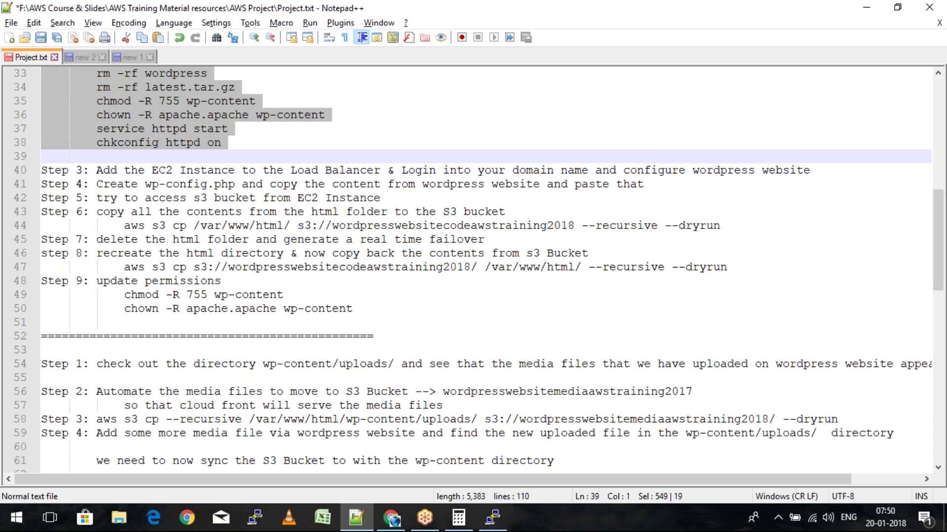
pyautogui.scroll(-5, 281, 140)
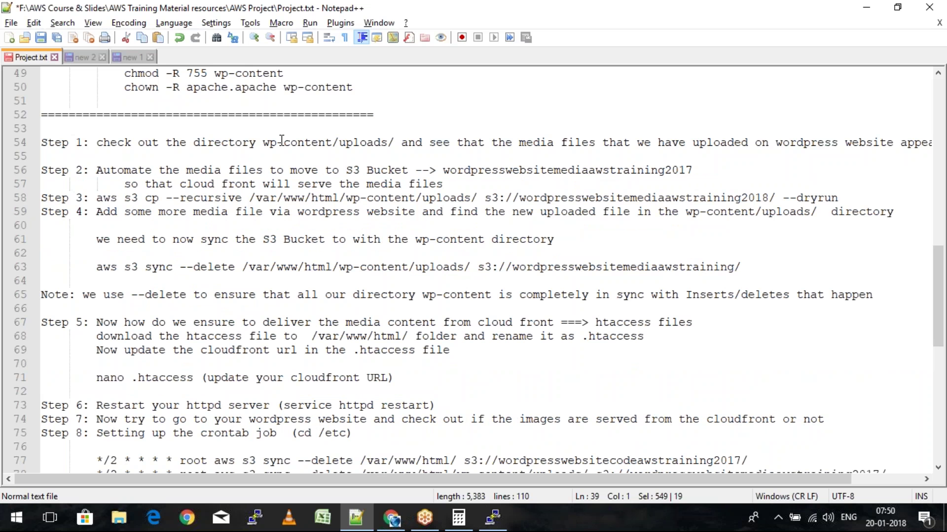
pyautogui.moveTo(340, 142); pyautogui.dragTo(377, 143)
pyautogui.doubleClick(378, 143)
pyautogui.hotkey('alt', 'Tab')
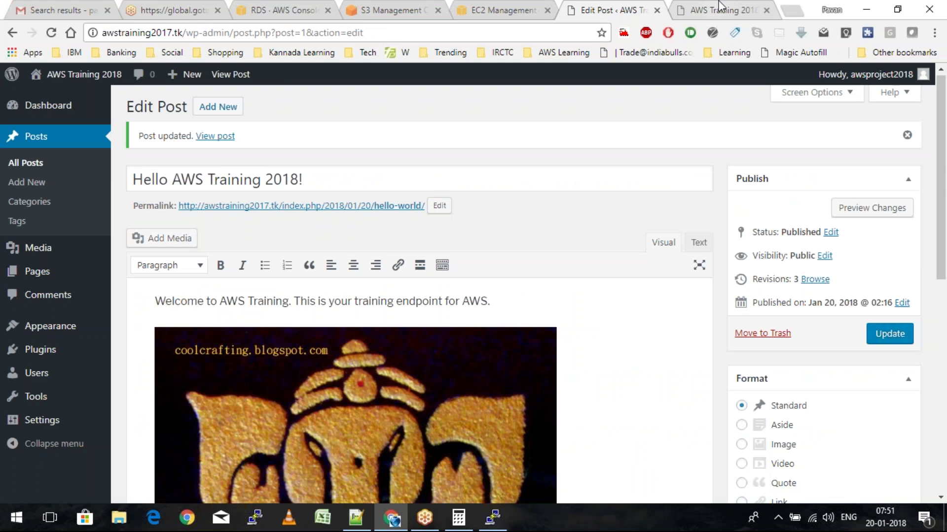
pyautogui.click(720, 9)
# Open DSC06059.jpg in its own tab and highlight the wp-content/uploads/2018/01 path in its address
pyautogui.rightClick(288, 394)
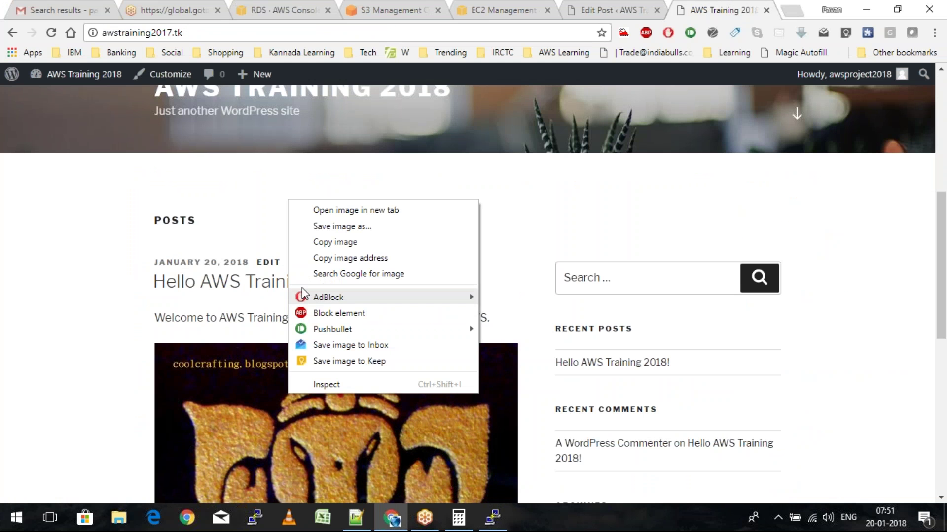
pyautogui.click(328, 211)
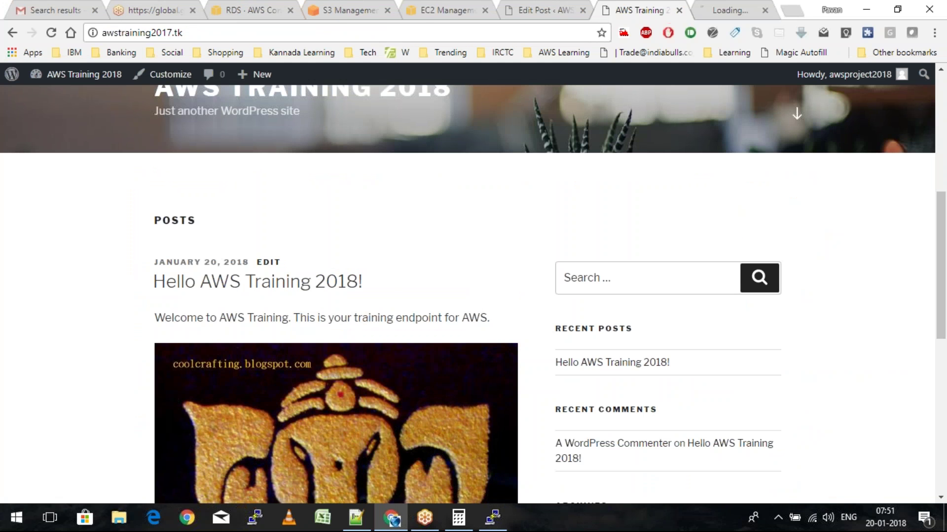
pyautogui.click(717, 6)
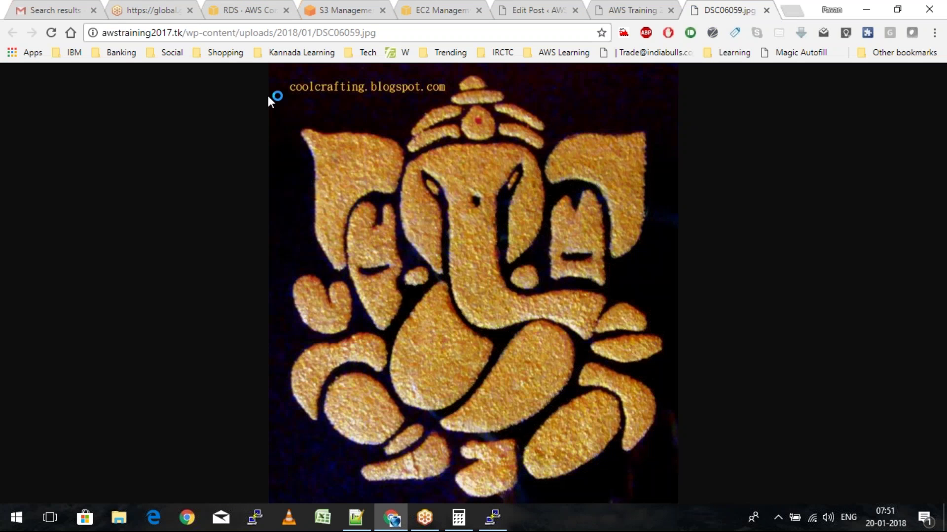
pyautogui.click(232, 33)
pyautogui.click(208, 35)
pyautogui.moveTo(186, 33); pyautogui.dragTo(412, 33)
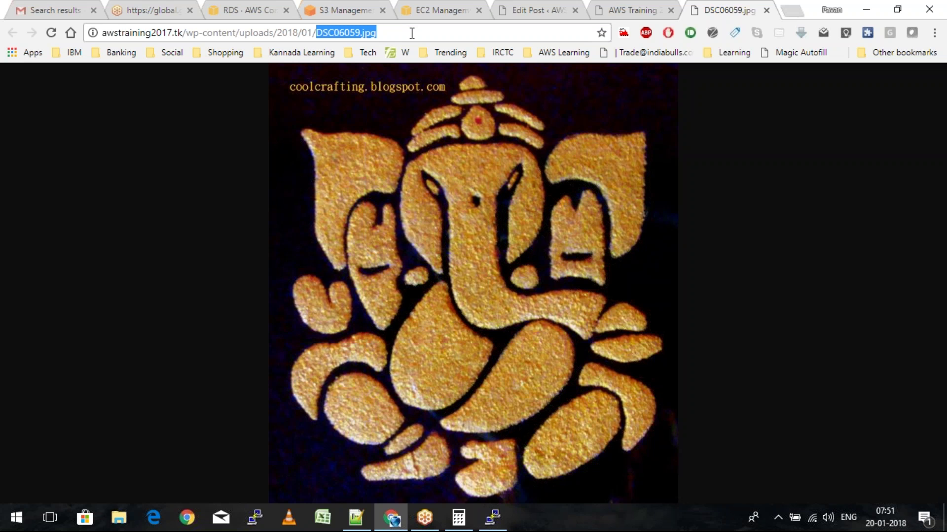
pyautogui.click(356, 518)
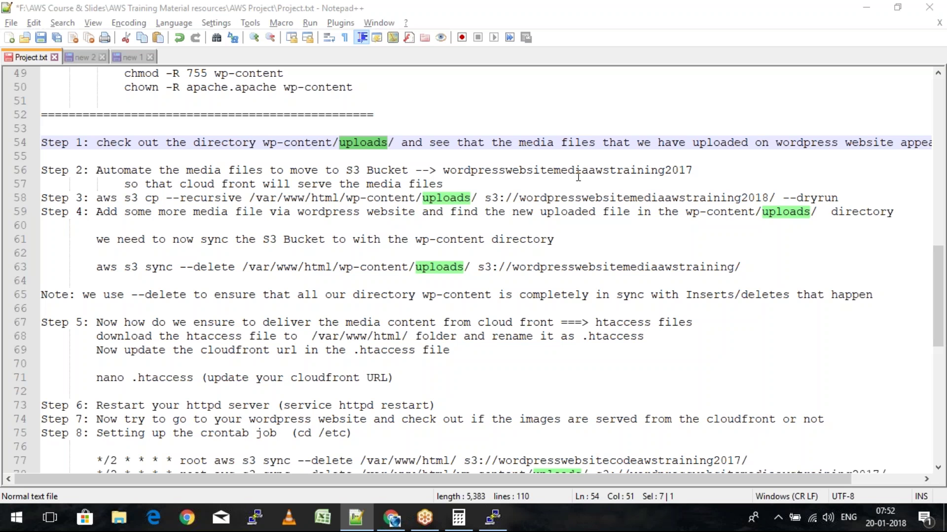
pyautogui.hotkey('alt', 'Tab')
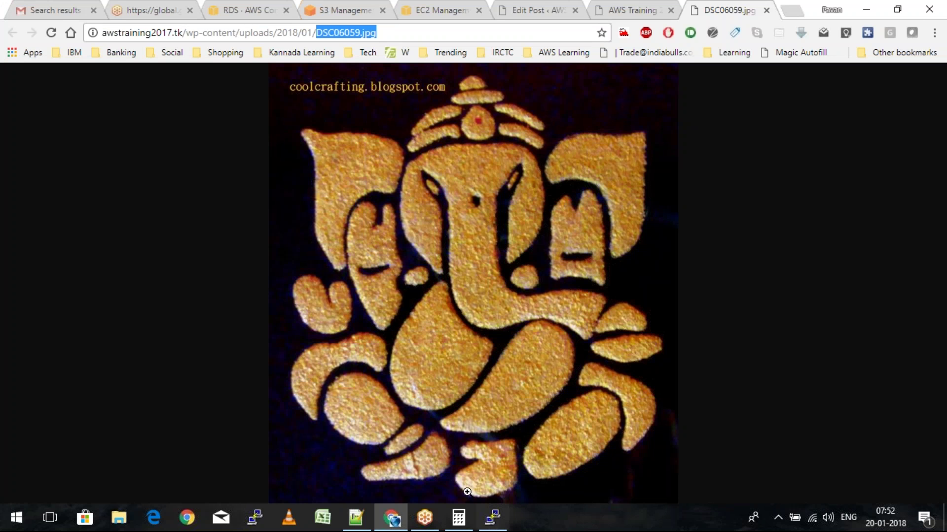
# Paste 'aws s3 cp /var/www/html' into PuTTY and add '/wp-content/', checking the notes and image address
pyautogui.hotkey('alt', 'Tab')
pyautogui.rightClick(483, 355)
pyautogui.write('/w')
pyautogui.write('p-')
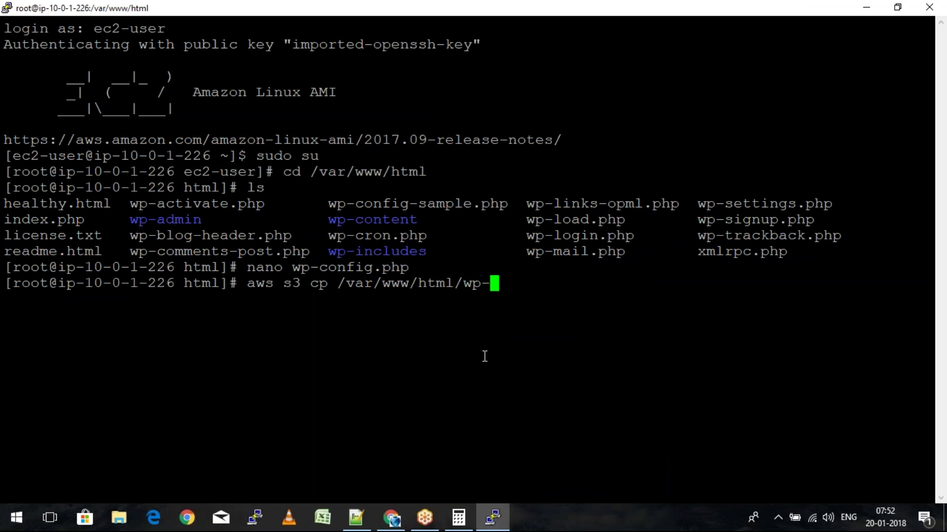
pyautogui.write('content/')
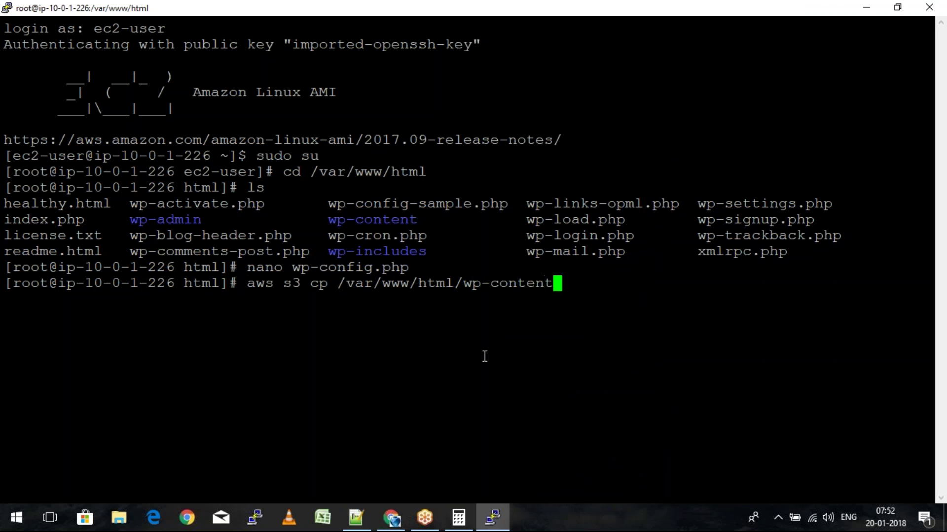
pyautogui.hotkey('alt', 'Tab')
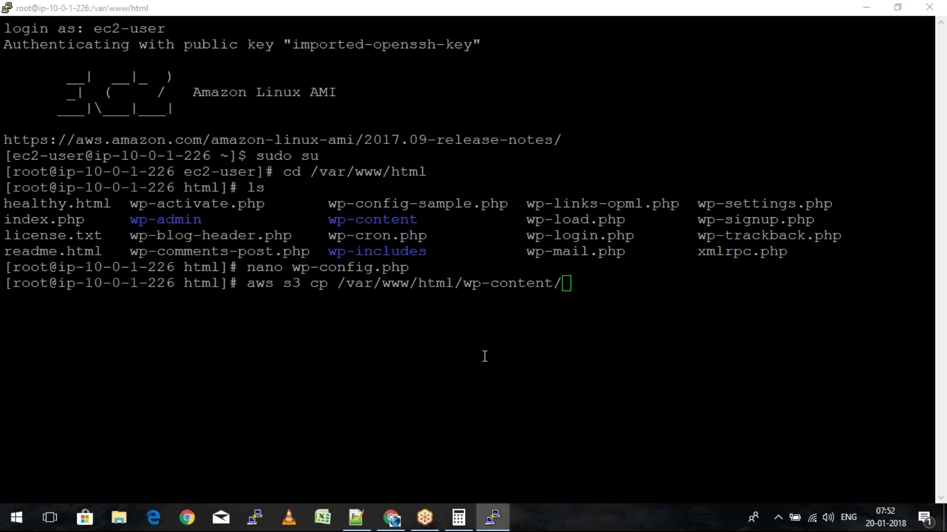
pyautogui.hotkey('alt', 'Tab')
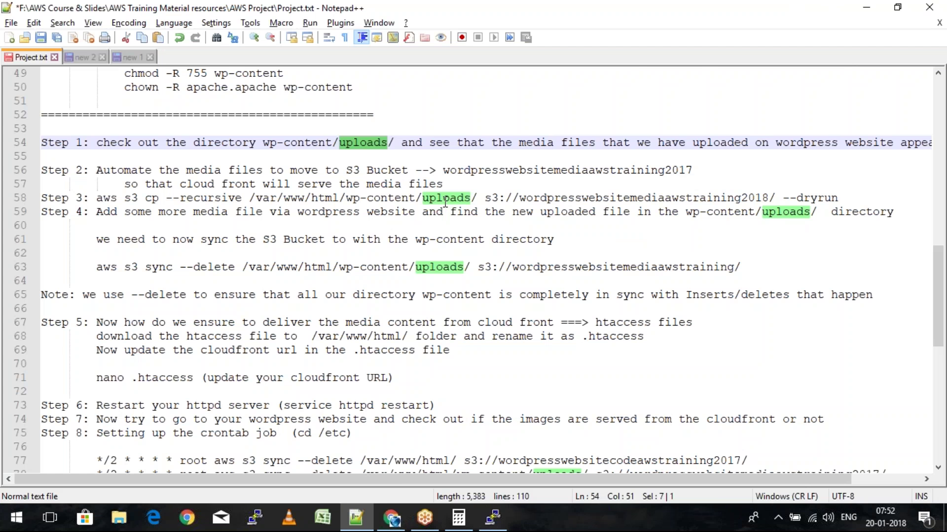
pyautogui.click(445, 202)
pyautogui.hotkey('alt', 'Tab')
pyautogui.hotkey('alt', 'Tab')
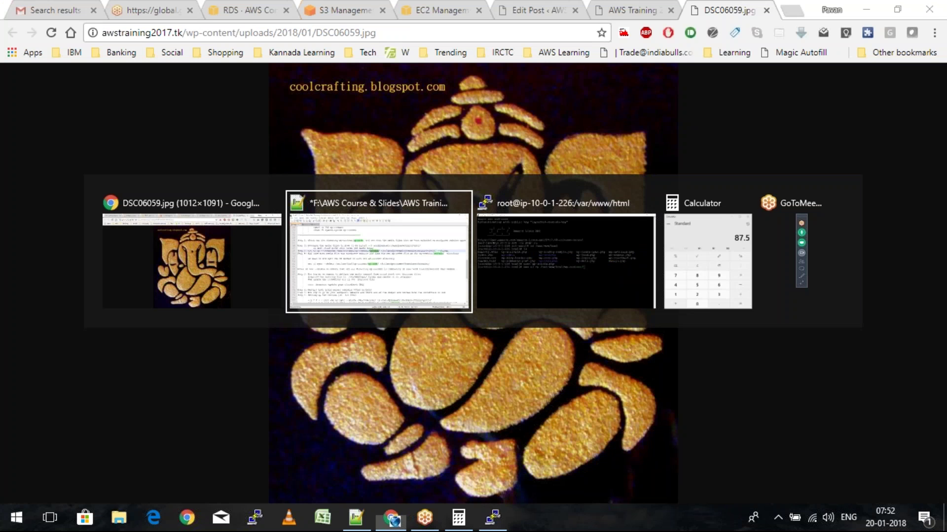
pyautogui.hotkey('alt', 'Tab')
# Complete the source path with 'ploads/', cross-checking the Notepad++ notes
pyautogui.write('ploads')
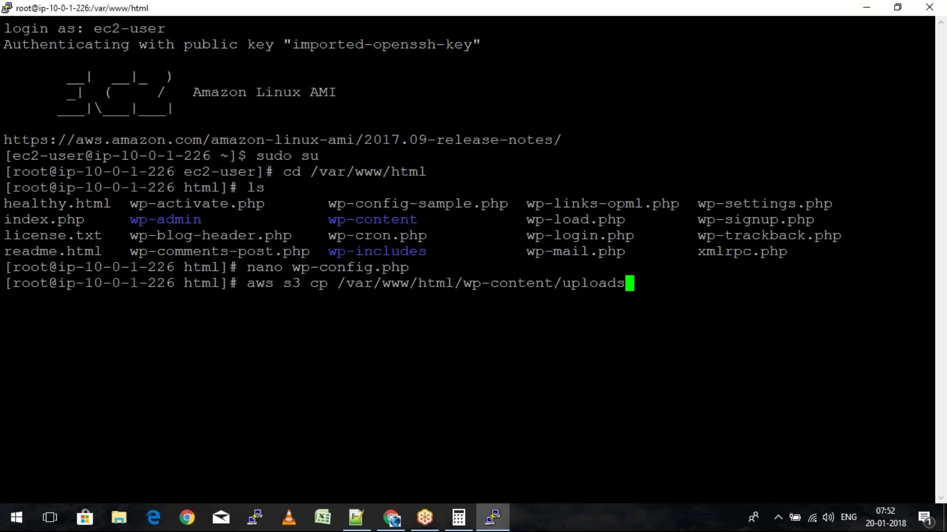
pyautogui.write('/')
pyautogui.hotkey('alt', 'Tab')
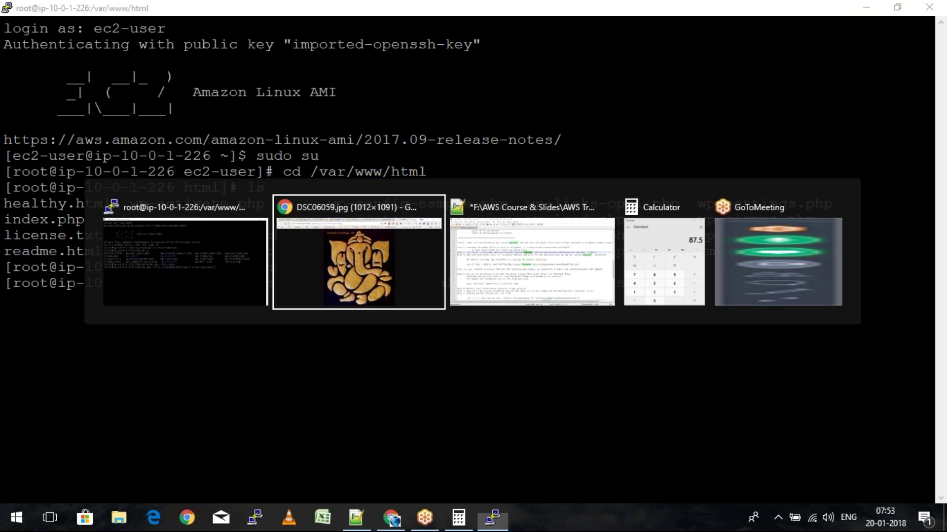
pyautogui.hotkey('alt', 'Tab')
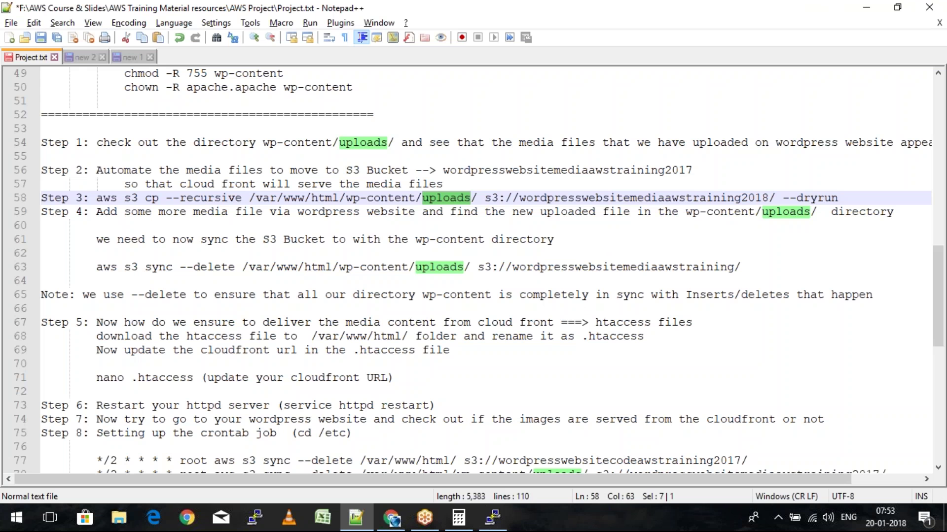
pyautogui.hotkey('alt', 'Tab')
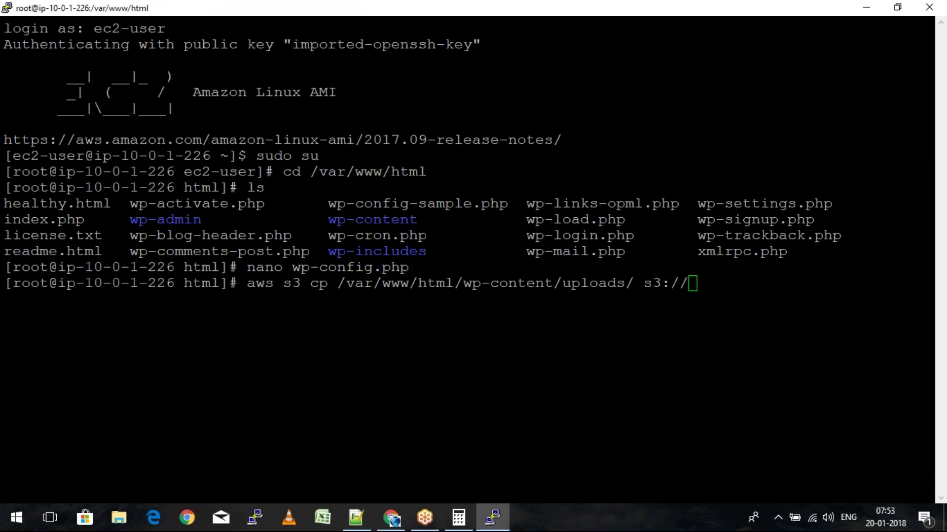
pyautogui.hotkey('alt', 'Tab')
pyautogui.hotkey('alt', 'Tab')
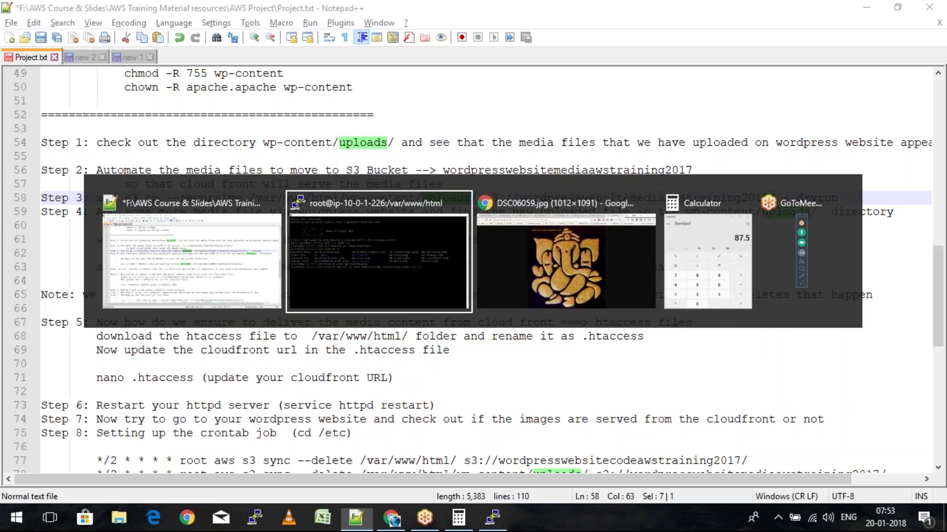
pyautogui.hotkey('alt', 'Tab')
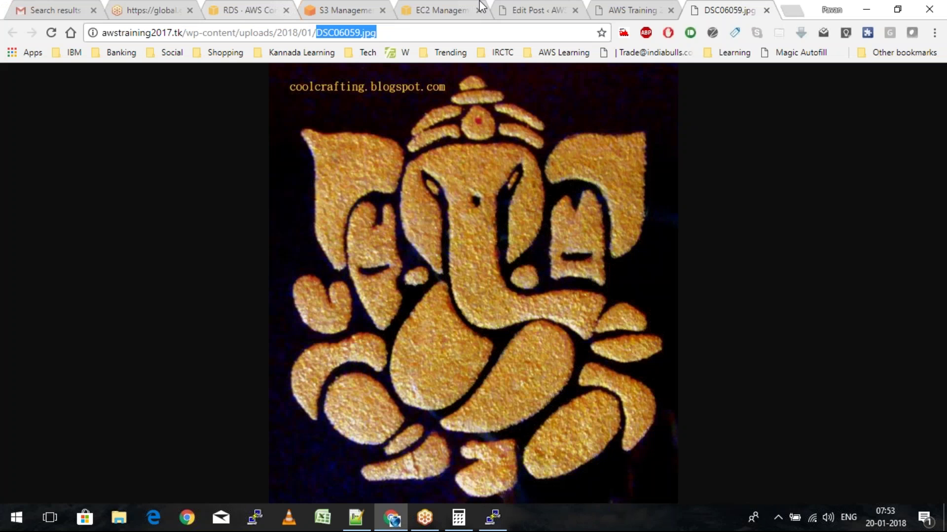
# Return to the S3 bucket list and select the wordpresswebsitemediaawstraining2019 bucket
pyautogui.click(371, 7)
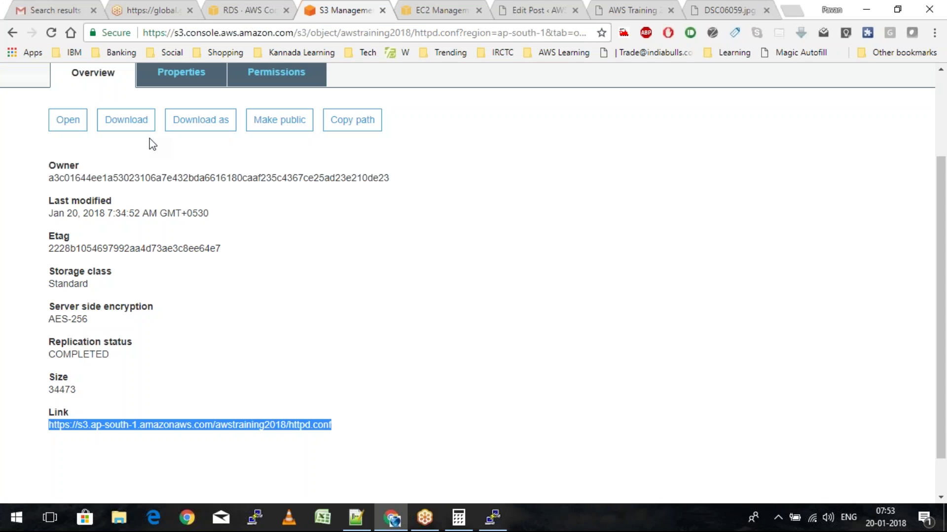
pyautogui.scroll(3, 149, 138)
pyautogui.click(71, 141)
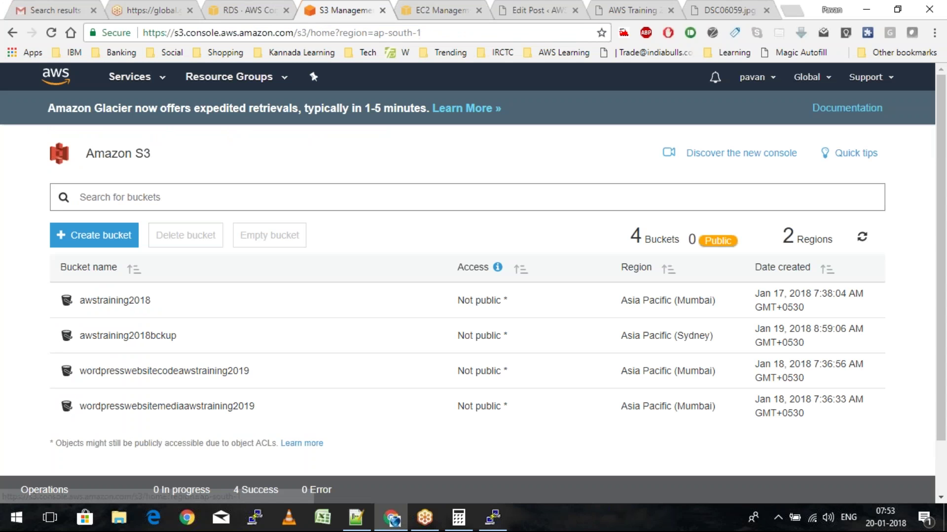
pyautogui.click(167, 406)
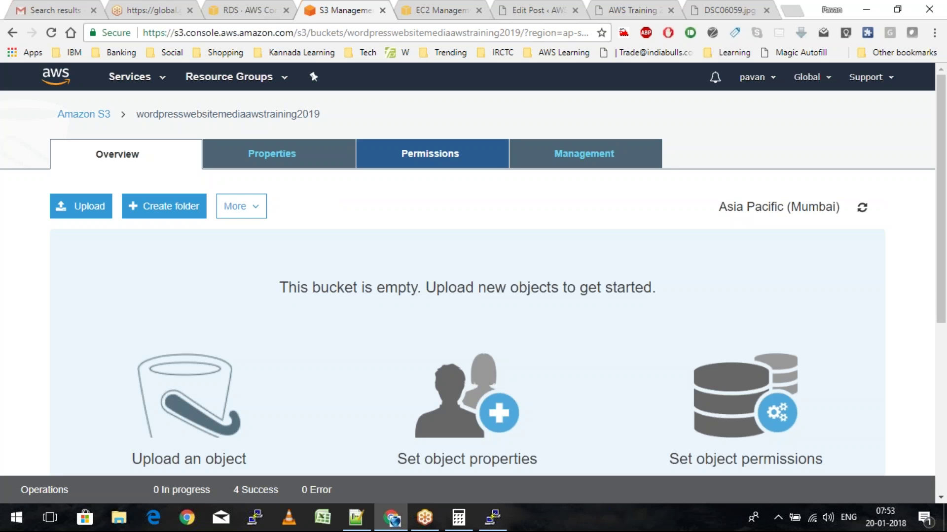
pyautogui.click(84, 114)
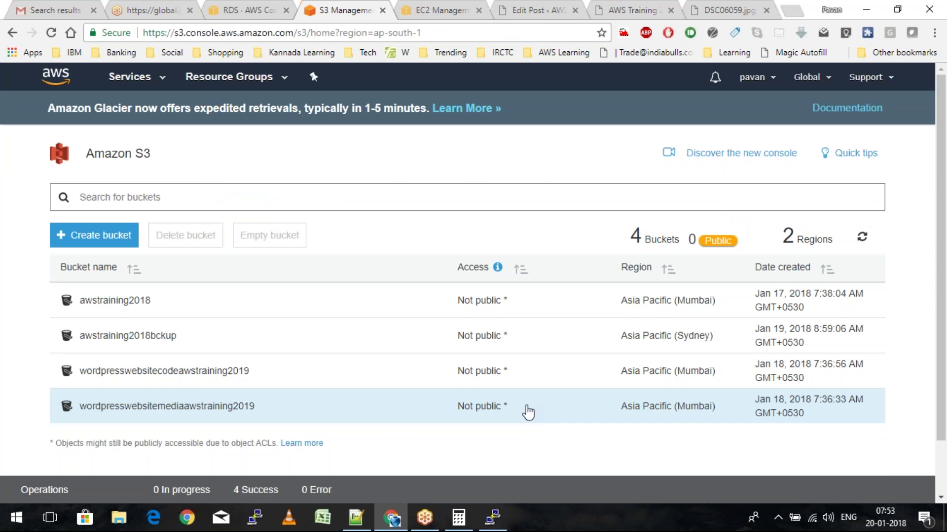
pyautogui.click(527, 411)
# Preview the copy with --recursive --dryrun, then rerun it without --dryrun to upload DSC06059.jpg
pyautogui.hotkey('alt', 'Tab')
pyautogui.write('--recursive -')
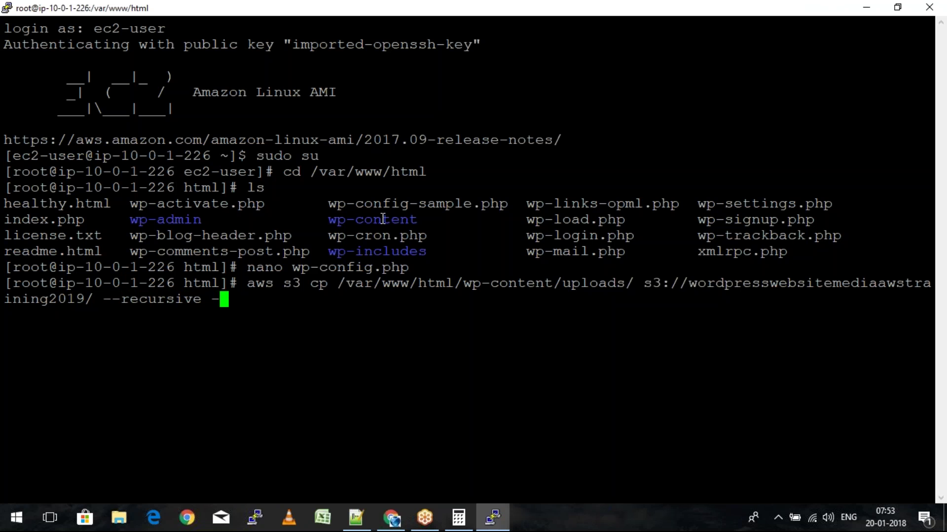
pyautogui.write('-dryrun')
pyautogui.press('Return')
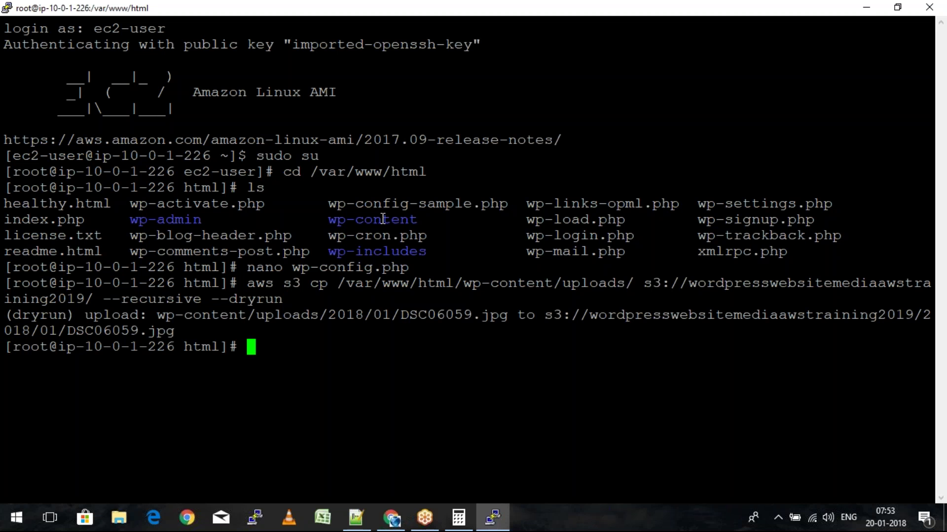
pyautogui.press('Up')
pyautogui.press('BackSpace')
pyautogui.press('BackSpace')
pyautogui.press('BackSpace')
pyautogui.press('BackSpace')
pyautogui.press('BackSpace')
pyautogui.press('BackSpace')
pyautogui.press('BackSpace')
pyautogui.press('BackSpace')
pyautogui.press('BackSpace')
pyautogui.press('Return')
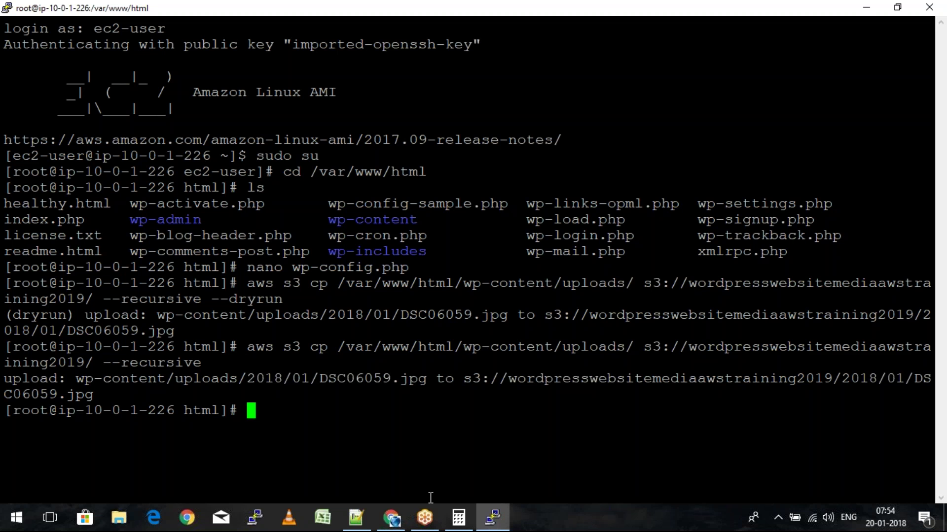
# Browse the media bucket to 2018/01 to find DSC06059.jpg (490.1 KB), then bring up Project.txt
pyautogui.click(394, 525)
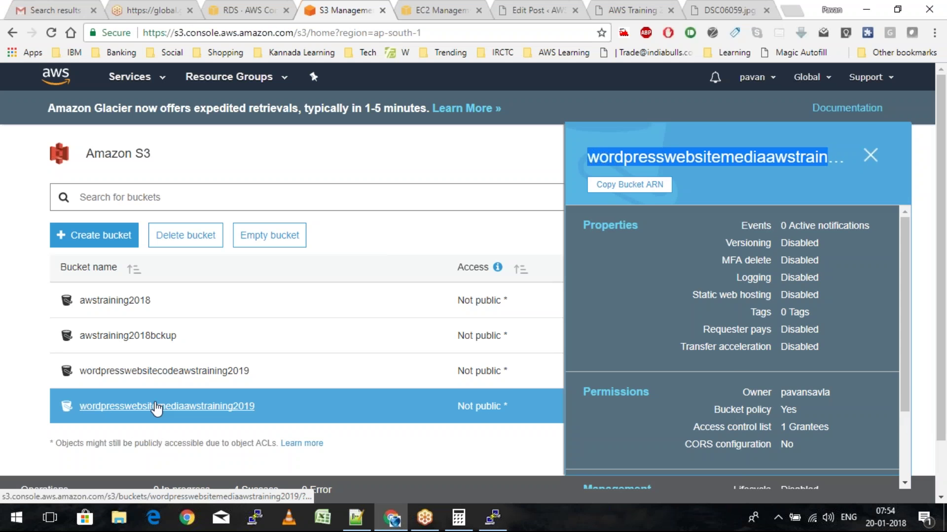
pyautogui.click(157, 406)
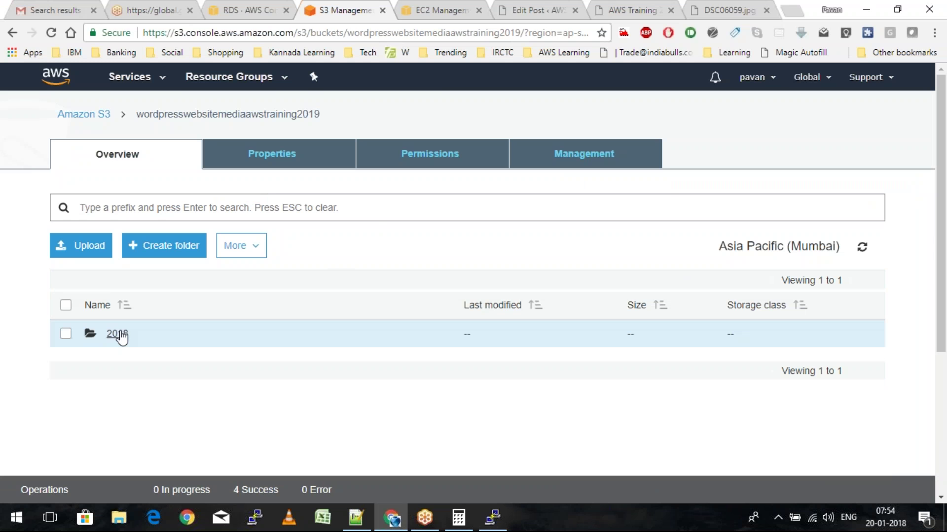
pyautogui.click(119, 334)
pyautogui.click(111, 335)
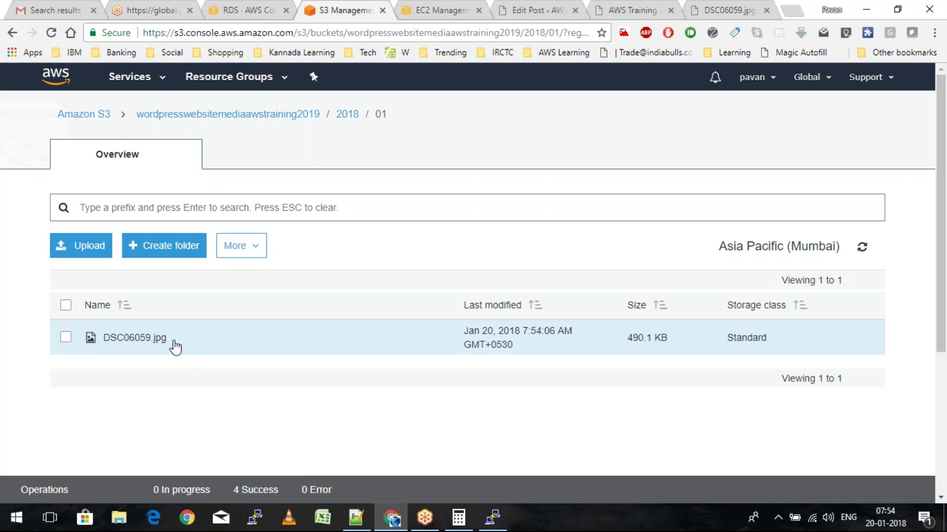
pyautogui.click(348, 516)
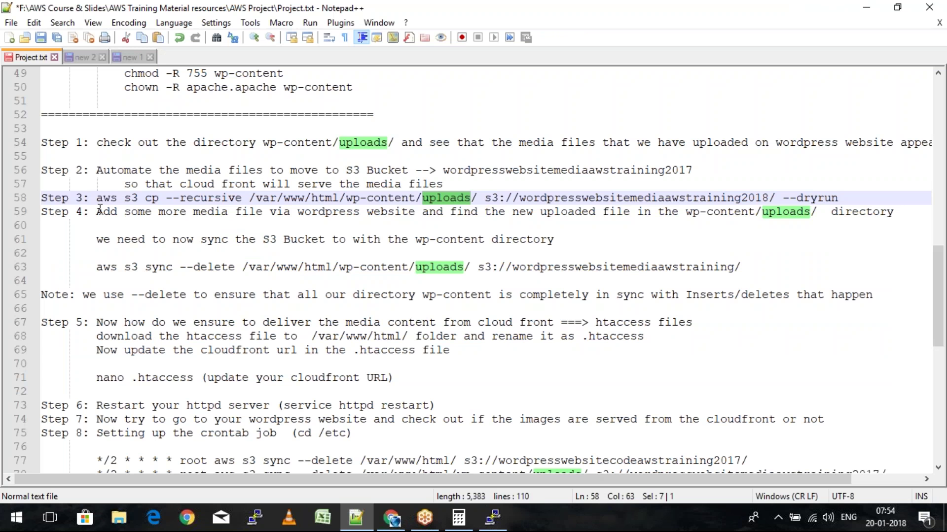
# Highlight the Step 4 lines on adding media and syncing, then return to the WordPress admin tab
pyautogui.moveTo(99, 211); pyautogui.dragTo(733, 213)
pyautogui.moveTo(812, 216); pyautogui.dragTo(611, 238)
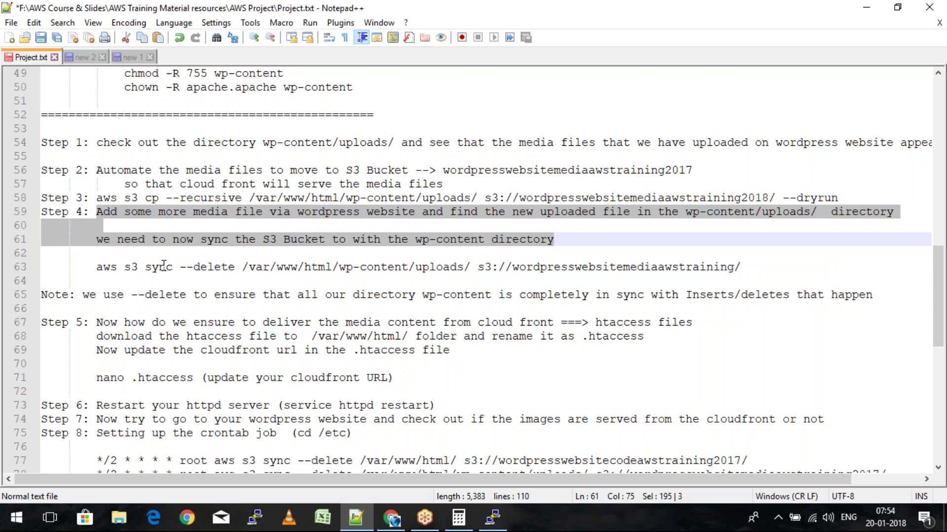
pyautogui.hotkey('alt', 'Tab')
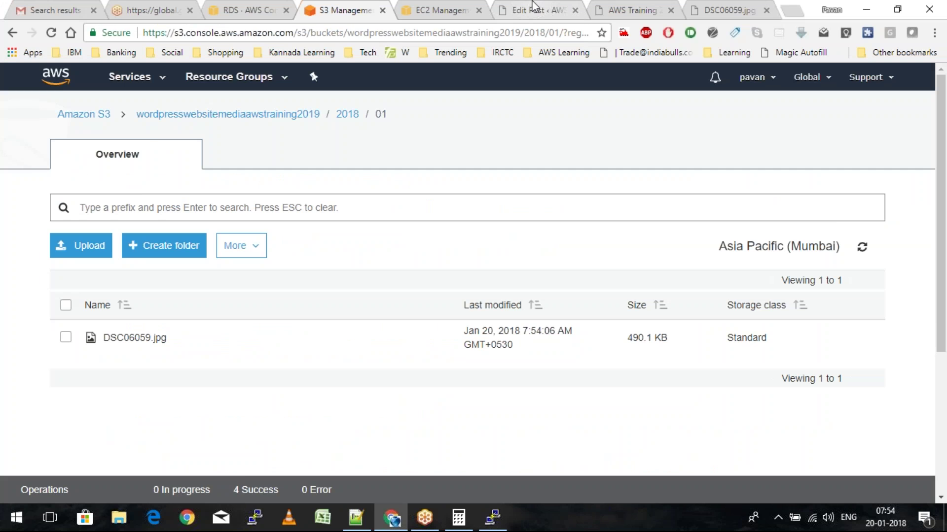
pyautogui.click(535, 7)
# Upload Peacock.jpg to the Media Library via Add New
pyautogui.click(136, 257)
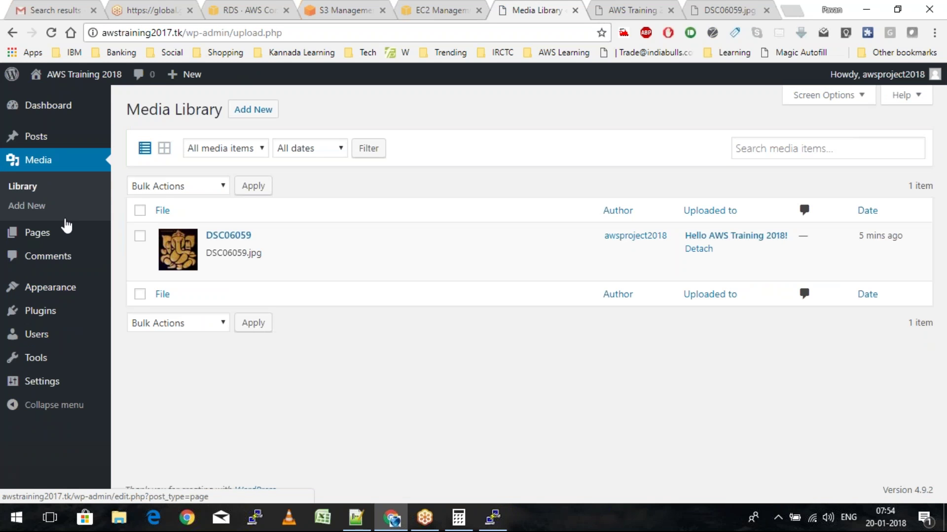
pyautogui.click(262, 112)
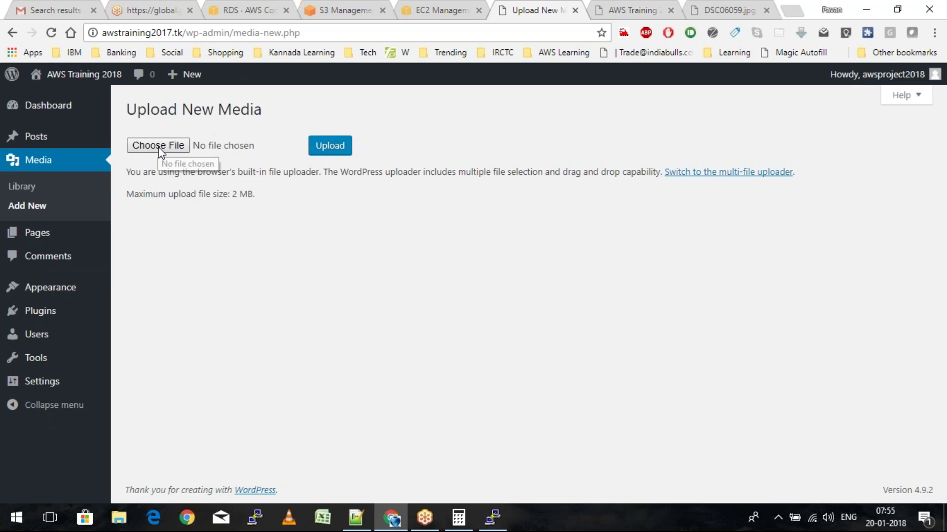
pyautogui.click(159, 146)
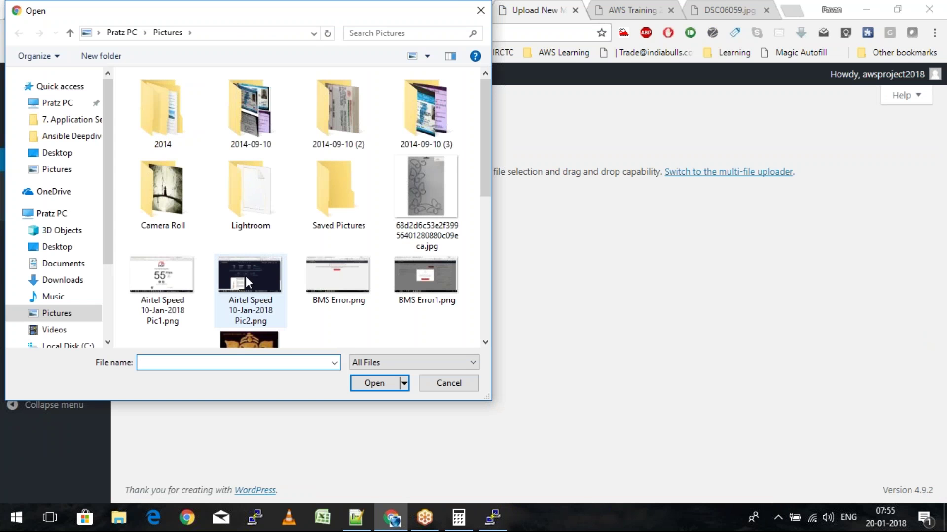
pyautogui.scroll(-5, 246, 276)
pyautogui.click(425, 203)
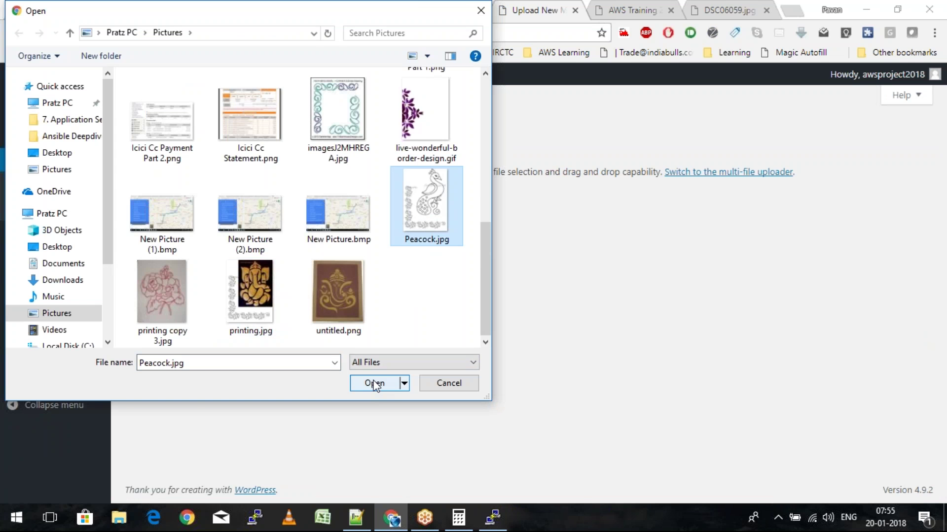
pyautogui.click(375, 383)
pyautogui.click(324, 151)
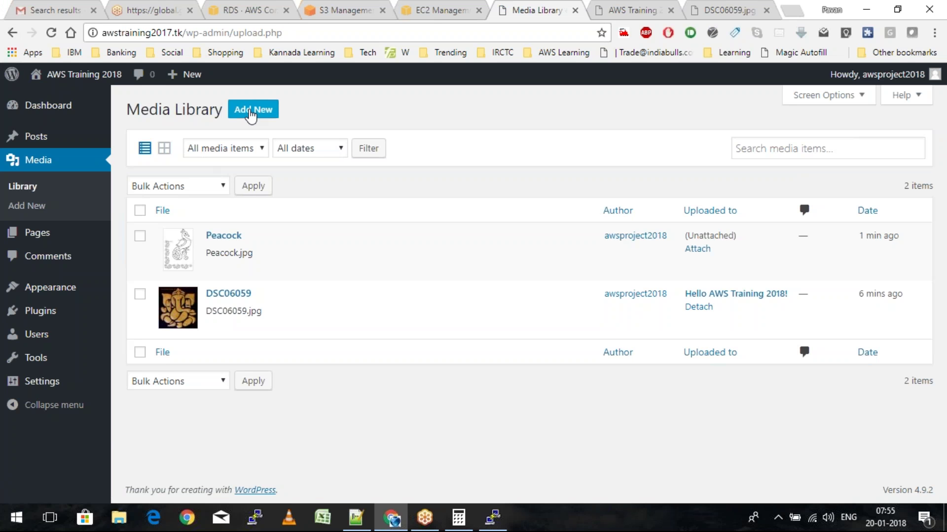
# Upload Walker.jpg from the Camera Roll folder as another new media file
pyautogui.click(251, 112)
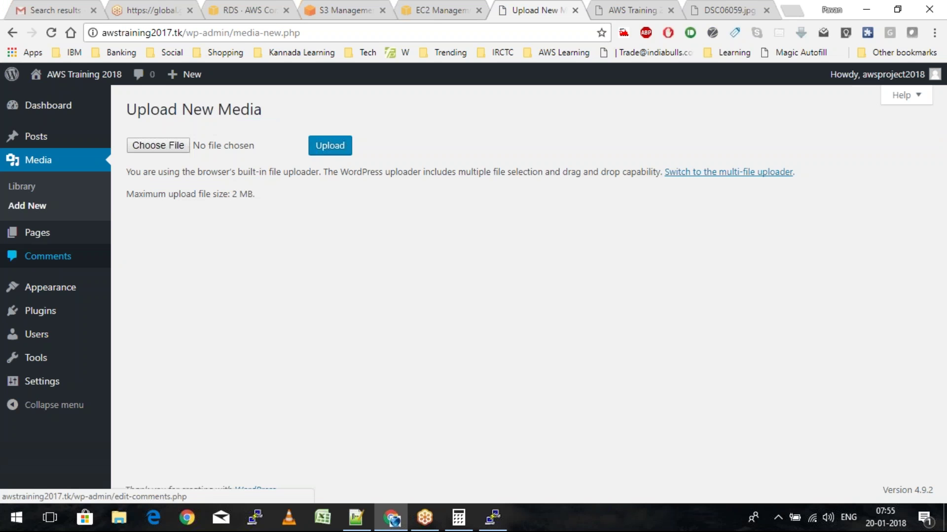
pyautogui.click(134, 148)
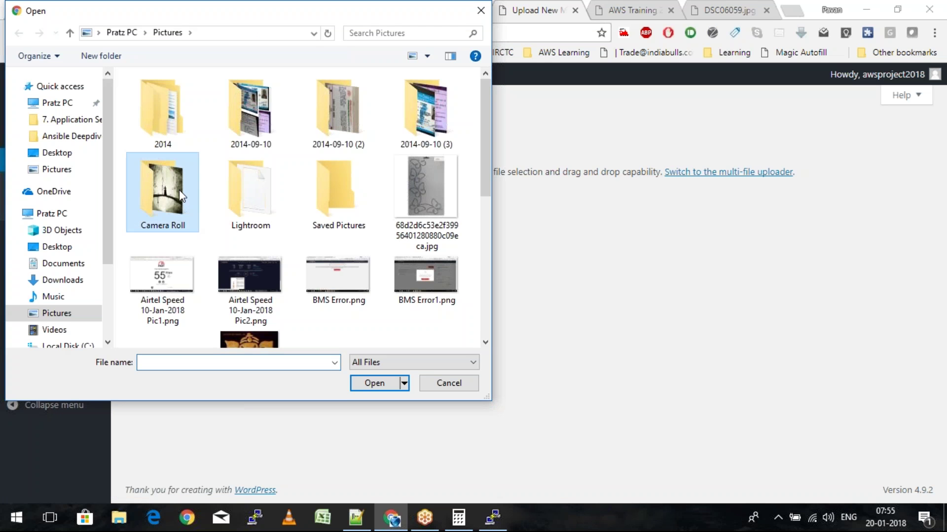
pyautogui.doubleClick(179, 196)
pyautogui.click(172, 85)
pyautogui.click(374, 383)
pyautogui.click(337, 147)
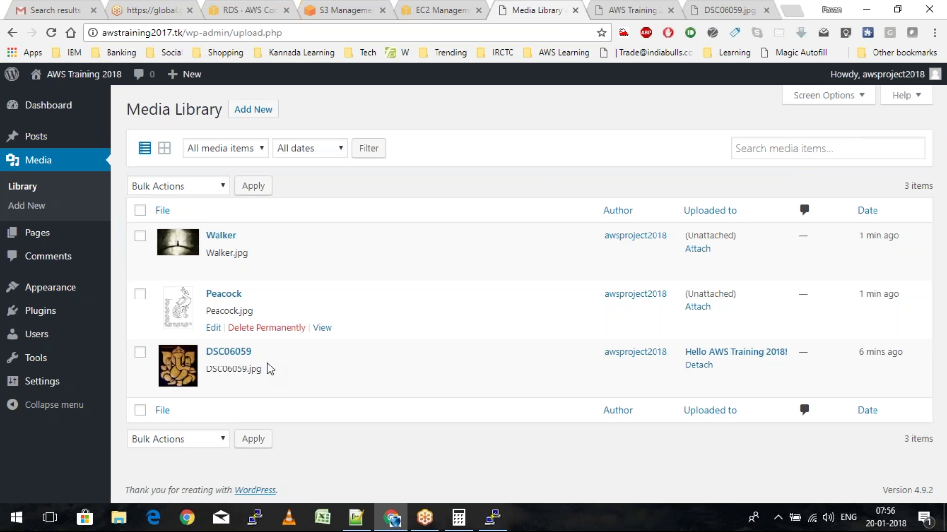
pyautogui.click(492, 518)
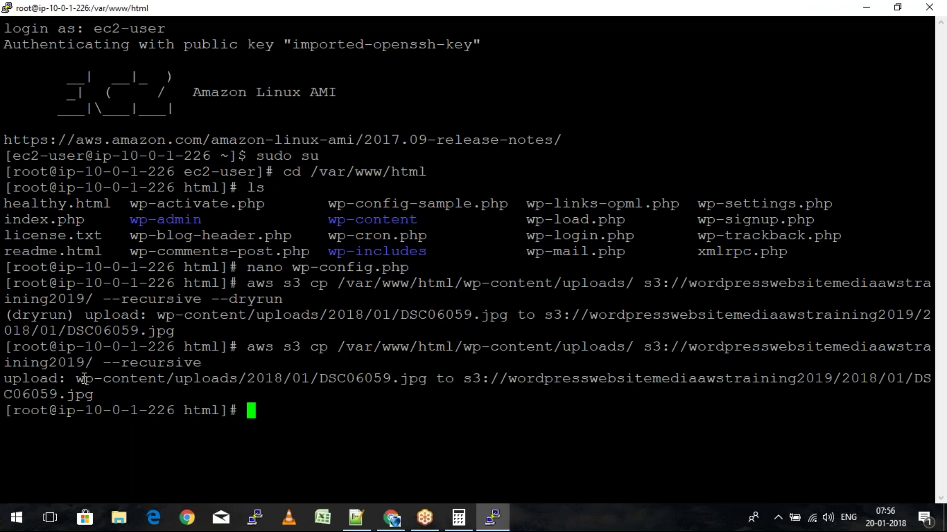
# Change into wp-content/uploads/2018/01 and list its three images
pyautogui.moveTo(76, 379); pyautogui.dragTo(307, 376)
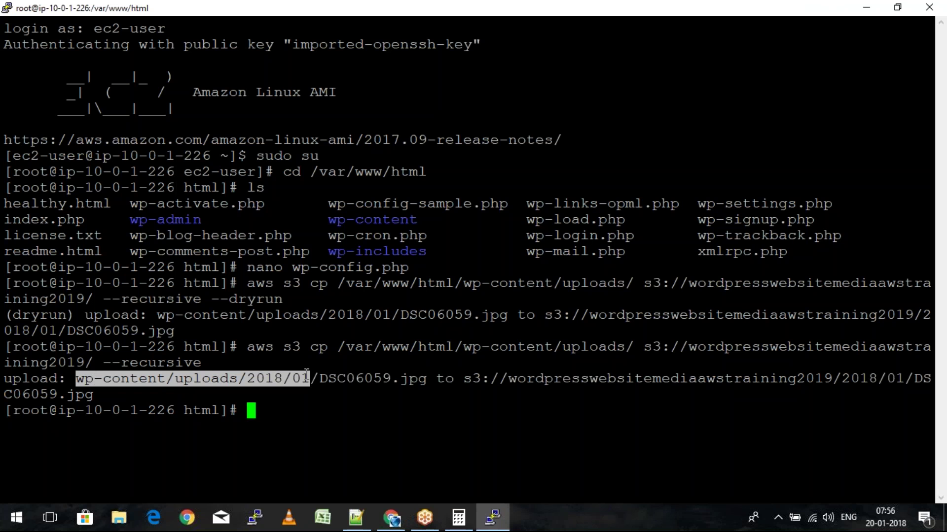
pyautogui.write('cd')
pyautogui.rightClick(307, 375)
pyautogui.press('Return')
pyautogui.write('ls')
pyautogui.press('Return')
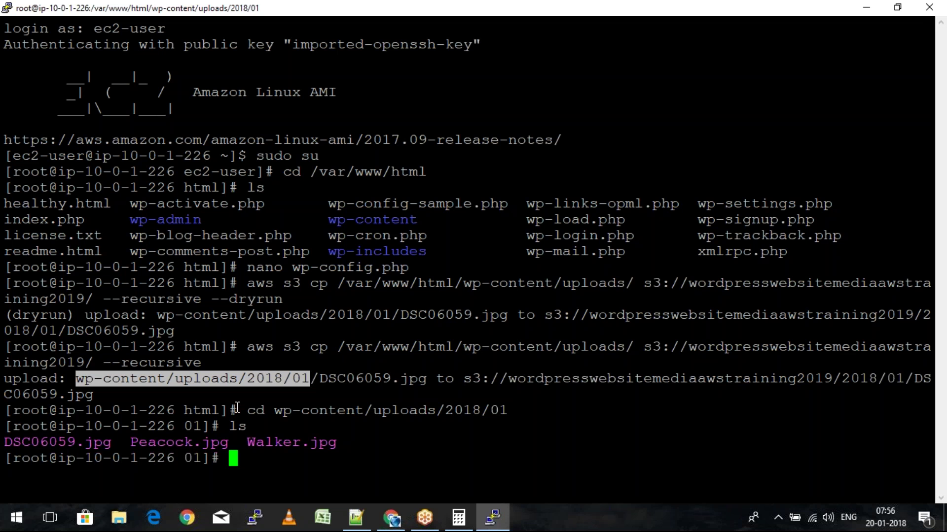
# Recall the earlier aws s3 cp command and replace cp with sync
pyautogui.press('Up')
pyautogui.press('Up')
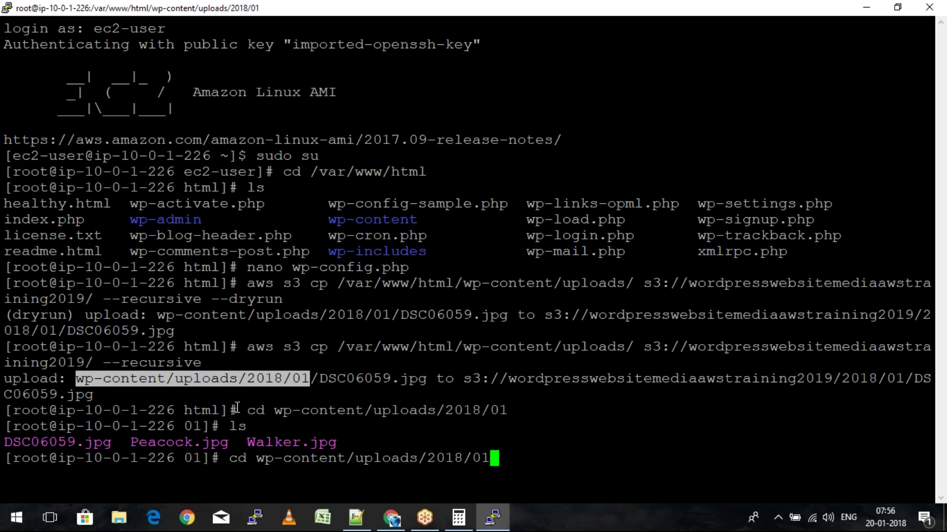
pyautogui.press('Up')
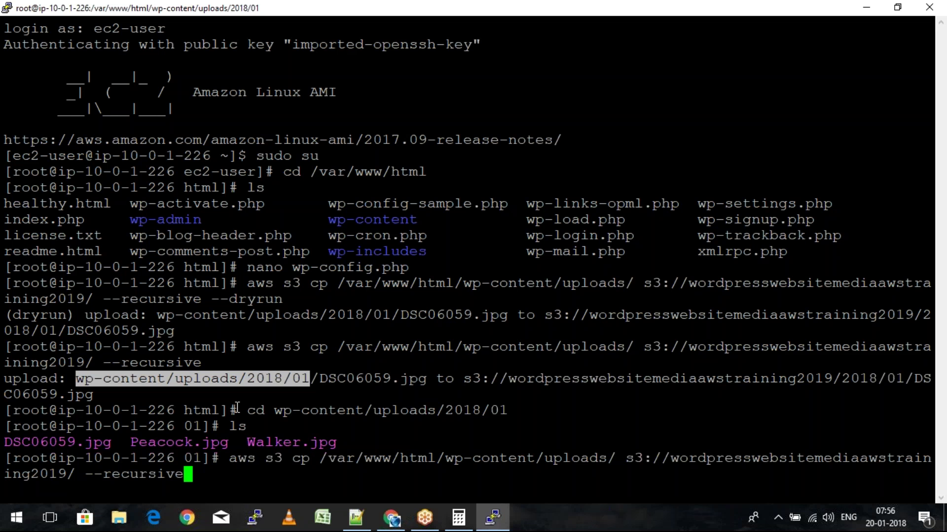
pyautogui.press('Left')
pyautogui.press('Left')
pyautogui.press('Left')
pyautogui.press('Left')
pyautogui.press('Left')
pyautogui.press('Left')
pyautogui.press('Left')
pyautogui.press('Left')
pyautogui.press('Left')
pyautogui.press('Left')
pyautogui.press('Left')
pyautogui.press('Left')
pyautogui.press('Left')
pyautogui.press('Left')
pyautogui.press('Left')
pyautogui.press('Left')
pyautogui.press('Left')
pyautogui.press('Left')
pyautogui.press('Left')
pyautogui.press('Left')
pyautogui.press('Left')
pyautogui.press('Left')
pyautogui.press('Left')
pyautogui.press('Left')
pyautogui.press('Left')
pyautogui.press('Left')
pyautogui.press('Left')
pyautogui.press('Left')
pyautogui.press('Left')
pyautogui.press('Left')
pyautogui.press('Left')
pyautogui.press('Left')
pyautogui.press('Left')
pyautogui.press('Left')
pyautogui.press('Left')
pyautogui.press('Left')
pyautogui.press('Left')
pyautogui.press('Left')
pyautogui.press('Left')
pyautogui.press('Left')
pyautogui.press('Left')
pyautogui.press('Left')
pyautogui.press('Left')
pyautogui.press('Left')
pyautogui.press('Left')
pyautogui.press('Left')
pyautogui.press('Left')
pyautogui.press('Left')
pyautogui.press('Left')
pyautogui.press('Left')
pyautogui.press('BackSpace')
pyautogui.press('BackSpace')
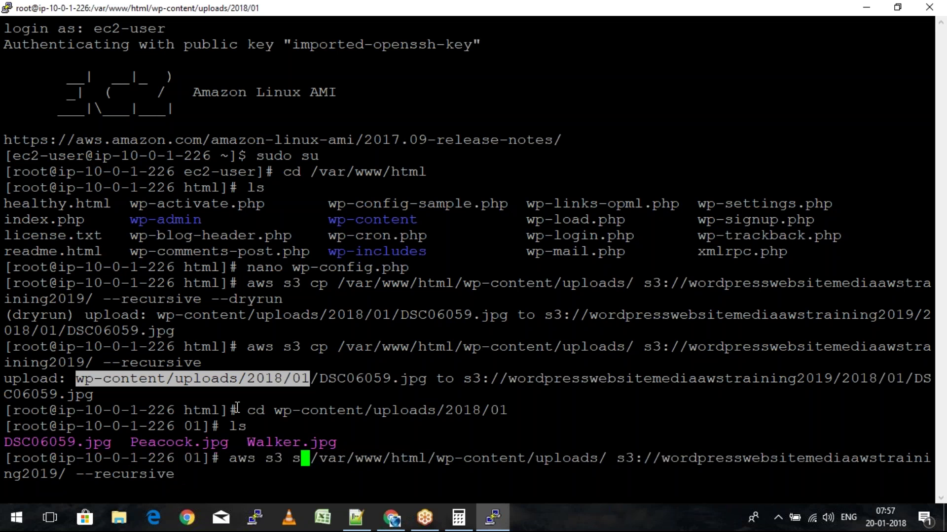
pyautogui.write('syn')
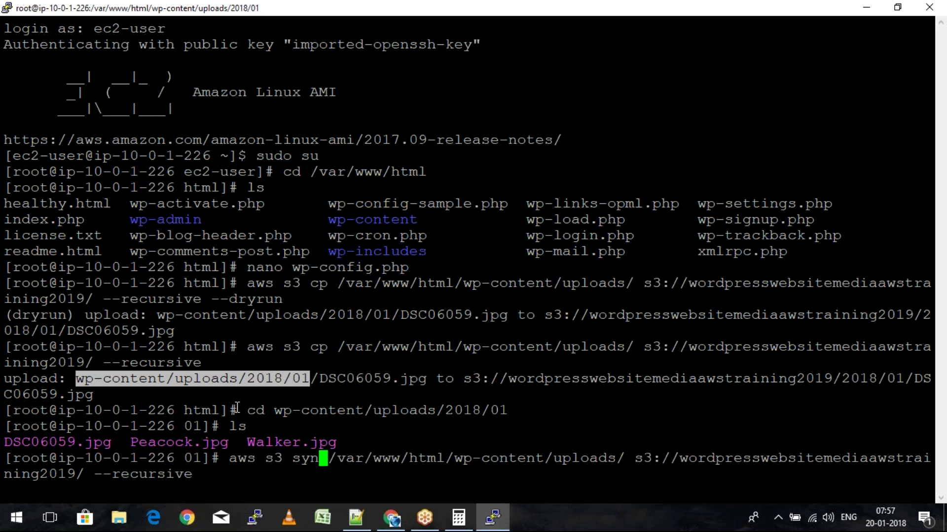
pyautogui.write('c')
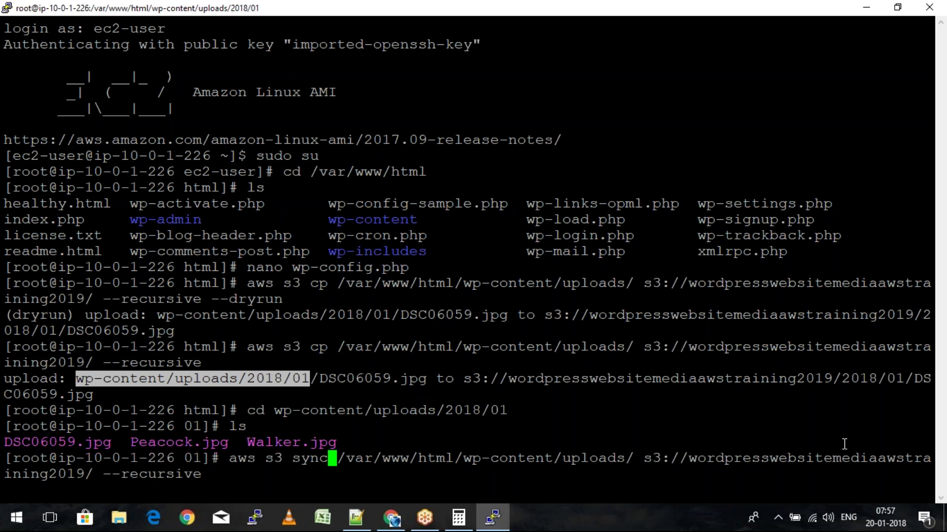
# Look up the --delete option on line 63 of the project notes
pyautogui.hotkey('alt', 'Tab')
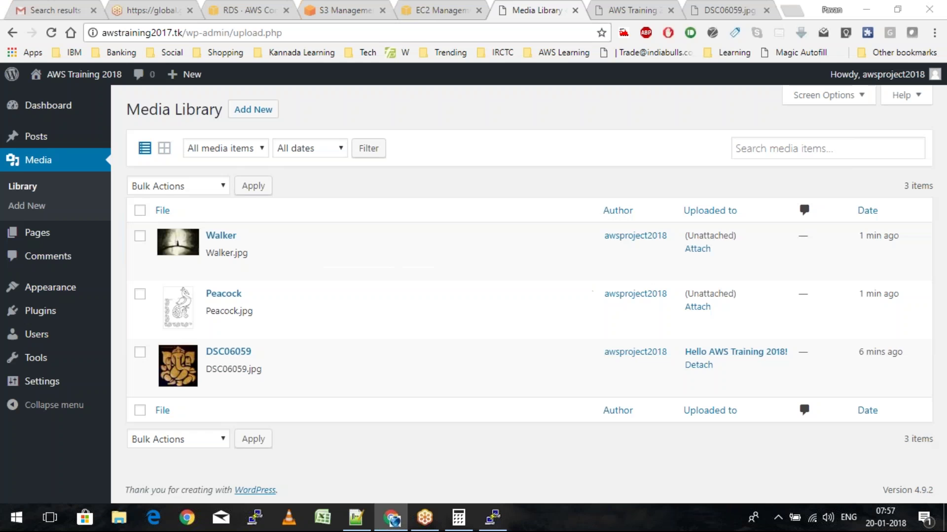
pyautogui.hotkey('alt', 'Tab')
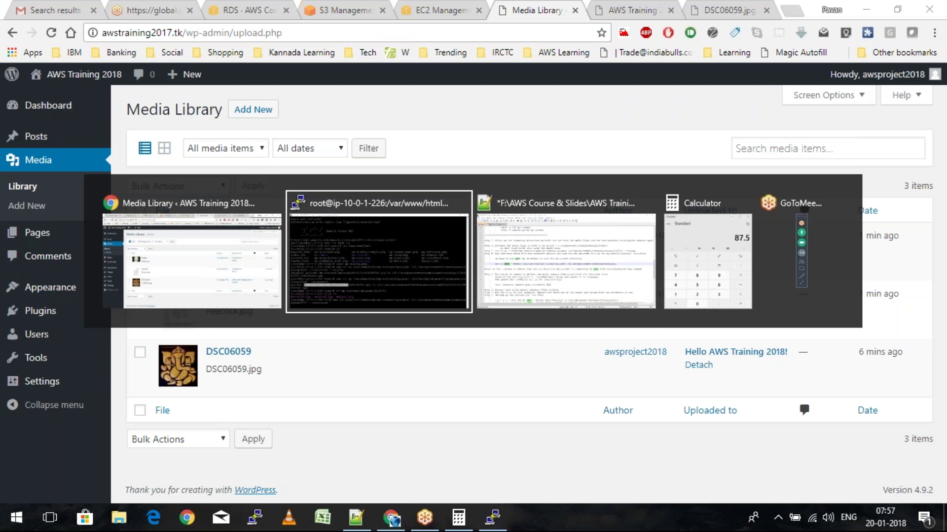
pyautogui.hotkey('alt', 'Tab')
pyautogui.moveTo(181, 268); pyautogui.dragTo(238, 267)
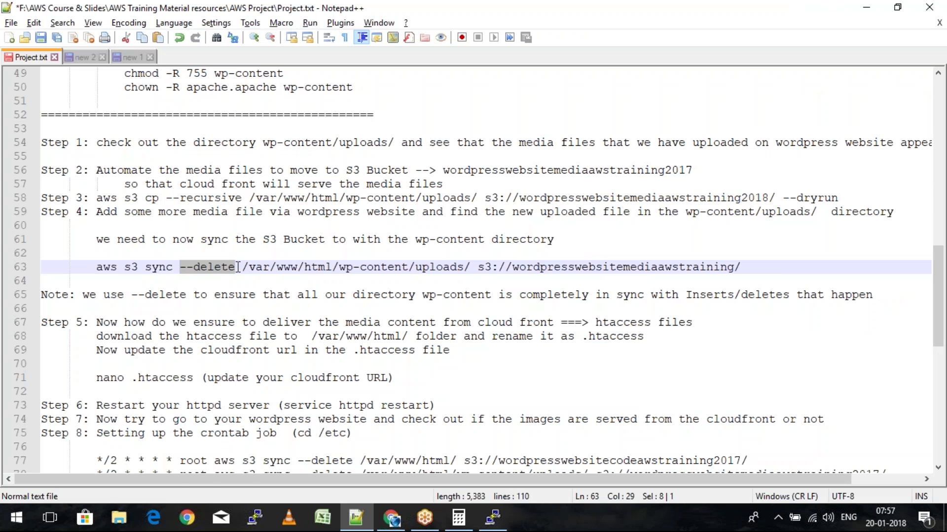
pyautogui.hotkey('alt', 'Tab')
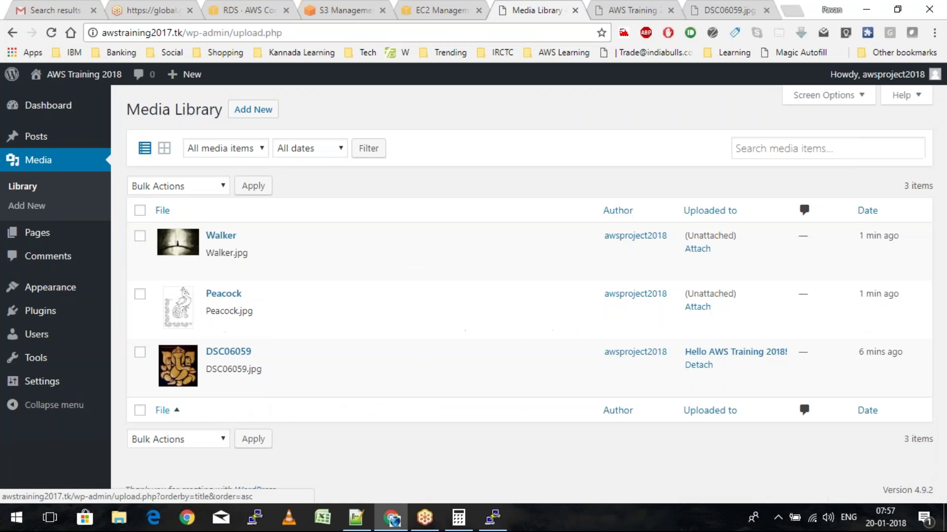
pyautogui.hotkey('alt', 'Tab')
pyautogui.press('Tab')
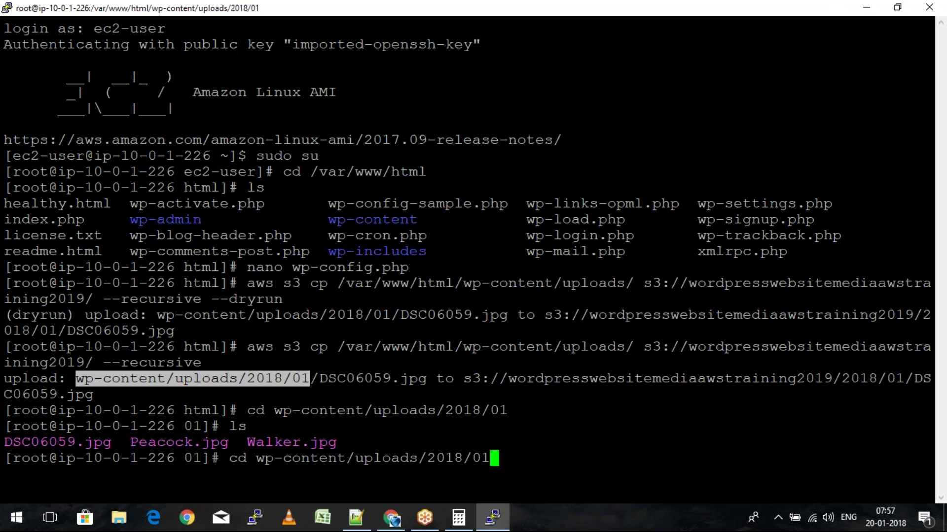
# Run aws s3 sync on the uploads folder, then rerun it without --recursive to upload Walker.jpg and Peacock.jpg
pyautogui.press('Up')
pyautogui.press('Return')
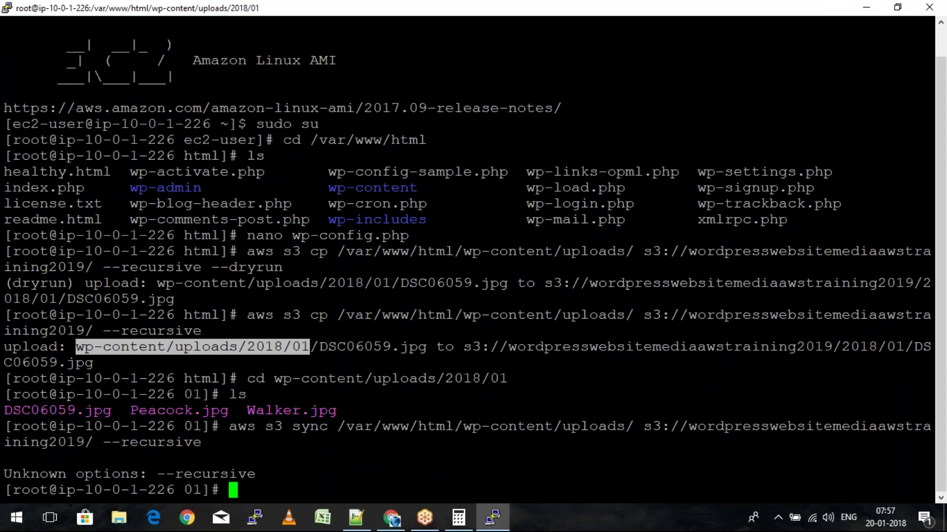
pyautogui.press('Up')
pyautogui.press('BackSpace')
pyautogui.press('BackSpace')
pyautogui.press('BackSpace')
pyautogui.press('BackSpace')
pyautogui.press('BackSpace')
pyautogui.press('BackSpace')
pyautogui.press('BackSpace')
pyautogui.press('BackSpace')
pyautogui.press('BackSpace')
pyautogui.press('BackSpace')
pyautogui.press('BackSpace')
pyautogui.press('BackSpace')
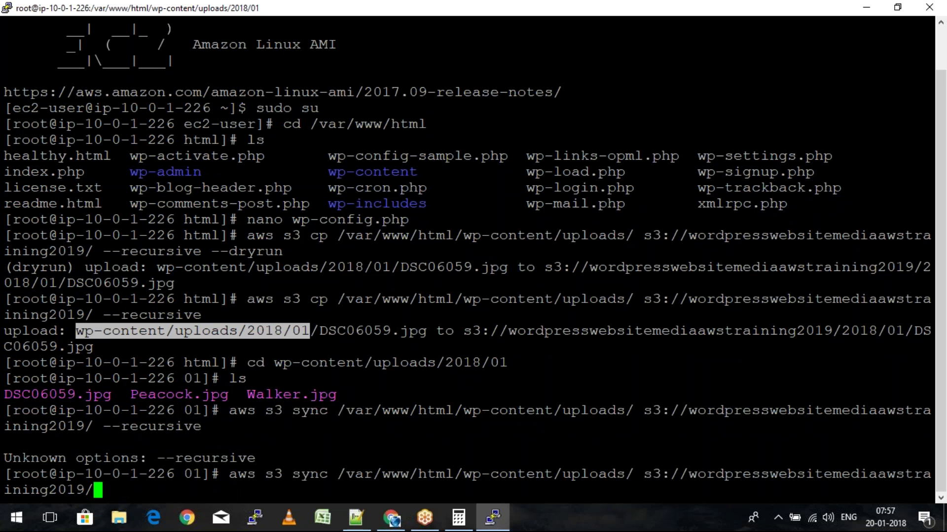
pyautogui.press('Return')
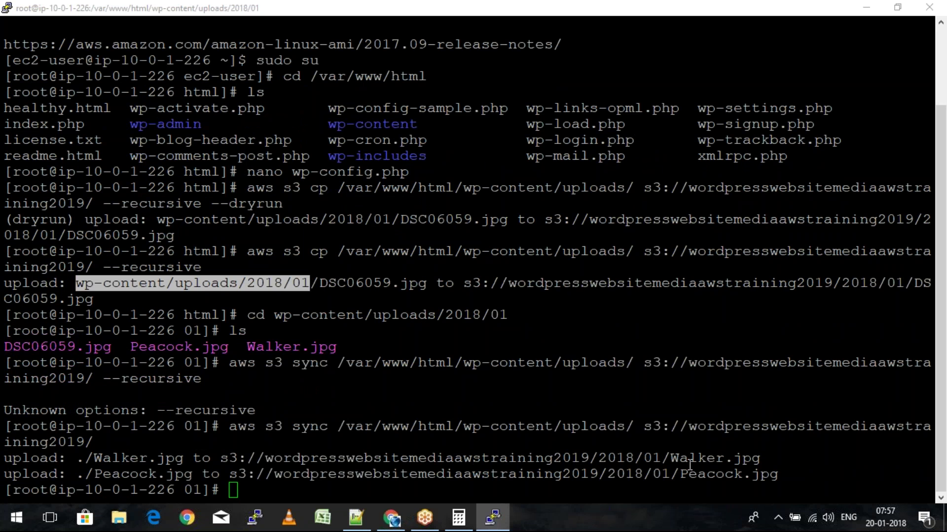
pyautogui.hotkey('alt', 'Tab')
# Permanently delete the Peacock image from the Media Library
pyautogui.click(141, 295)
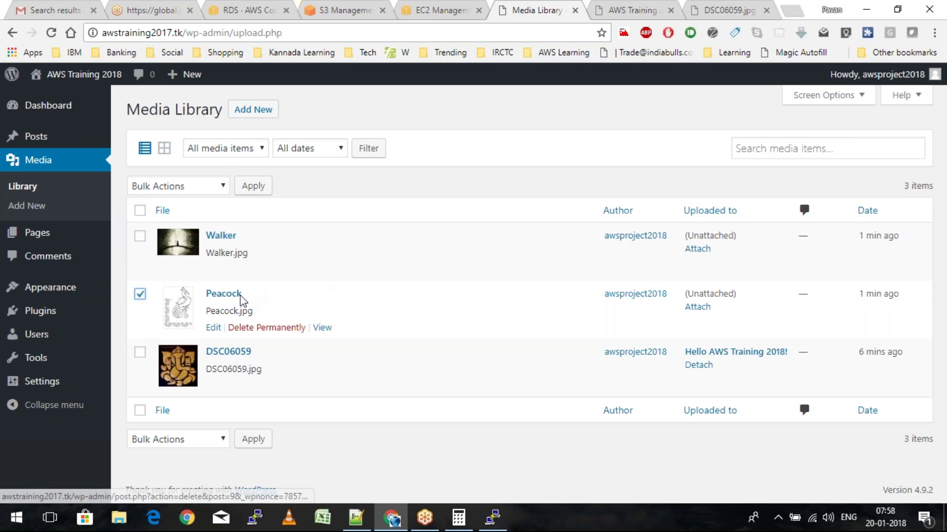
pyautogui.click(271, 328)
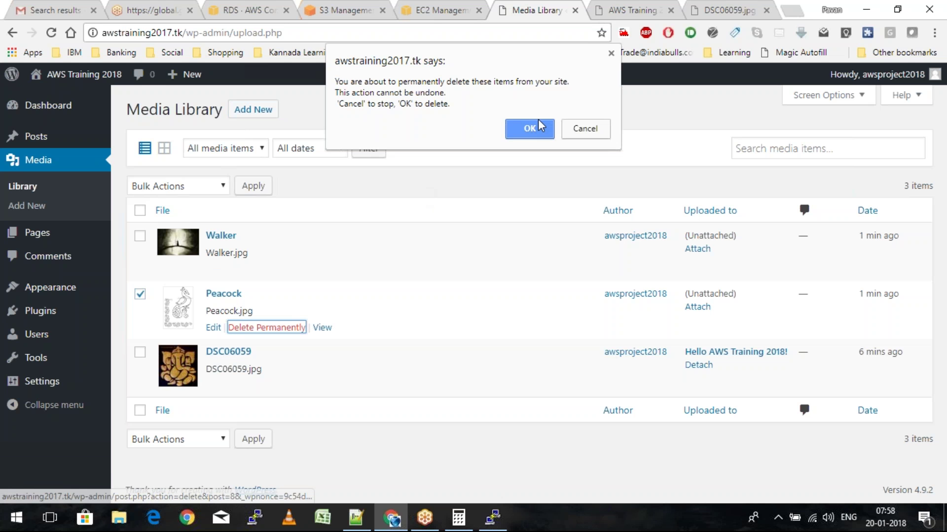
pyautogui.press('Return')
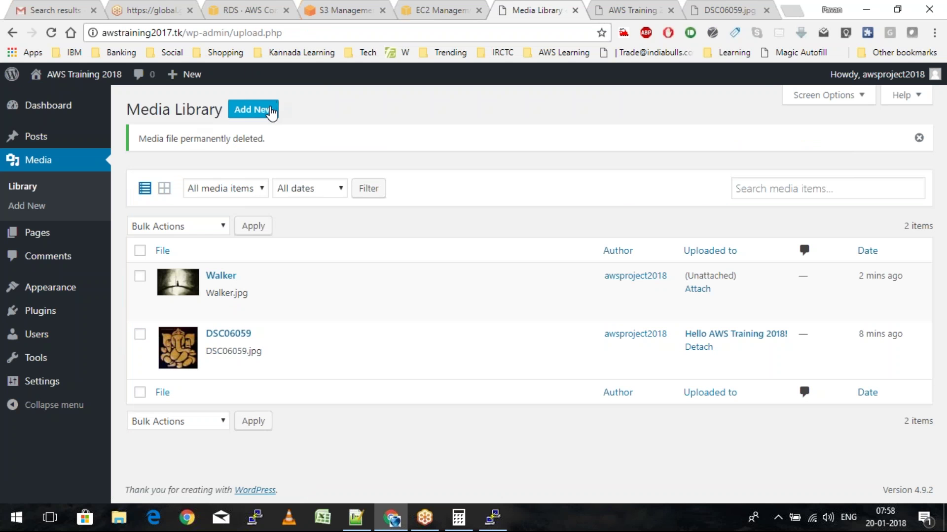
# Upload untitled.png from the Pictures folder as new media
pyautogui.click(271, 113)
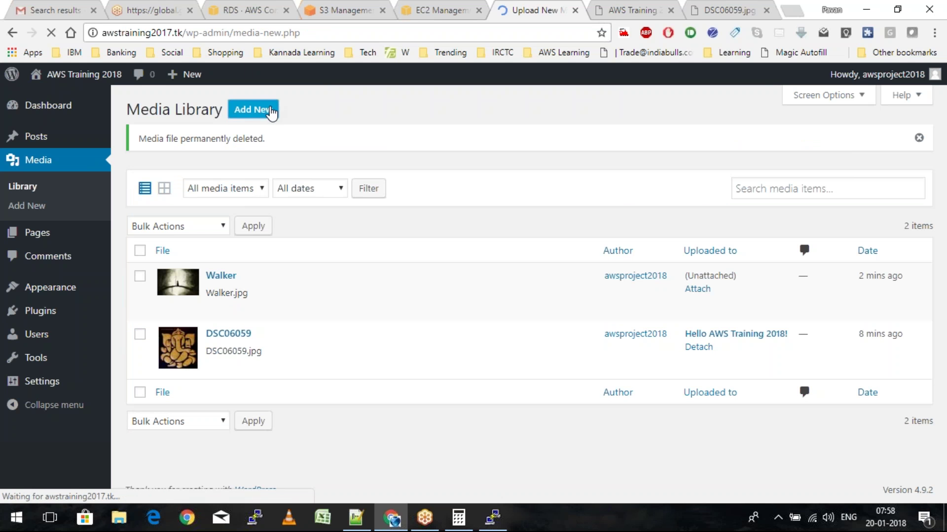
pyautogui.click(330, 145)
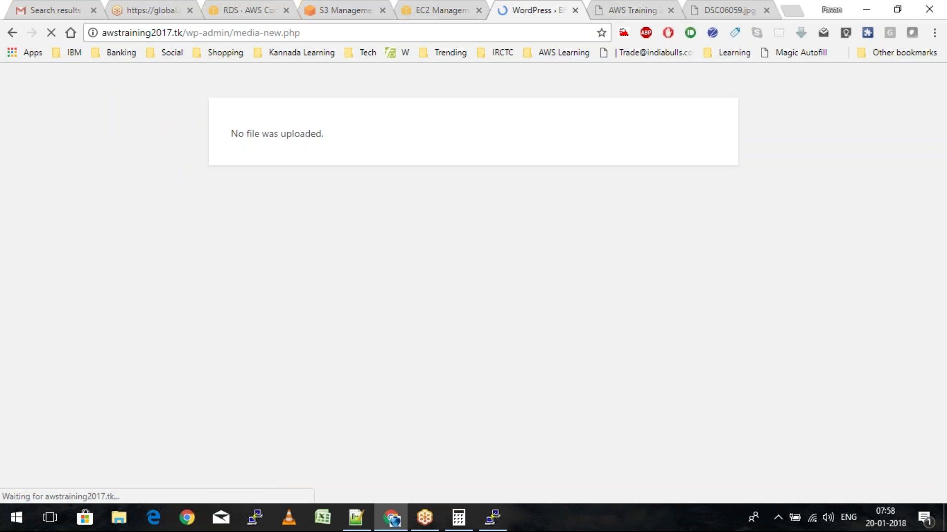
pyautogui.click(11, 31)
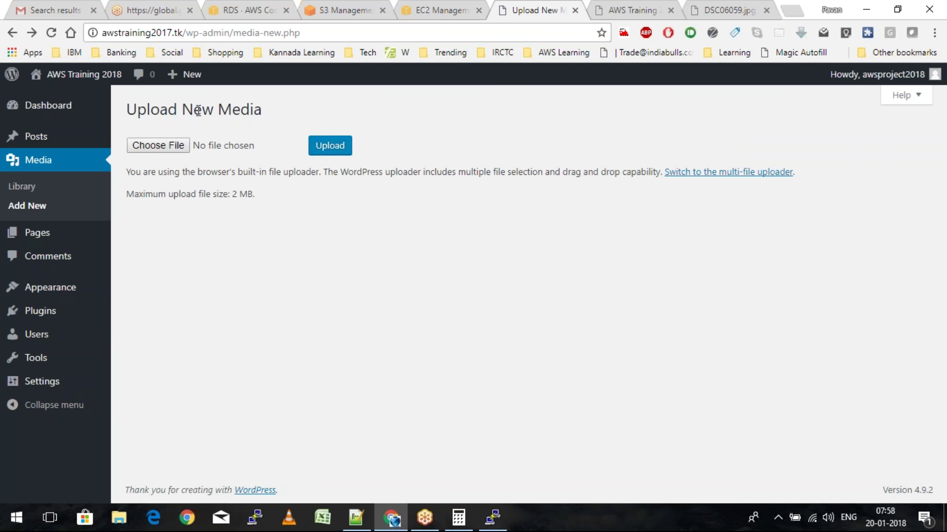
pyautogui.click(158, 146)
pyautogui.click(167, 33)
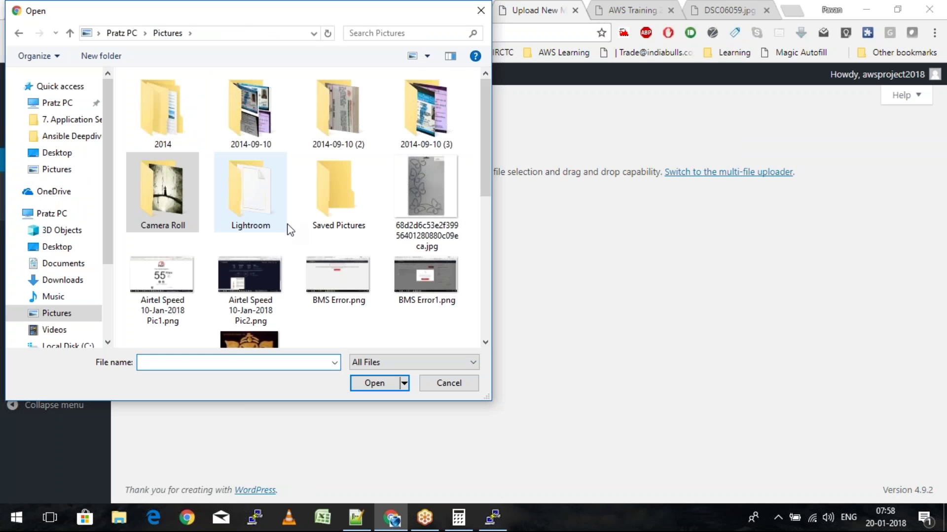
pyautogui.scroll(-5, 290, 230)
pyautogui.doubleClick(344, 270)
pyautogui.click(330, 148)
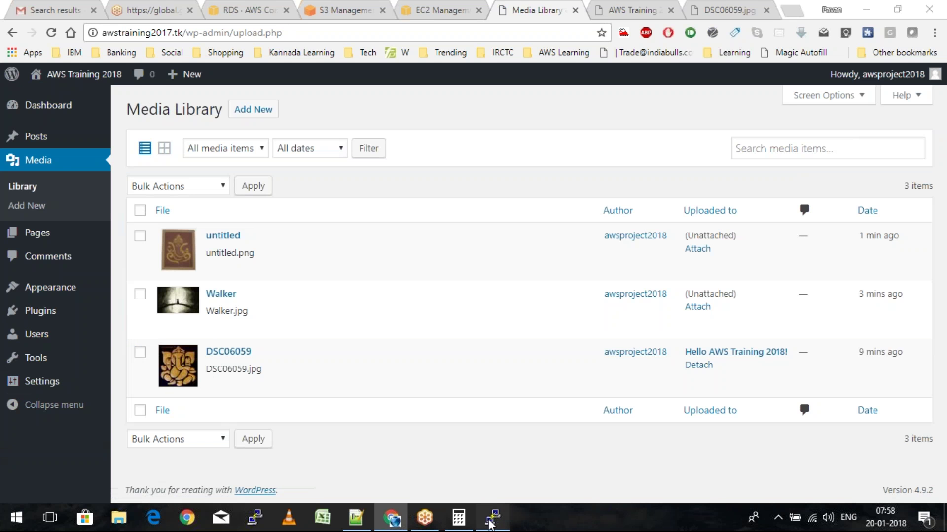
pyautogui.click(490, 521)
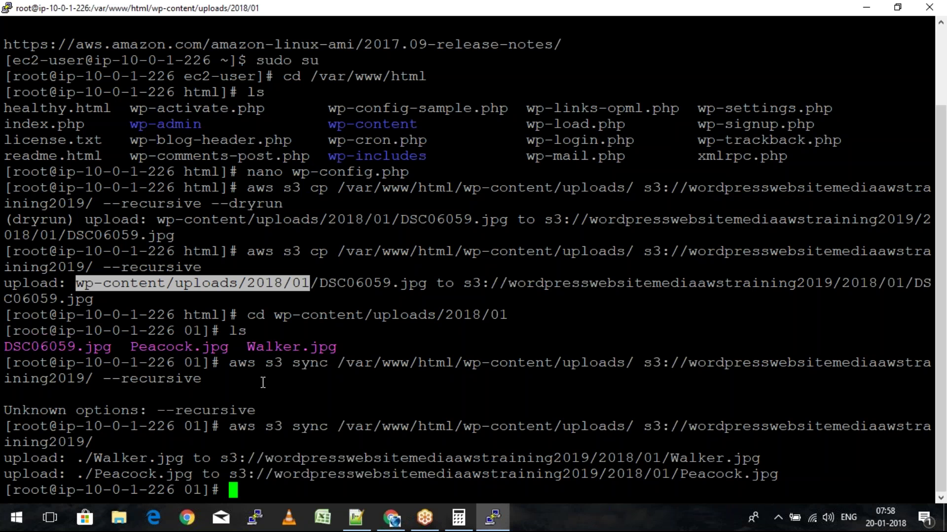
# List uploads/2018/01 on the server, then refresh the S3 2018/01 folder still listing Peacock.jpg
pyautogui.write('ls')
pyautogui.press('Return')
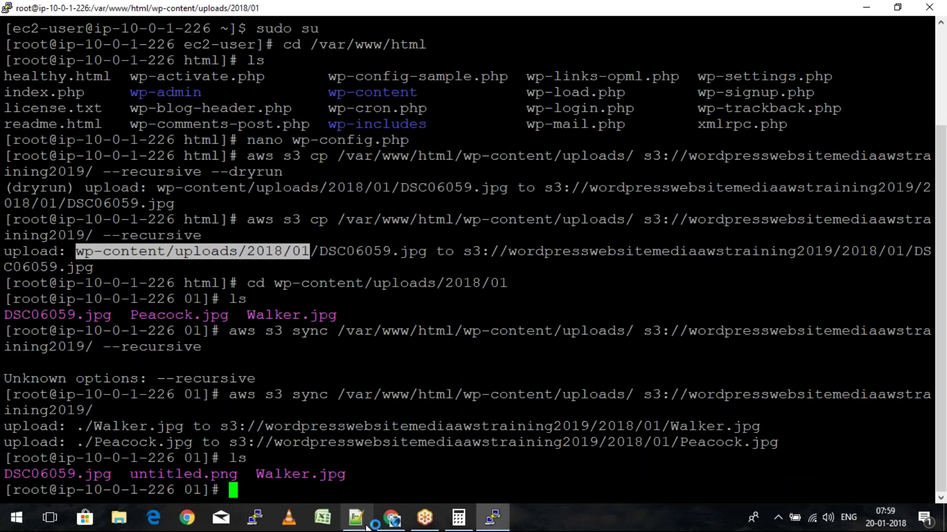
pyautogui.click(392, 518)
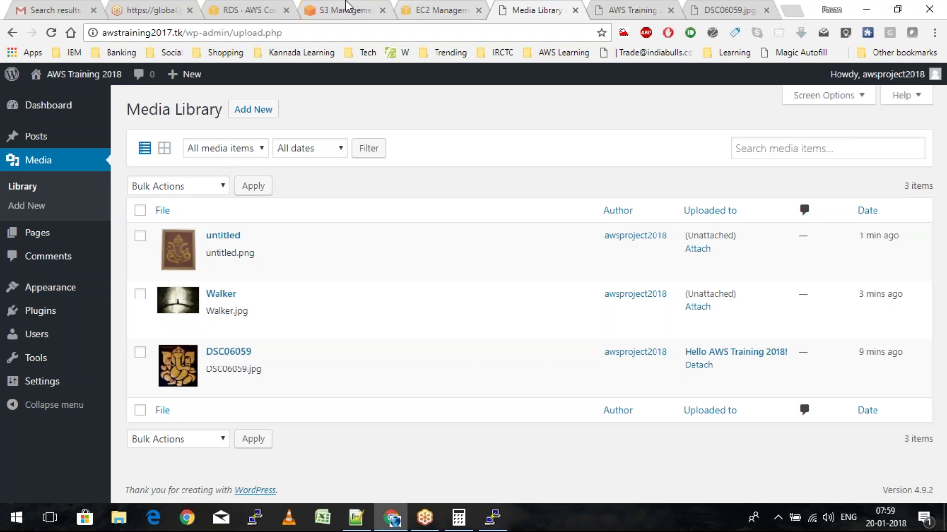
pyautogui.click(348, 7)
pyautogui.click(862, 247)
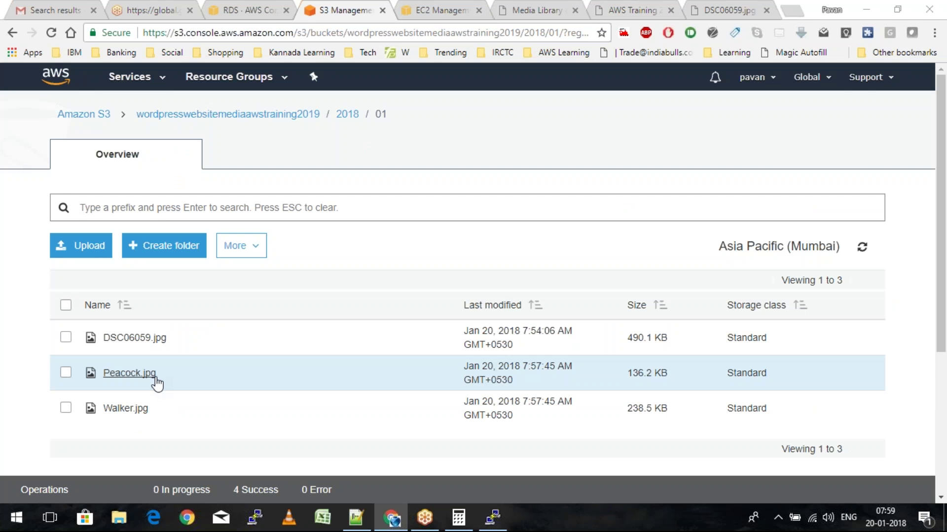
pyautogui.hotkey('alt', 'Tab')
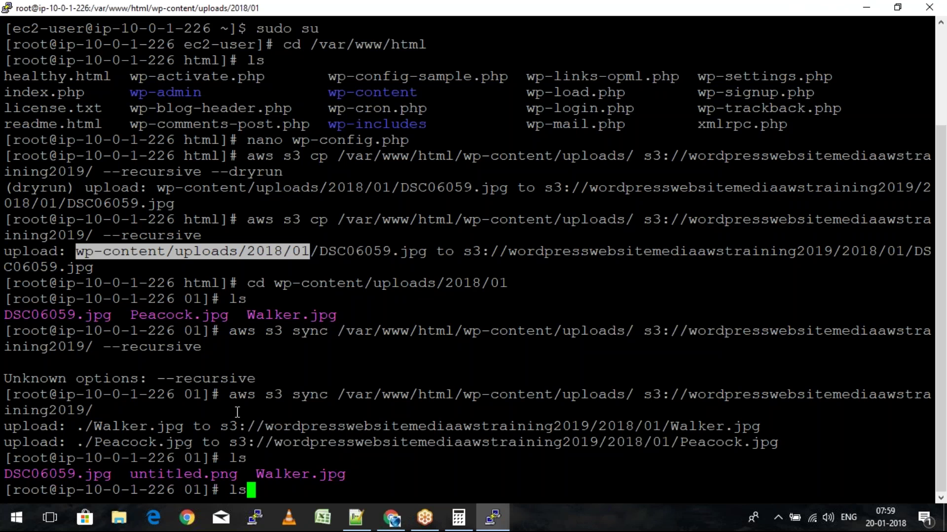
# Preview the aws s3 sync with --delete --dryrun to see Peacock.jpg's removal
pyautogui.press('Up')
pyautogui.press('Up')
pyautogui.write('--delete')
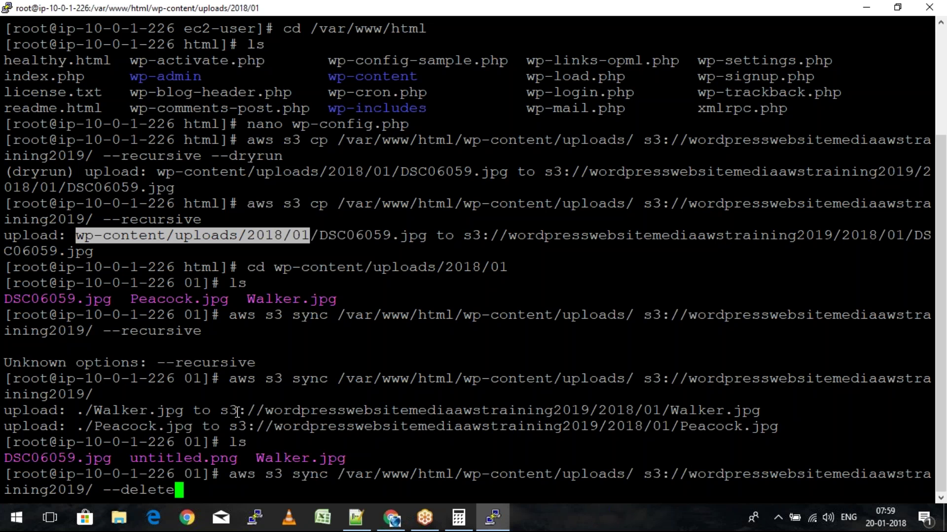
pyautogui.write('--dryrun')
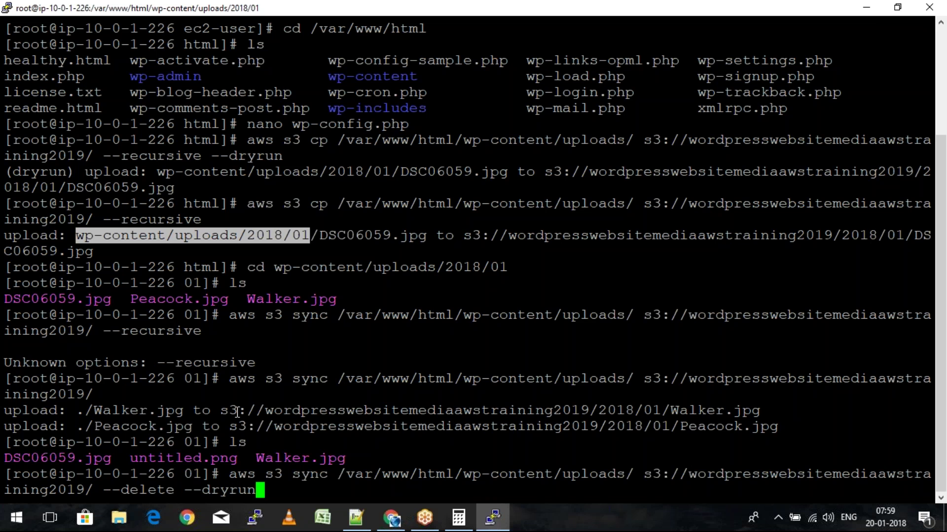
pyautogui.press('Return')
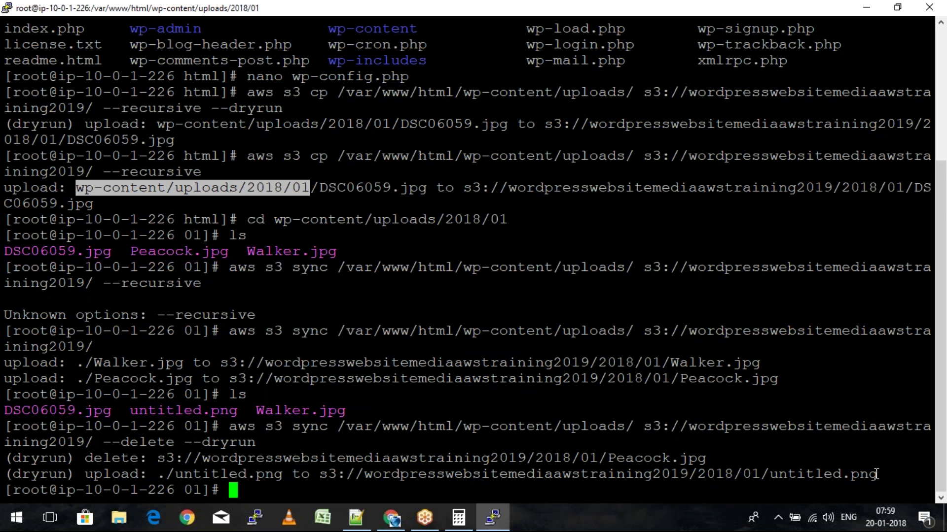
# Run the real sync with --delete and refresh the S3 bucket listing to verify it
pyautogui.press('Up')
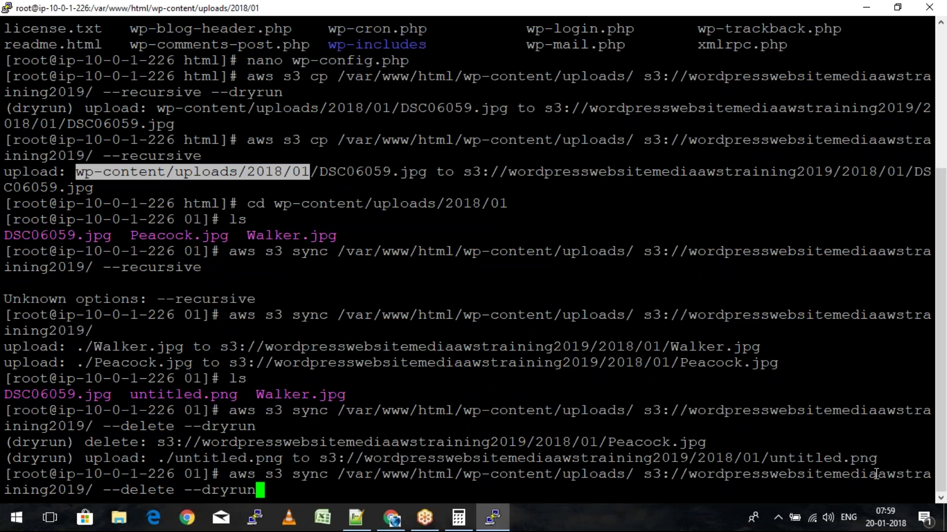
pyautogui.press('BackSpace')
pyautogui.press('BackSpace')
pyautogui.press('BackSpace')
pyautogui.press('BackSpace')
pyautogui.press('BackSpace')
pyautogui.press('BackSpace')
pyautogui.press('BackSpace')
pyautogui.press('BackSpace')
pyautogui.press('BackSpace')
pyautogui.press('Return')
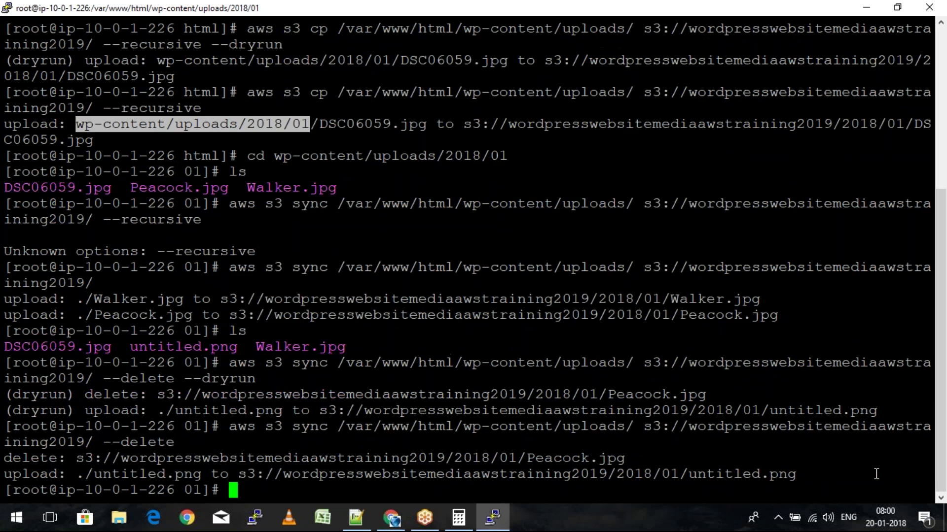
pyautogui.hotkey('alt', 'Tab')
pyautogui.click(863, 247)
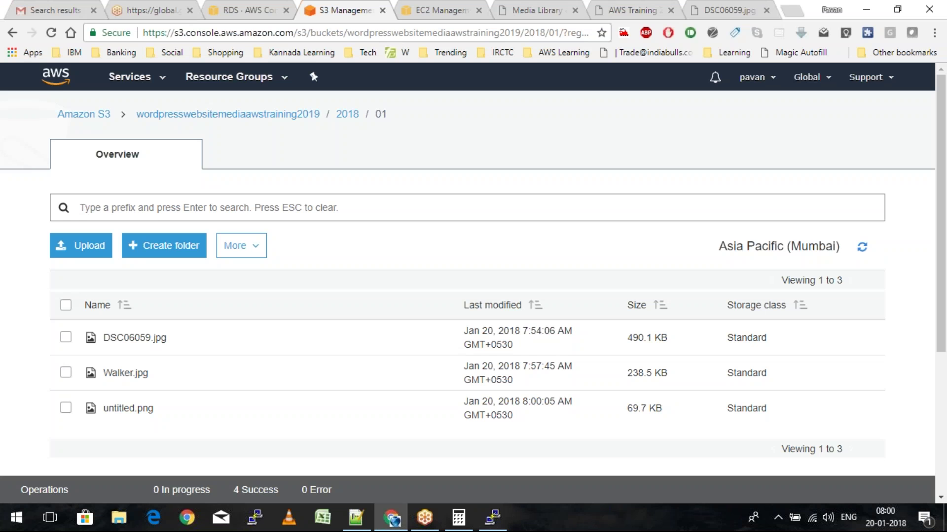
pyautogui.hotkey('alt', 'Tab')
pyautogui.hotkey('alt', 'Tab')
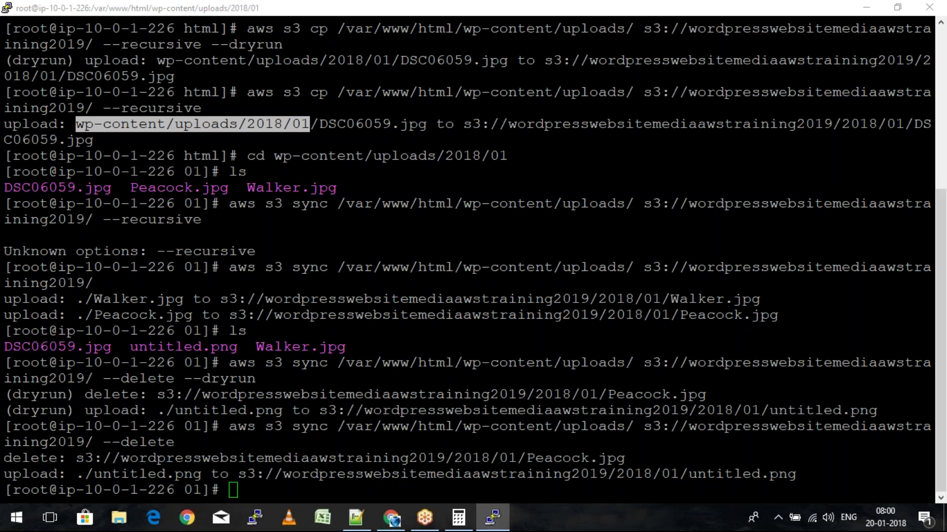
pyautogui.hotkey('alt', 'Tab')
pyautogui.hotkey('alt', 'Tab')
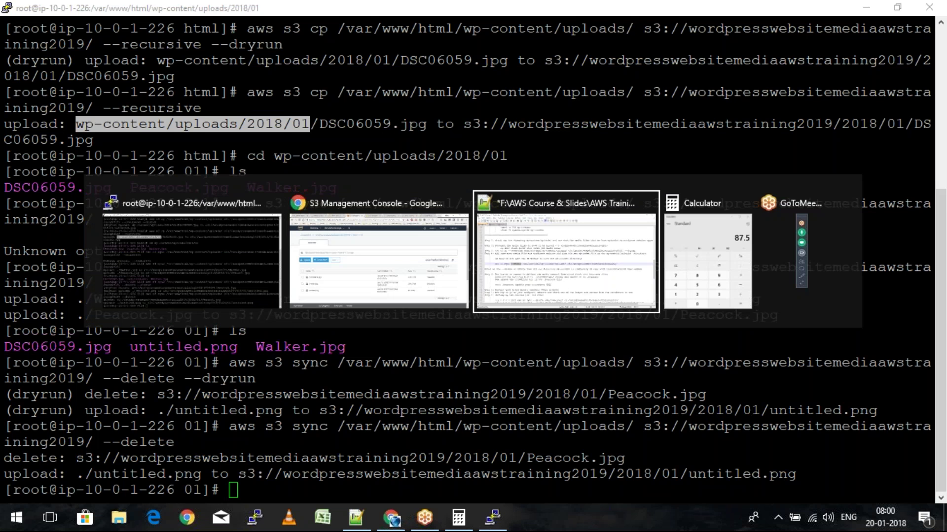
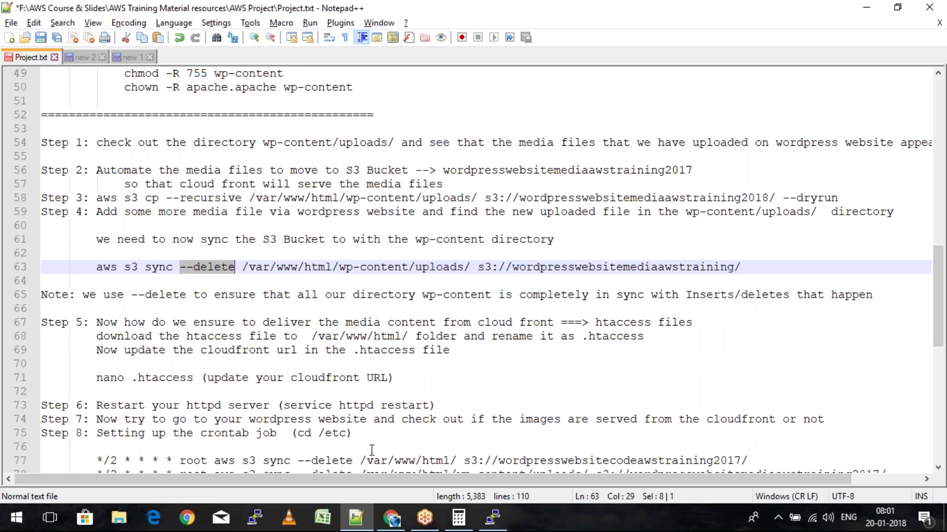
# Open the post's DSC06059.jpg image in its own tab and confirm its wp-content/uploads URL
pyautogui.click(392, 517)
pyautogui.click(522, 6)
pyautogui.click(650, 7)
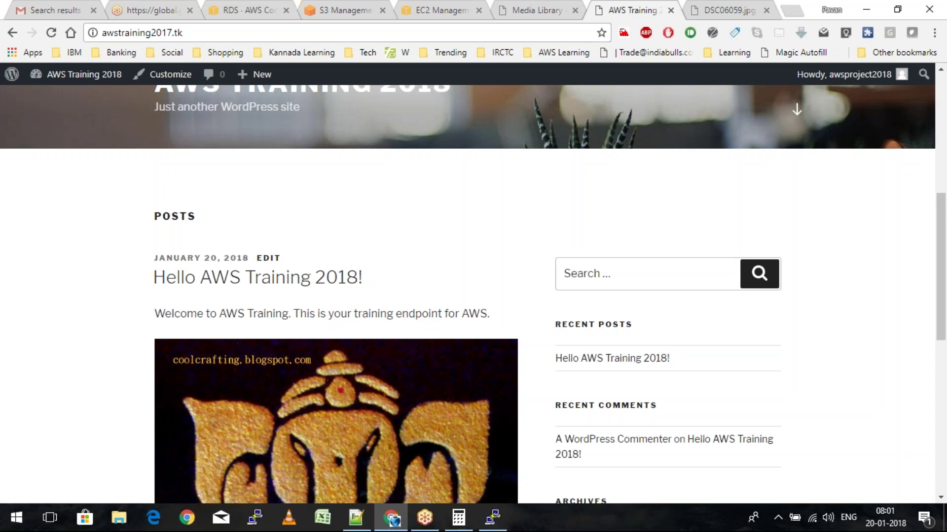
pyautogui.scroll(-3, 316, 295)
pyautogui.rightClick(299, 276)
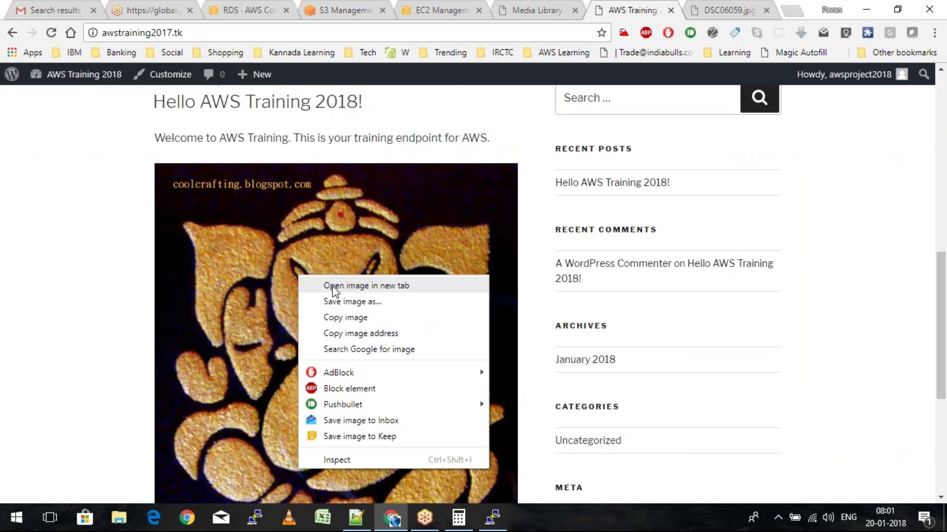
pyautogui.click(333, 286)
pyautogui.moveTo(186, 33); pyautogui.dragTo(402, 35)
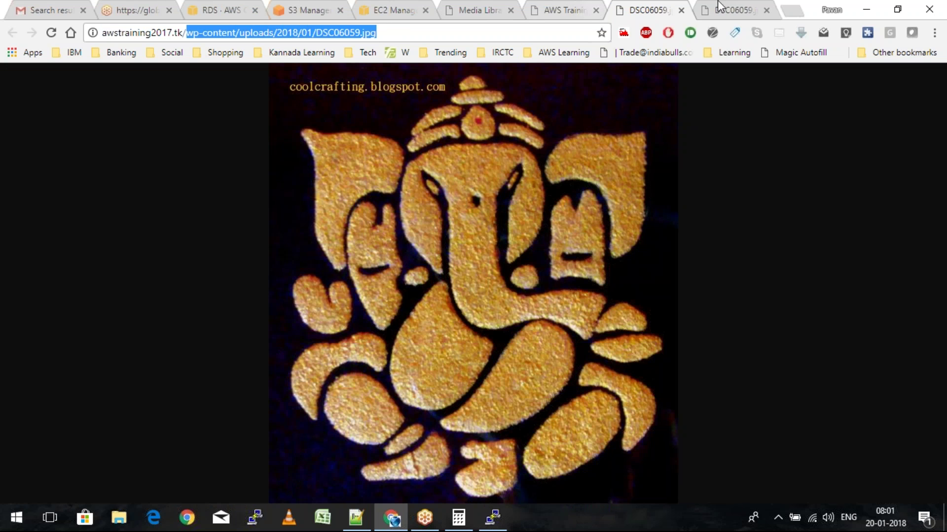
pyautogui.click(681, 10)
pyautogui.click(680, 10)
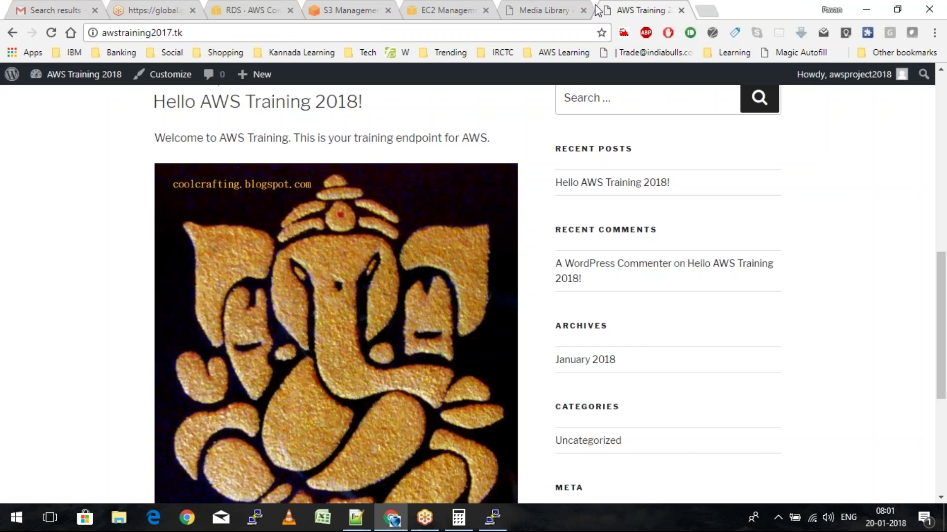
# Open the 'Hello AWS Training 2018!' post for editing from All Posts
pyautogui.click(591, 8)
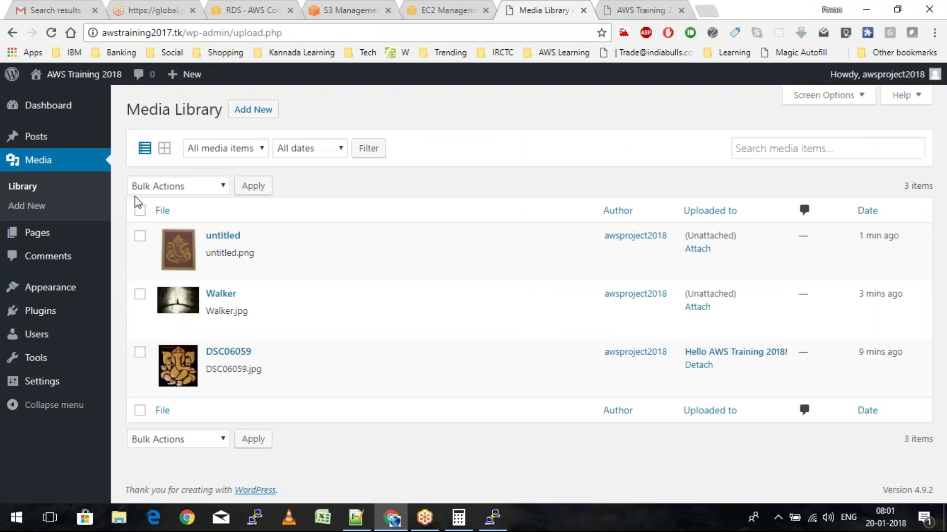
pyautogui.moveTo(15, 138)
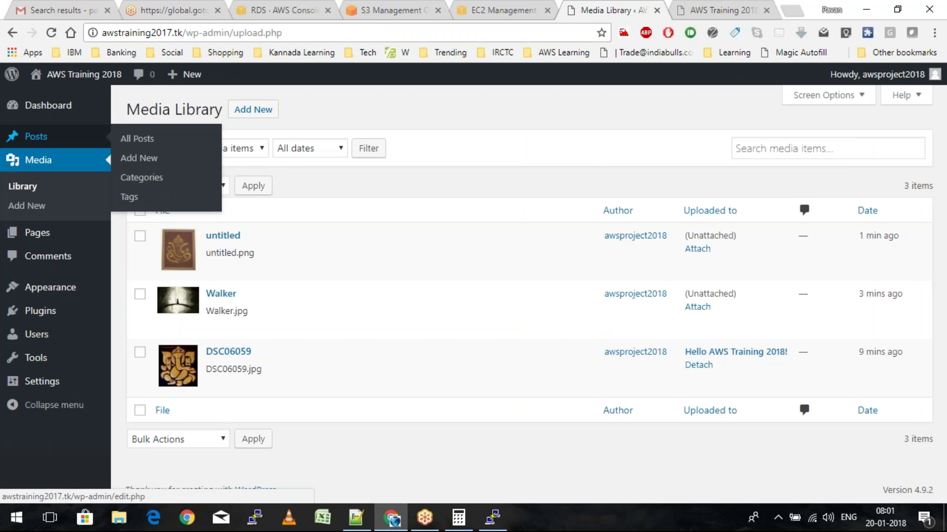
pyautogui.click(14, 137)
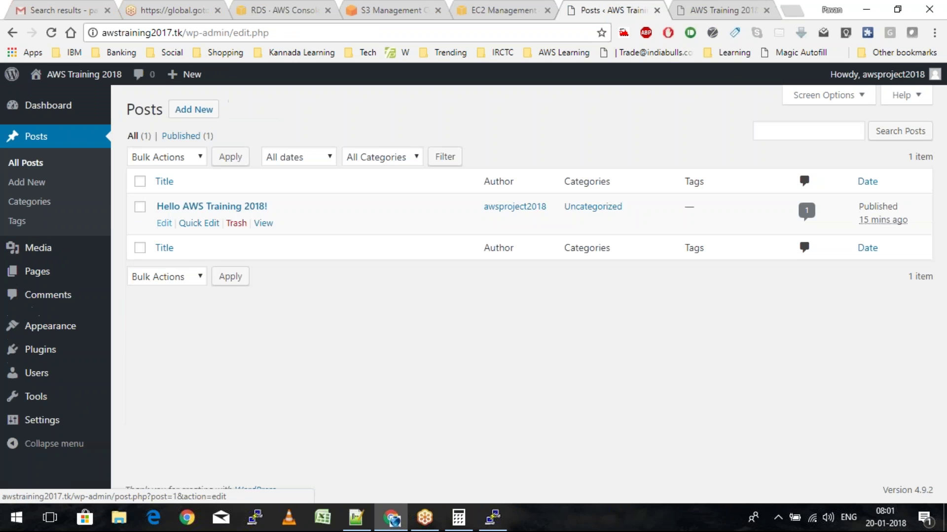
pyautogui.click(164, 223)
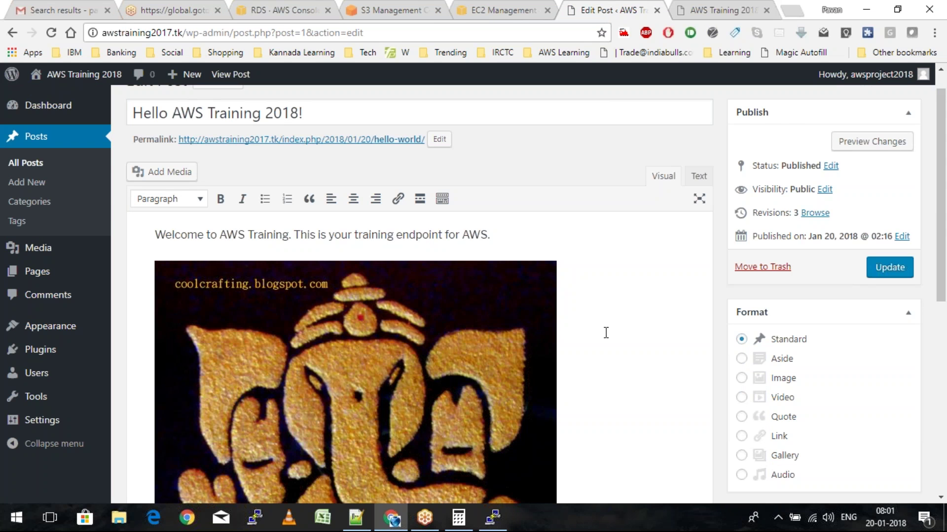
# Insert the Walker and untitled images via Add Media and update the post
pyautogui.scroll(-5, 606, 333)
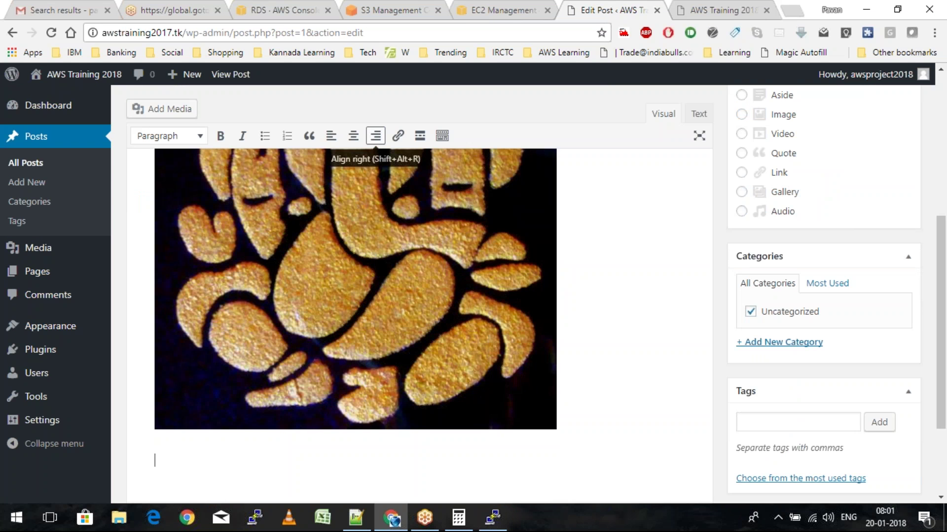
pyautogui.click(162, 109)
pyautogui.press('Escape')
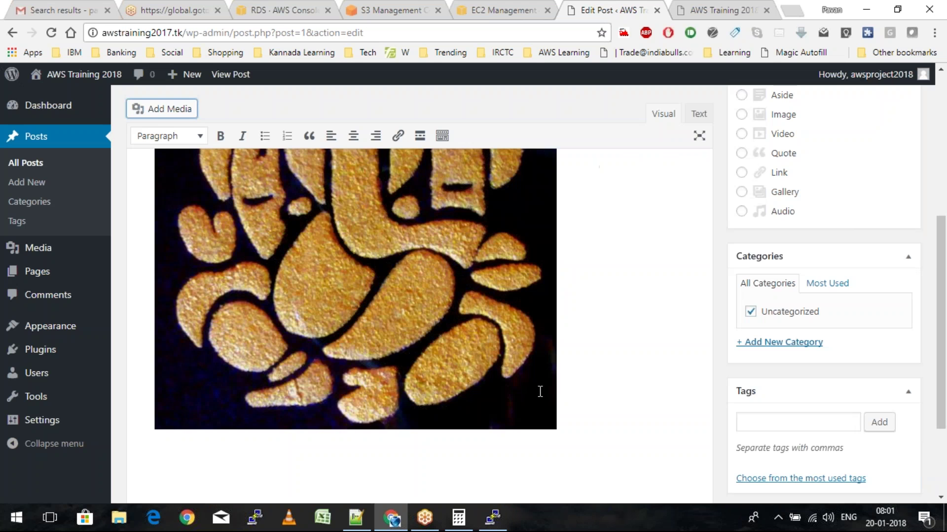
pyautogui.scroll(-3, 540, 392)
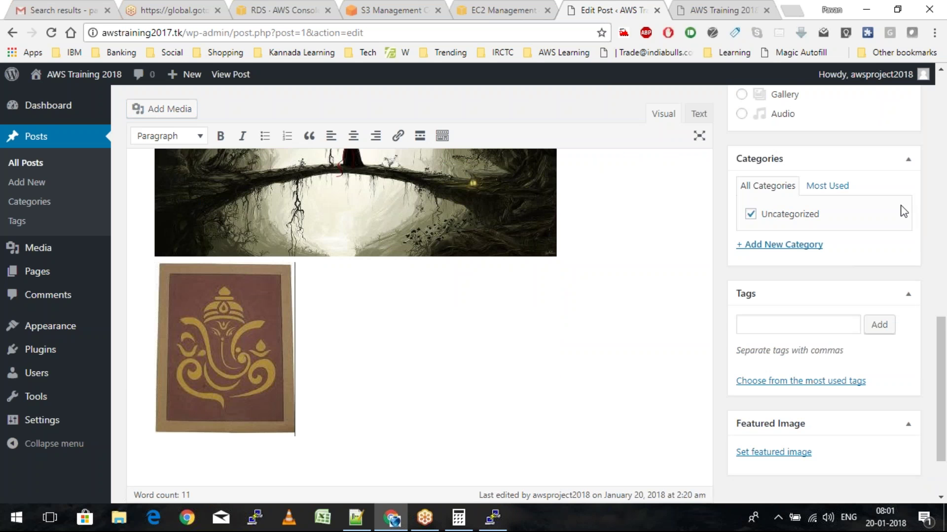
pyautogui.scroll(5, 903, 212)
pyautogui.click(890, 189)
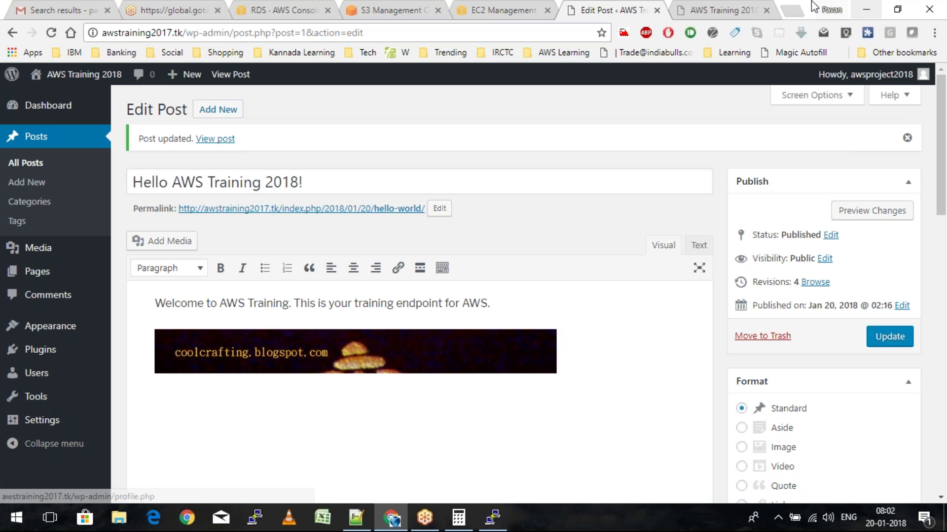
pyautogui.click(720, 10)
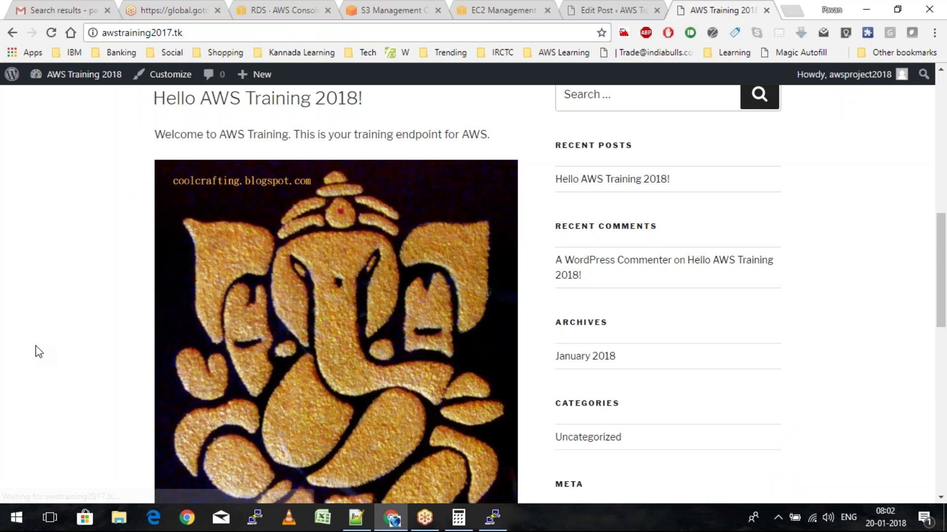
# Open the forest image Walker.jpg alone to confirm it comes from wp-content/uploads/2018/01
pyautogui.scroll(-8, 39, 352)
pyautogui.rightClick(217, 310)
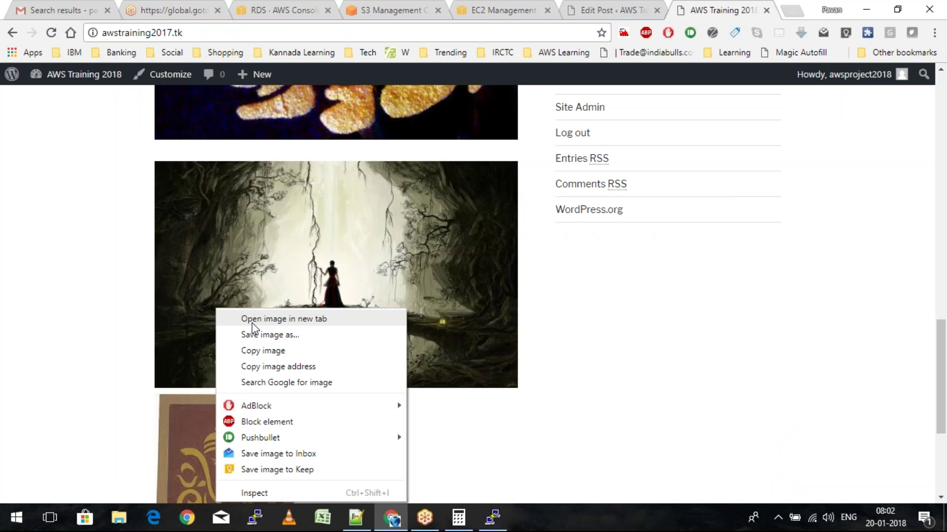
pyautogui.click(253, 318)
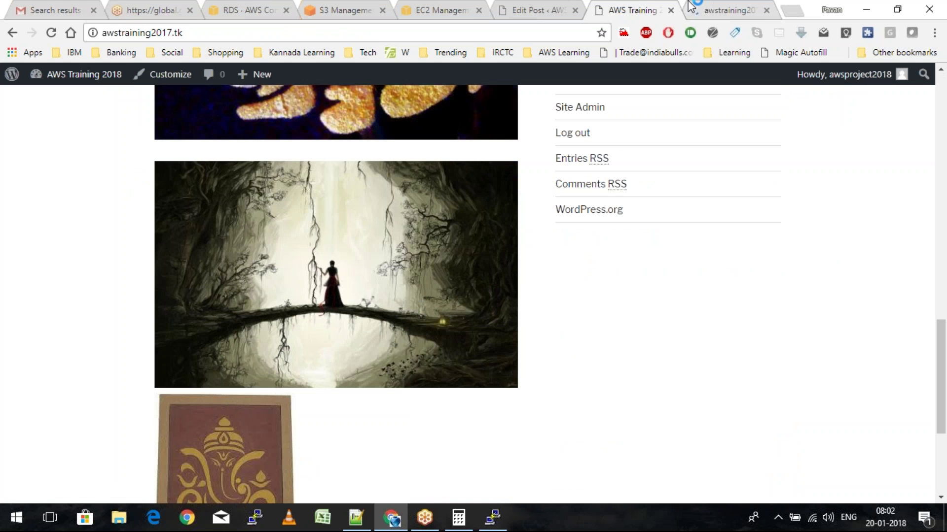
pyautogui.click(690, 6)
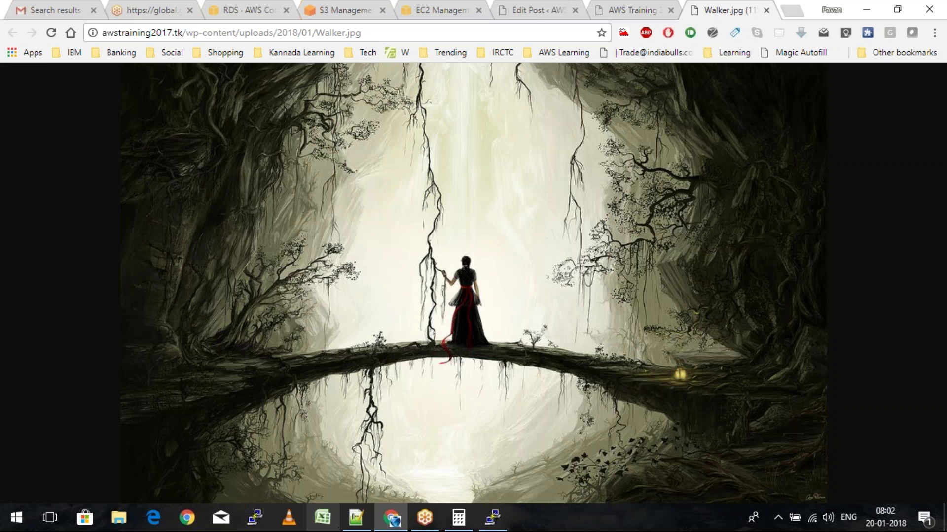
pyautogui.moveTo(364, 524)
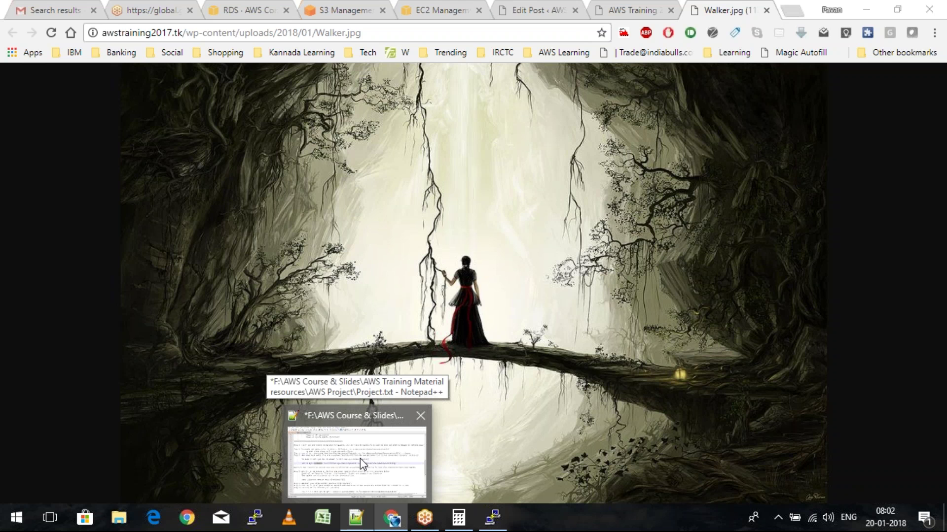
pyautogui.click(360, 459)
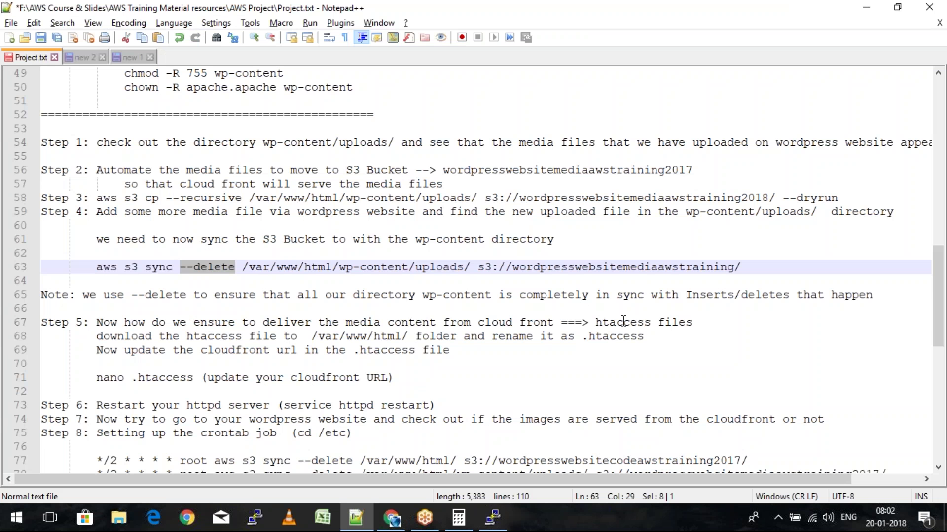
# Review Step 5 of the notes, highlighting the /var/www/html/ path on line 68
pyautogui.click(623, 321)
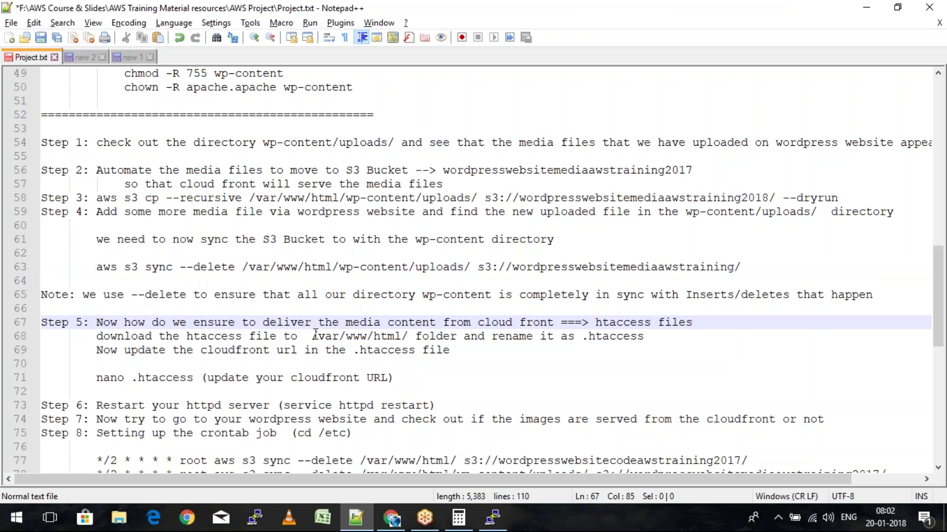
pyautogui.moveTo(314, 336); pyautogui.dragTo(415, 337)
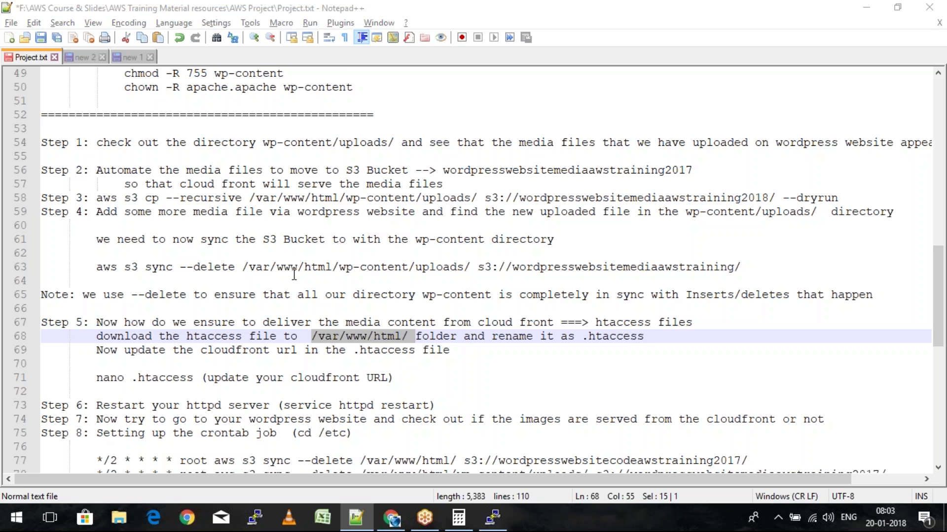
pyautogui.hotkey('alt', 'Tab')
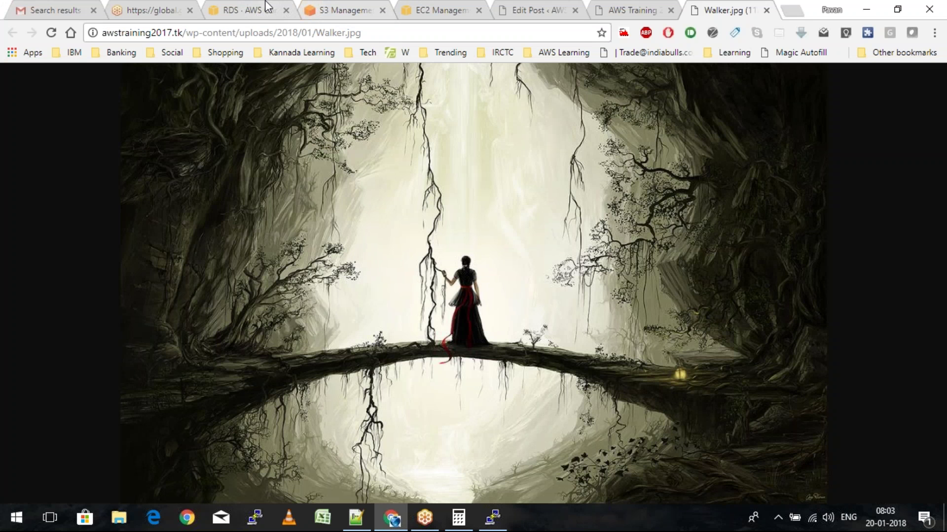
# Filter the awstraining2018 bucket for htaccess and copy the object's link
pyautogui.click(341, 7)
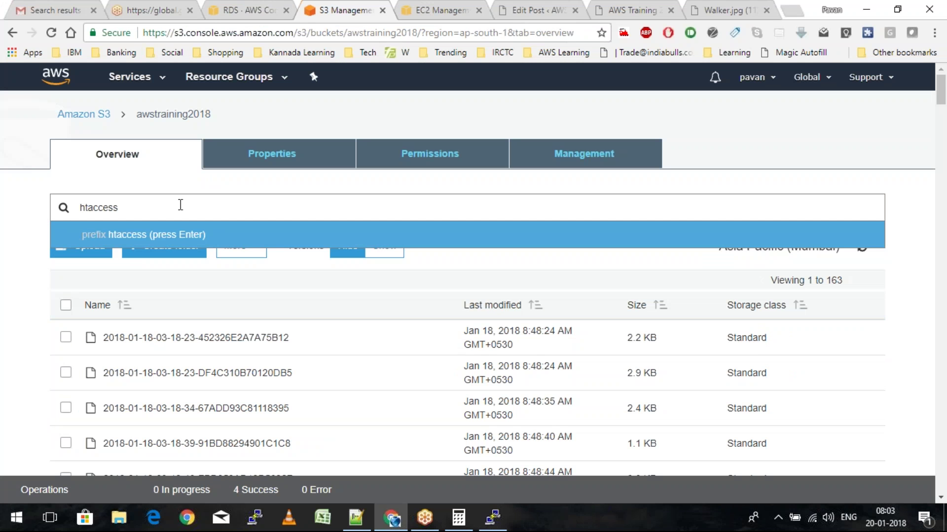
pyautogui.press('Return')
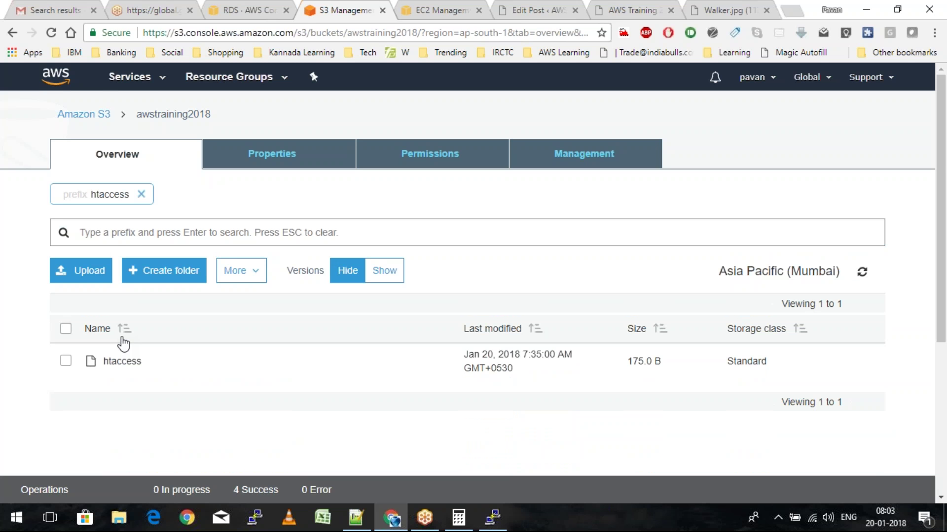
pyautogui.click(122, 361)
pyautogui.moveTo(335, 425); pyautogui.dragTo(48, 425)
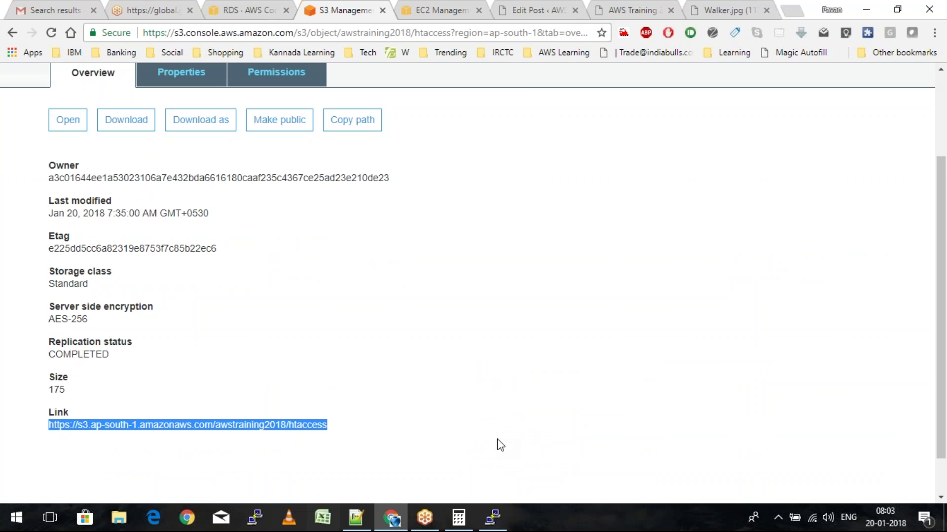
pyautogui.click(495, 526)
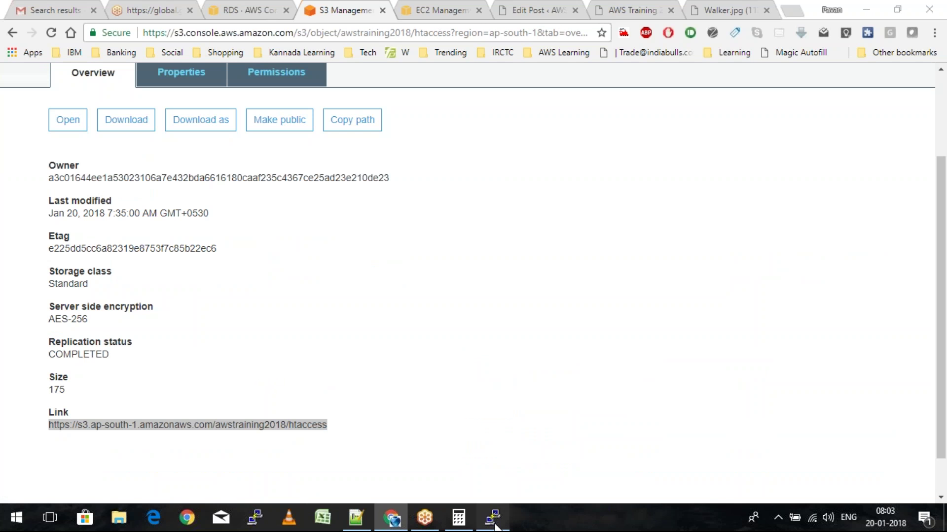
pyautogui.click(495, 525)
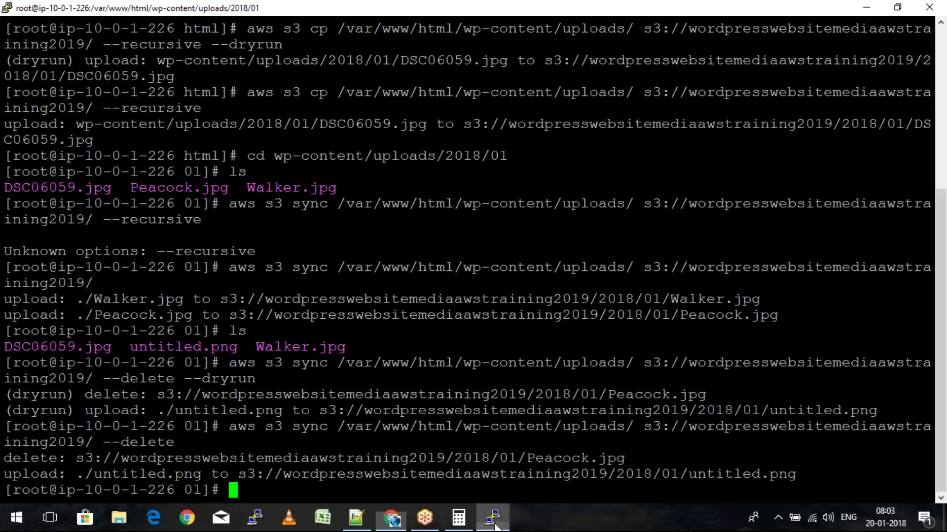
# Download htaccess into the uploads folder, then remove it with rm -rf htaccess
pyautogui.rightClick(388, 363)
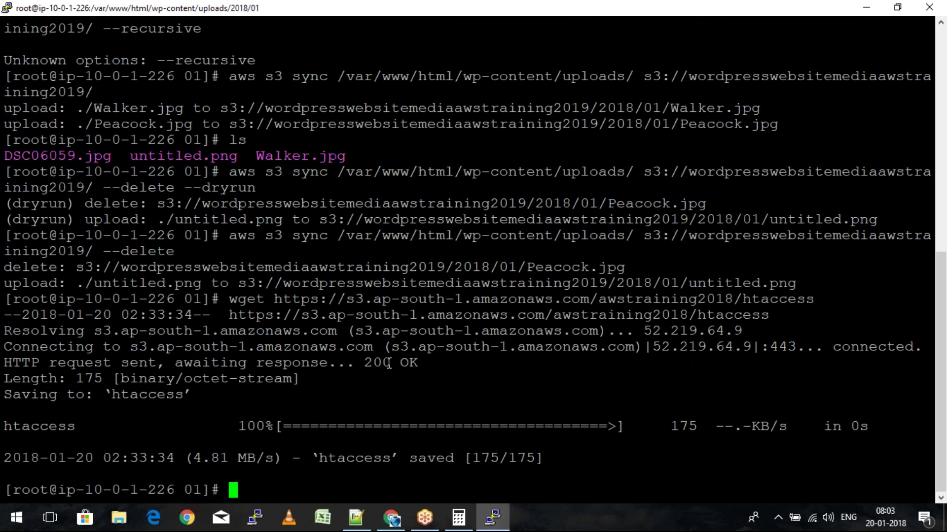
pyautogui.write('ls')
pyautogui.press('Return')
pyautogui.write('rm -rf ')
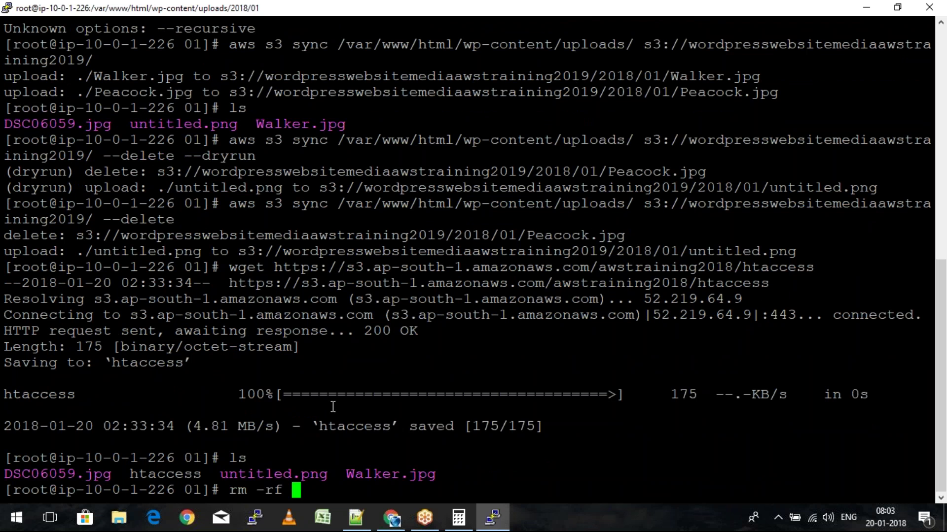
pyautogui.write('htaccess')
pyautogui.press('Return')
pyautogui.write('ls')
pyautogui.press('Return')
# Move up to /var/www/html and wget htaccess from the awstraining2018 S3 bucket
pyautogui.write('cd')
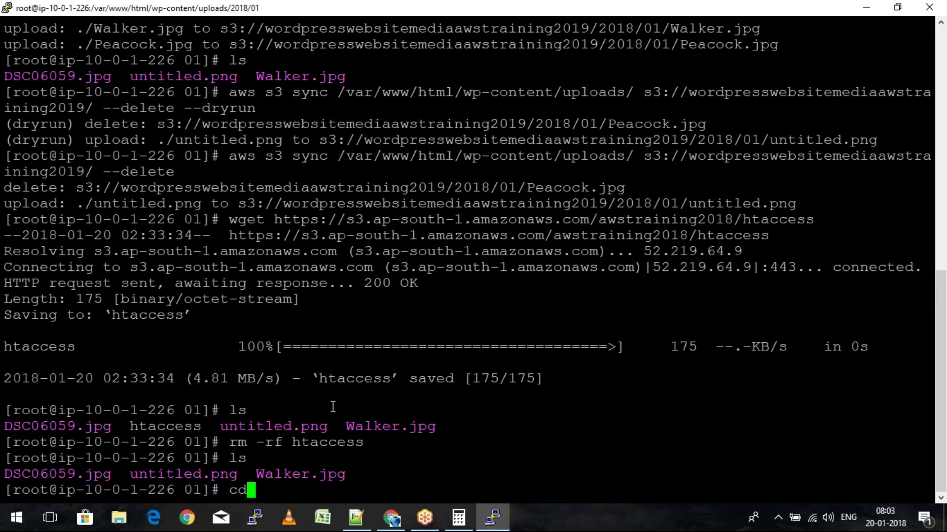
pyautogui.write(' ..')
pyautogui.press('Return')
pyautogui.write('cd ..')
pyautogui.press('Return')
pyautogui.write('cd ..')
pyautogui.press('Return')
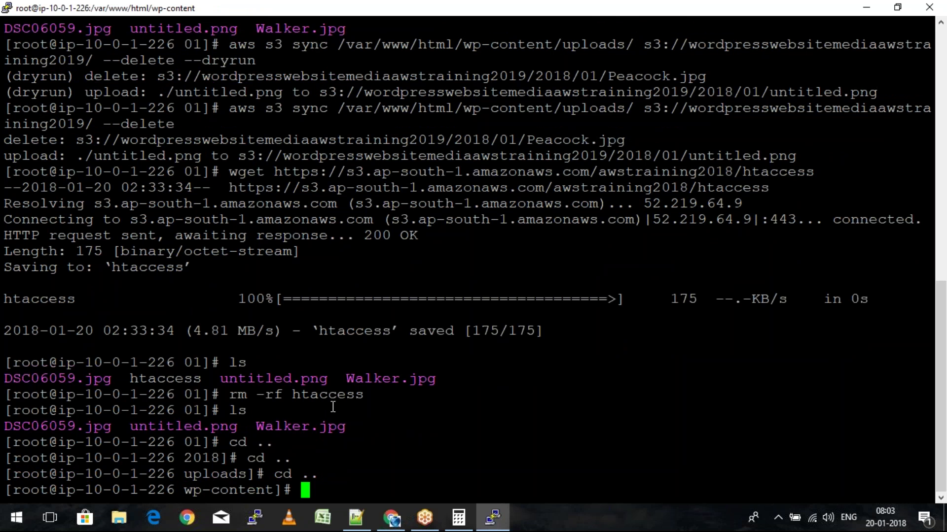
pyautogui.write('cd ..')
pyautogui.press('Return')
pyautogui.write('wget https://s3.ap-south-1.amazonaws.com/awstraining2018/htaccess')
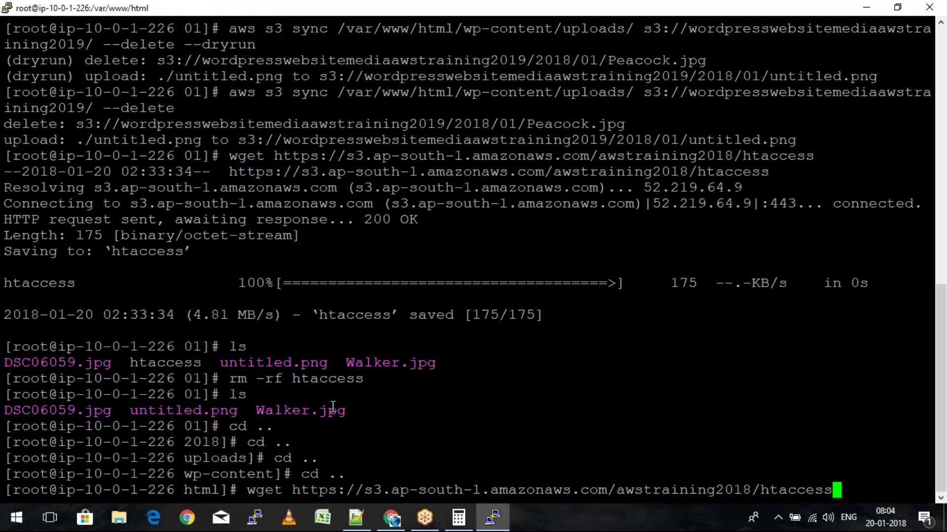
pyautogui.press('Return')
pyautogui.write('ls')
pyautogui.press('Return')
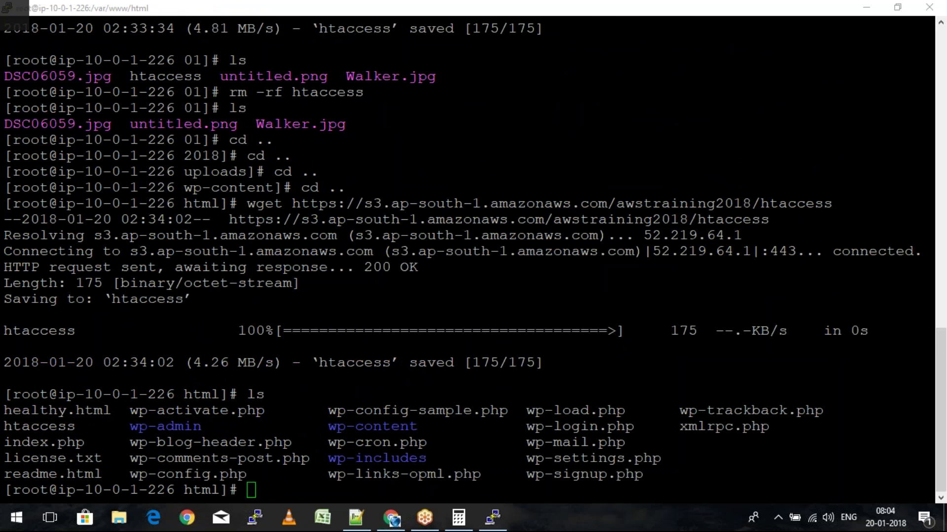
pyautogui.hotkey('alt', 'Tab')
pyautogui.hotkey('alt', 'Tab')
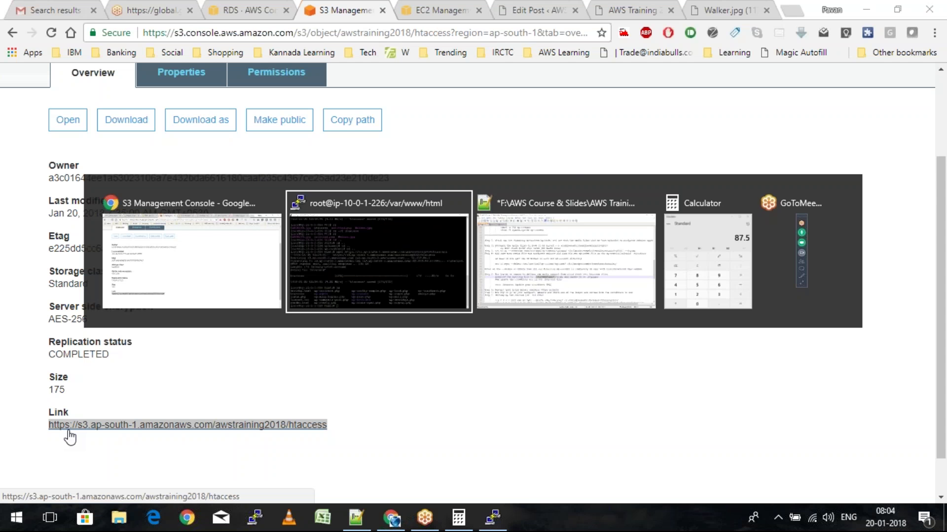
# Rename htaccess to .htaccess and confirm the hidden file with ls -a
pyautogui.write('mv htaccess .htaccess')
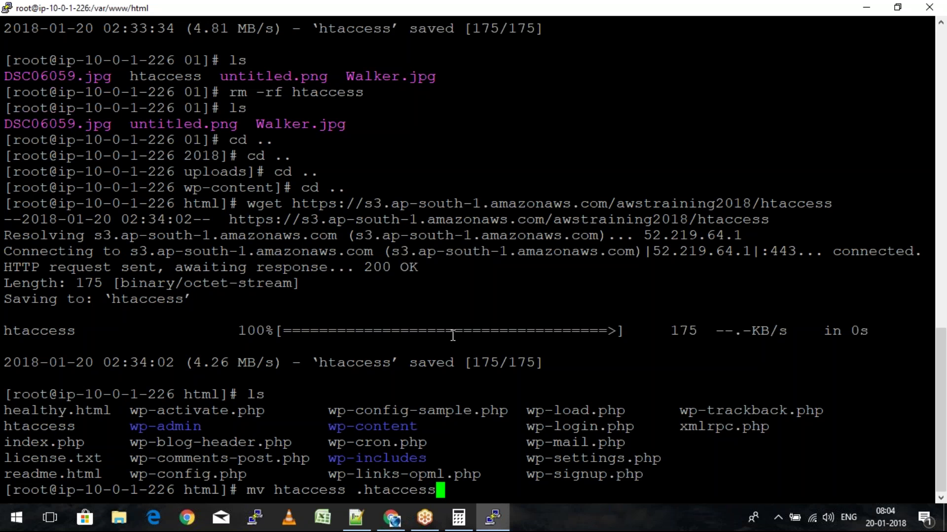
pyautogui.press('Return')
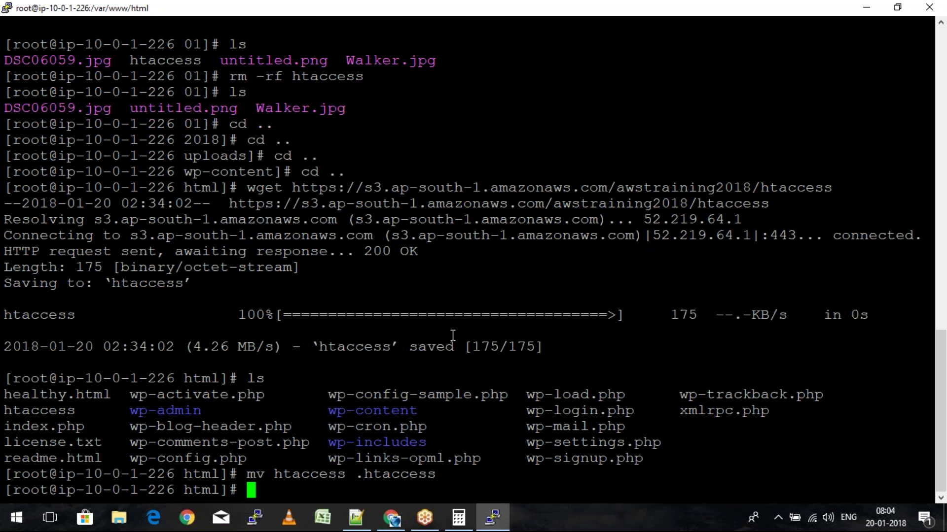
pyautogui.write('ls')
pyautogui.press('Return')
pyautogui.write('ls')
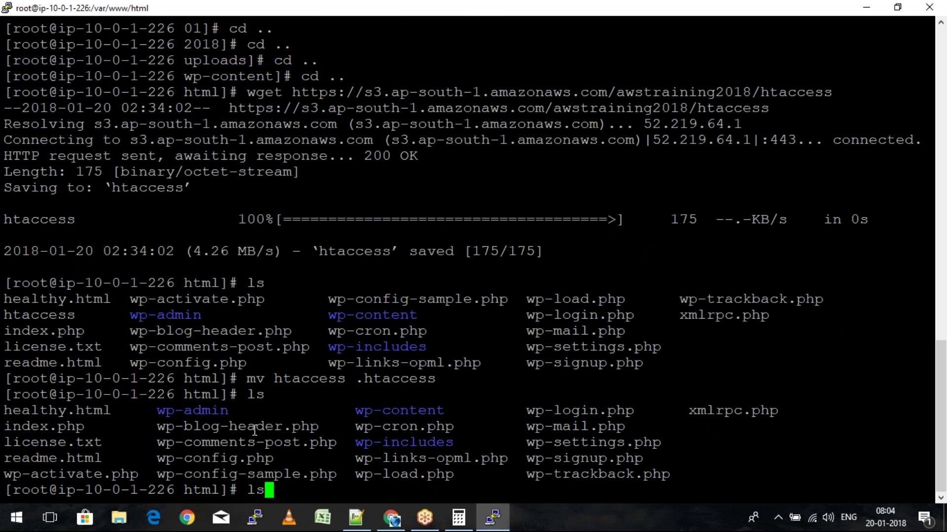
pyautogui.write(' -a')
pyautogui.press('Return')
# Clear the terminal and open .htaccess in nano
pyautogui.moveTo(5, 458); pyautogui.dragTo(86, 458)
pyautogui.click(329, 489)
pyautogui.write('clear')
pyautogui.press('Return')
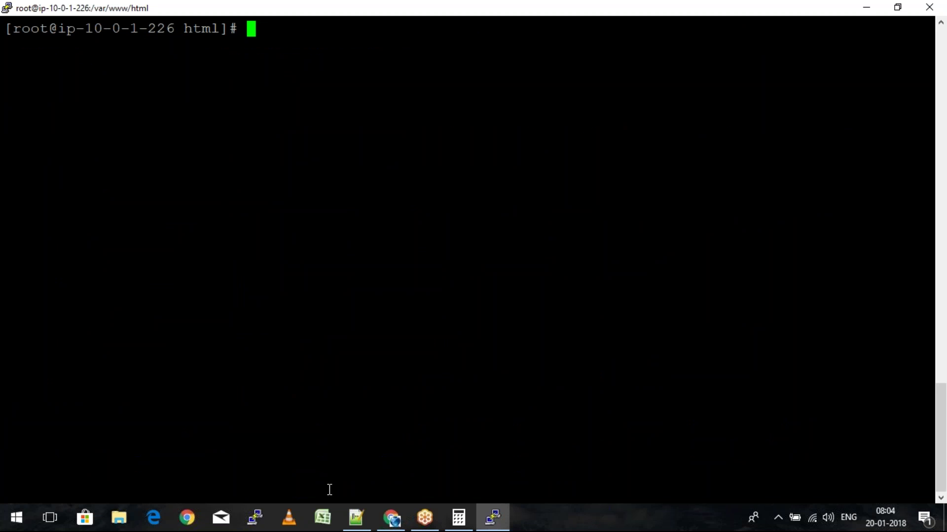
pyautogui.write('nano .htaccess')
pyautogui.press('Return')
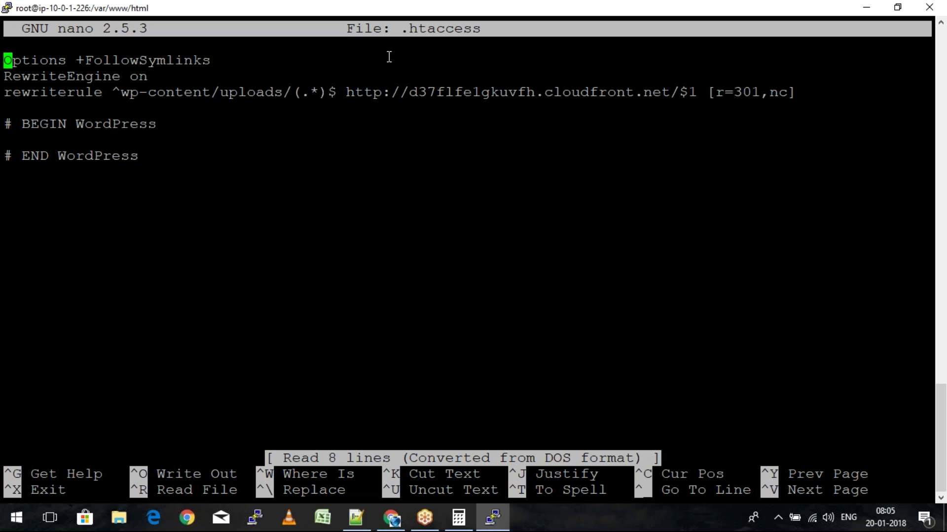
# Delete the old CloudFront subdomain from the uploads rewrite rule
pyautogui.press('Down')
pyautogui.press('Down')
pyautogui.press('End')
pyautogui.press('Left')
pyautogui.press('Left')
pyautogui.press('Left')
pyautogui.press('Left')
pyautogui.press('Left')
pyautogui.press('Left')
pyautogui.press('Left')
pyautogui.press('Left')
pyautogui.press('Left')
pyautogui.press('Left')
pyautogui.press('Left')
pyautogui.press('Left')
pyautogui.press('Left')
pyautogui.press('Left')
pyautogui.press('Left')
pyautogui.press('Left')
pyautogui.press('Left')
pyautogui.press('Left')
pyautogui.press('Left')
pyautogui.press('Left')
pyautogui.press('Left')
pyautogui.press('Left')
pyautogui.press('Left')
pyautogui.press('Left')
pyautogui.press('Left')
pyautogui.press('Left')
pyautogui.press('Left')
pyautogui.press('Left')
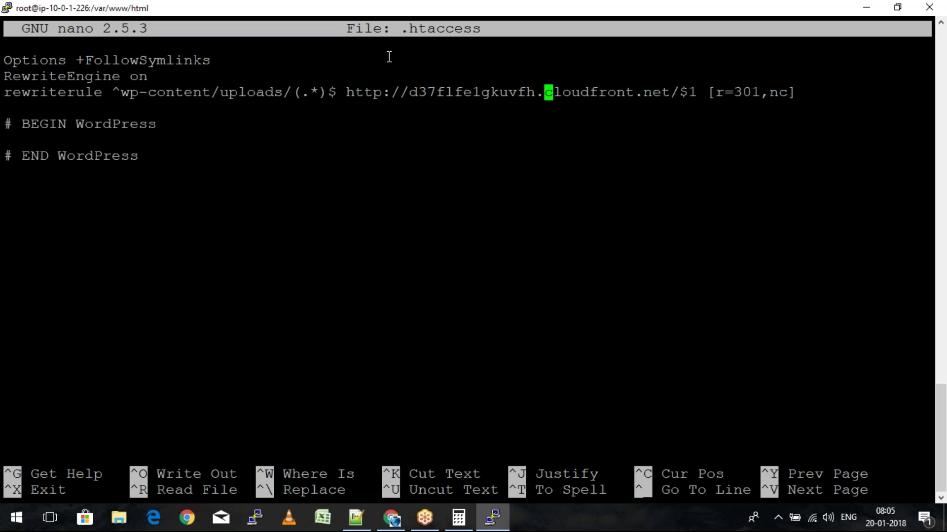
pyautogui.press('Left')
pyautogui.press('BackSpace')
pyautogui.press('BackSpace')
pyautogui.press('BackSpace')
pyautogui.press('BackSpace')
pyautogui.press('BackSpace')
pyautogui.press('BackSpace')
pyautogui.press('BackSpace')
pyautogui.press('BackSpace')
pyautogui.press('BackSpace')
pyautogui.press('BackSpace')
pyautogui.press('BackSpace')
pyautogui.press('BackSpace')
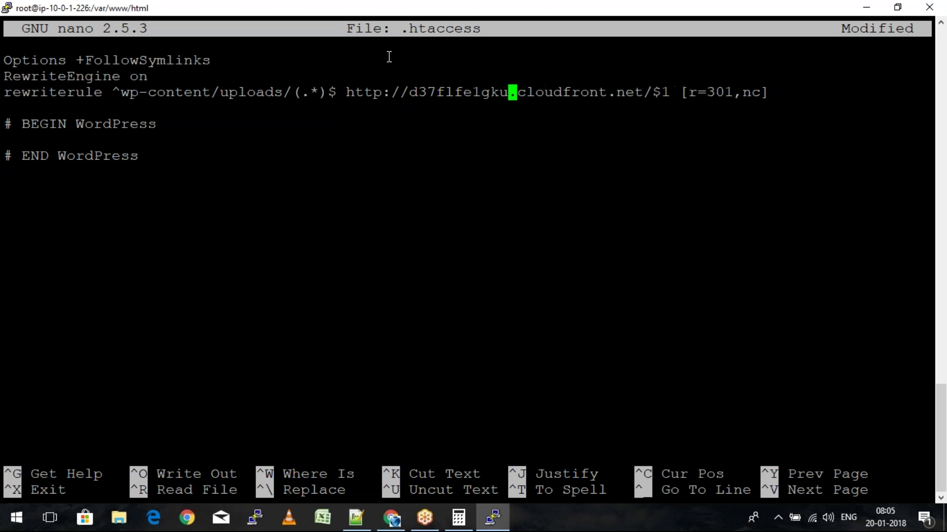
pyautogui.press('BackSpace')
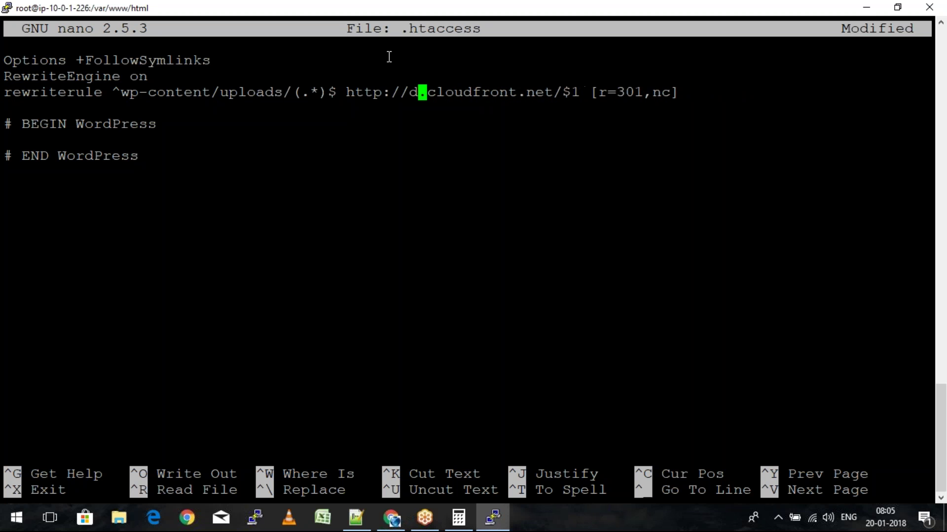
pyautogui.press('BackSpace')
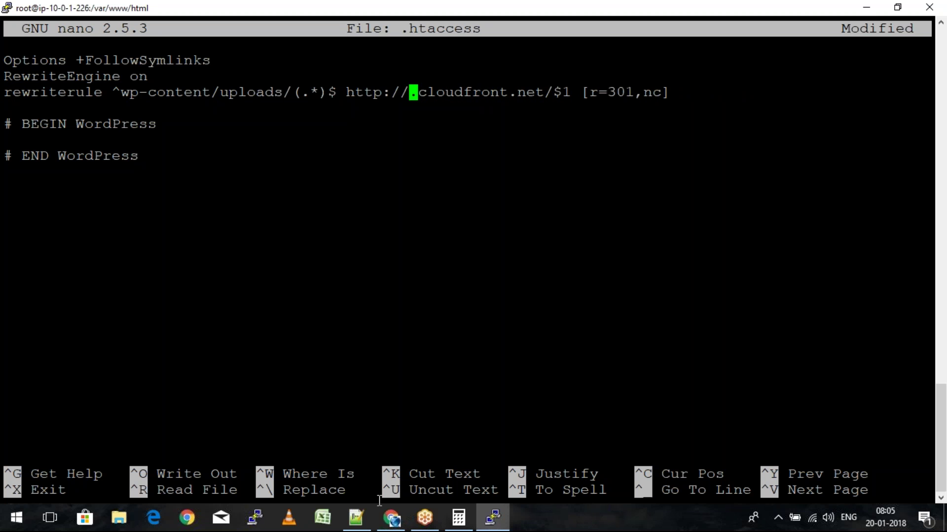
pyautogui.click(392, 518)
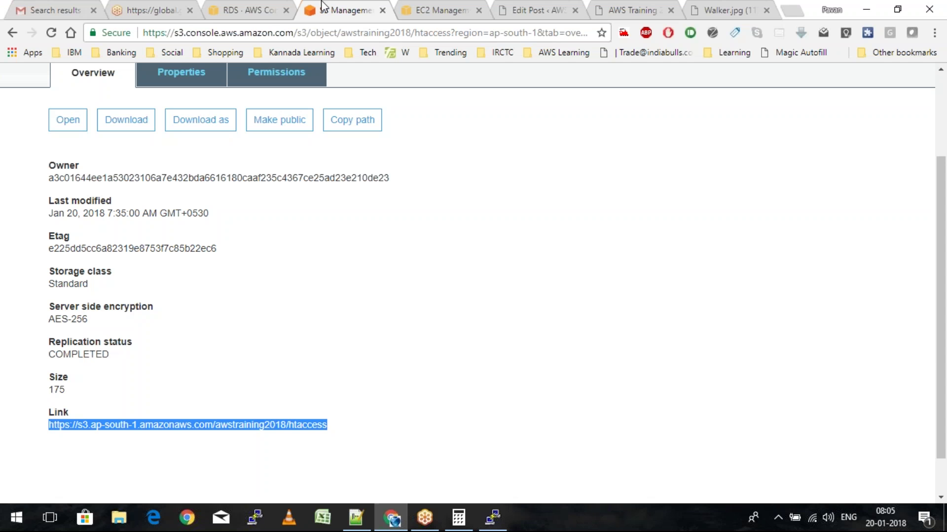
# Open the CloudFront console from the Services list
pyautogui.click(245, 6)
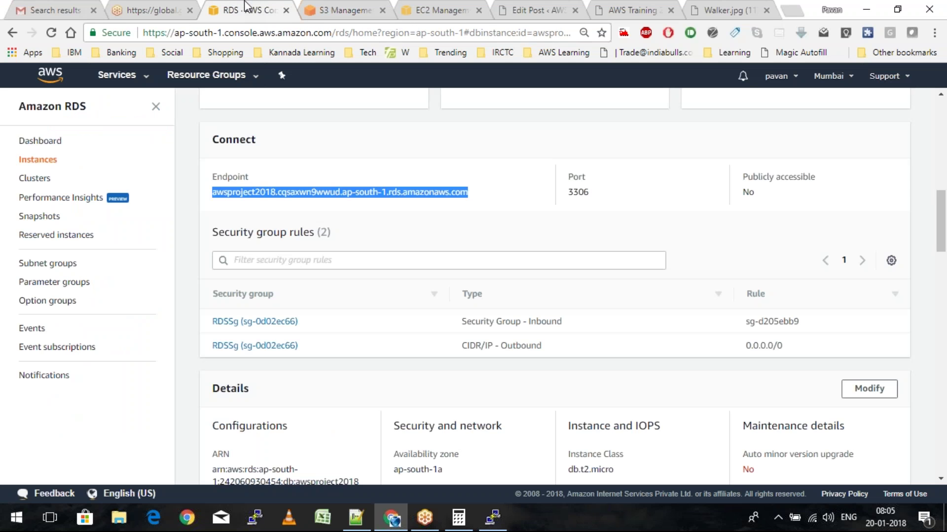
pyautogui.click(117, 75)
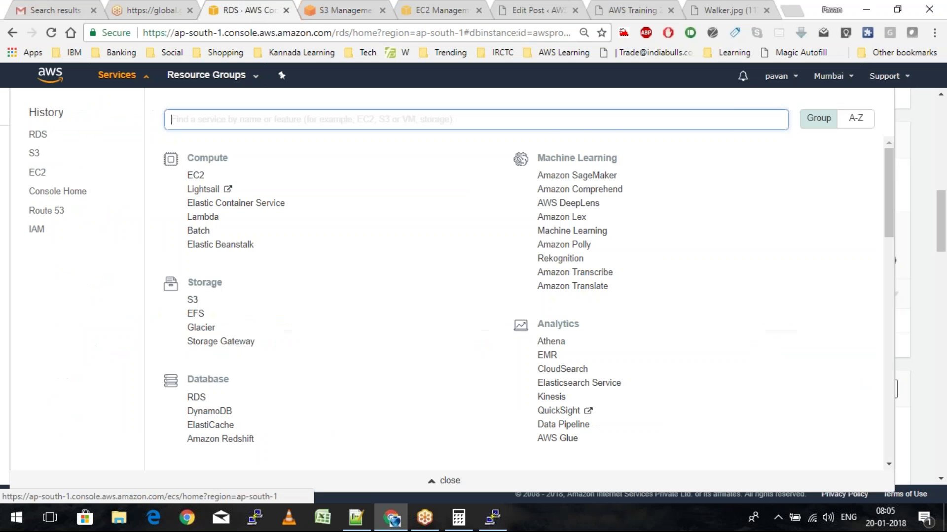
pyautogui.scroll(-5, 208, 375)
pyautogui.click(209, 375)
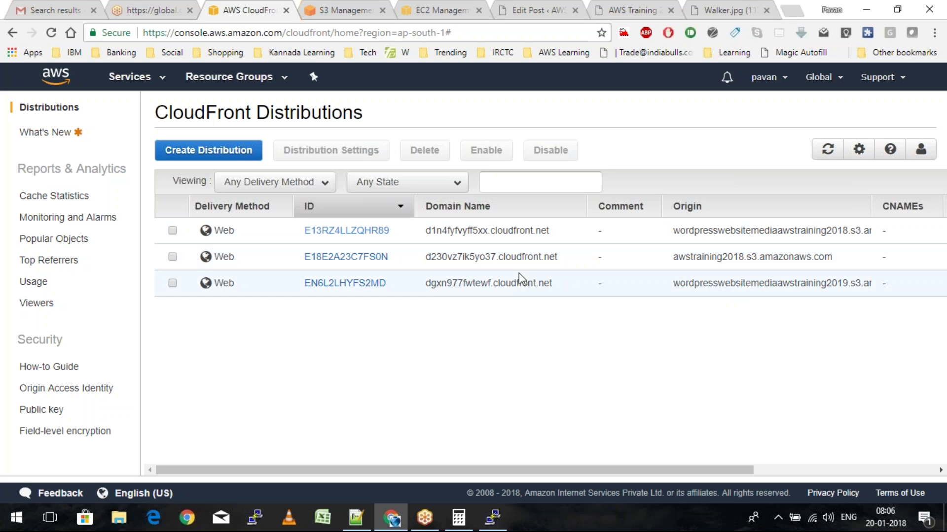
# Copy the dgxn977fwtewf domain prefix and paste it into the .htaccess rewrite rule
pyautogui.moveTo(427, 282); pyautogui.dragTo(495, 285)
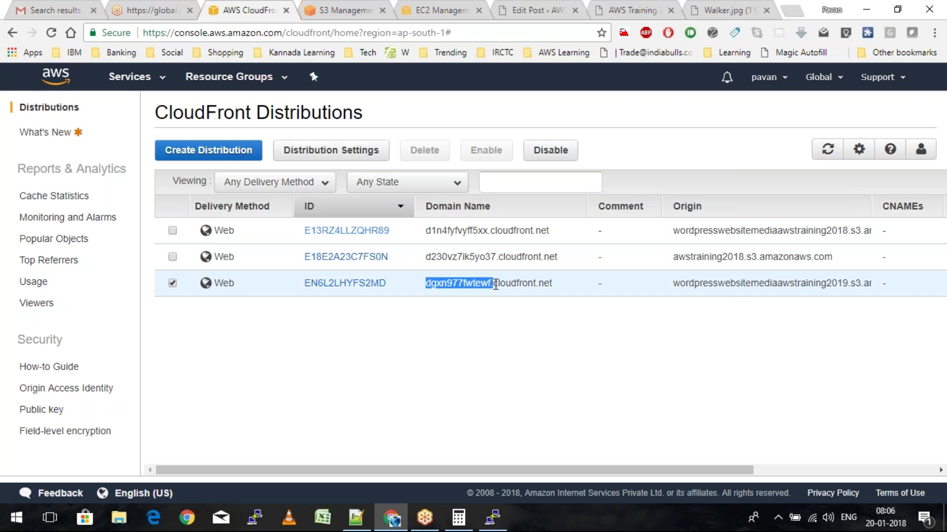
pyautogui.hotkey('ctrl', 'c')
pyautogui.hotkey('alt', 'Tab')
pyautogui.rightClick(496, 284)
pyautogui.press('BackSpace')
pyautogui.press('Right')
pyautogui.press('Right')
pyautogui.press('Right')
pyautogui.press('Right')
pyautogui.press('Right')
pyautogui.press('Right')
pyautogui.press('Right')
pyautogui.press('Right')
pyautogui.press('Right')
pyautogui.press('Right')
pyautogui.press('Right')
pyautogui.press('Right')
pyautogui.press('Right')
pyautogui.press('Right')
pyautogui.press('Right')
pyautogui.press('Right')
pyautogui.press('Right')
pyautogui.press('Right')
pyautogui.press('Right')
pyautogui.press('Right')
pyautogui.press('Right')
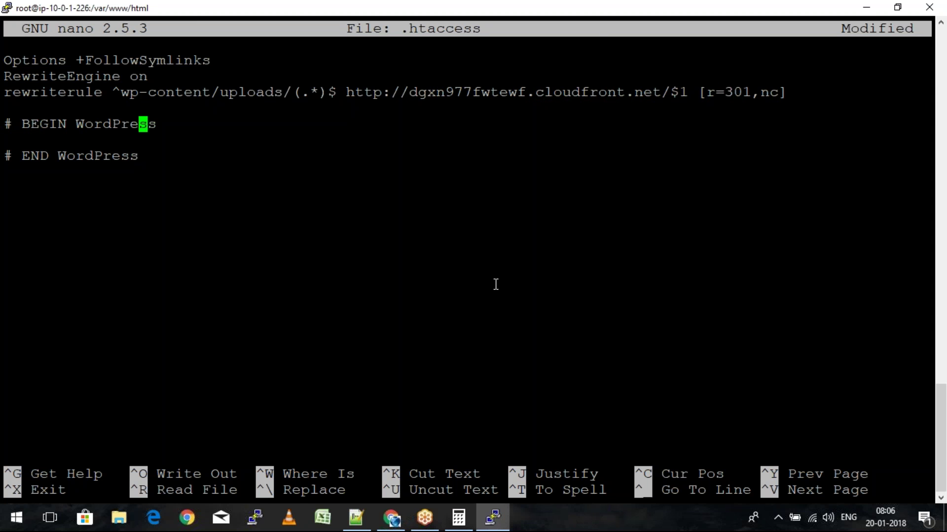
# Save .htaccess, exit nano, and bring up the Project.txt notes at Step 6
pyautogui.hotkey('ctrl', 'o')
pyautogui.press('Return')
pyautogui.hotkey('ctrl', 'x')
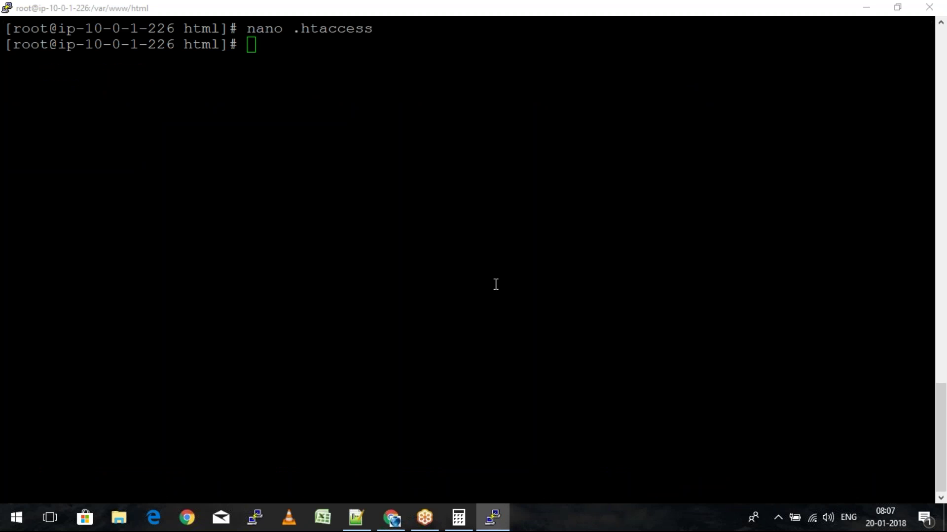
pyautogui.hotkey('alt', 'Tab')
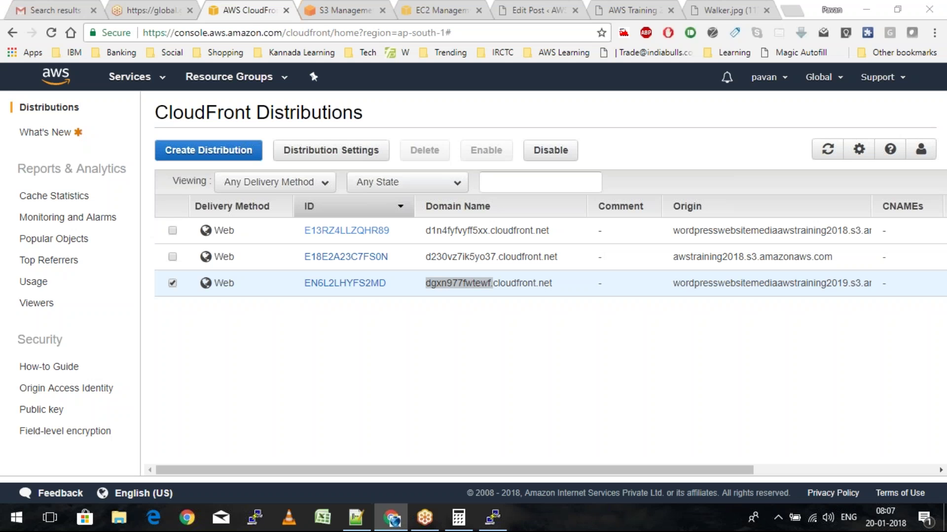
pyautogui.hotkey('alt', 'Tab')
pyautogui.hotkey('alt', 'Tab')
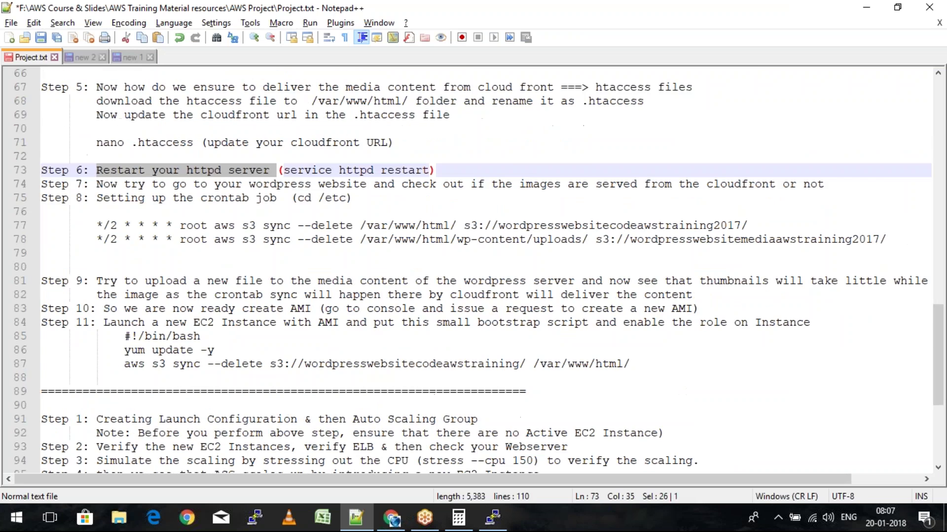
# Restart the web server with service httpd stop, then service httpd start
pyautogui.hotkey('alt', 'Tab')
pyautogui.write('service httpd stop')
pyautogui.press('Return')
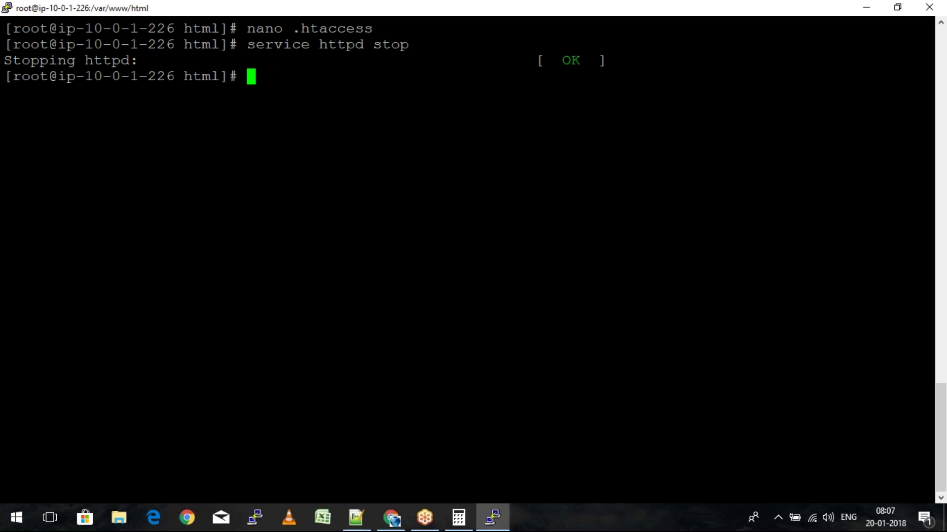
pyautogui.press('Up')
pyautogui.press('BackSpace')
pyautogui.press('BackSpace')
pyautogui.press('BackSpace')
pyautogui.write('tart')
pyautogui.press('Return')
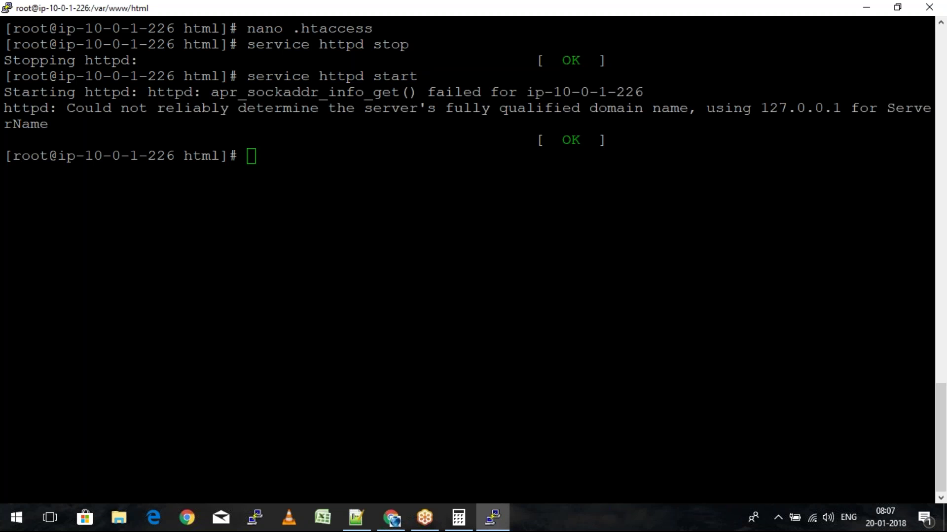
# Check Step 7 on verifying images, then untick the EN6L2LHYFS2MD distribution in CloudFront
pyautogui.click(392, 518)
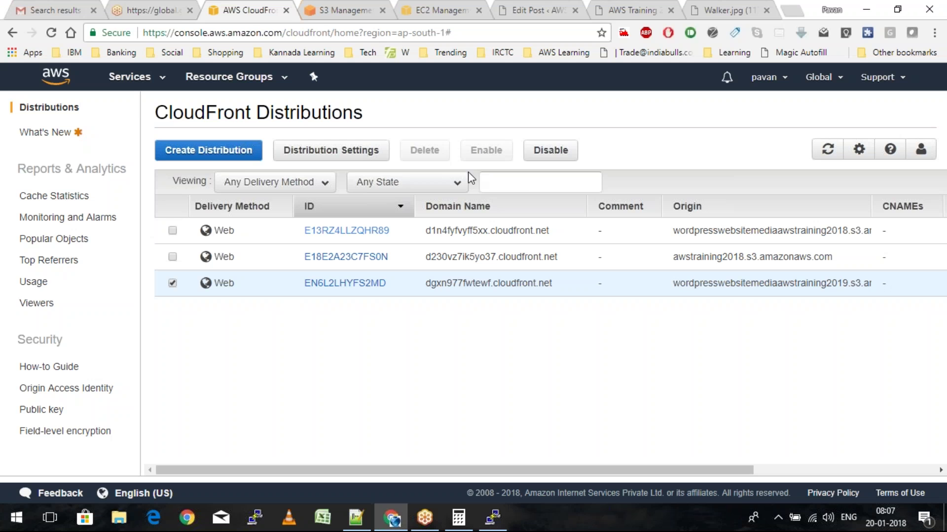
pyautogui.click(349, 521)
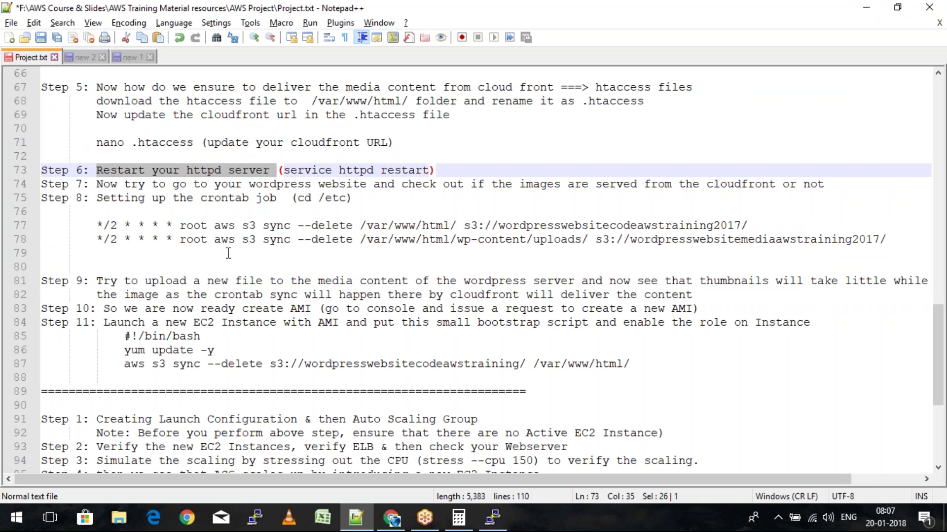
pyautogui.moveTo(98, 184); pyautogui.dragTo(803, 184)
pyautogui.hotkey('alt', 'Tab')
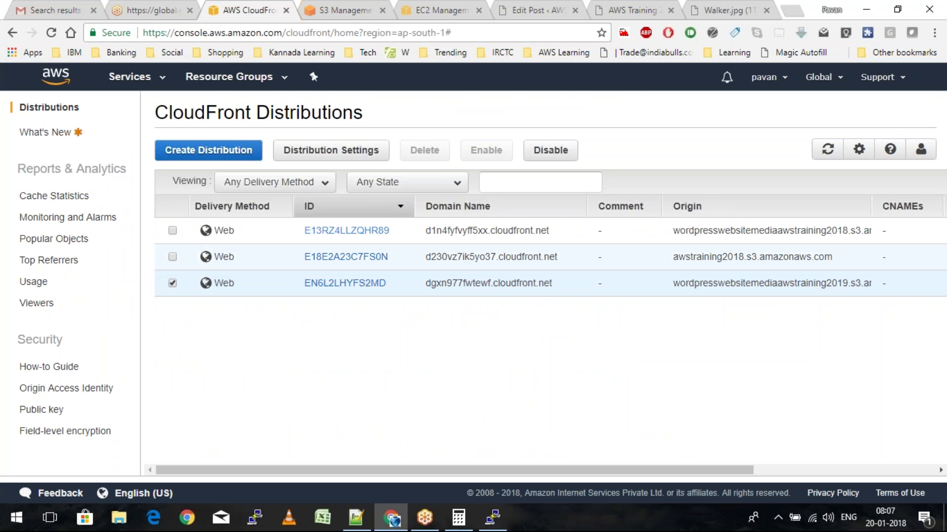
pyautogui.click(172, 284)
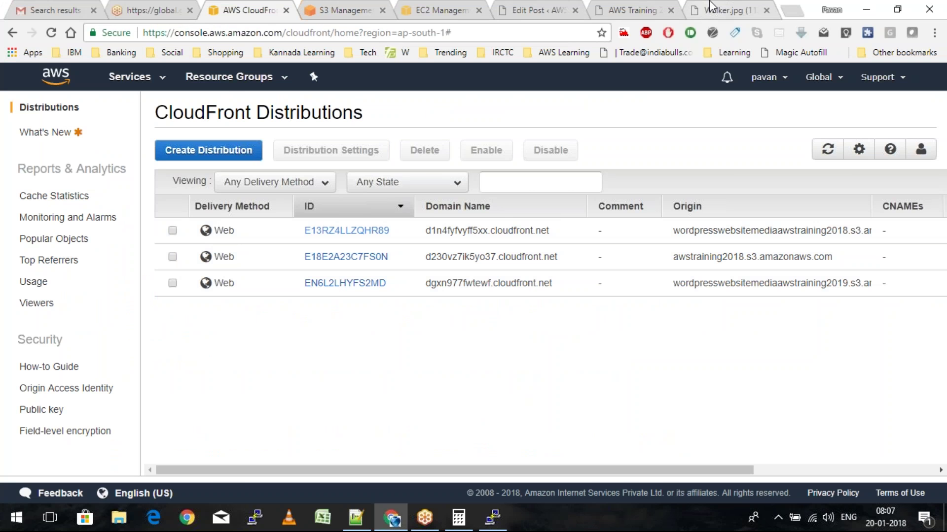
# Close the Walker.jpg tab, reload the blog, and open a post image to confirm its CloudFront domain
pyautogui.click(725, 10)
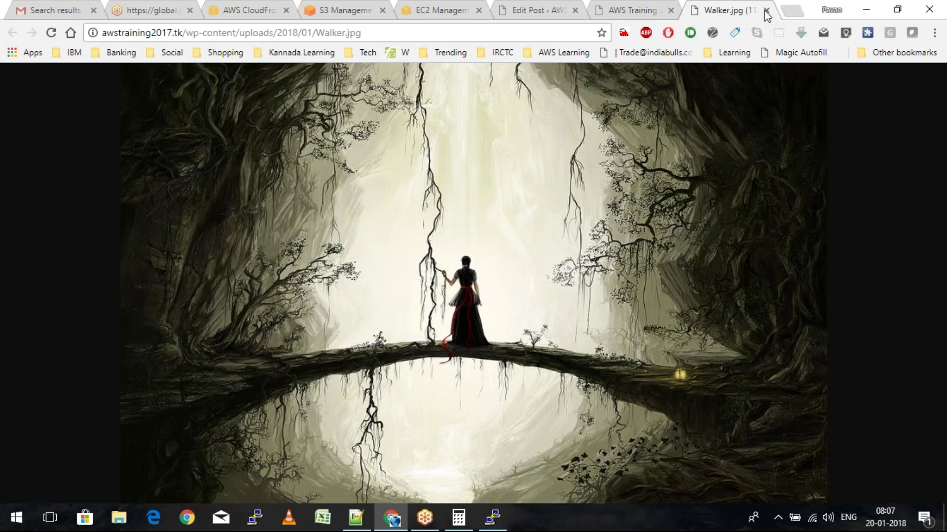
pyautogui.click(765, 10)
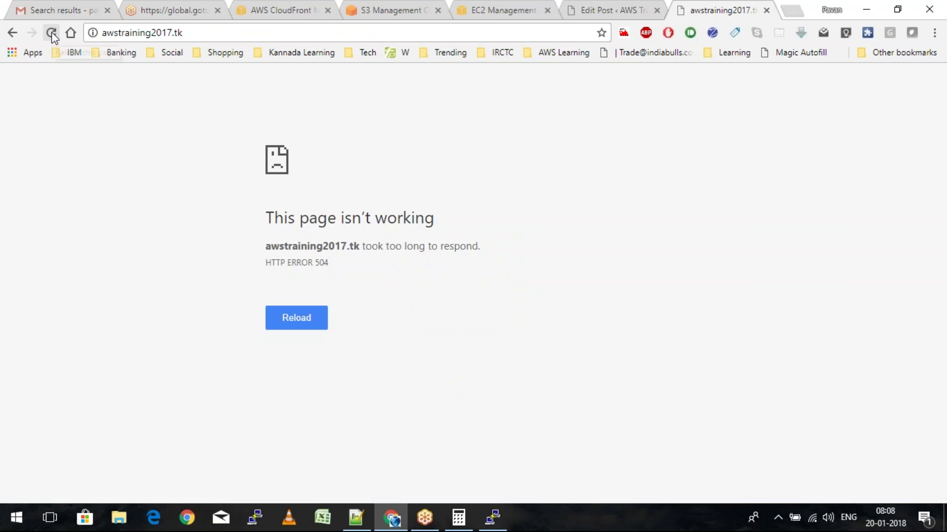
pyautogui.click(51, 33)
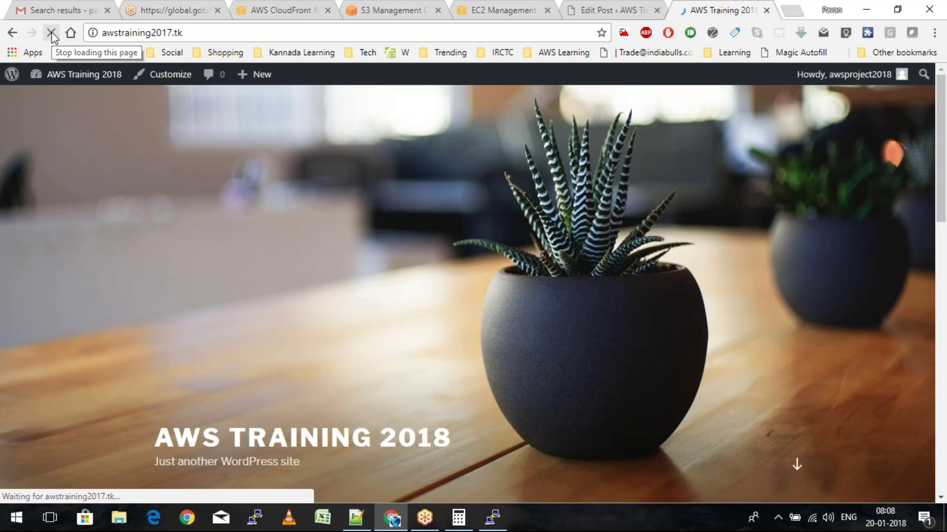
pyautogui.rightClick(233, 279)
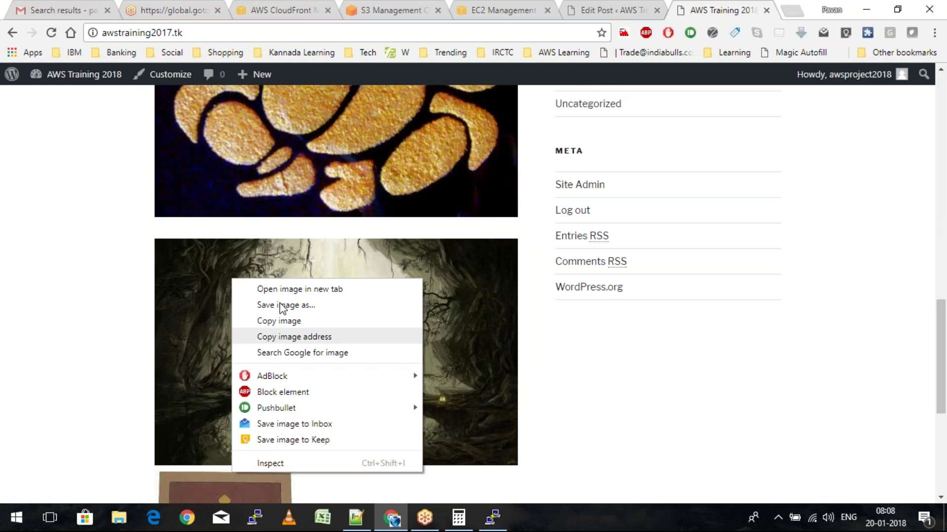
pyautogui.click(299, 289)
pyautogui.moveTo(102, 33); pyautogui.dragTo(319, 34)
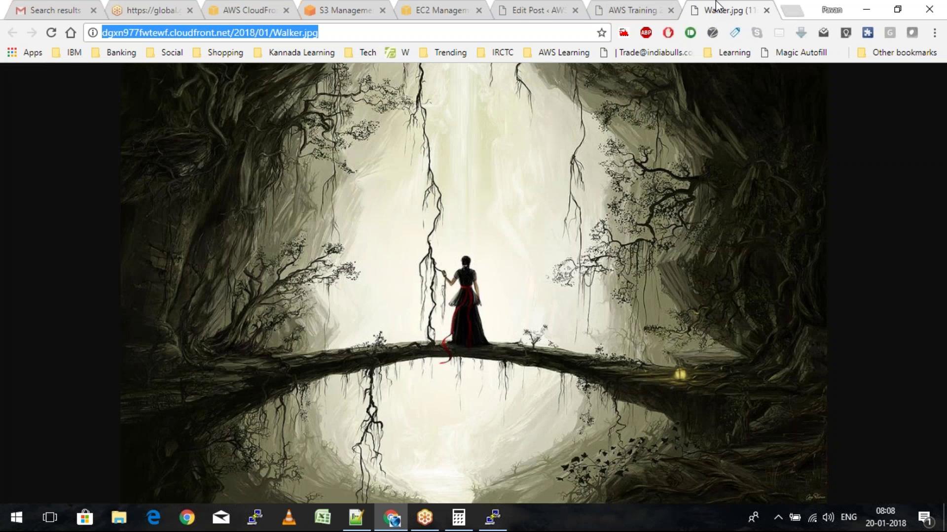
pyautogui.click(634, 10)
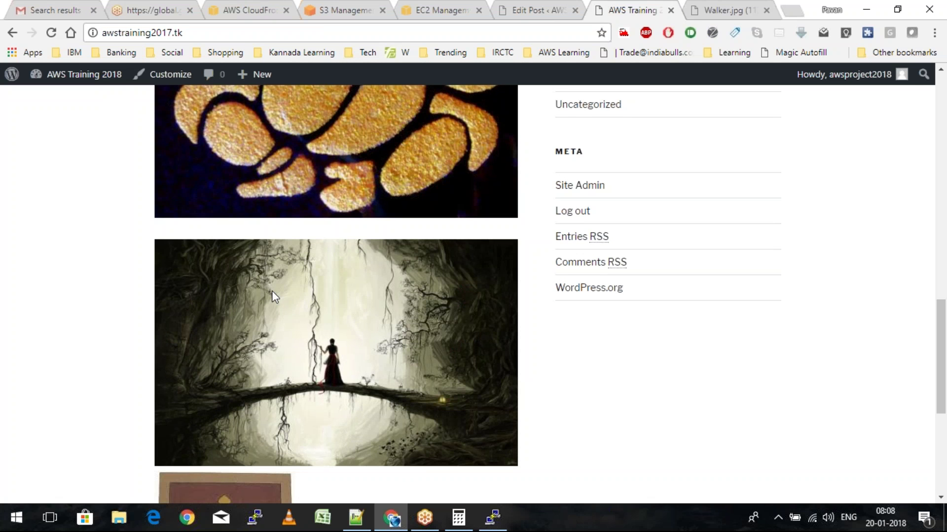
pyautogui.scroll(2, 274, 296)
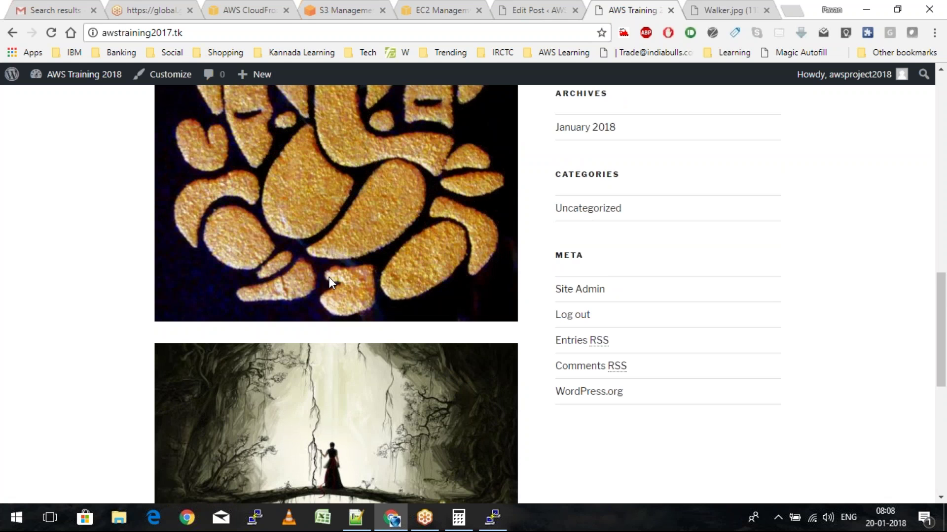
# Load the copied DSC06059.jpg image address in a new tab
pyautogui.hotkey('ctrl', 't')
pyautogui.hotkey('ctrl', 'v')
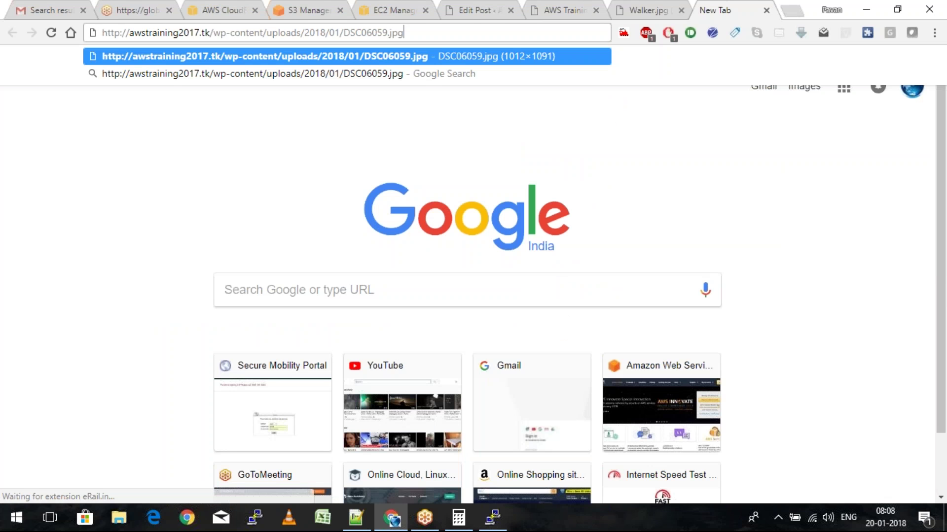
pyautogui.press('Escape')
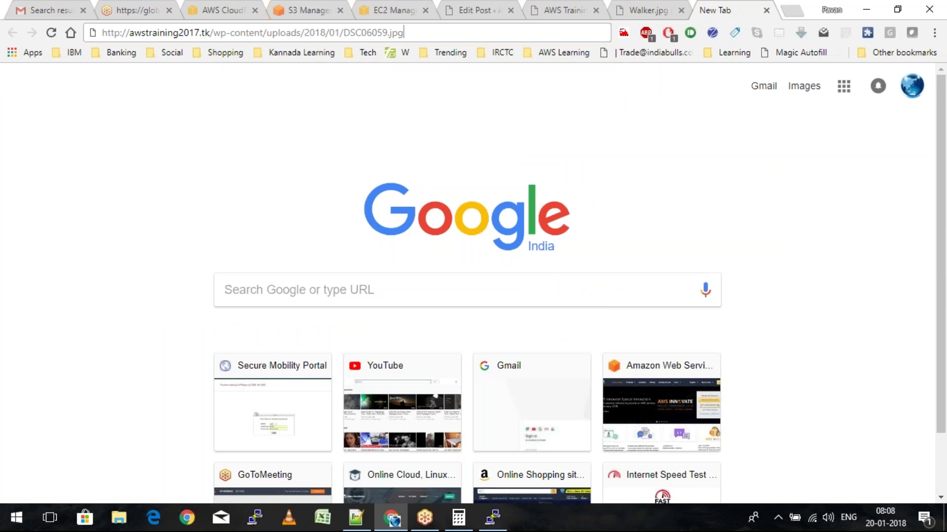
pyautogui.press('Return')
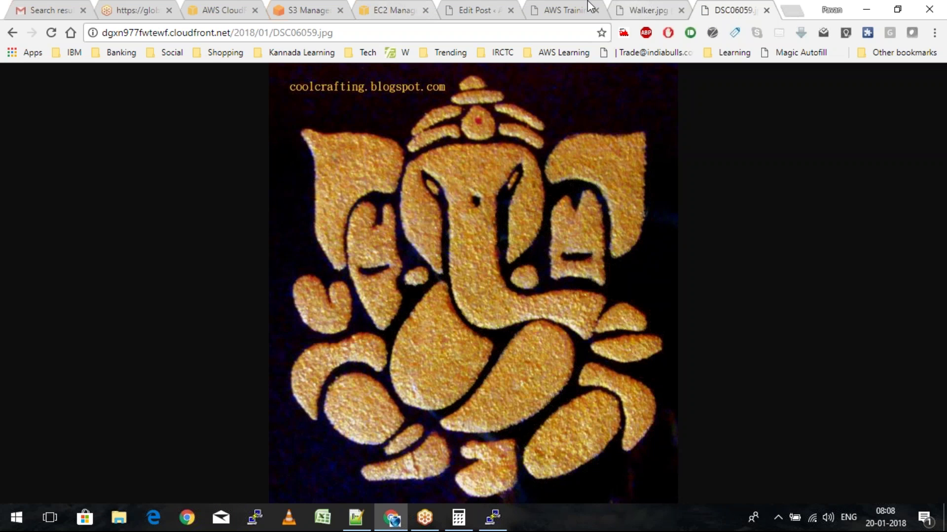
# Open the Ganesha card image untitled.png on its own and check its CloudFront address
pyautogui.click(547, 7)
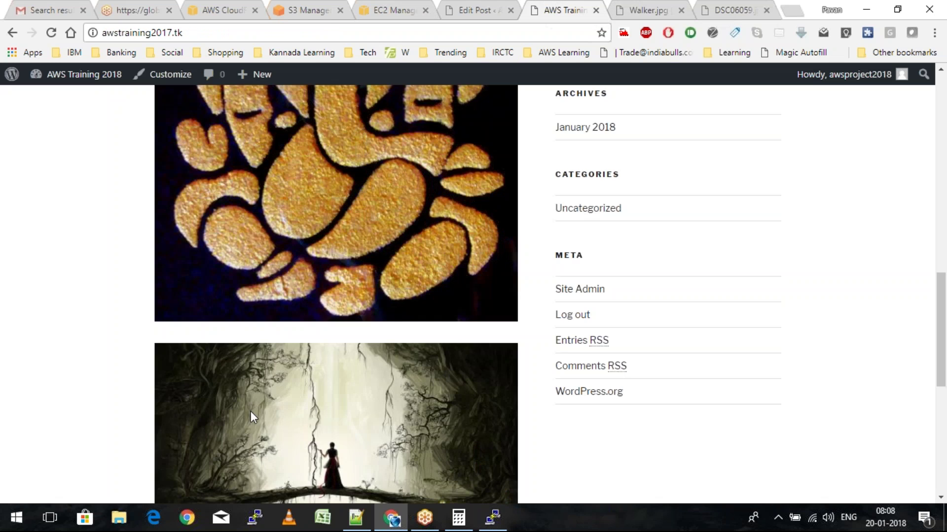
pyautogui.scroll(-8, 251, 412)
pyautogui.rightClick(227, 228)
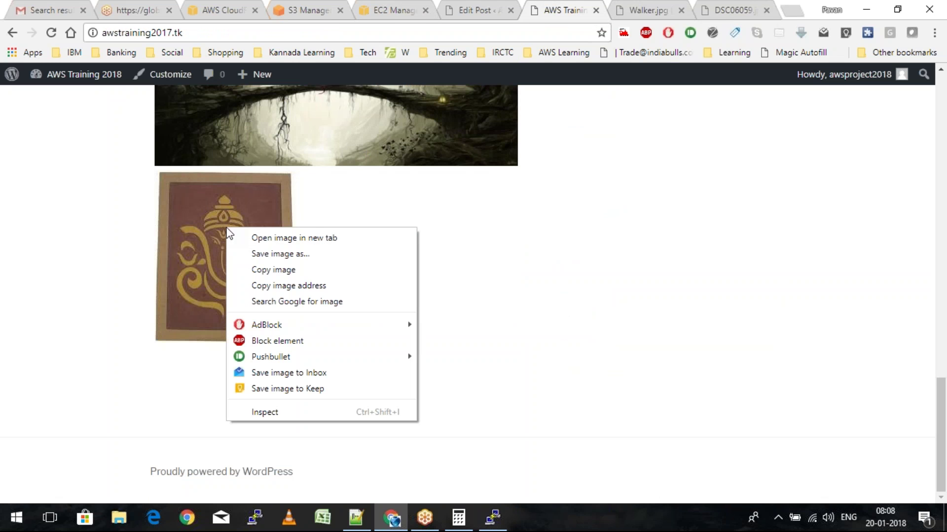
pyautogui.click(262, 239)
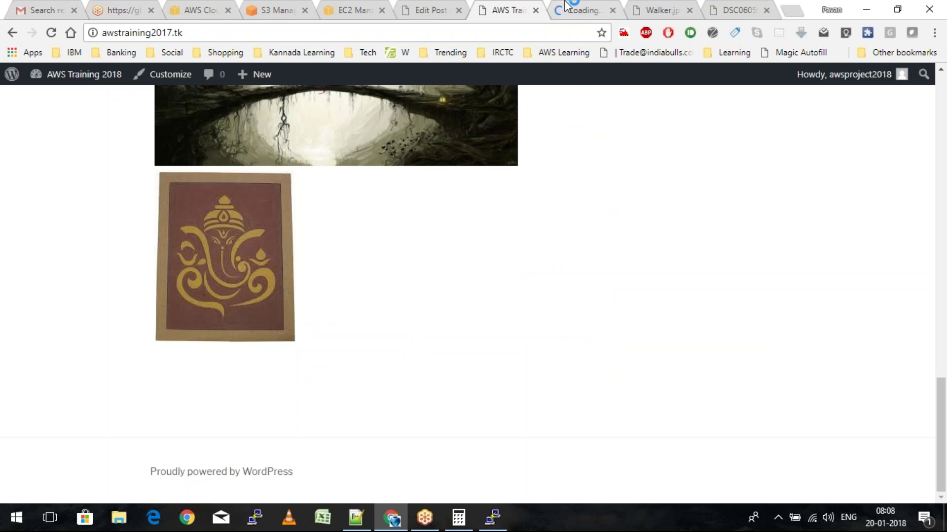
pyautogui.click(566, 7)
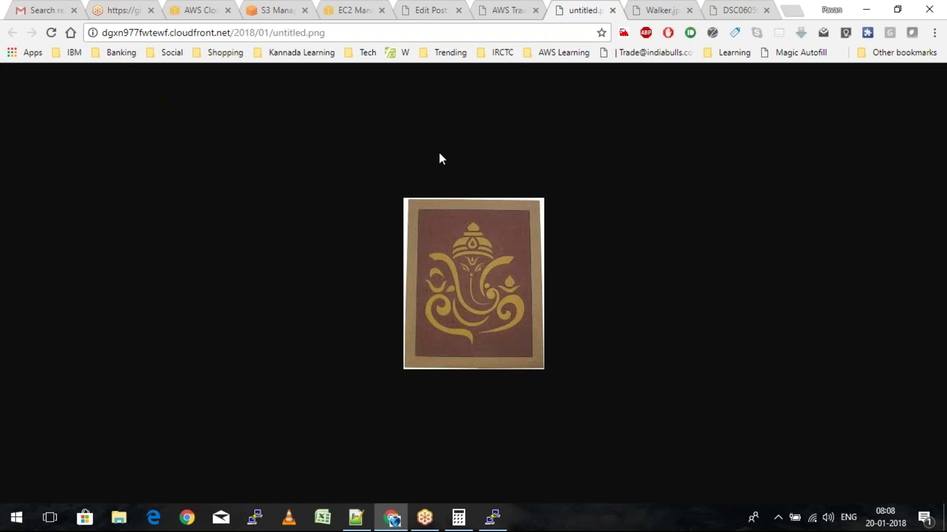
pyautogui.hotkey('ctrl', 'shift', 'Tab')
pyautogui.click(234, 37)
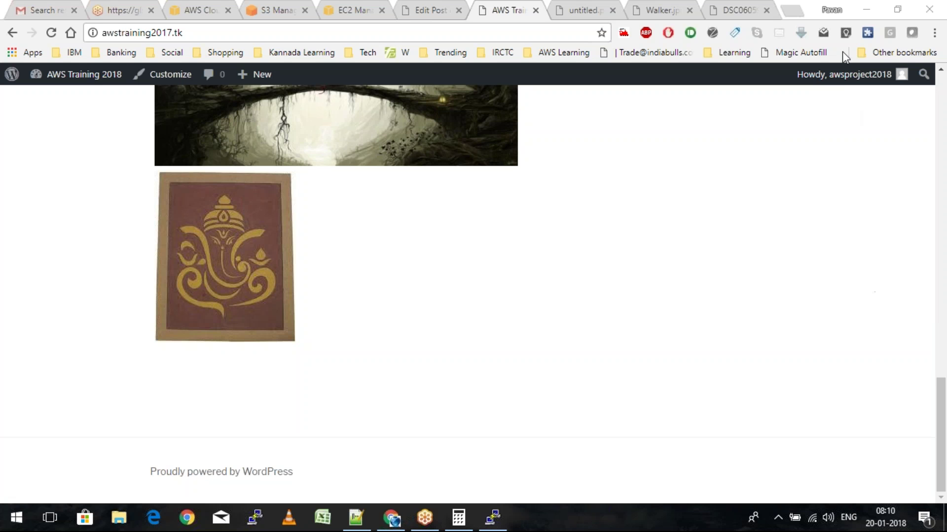
# Switch to the Notepad++ Project.txt notes at Step 7 on CloudFront-served images
pyautogui.hotkey('alt', 'Tab')
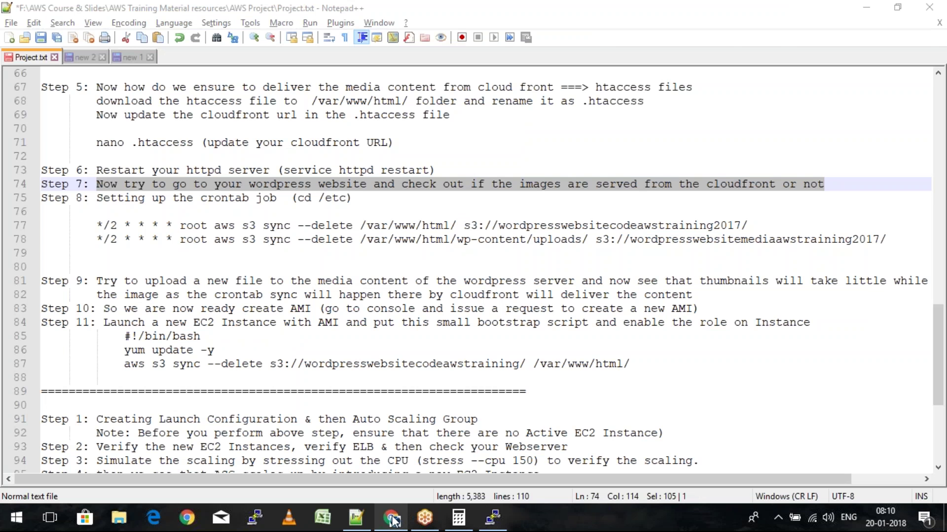
# Bring the blog back and close the extra image tabs
pyautogui.click(392, 518)
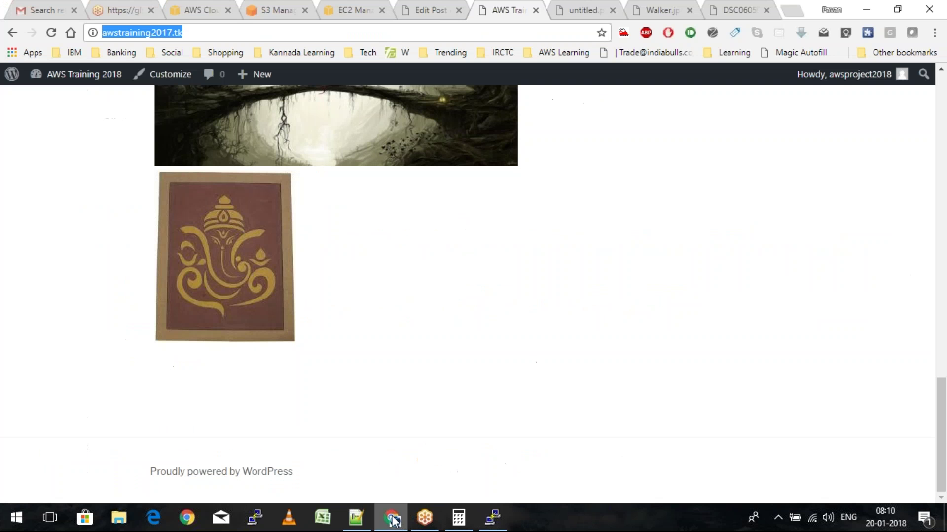
pyautogui.click(635, 13)
pyautogui.click(612, 10)
pyautogui.click(612, 10)
pyautogui.click(612, 10)
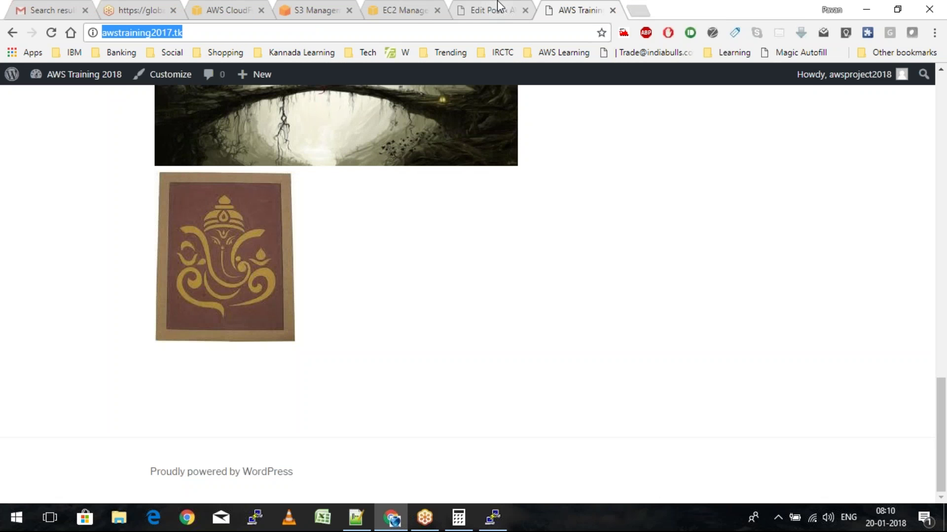
# Upload Peacock.jpg to the WordPress Media Library, bringing it to 4 items
pyautogui.click(498, 7)
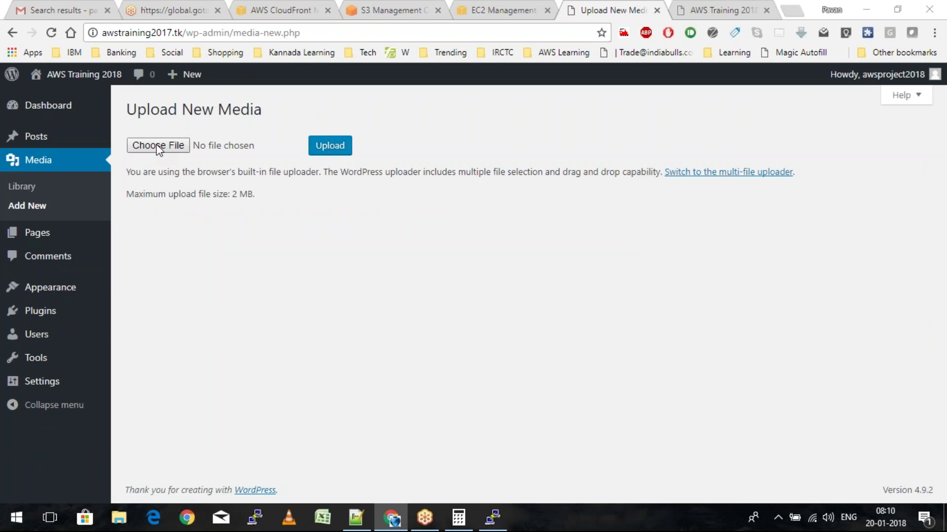
pyautogui.click(158, 146)
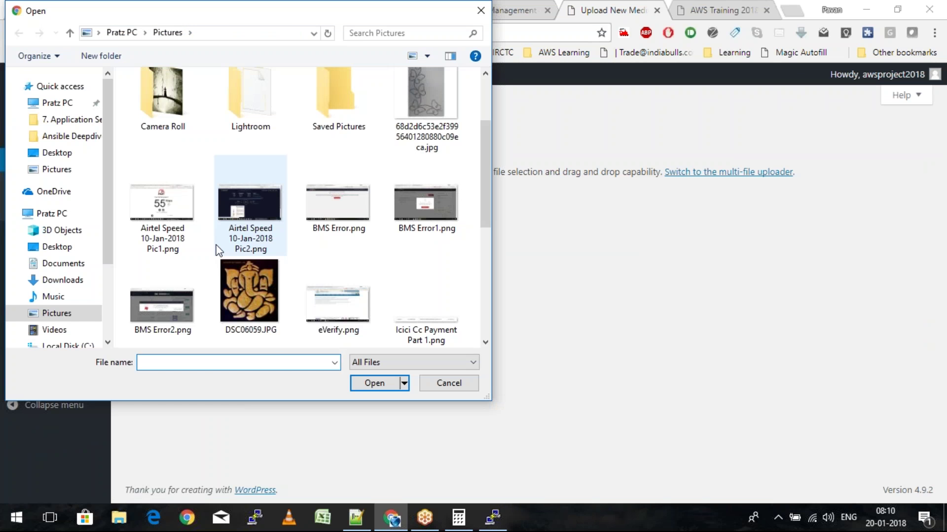
pyautogui.scroll(2, 219, 250)
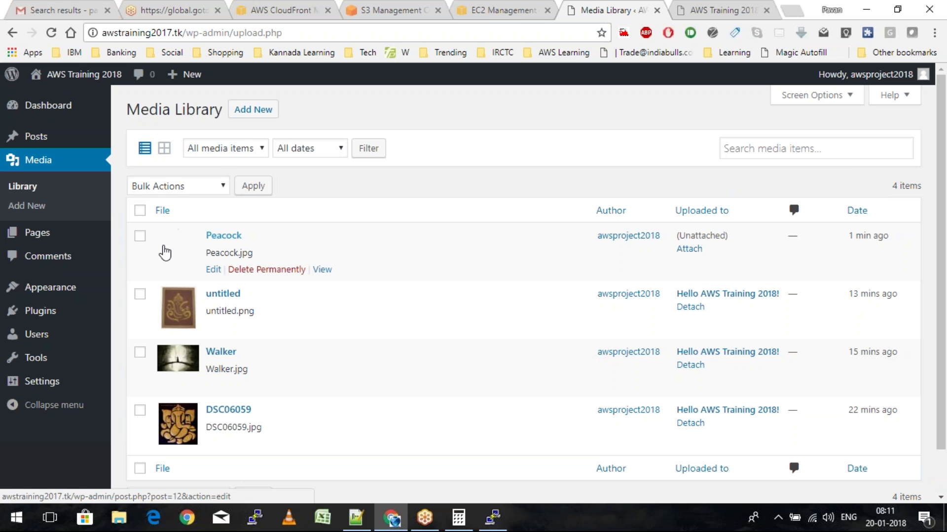
pyautogui.hotkey('alt', 'Tab')
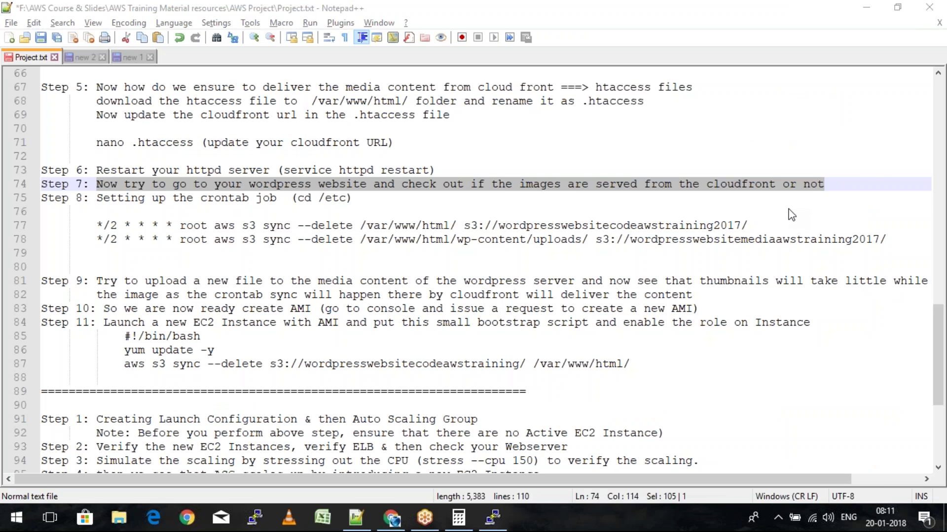
# Review Step 8's crontab job, sync schedule and /etc notes, then enter 'cd /etc' in PuTTY
pyautogui.moveTo(208, 197); pyautogui.dragTo(284, 197)
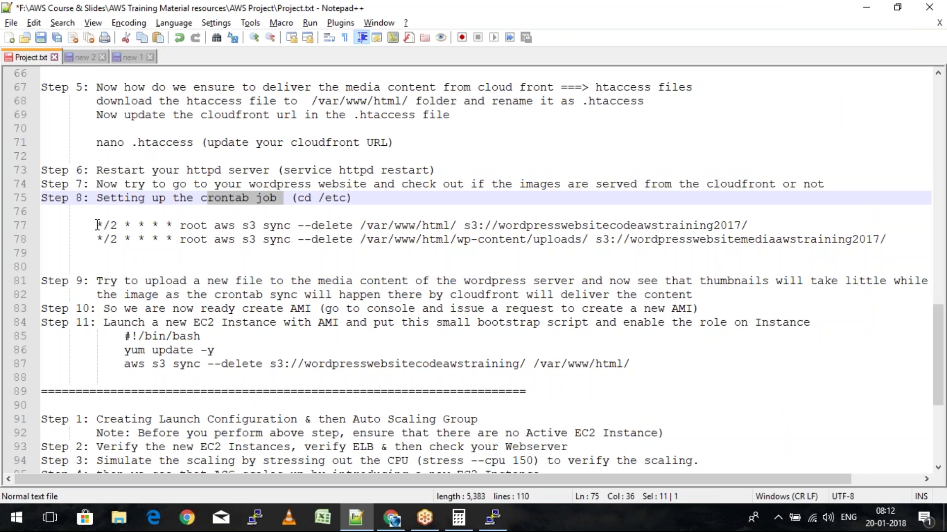
pyautogui.moveTo(97, 226); pyautogui.dragTo(109, 240)
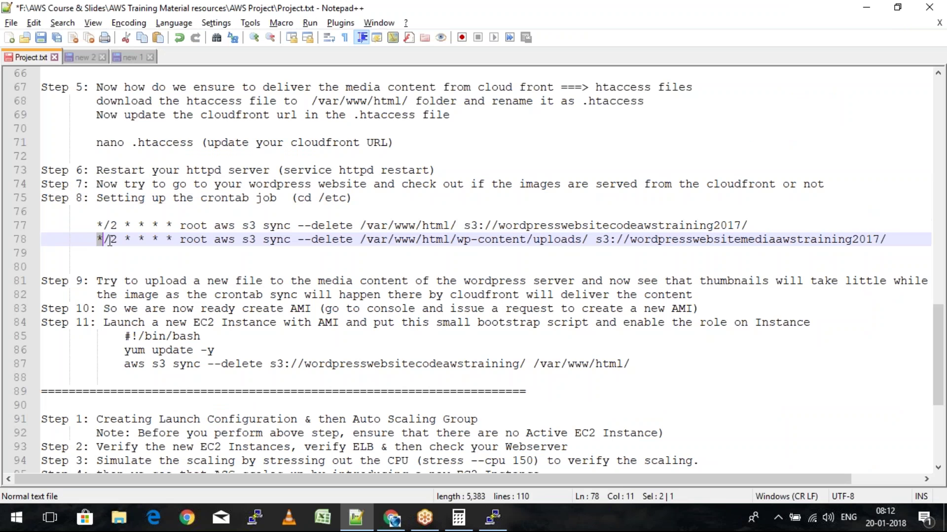
pyautogui.moveTo(319, 198); pyautogui.dragTo(352, 197)
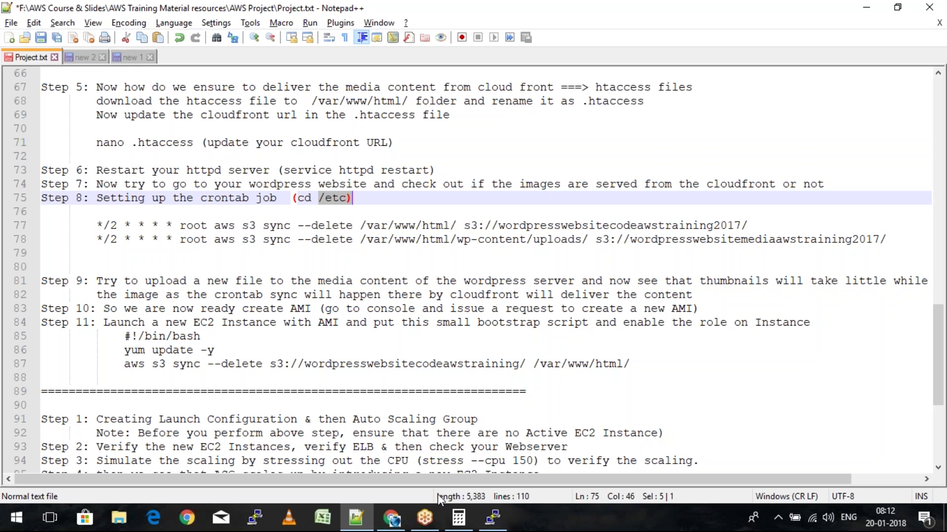
pyautogui.hotkey('alt', 'Tab')
pyautogui.write('cd ')
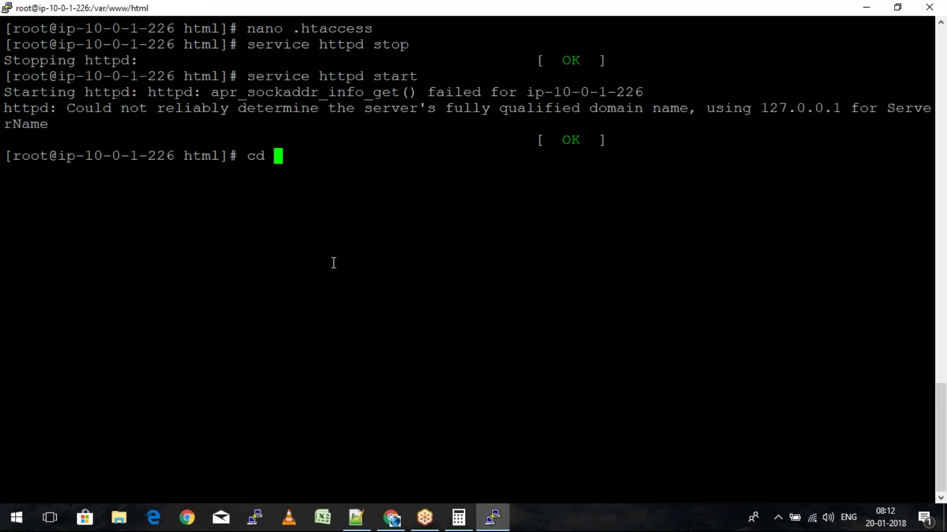
pyautogui.write('/etc')
# Change into /etc on the server and list its files, including crontab
pyautogui.press('Return')
pyautogui.write('ls')
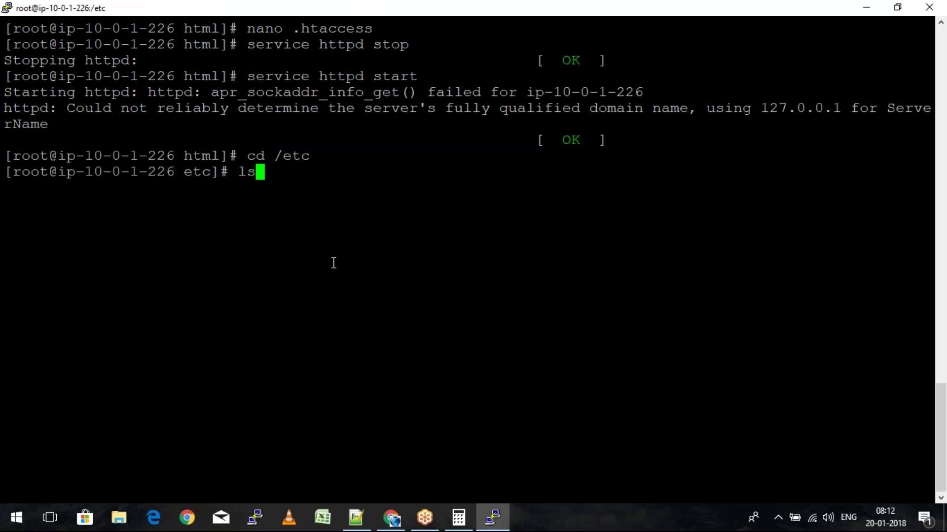
pyautogui.press('Return')
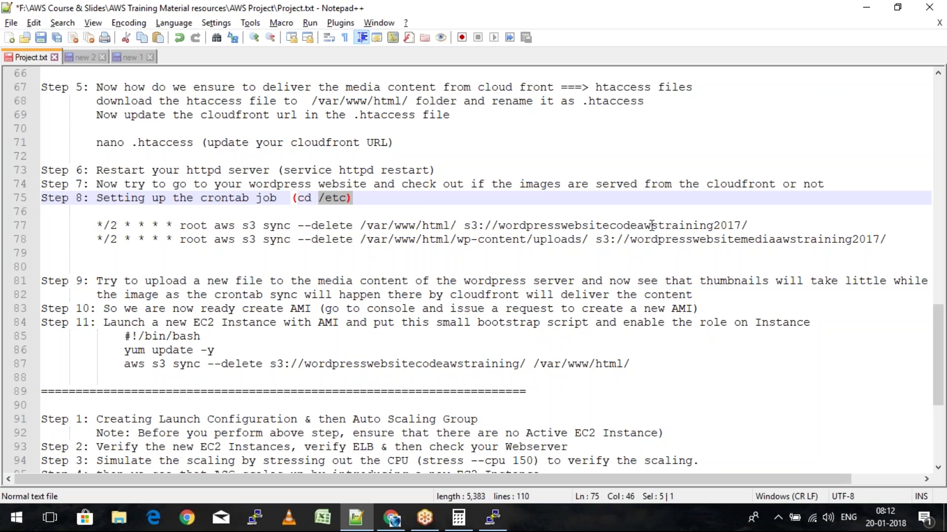
# Select the wordpresswebsitecodeawstraining2017 bucket name in the Step 8 sync lines
pyautogui.click(652, 225)
pyautogui.doubleClick(651, 225)
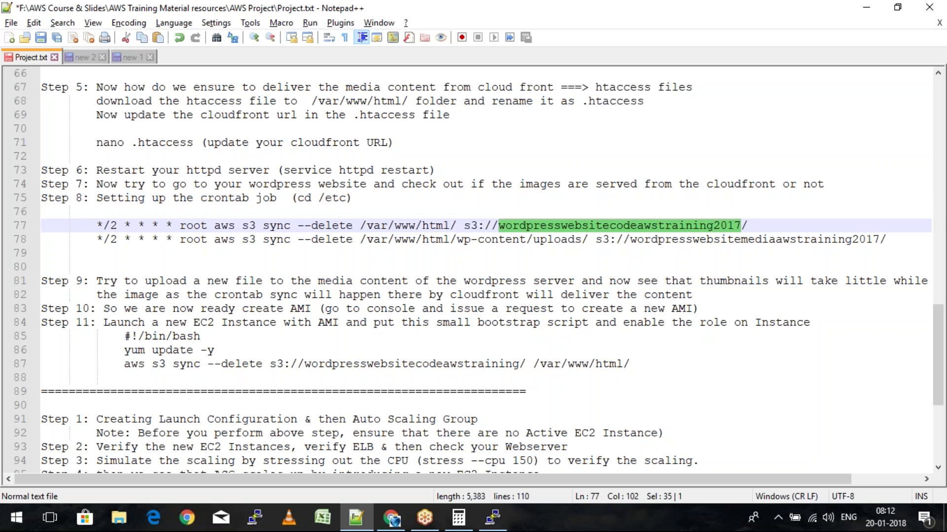
pyautogui.click(730, 240)
# Add the crontab line '*/2 * * * * root aws s3 sync /var/www/html/ s3://' in nano
pyautogui.doubleClick(730, 242)
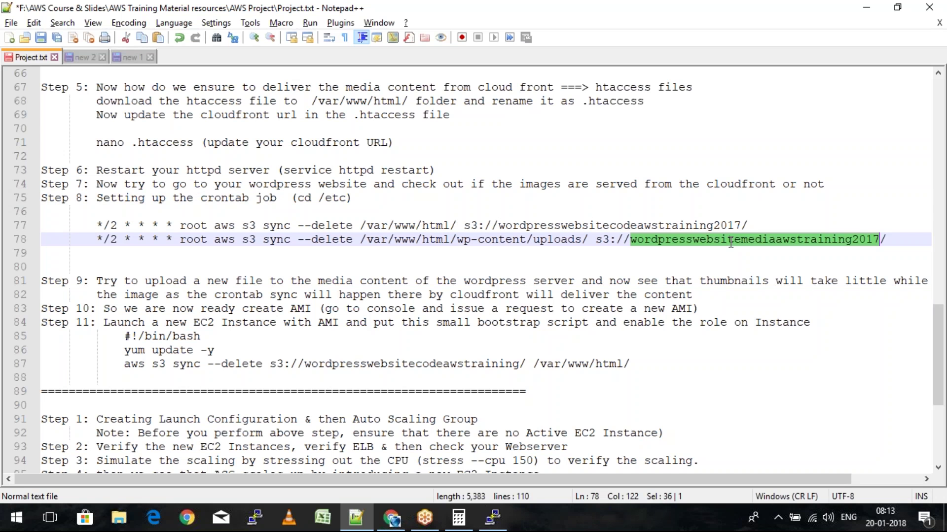
pyautogui.hotkey('alt', 'Tab')
pyautogui.write('*/2')
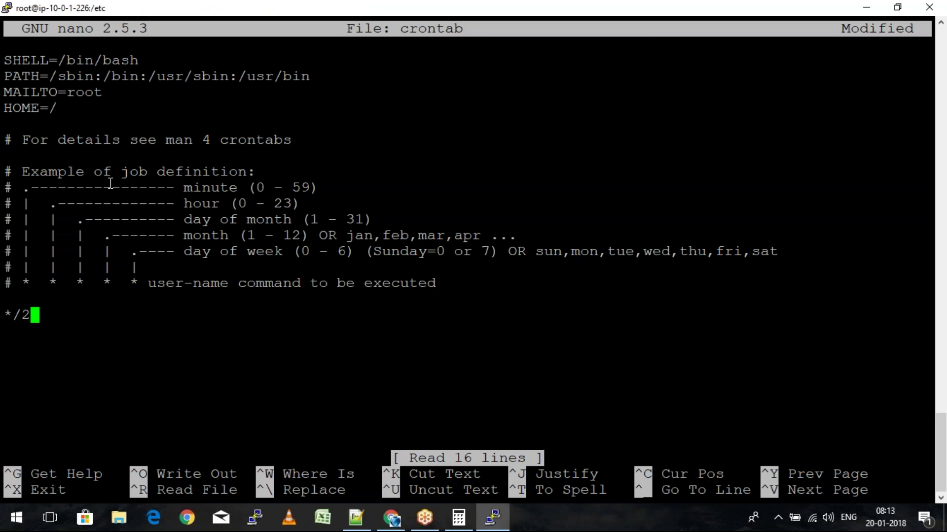
pyautogui.write(' * * * * ')
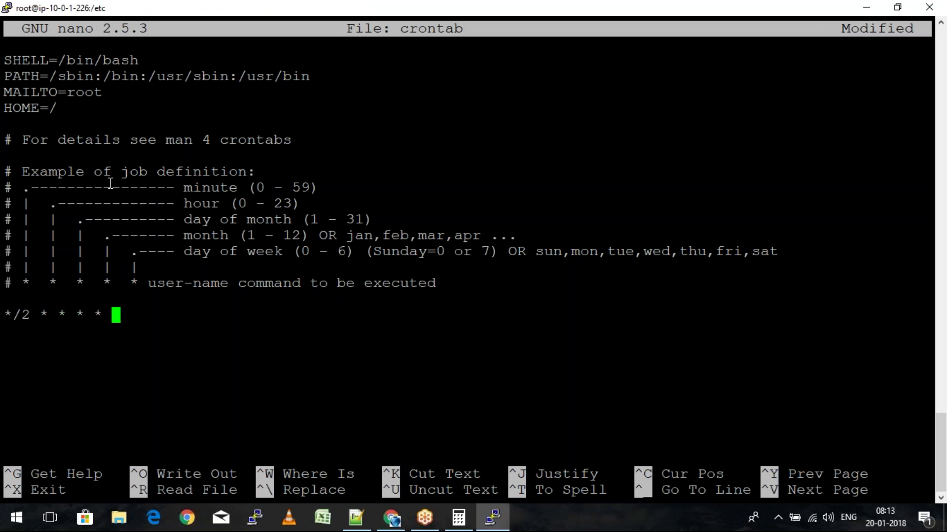
pyautogui.write('root')
pyautogui.hotkey('alt', 'Tab')
pyautogui.hotkey('alt', 'Tab')
pyautogui.write('aws s3 syn')
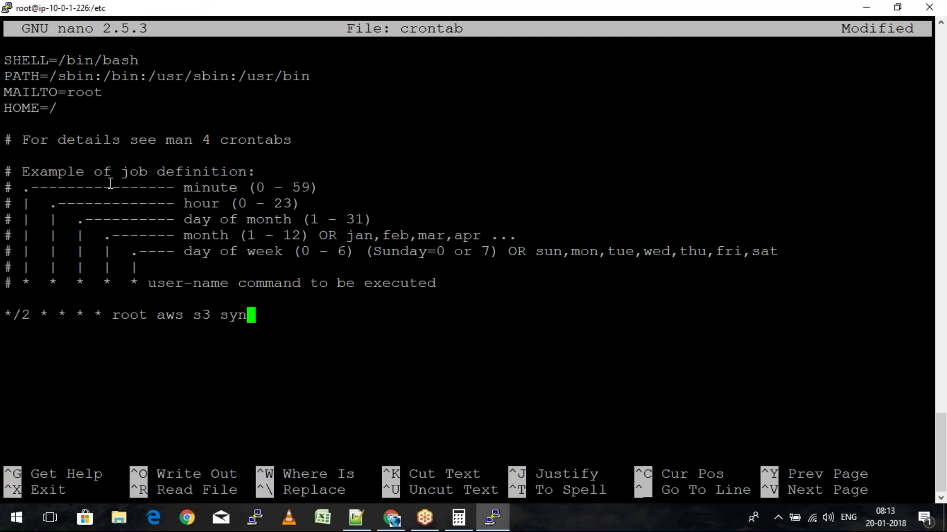
pyautogui.write('c /var/www/html/ ')
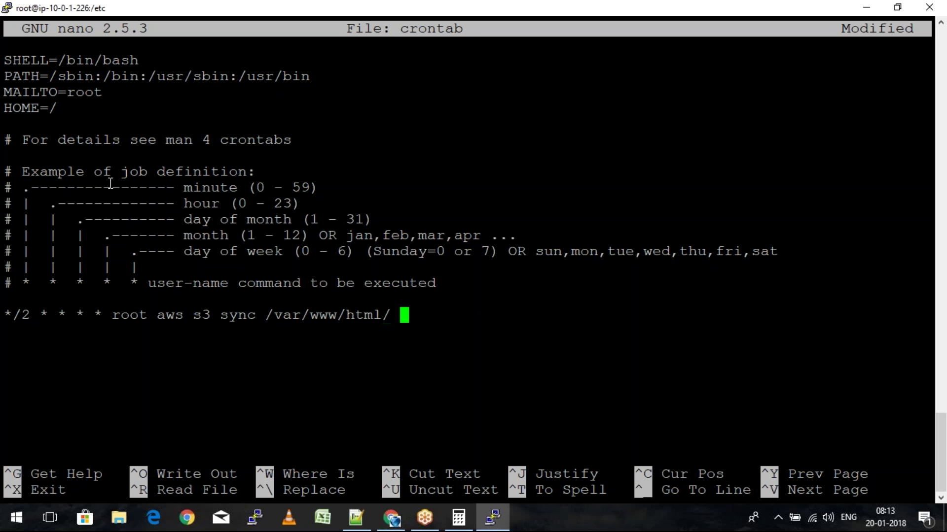
pyautogui.write('s3://')
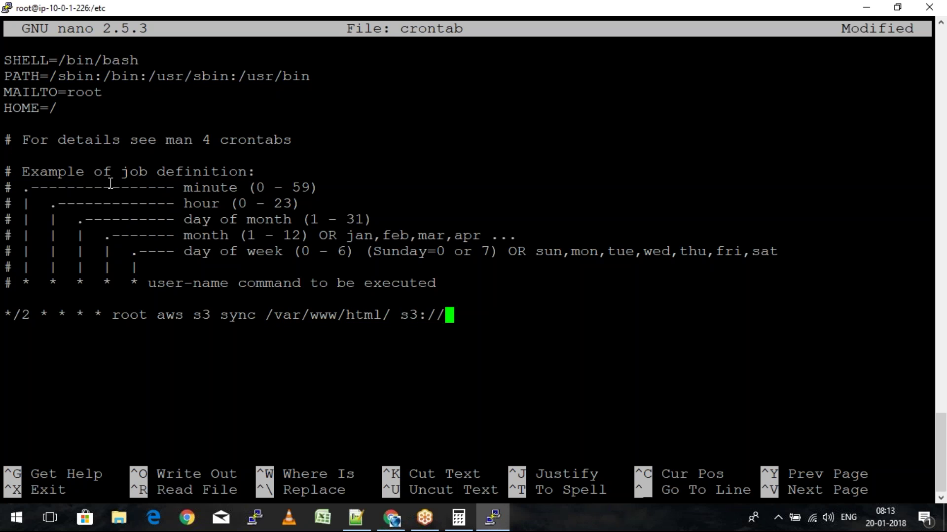
pyautogui.hotkey('alt', 'Tab')
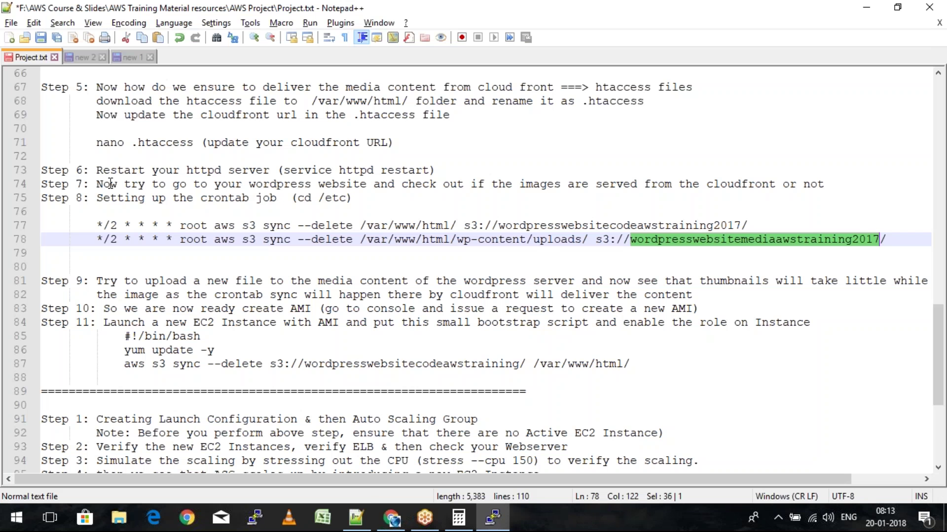
pyautogui.hotkey('alt', 'Tab')
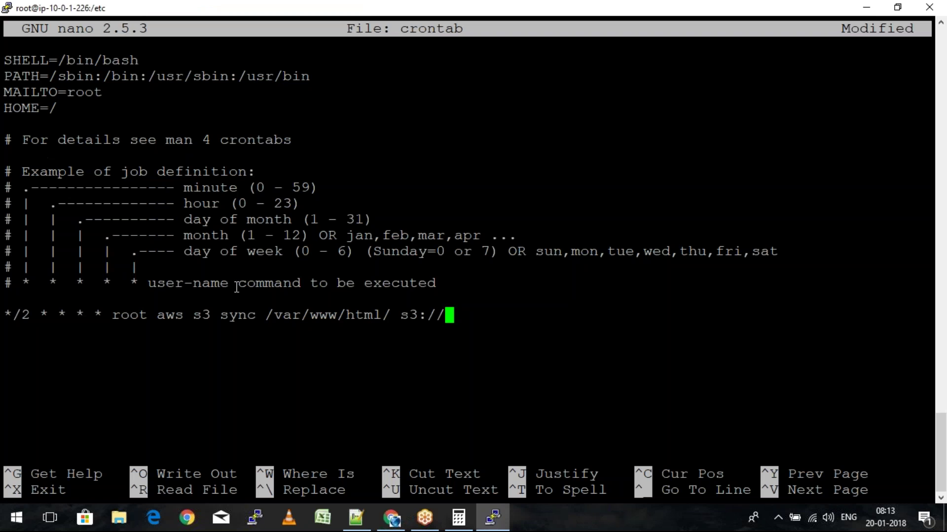
# Look up wordpresswebsitecodeawstraining2019 in the S3 bucket list to complete the first job's target
pyautogui.click(394, 519)
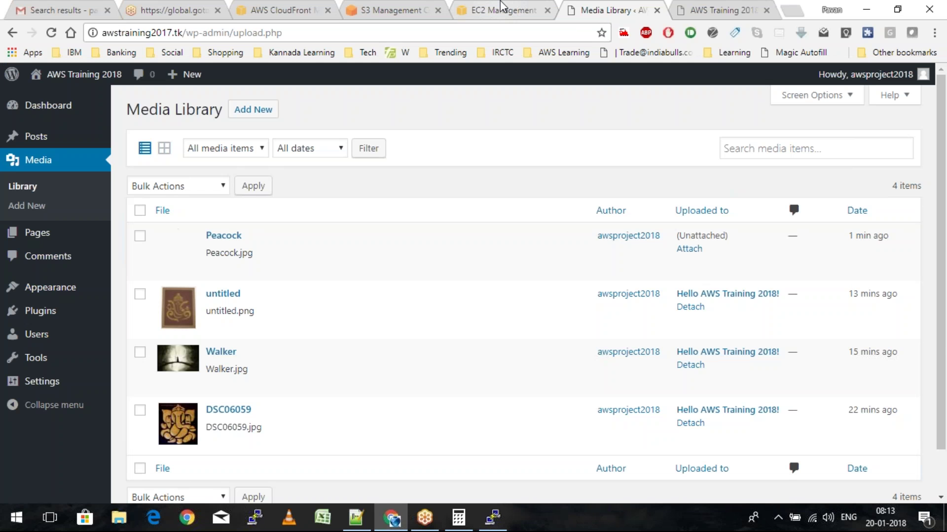
pyautogui.click(500, 7)
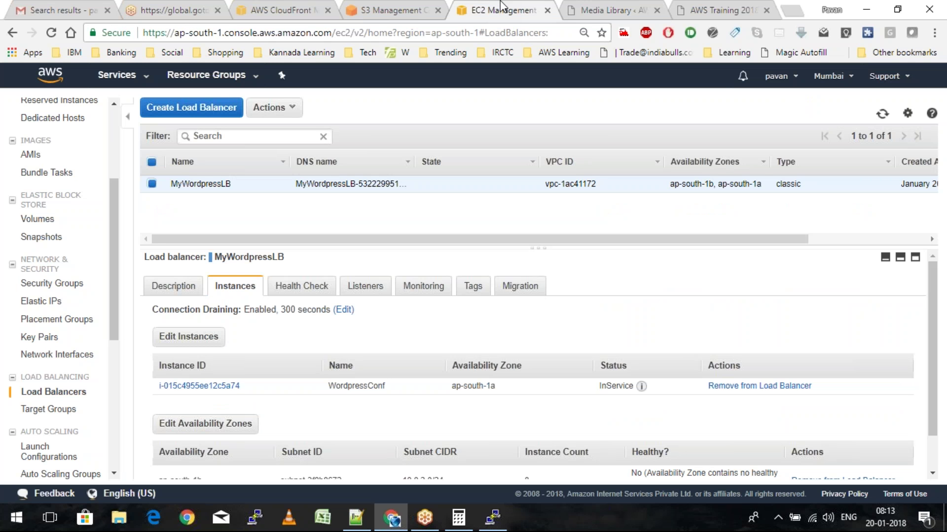
pyautogui.hotkey('ctrl', 'shift', 'Tab')
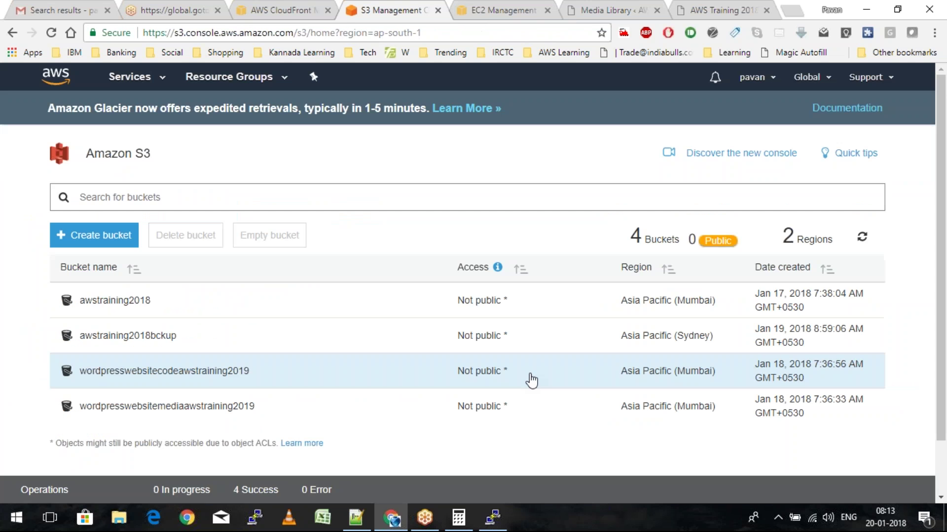
pyautogui.hotkey('alt', 'Tab')
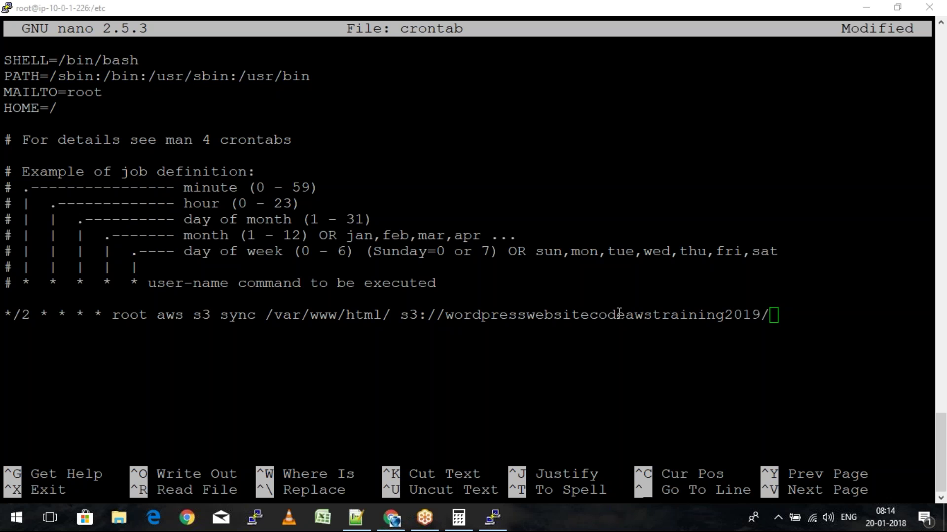
# Add a second line '*/2 * * * * root aws s3 sync /var/www/html/wp-content/uploads/ s3://'
pyautogui.hotkey('alt', 'Tab')
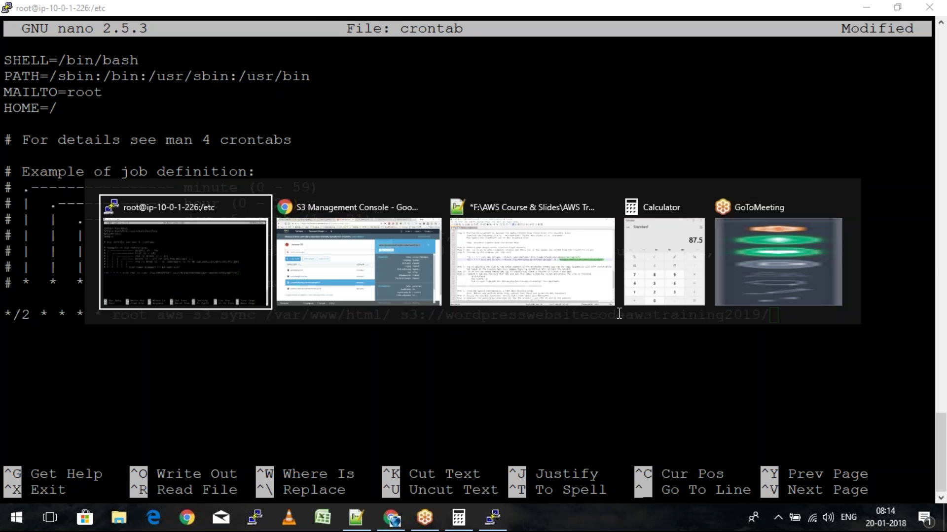
pyautogui.press('Tab')
pyautogui.press('Tab')
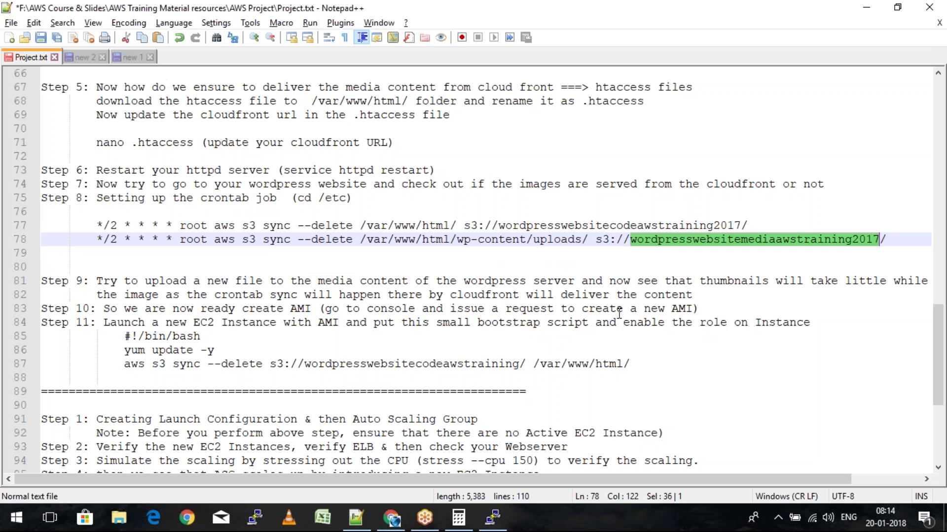
pyautogui.hotkey('alt', 'Tab')
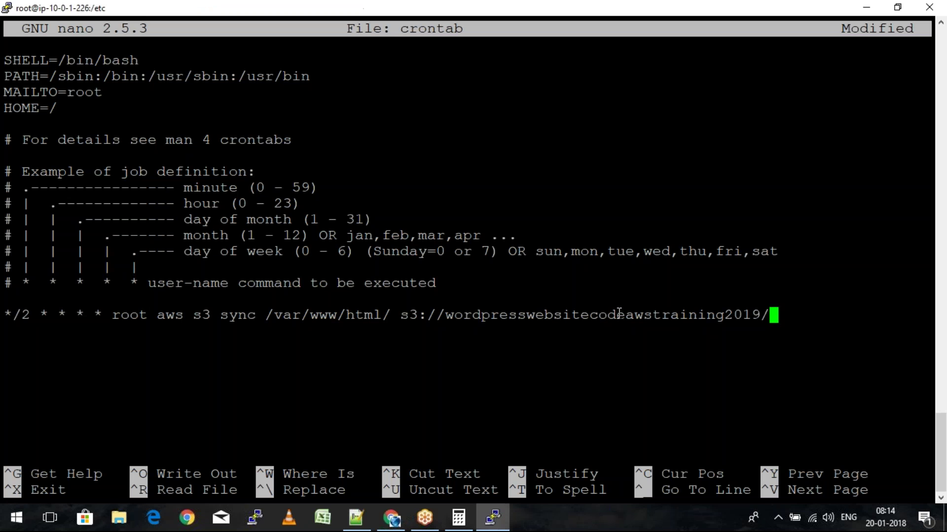
pyautogui.press('Return')
pyautogui.write('*')
pyautogui.write('/2')
pyautogui.press('BackSpace')
pyautogui.write('2 *')
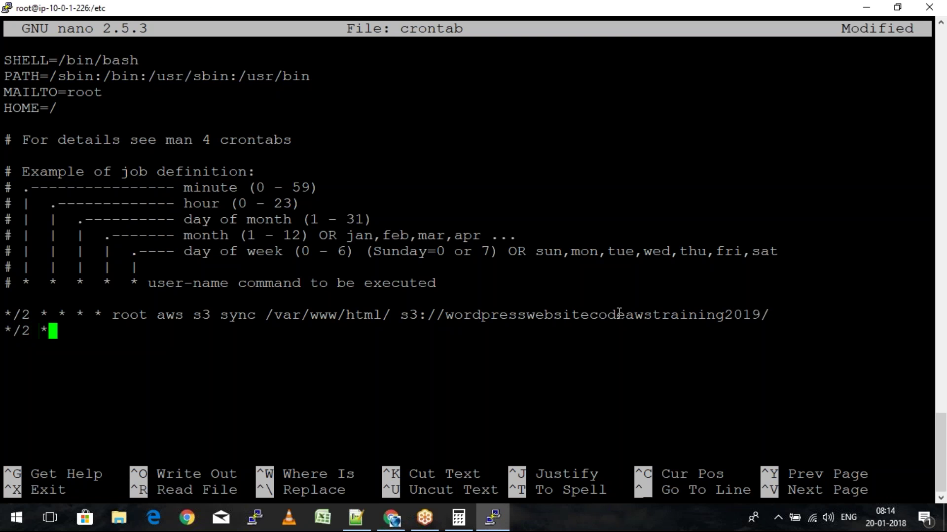
pyautogui.write(' * * * ro')
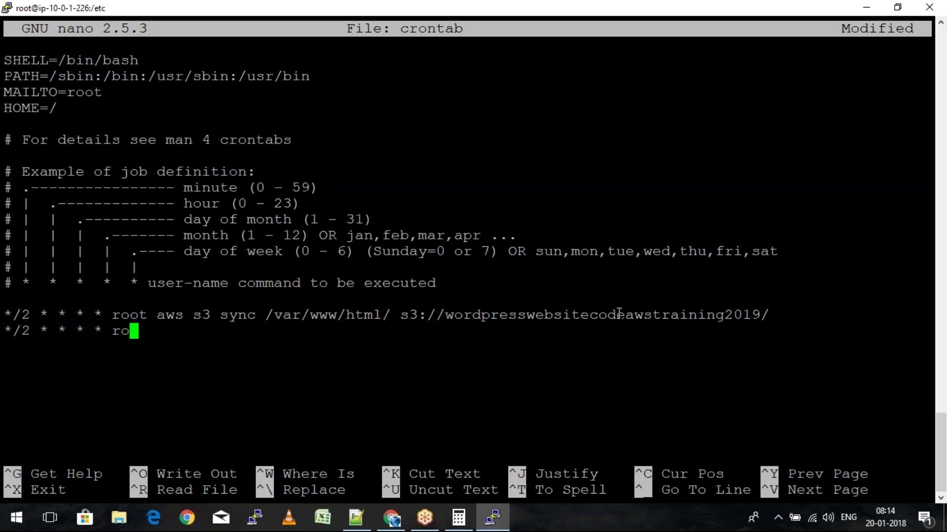
pyautogui.write('ot aws s')
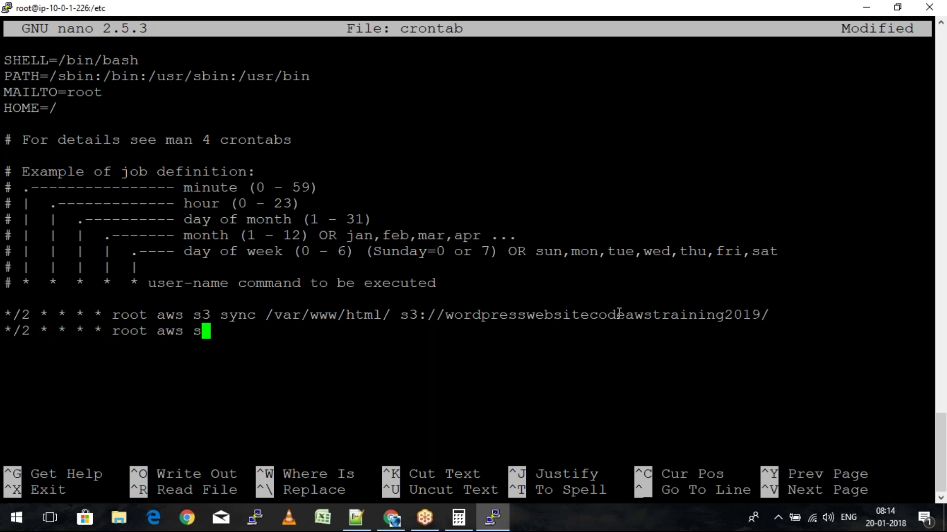
pyautogui.write('3 sync ')
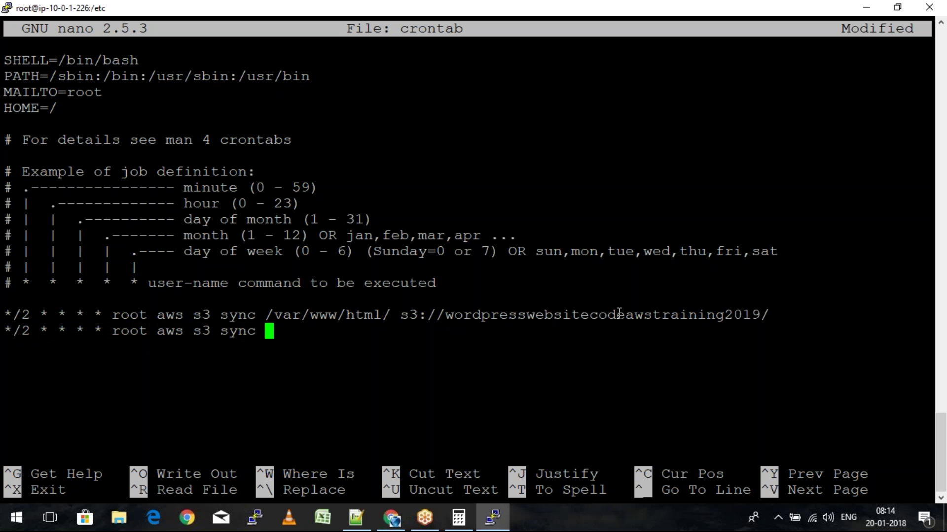
pyautogui.write('/var/www/')
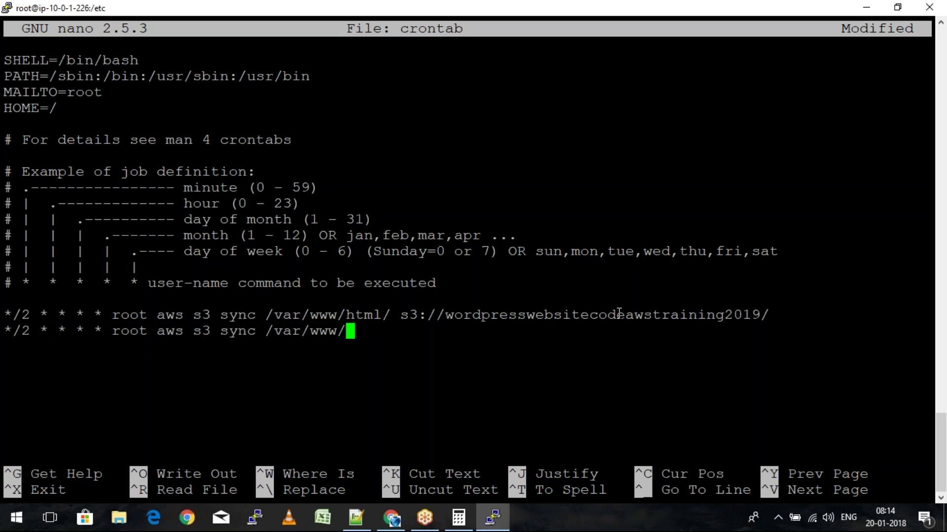
pyautogui.write('html/wp-content/uploads')
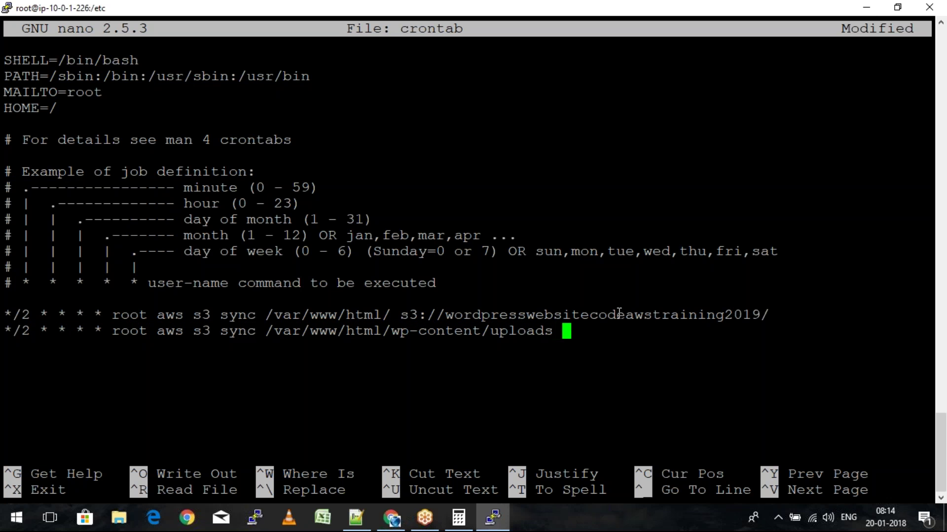
pyautogui.press('BackSpace')
pyautogui.write('/ s3://')
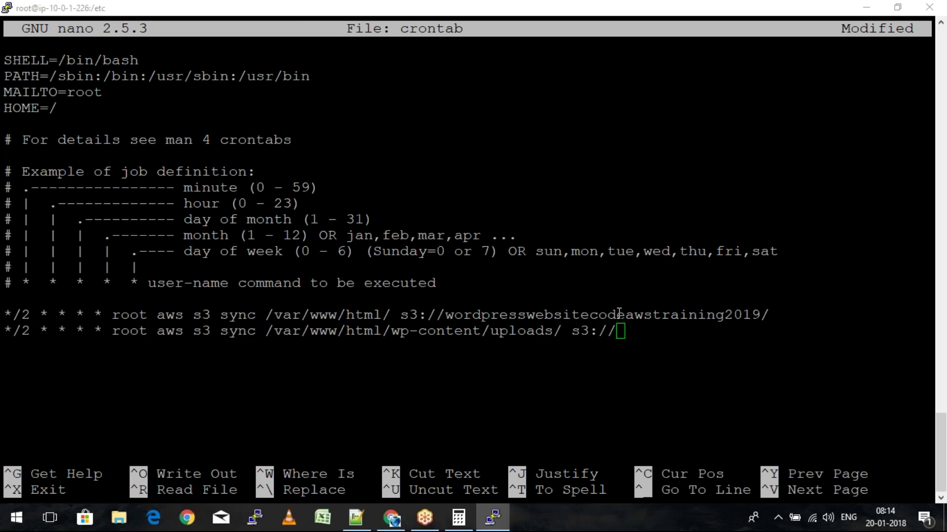
pyautogui.hotkey('alt', 'Tab')
pyautogui.hotkey('alt', 'Tab')
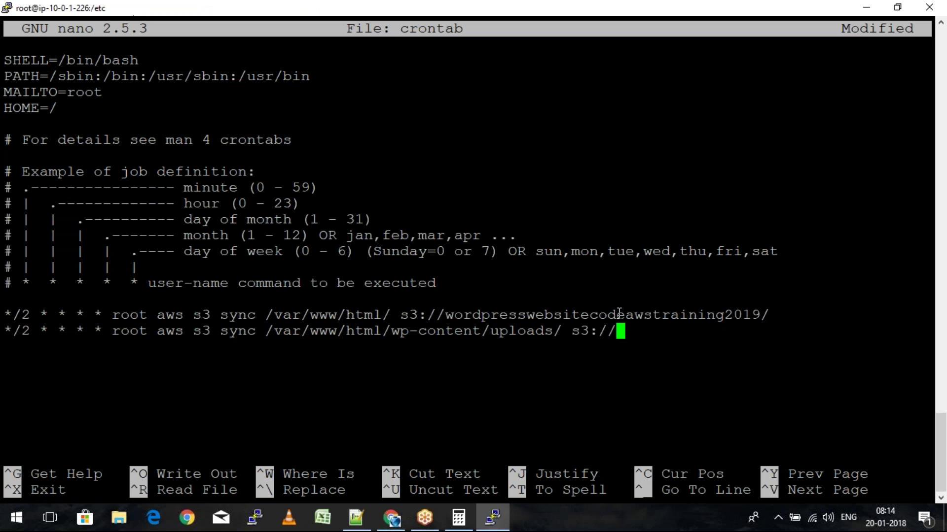
pyautogui.hotkey('alt', 'Tab')
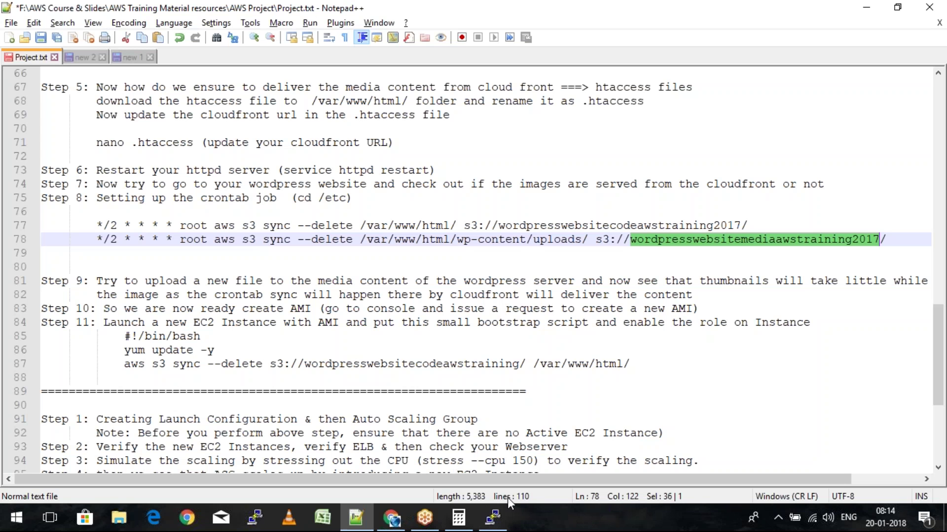
# Point the uploads job at wordpresswebsitemediaawstraining2019 and append --delete to it
pyautogui.hotkey('alt', 'Tab')
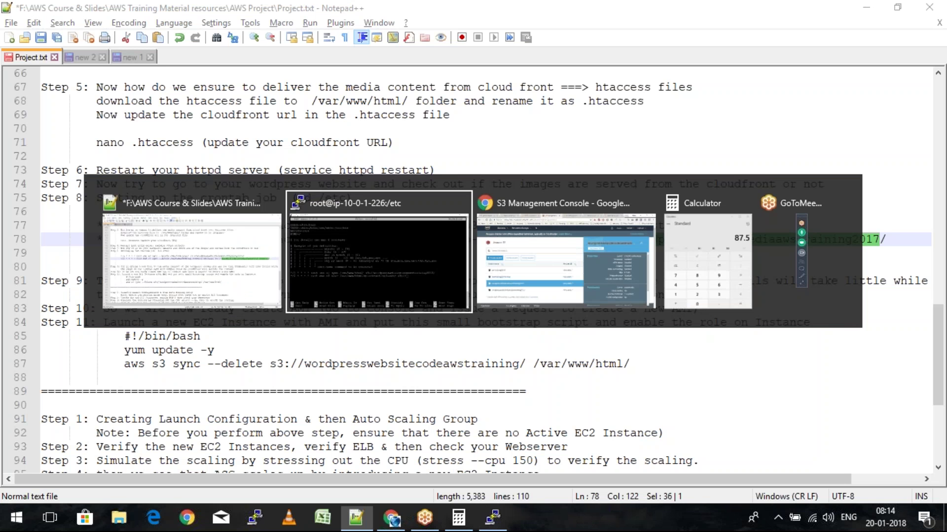
pyautogui.hotkey('alt', 'Tab')
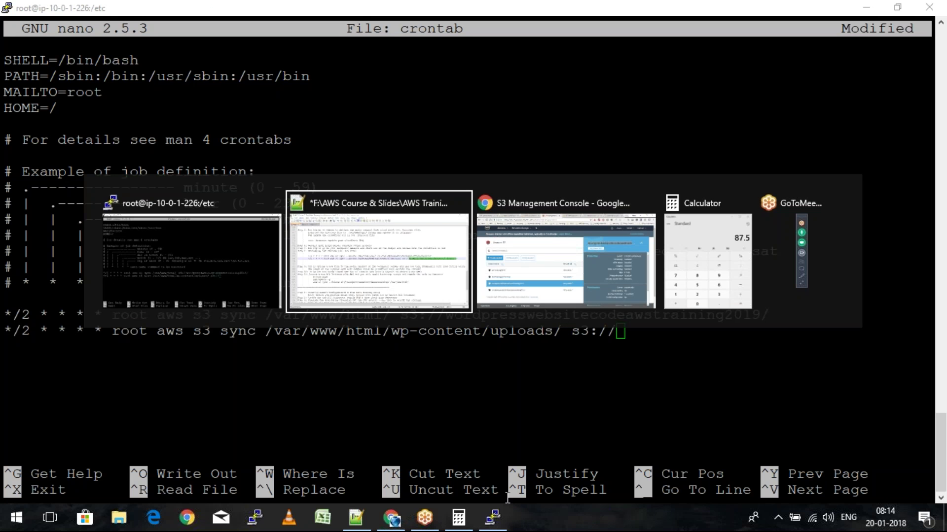
pyautogui.hotkey('alt', 'Tab')
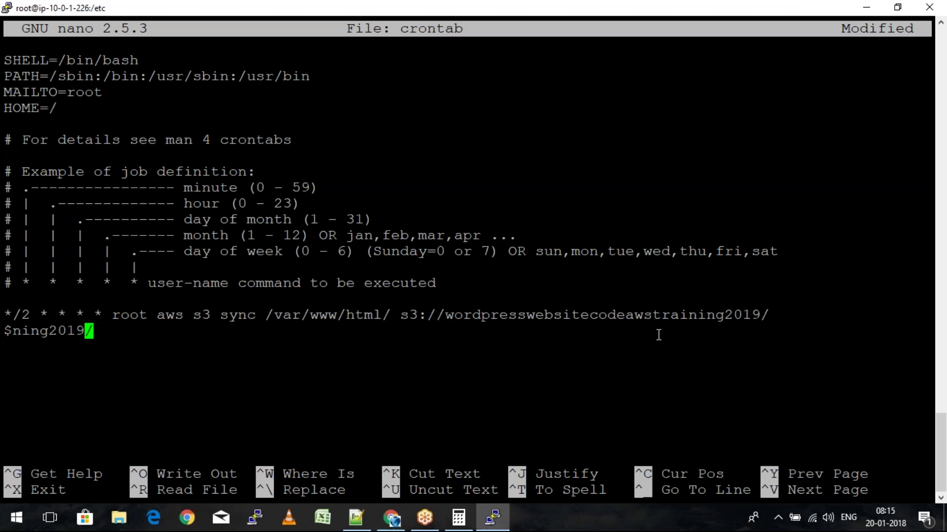
pyautogui.press('Left')
pyautogui.press('Left')
pyautogui.press('Left')
pyautogui.press('Left')
pyautogui.press('Left')
pyautogui.press('Left')
pyautogui.press('Left')
pyautogui.press('Left')
pyautogui.press('Left')
pyautogui.press('Left')
pyautogui.press('Left')
pyautogui.press('Left')
pyautogui.press('Left')
pyautogui.press('Left')
pyautogui.press('Left')
pyautogui.press('Left')
pyautogui.press('Left')
pyautogui.press('Left')
pyautogui.press('Left')
pyautogui.press('Left')
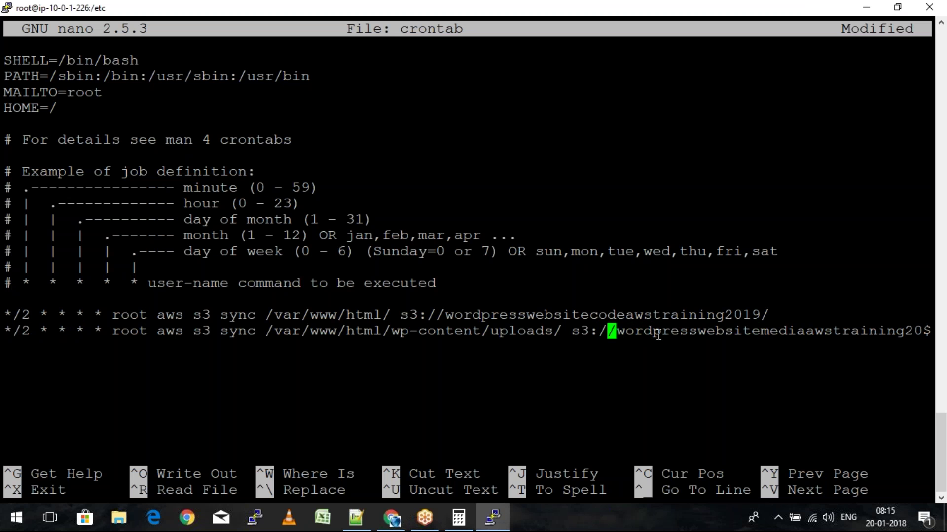
pyautogui.press('End')
pyautogui.write('--delete')
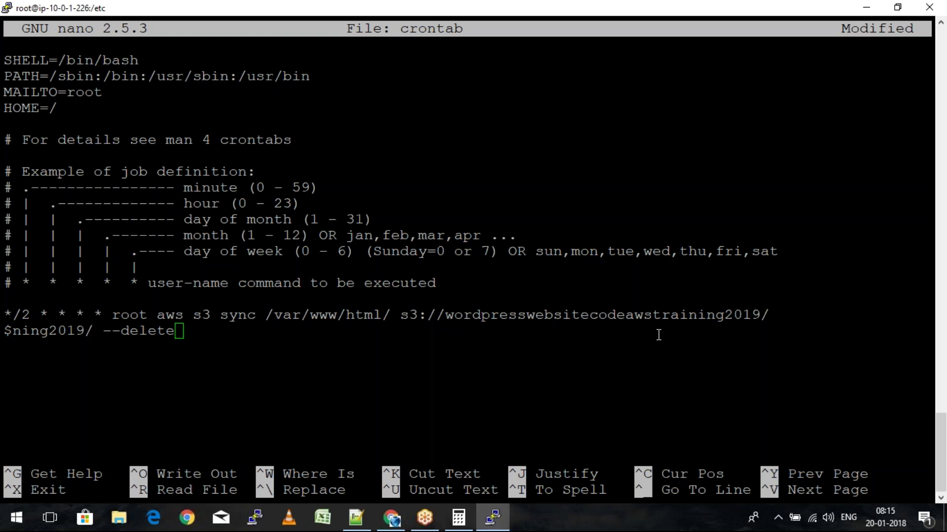
# Append --delete to the first sync job and save /etc/crontab
pyautogui.hotkey('alt', 'Tab')
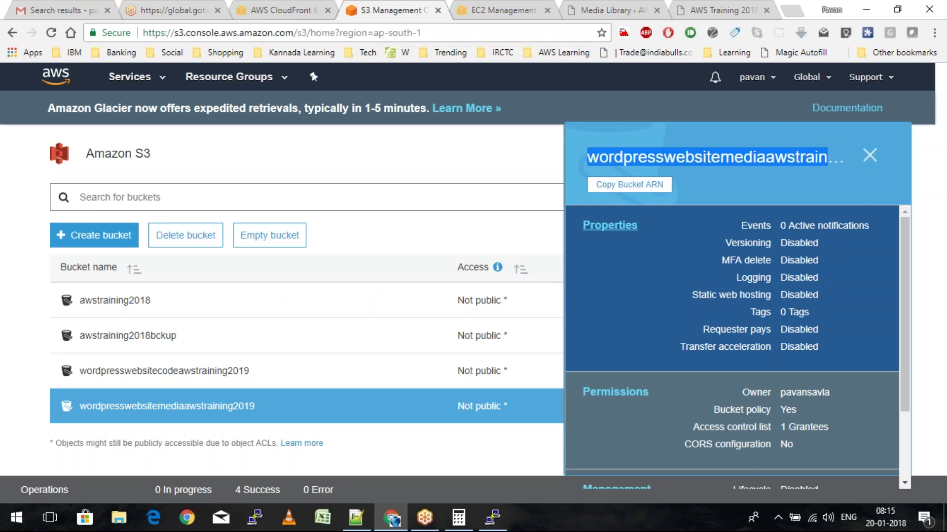
pyautogui.hotkey('alt', 'Tab')
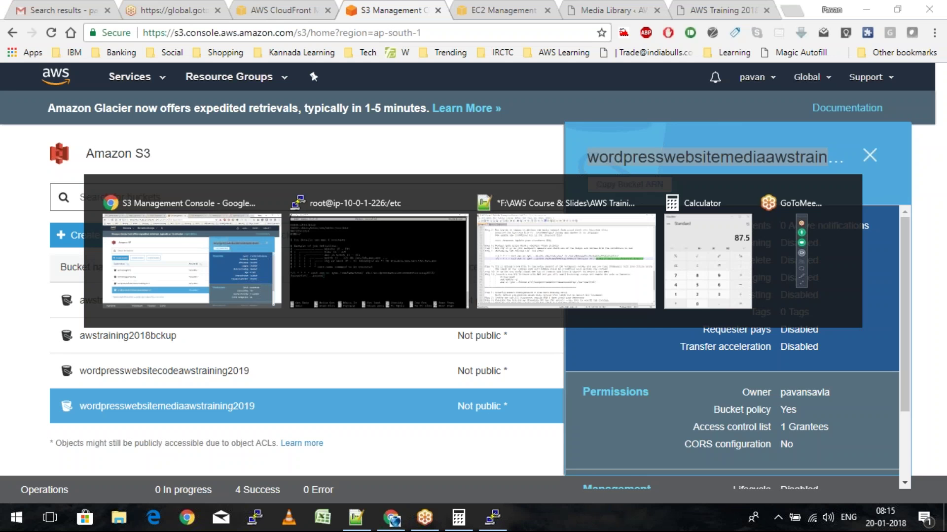
pyautogui.hotkey('alt', 'Tab')
pyautogui.write('--')
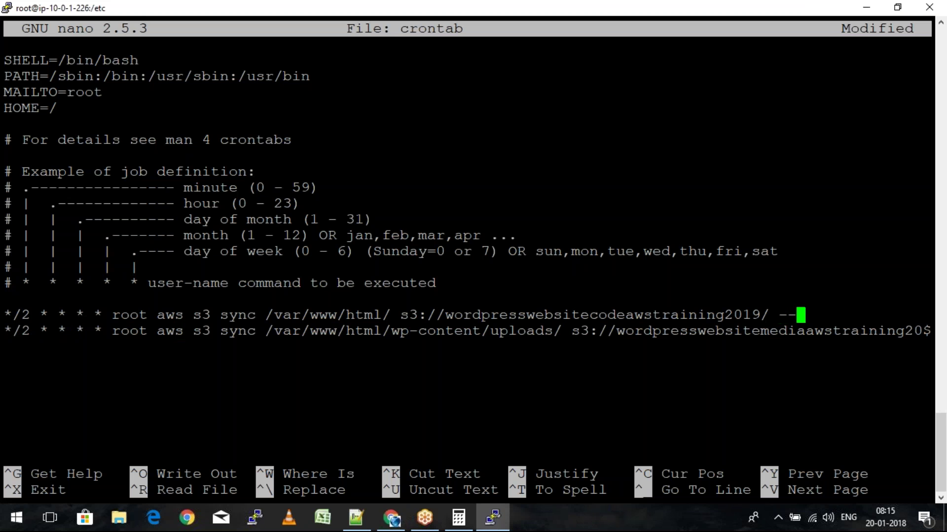
pyautogui.write('delete')
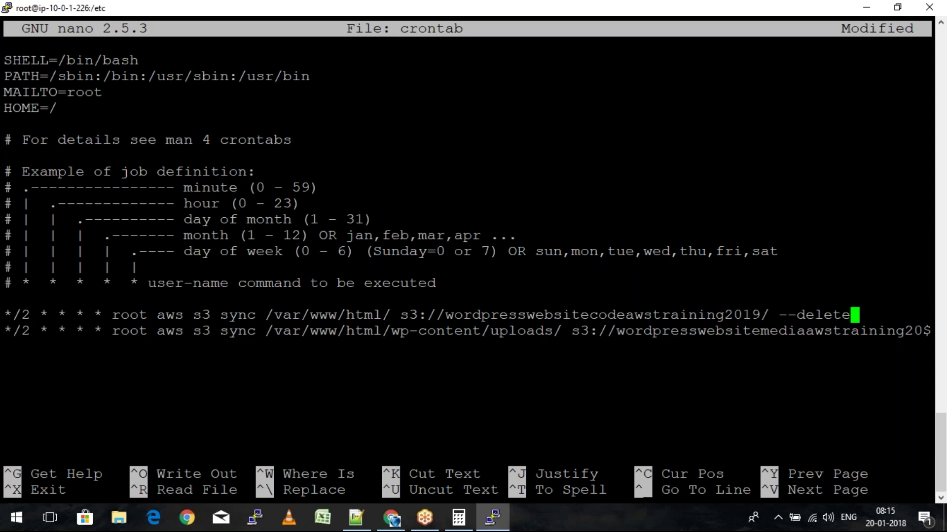
pyautogui.hotkey('ctrl', 'o')
pyautogui.press('Return')
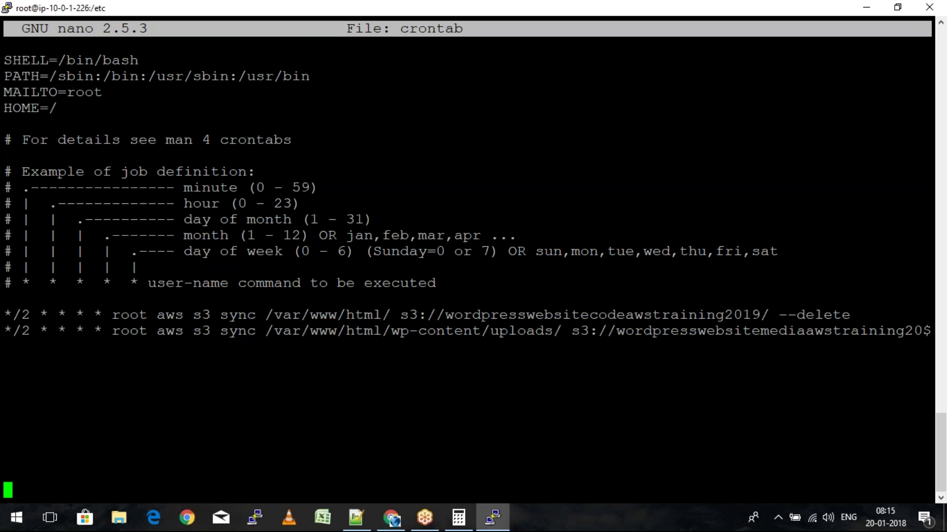
# Refresh the media bucket's 01 folder to confirm Peacock.jpg synced beside the other images
pyautogui.moveTo(393, 521)
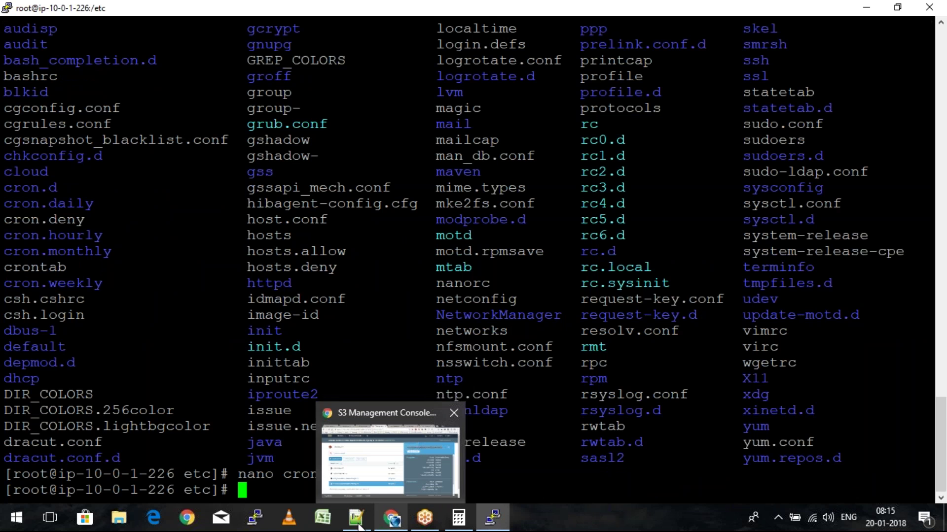
pyautogui.moveTo(428, 521)
pyautogui.click(375, 456)
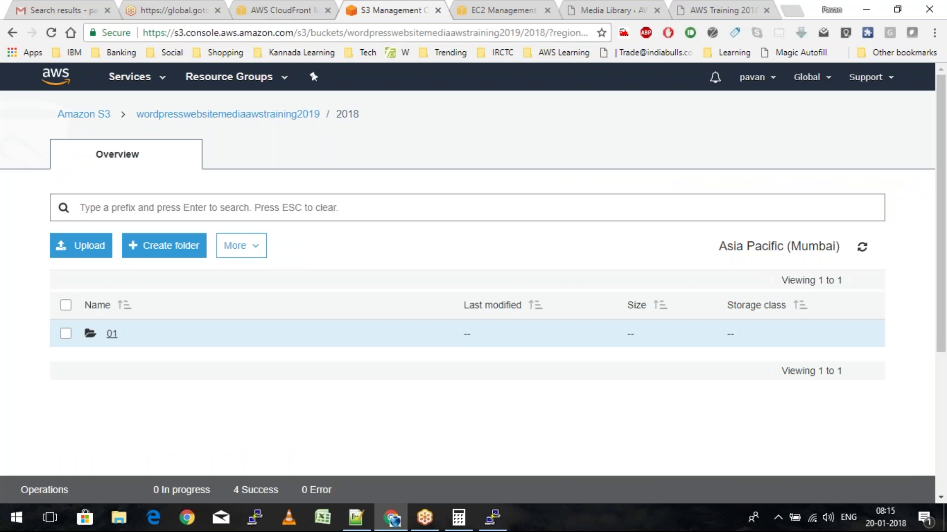
pyautogui.click(112, 334)
pyautogui.click(861, 248)
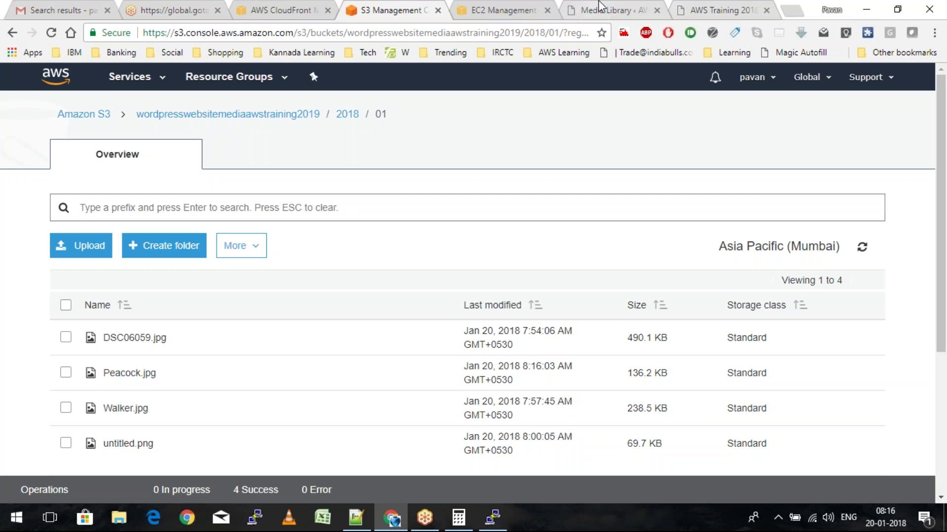
pyautogui.click(600, 5)
# Reload the Media Library twice, then browse drive E (F:) in File Explorer
pyautogui.click(52, 32)
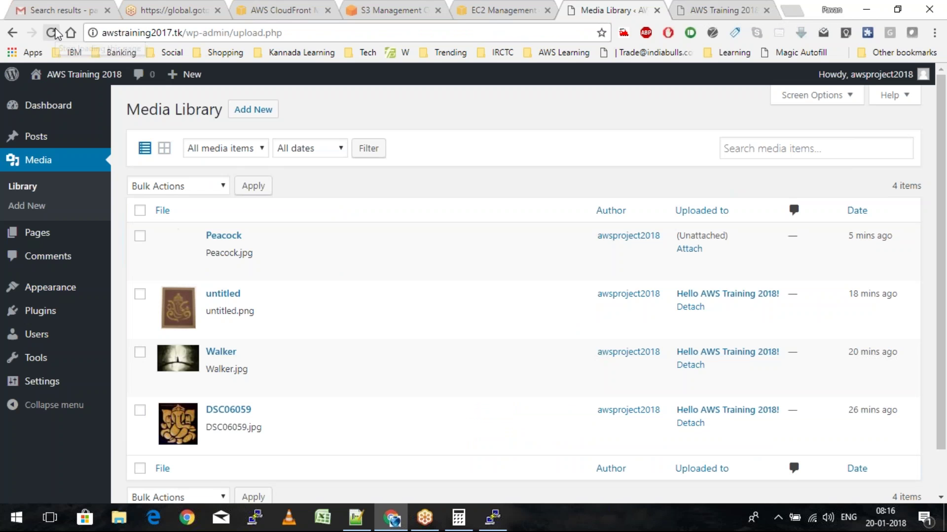
pyautogui.click(52, 32)
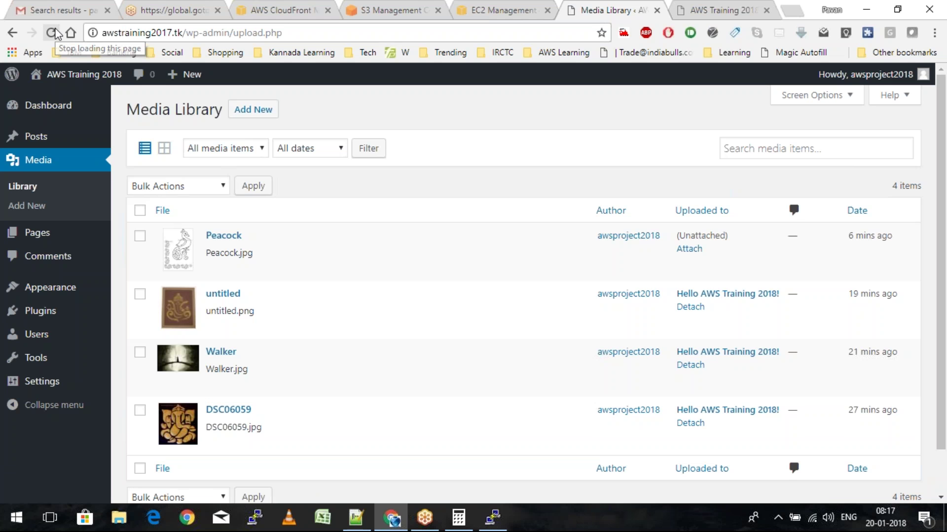
pyautogui.hotkey('alt', 'Tab')
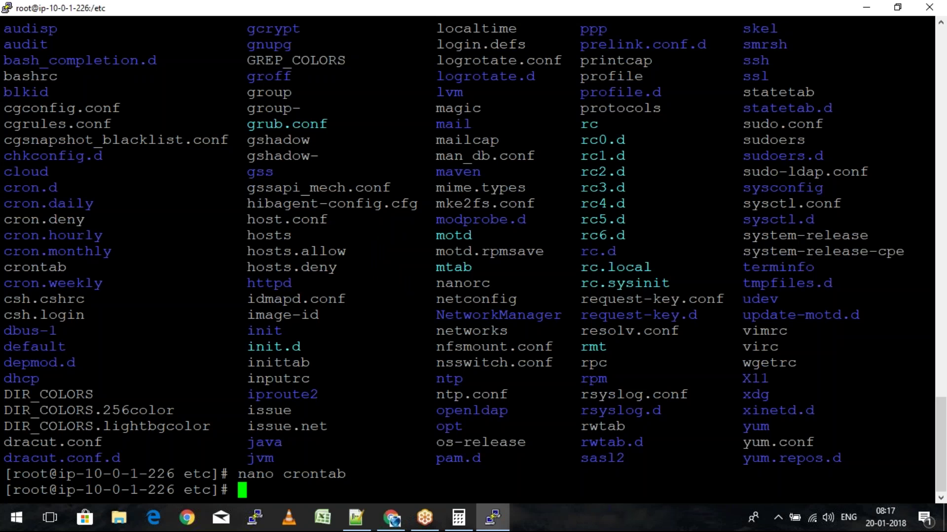
pyautogui.hotkey('alt', 'Tab')
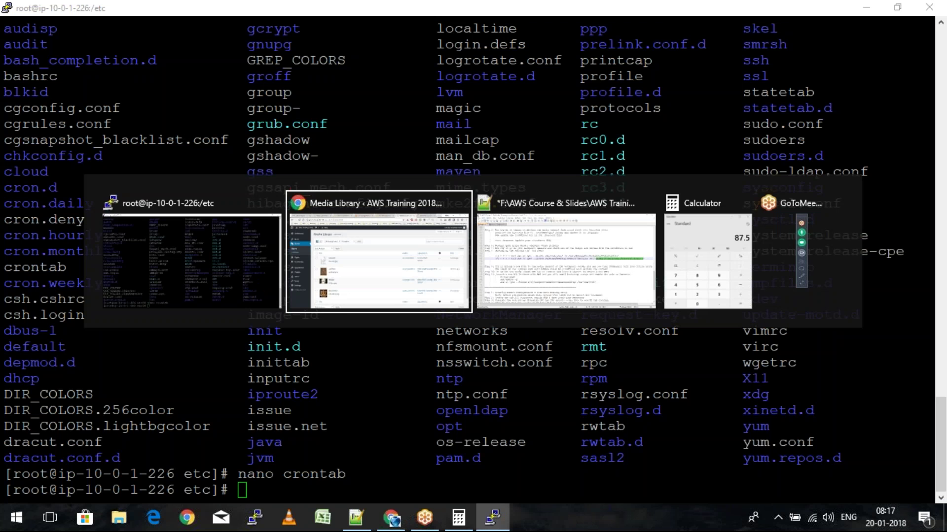
pyautogui.hotkey('alt', 'Tab')
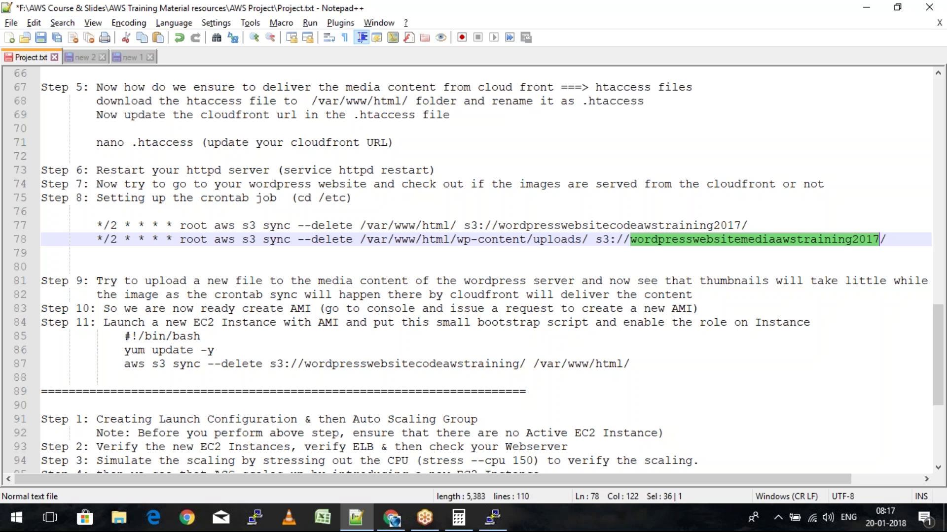
pyautogui.click(120, 518)
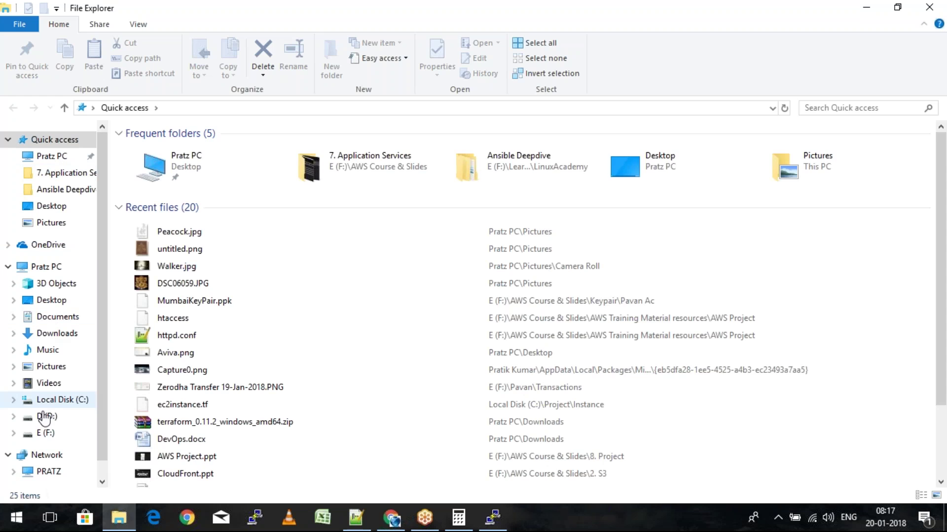
pyautogui.click(46, 434)
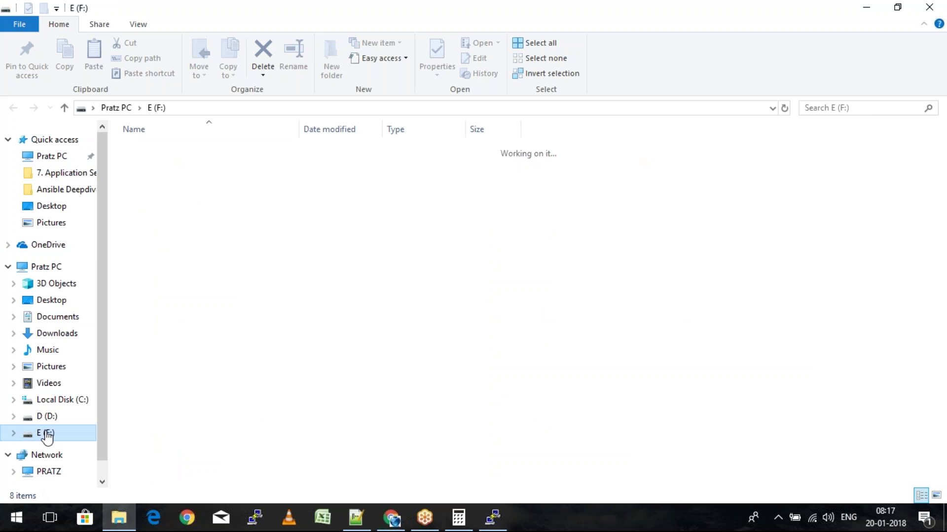
# Open AWS Project.ppt from AWS Course & Slides > 8. Project on drive E
pyautogui.click(163, 154)
pyautogui.doubleClick(163, 150)
pyautogui.doubleClick(160, 266)
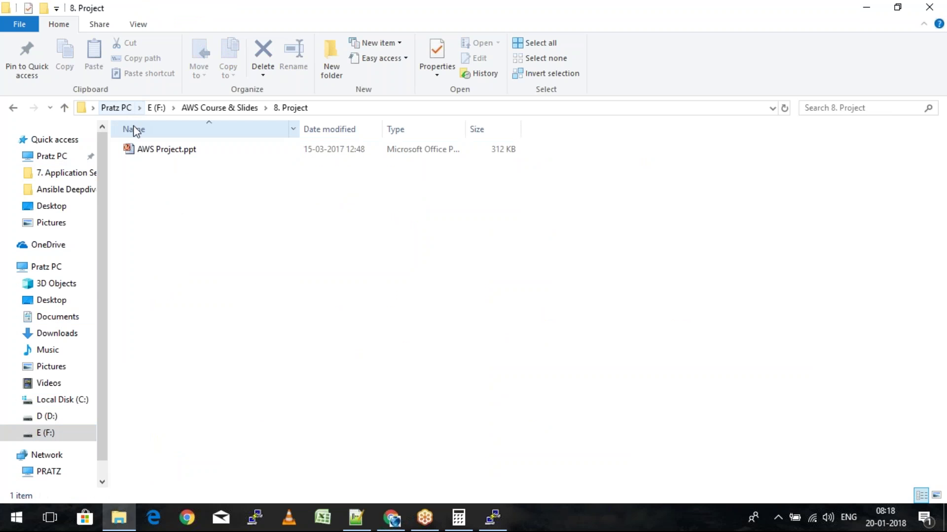
pyautogui.click(157, 152)
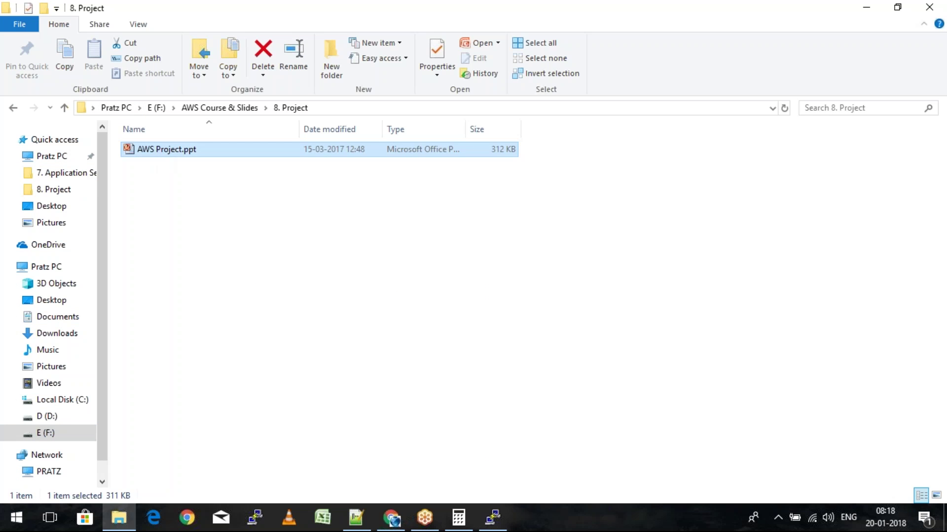
pyautogui.press('Return')
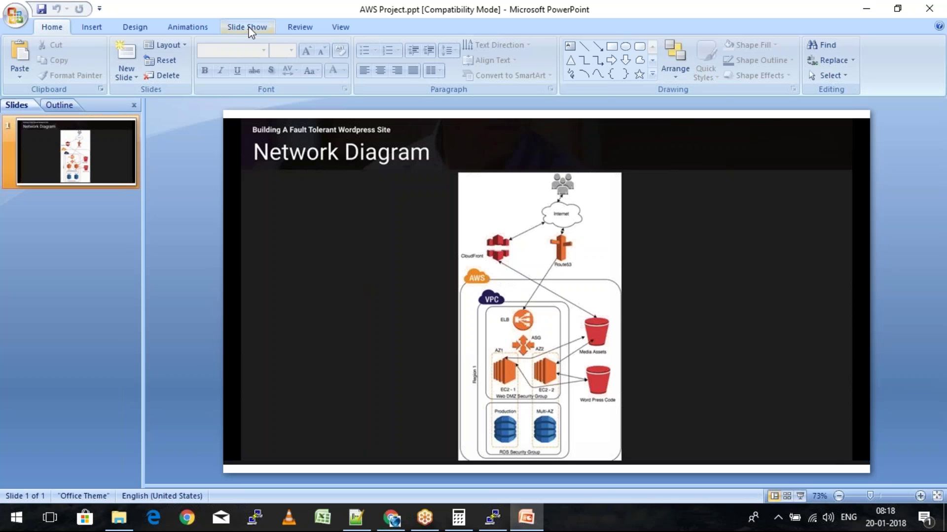
# Run the AWS Project slideshow from the beginning, showing the Network Diagram slide
pyautogui.click(251, 31)
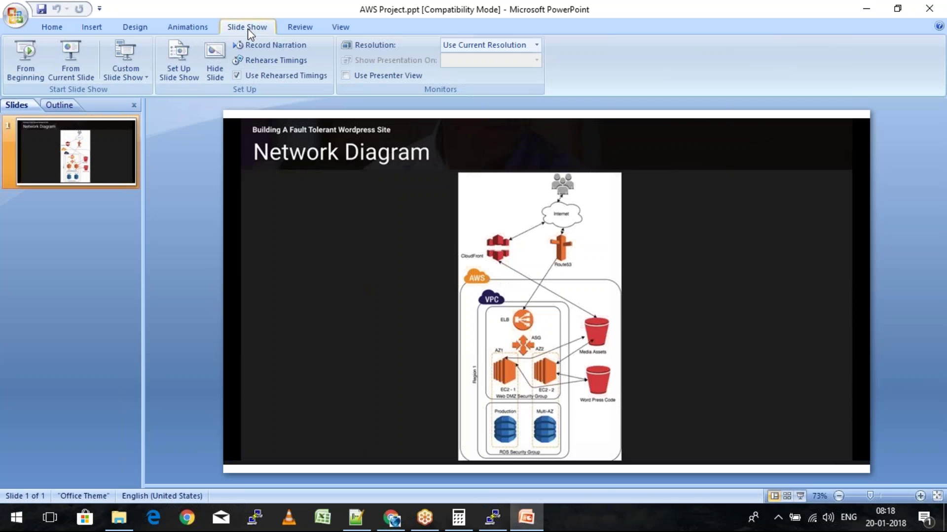
pyautogui.click(27, 58)
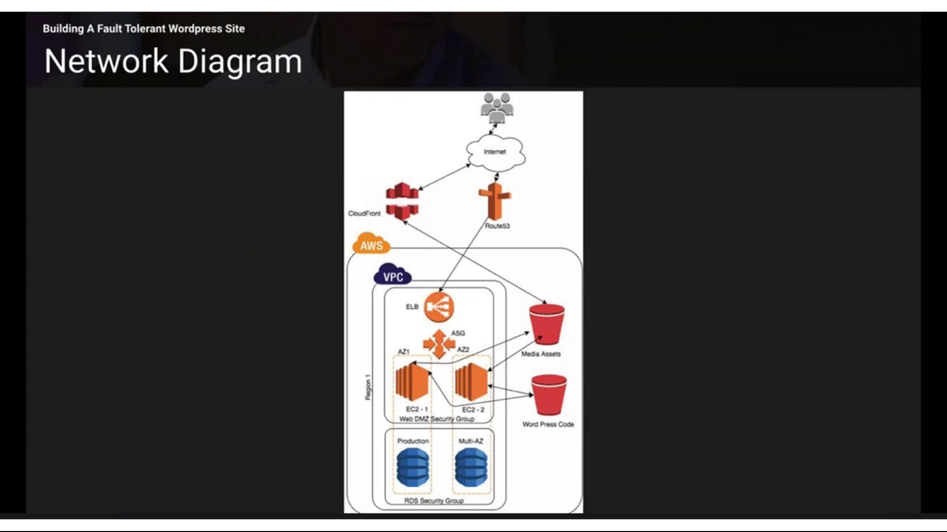
pyautogui.hotkey('alt', 'Tab')
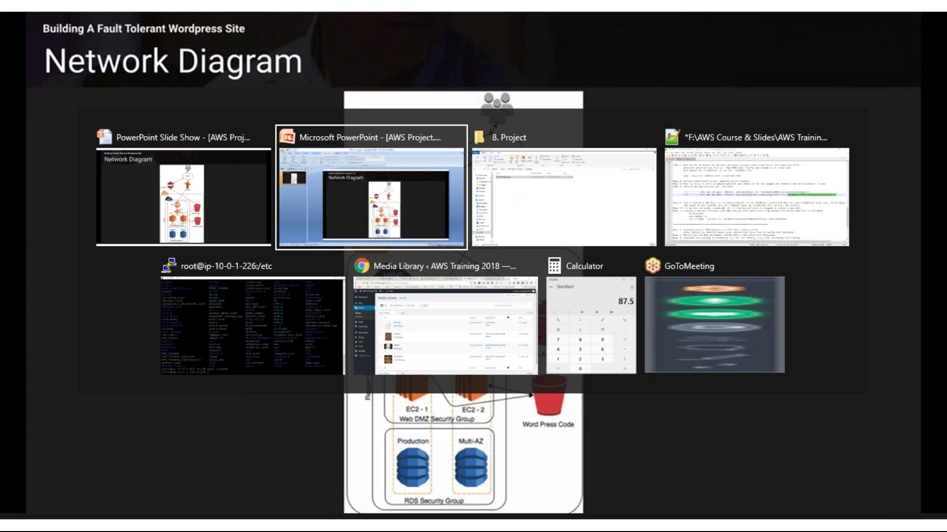
# Review the Project.txt notes and highlight the Step 10 line about creating the AMI
pyautogui.press('Tab')
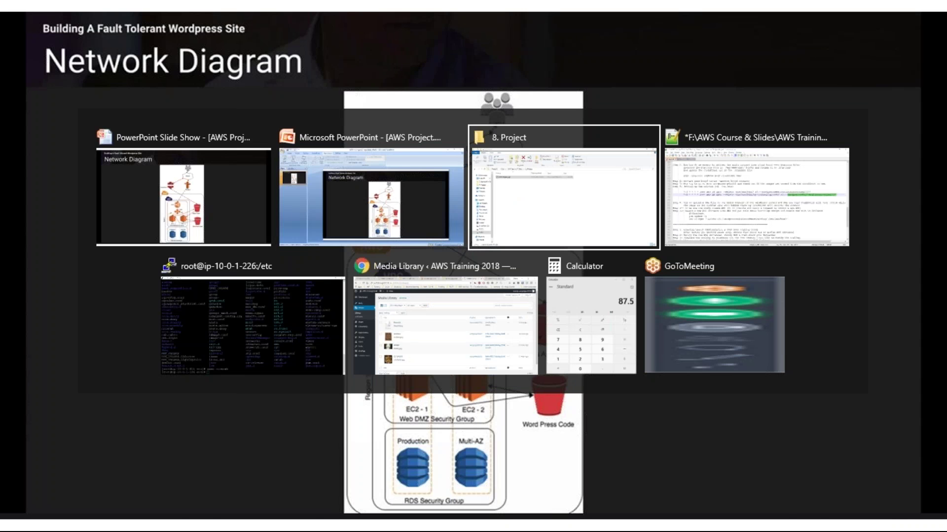
pyautogui.press('Tab')
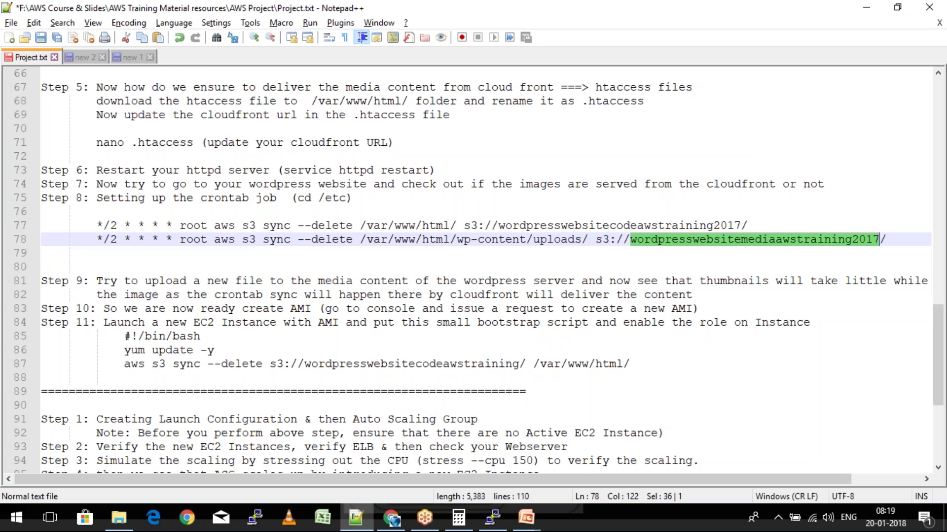
pyautogui.scroll(9, 277, 245)
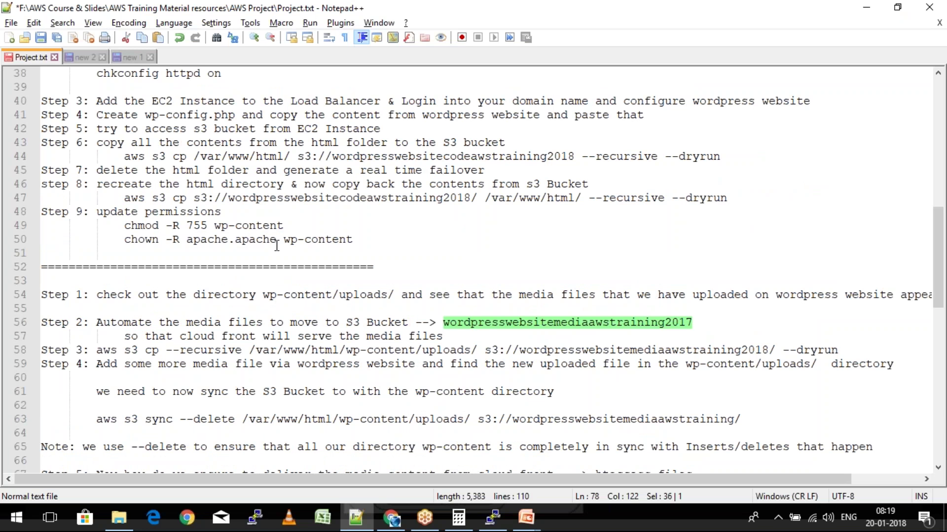
pyautogui.scroll(3, 229, 336)
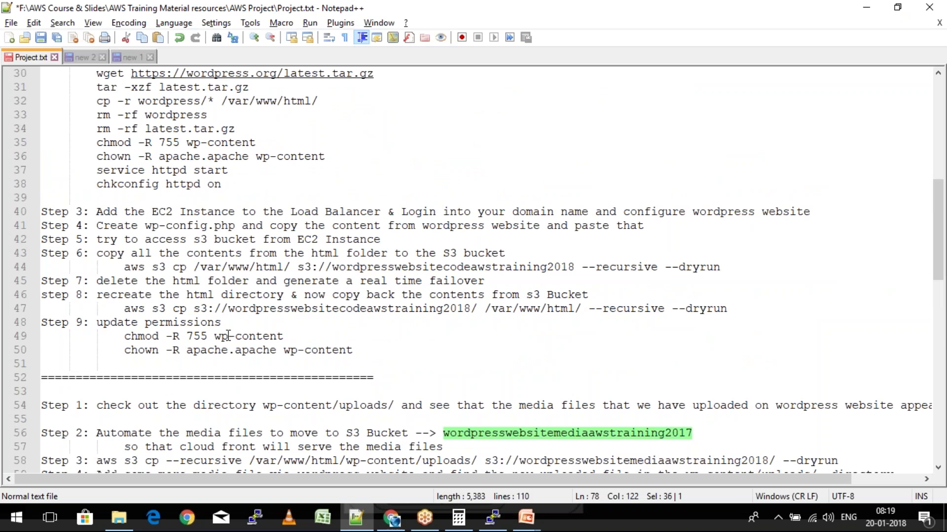
pyautogui.scroll(-5, 490, 323)
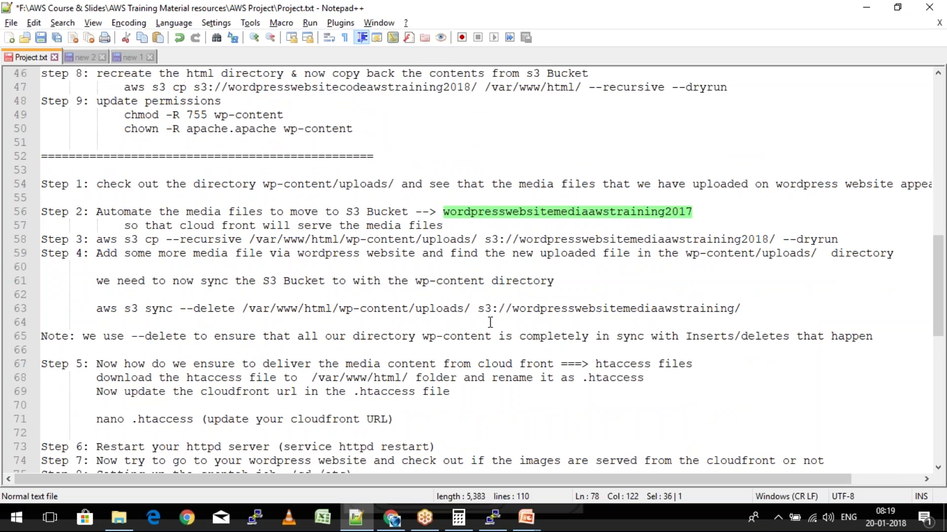
pyautogui.scroll(-5, 490, 323)
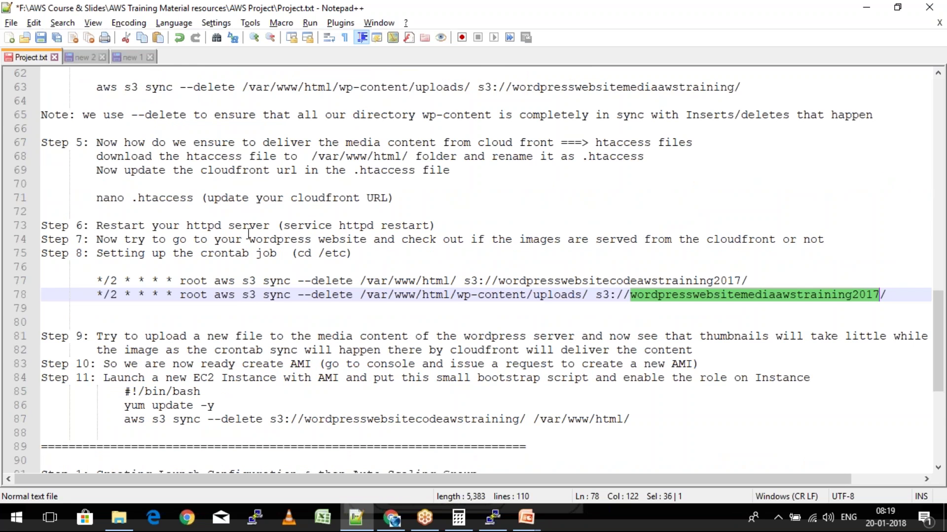
pyautogui.scroll(-3, 248, 234)
pyautogui.moveTo(103, 253); pyautogui.dragTo(311, 254)
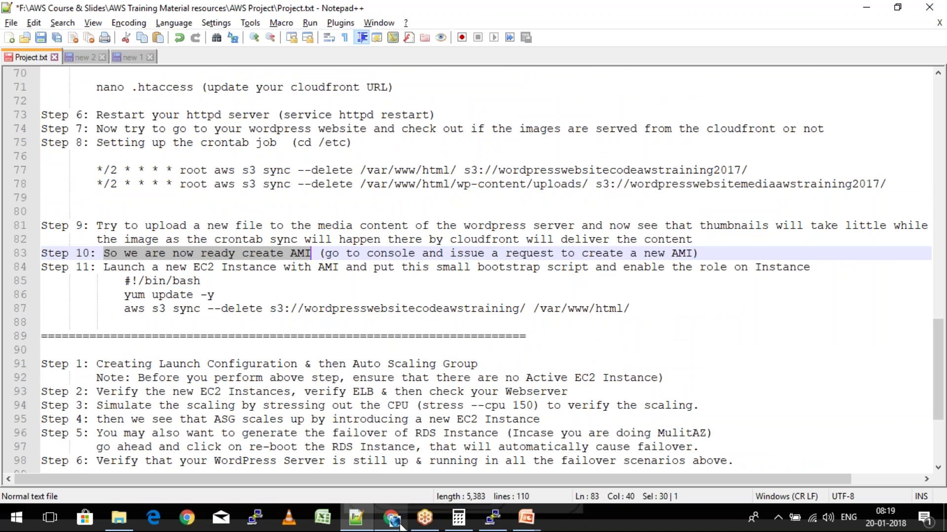
pyautogui.click(401, 525)
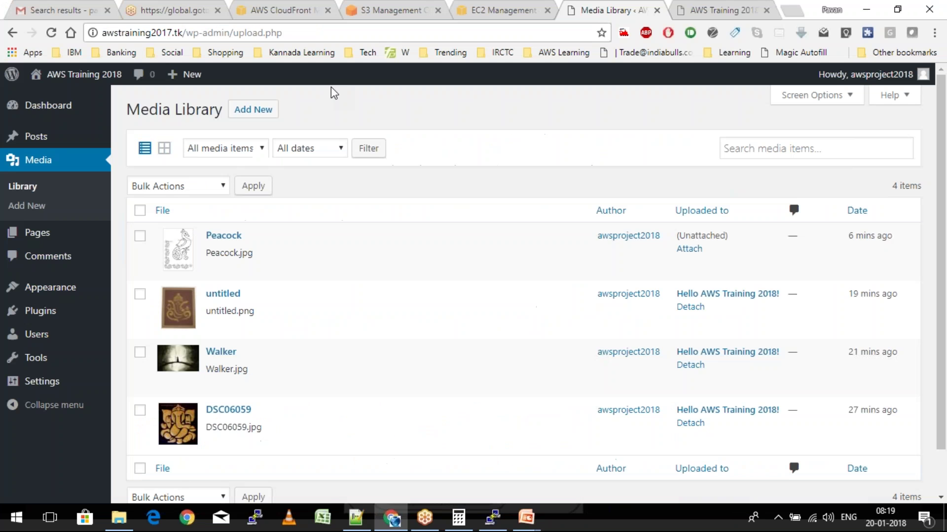
# Close the two WordPress tabs and select WordpressConf in the EC2 Instances list
pyautogui.click(657, 10)
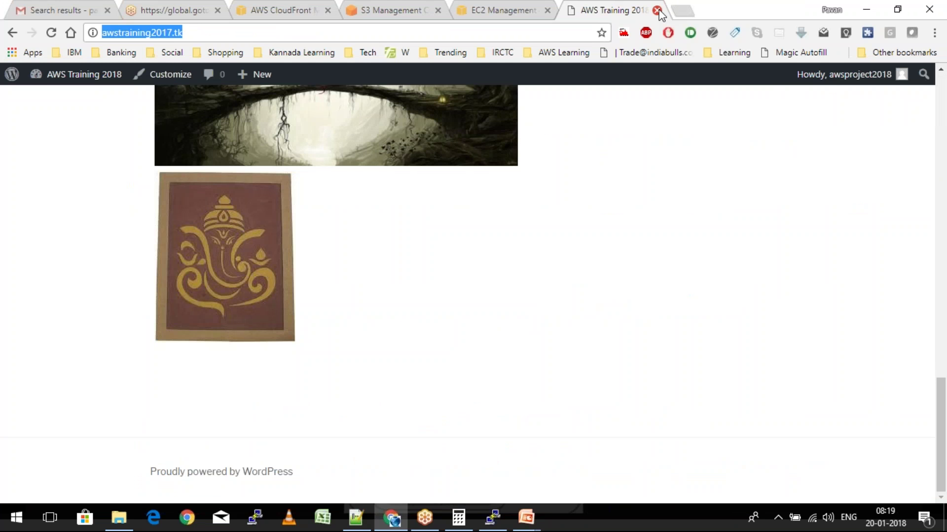
pyautogui.click(657, 10)
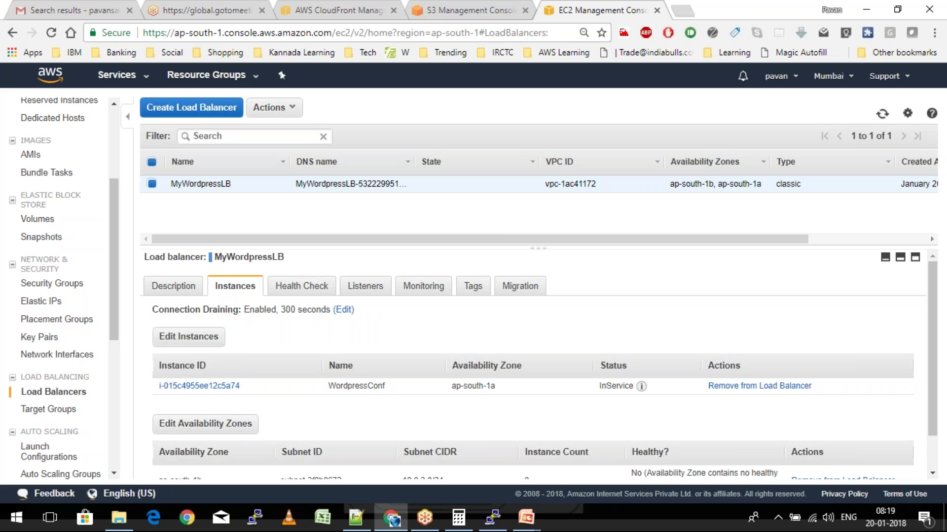
pyautogui.scroll(3, 40, 215)
pyautogui.click(40, 214)
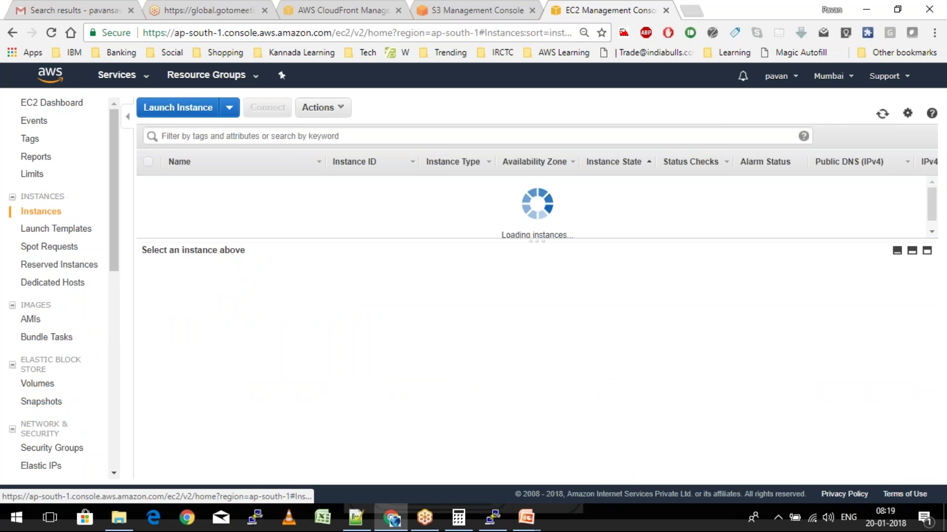
pyautogui.click(149, 183)
# Create an image of WordpressConf named WordpressAMI with description WordpressAMI
pyautogui.click(322, 107)
pyautogui.moveTo(345, 203)
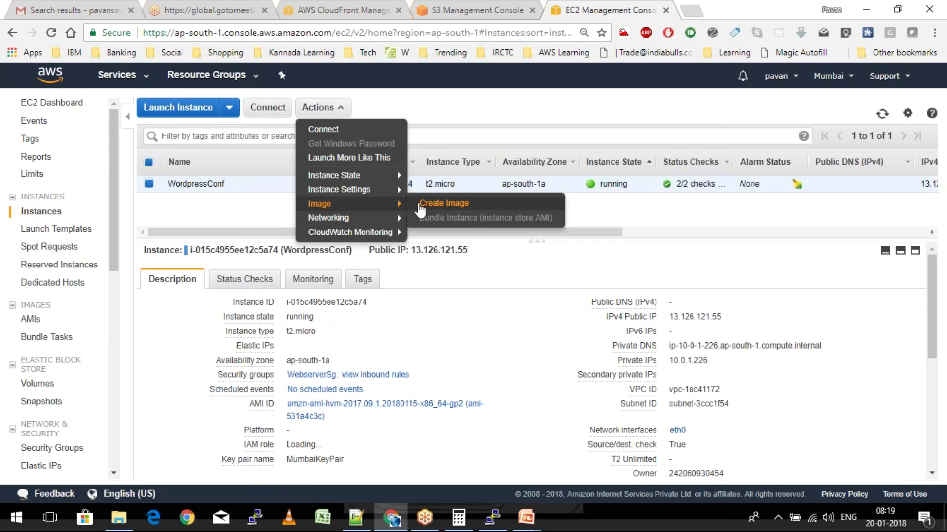
pyautogui.click(421, 204)
pyautogui.write('WordpressMi')
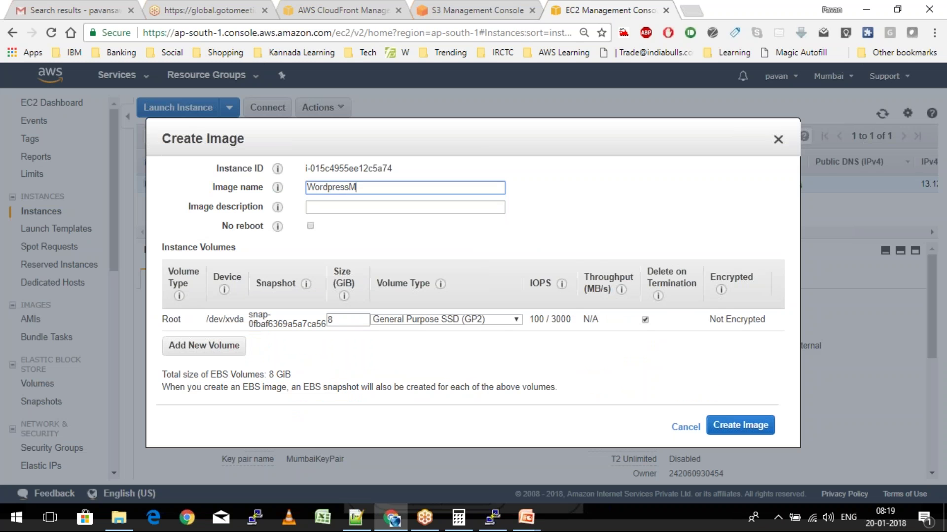
pyautogui.press('BackSpace')
pyautogui.press('BackSpace')
pyautogui.write('AMI')
pyautogui.click(307, 207)
pyautogui.write('WordpressAMI')
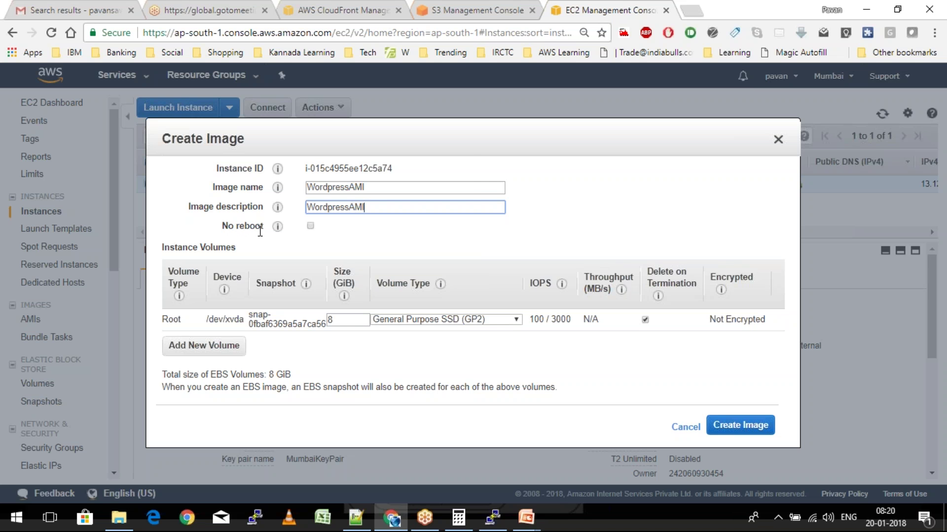
pyautogui.moveTo(285, 228)
pyautogui.click(736, 429)
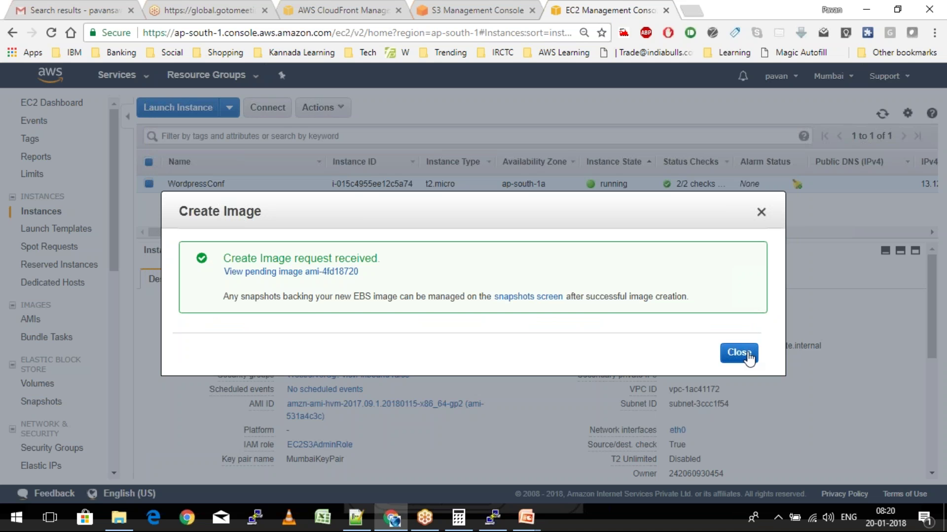
pyautogui.click(738, 353)
pyautogui.click(493, 518)
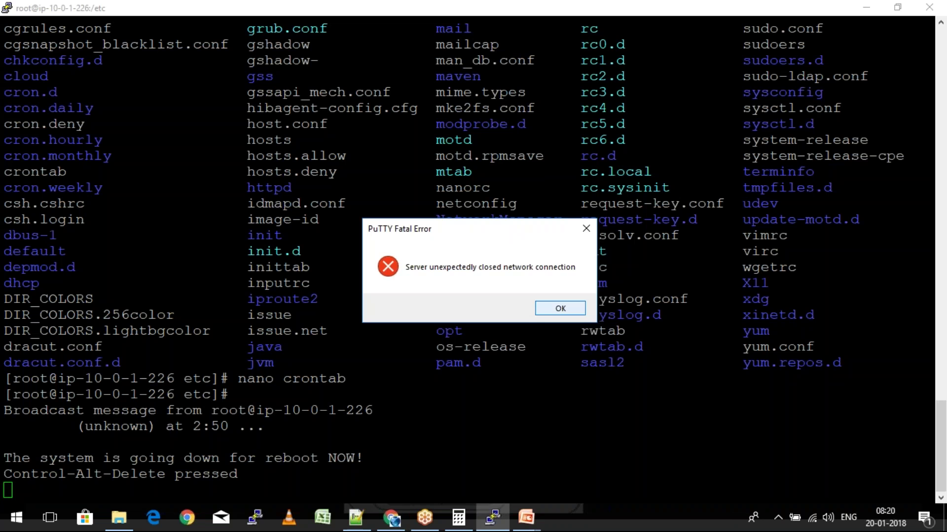
# Dismiss PuTTY's lost-connection error and return to the EC2 Instances page
pyautogui.press('Return')
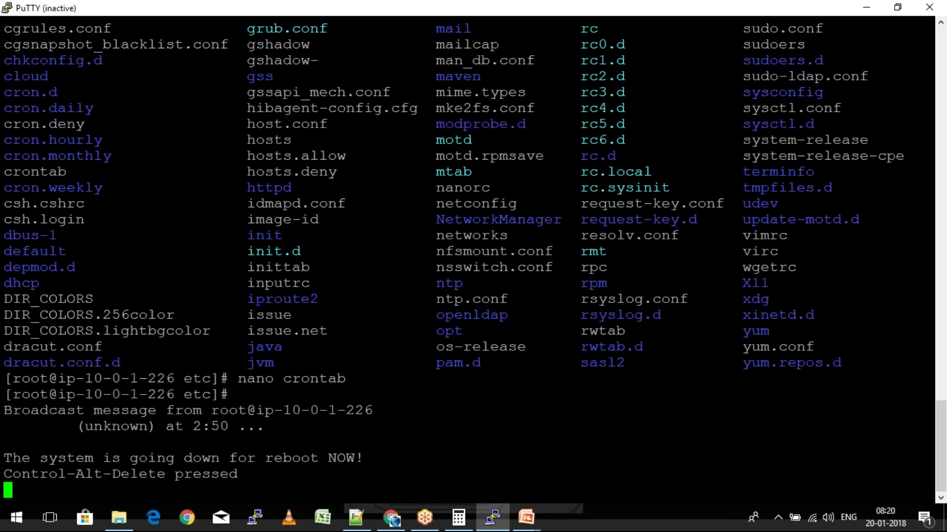
pyautogui.hotkey('alt', 'Tab')
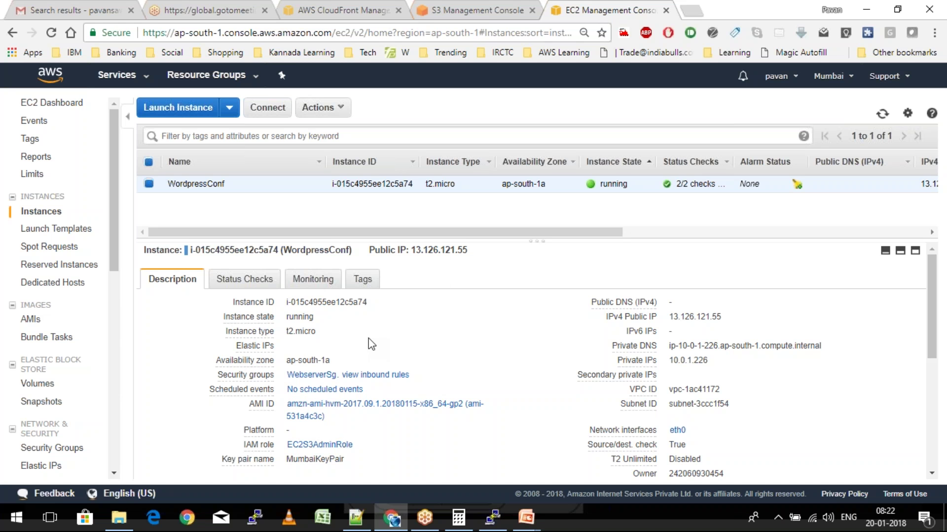
# Stop the WordpressConf instance and confirm Yes, Stop
pyautogui.click(32, 321)
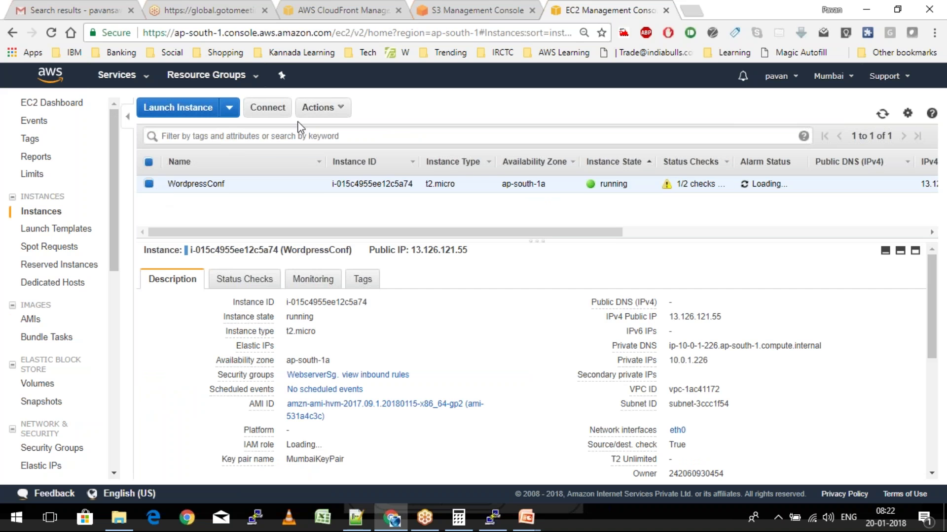
pyautogui.click(318, 107)
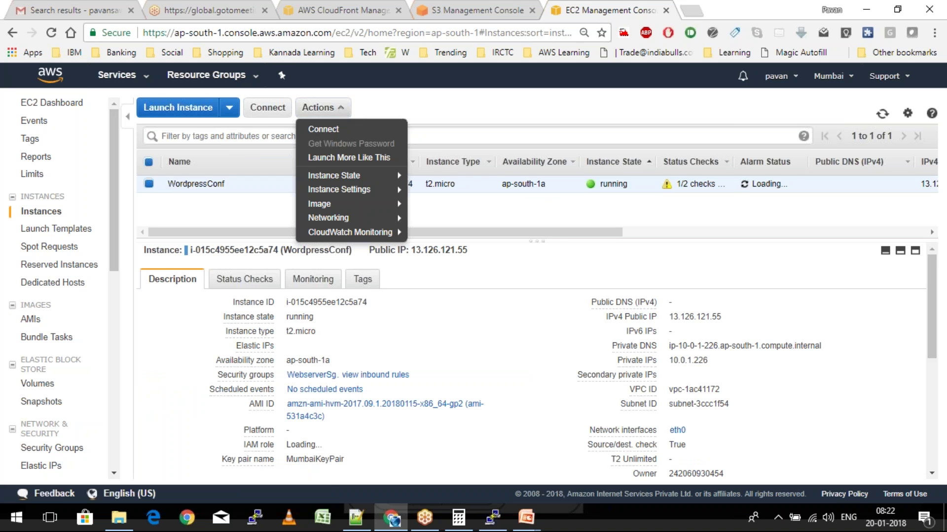
pyautogui.moveTo(334, 175)
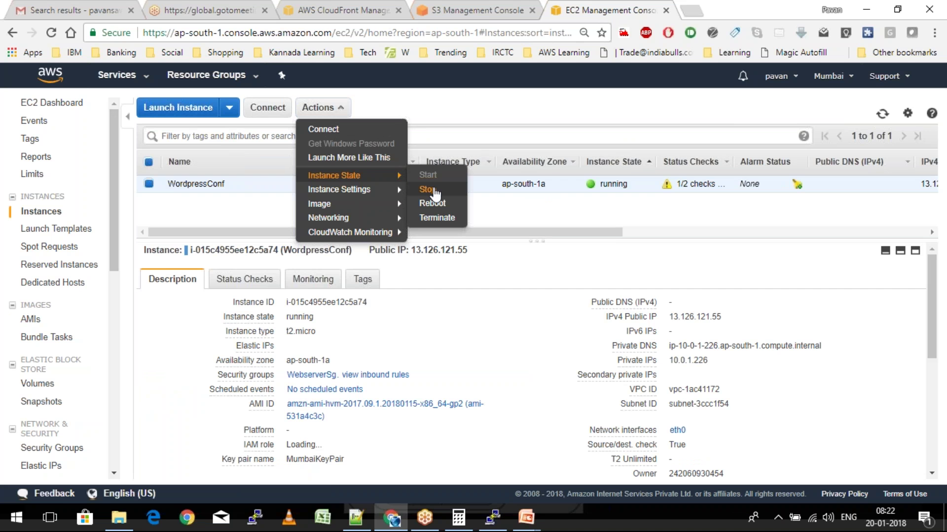
pyautogui.click(427, 189)
pyautogui.click(607, 363)
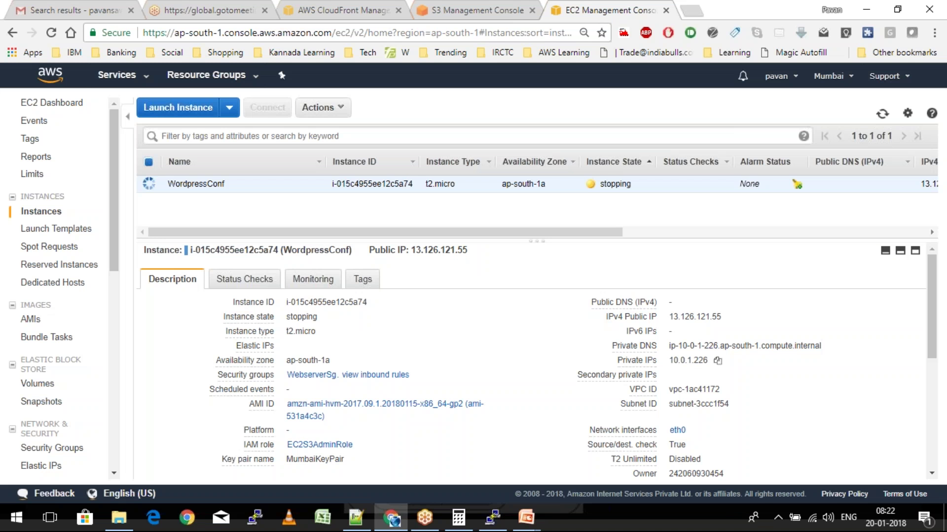
# Load awstraining2017.tk in a new tab, then return to the EC2 tab
pyautogui.click(692, 9)
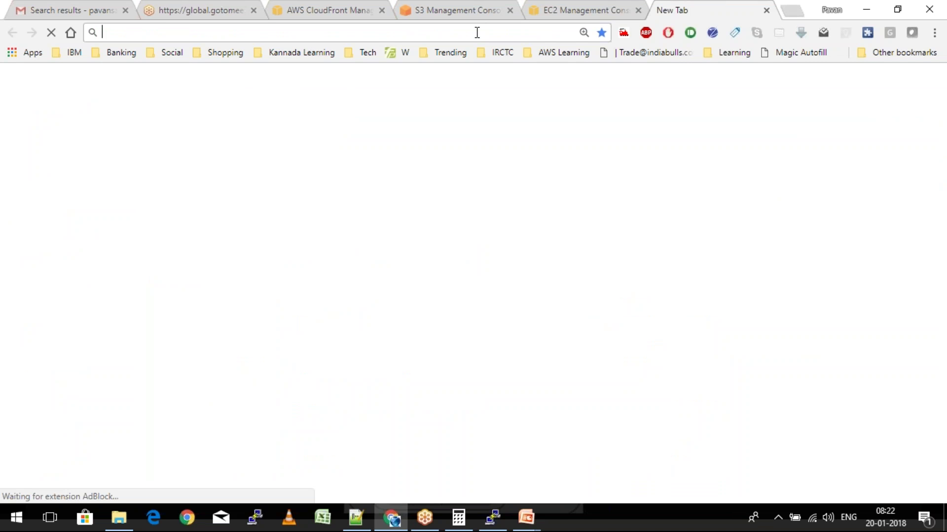
pyautogui.write('awstraining2017.tk')
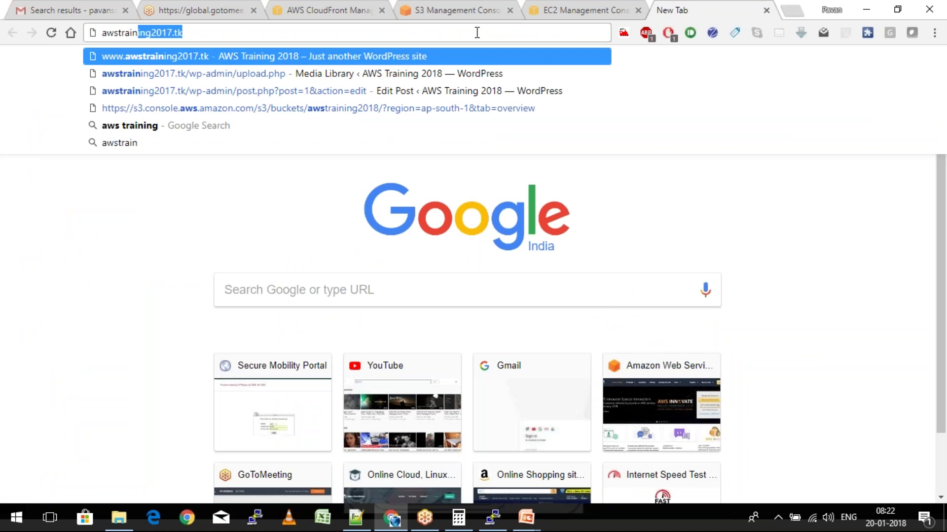
pyautogui.press('Return')
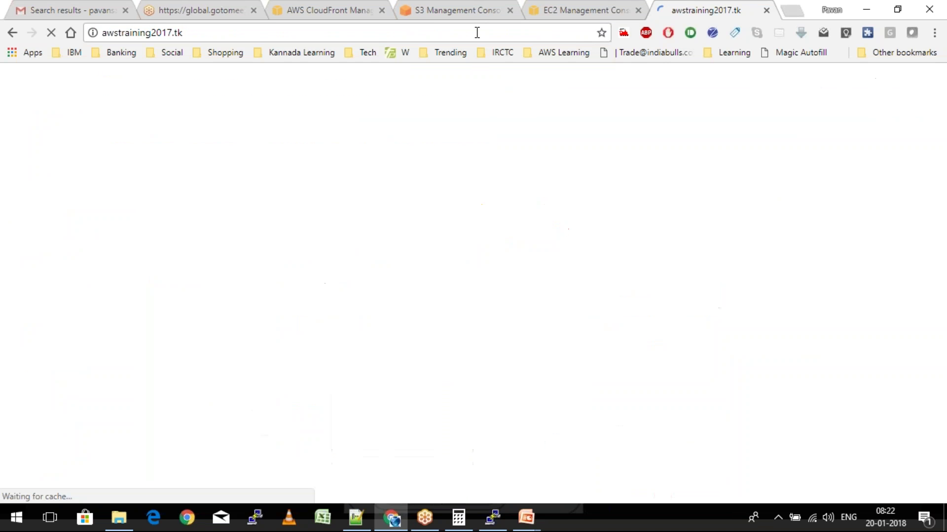
pyautogui.click(561, 7)
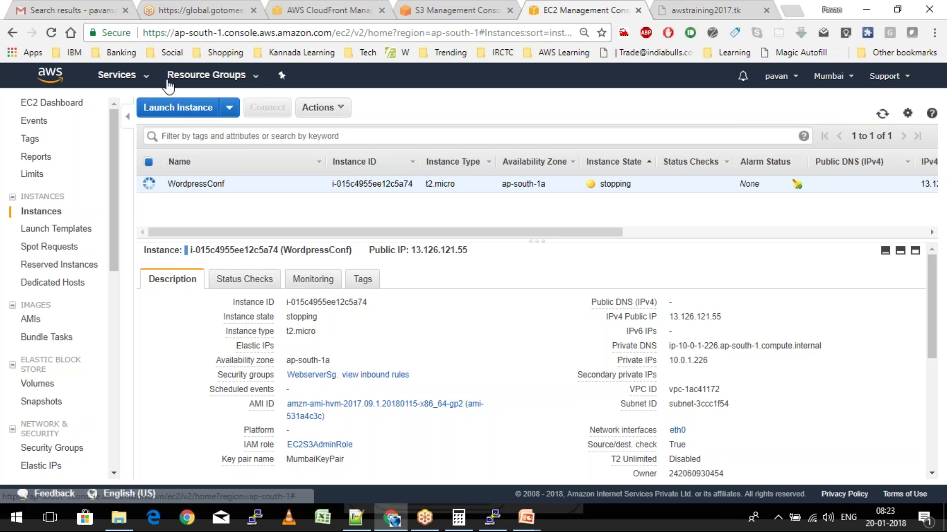
# Launch an instance from the custom WordPress AMI in the AWSTraining VPC with EC2S3AdminRole
pyautogui.click(176, 109)
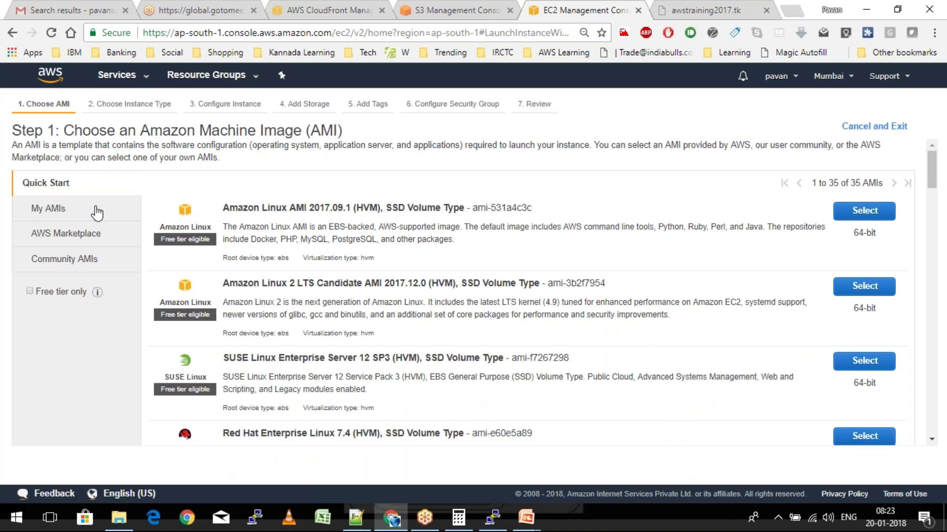
pyautogui.click(865, 211)
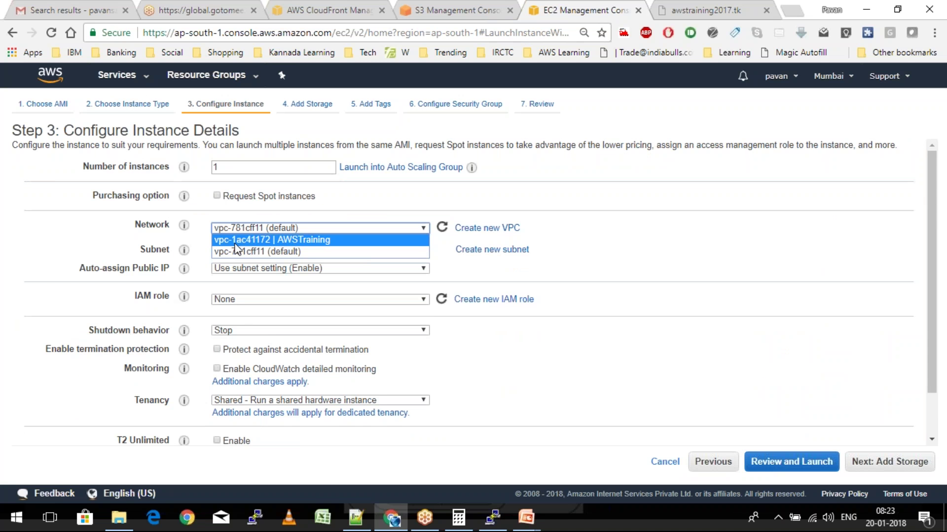
pyautogui.click(236, 240)
pyautogui.click(276, 311)
pyautogui.click(279, 333)
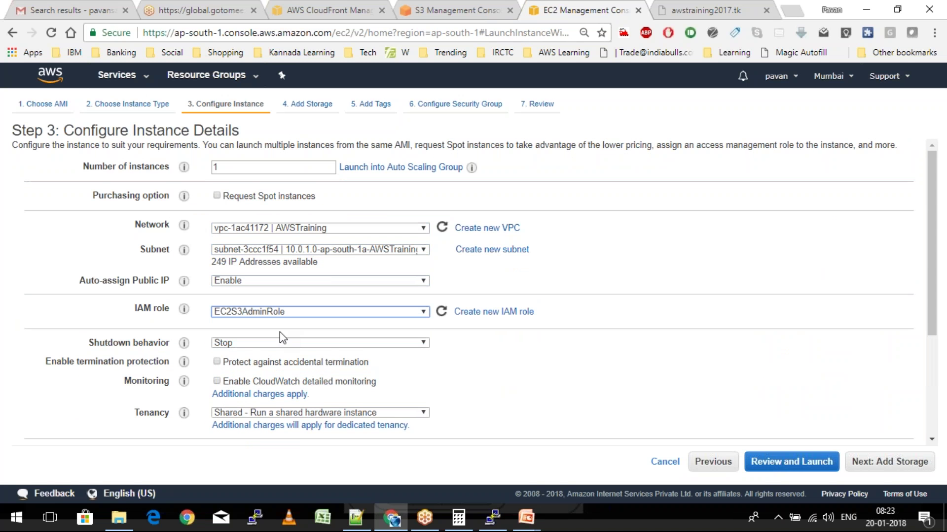
# Paste the S3-sync bootstrap script into User data and remove the stray indentation
pyautogui.scroll(-1, 279, 338)
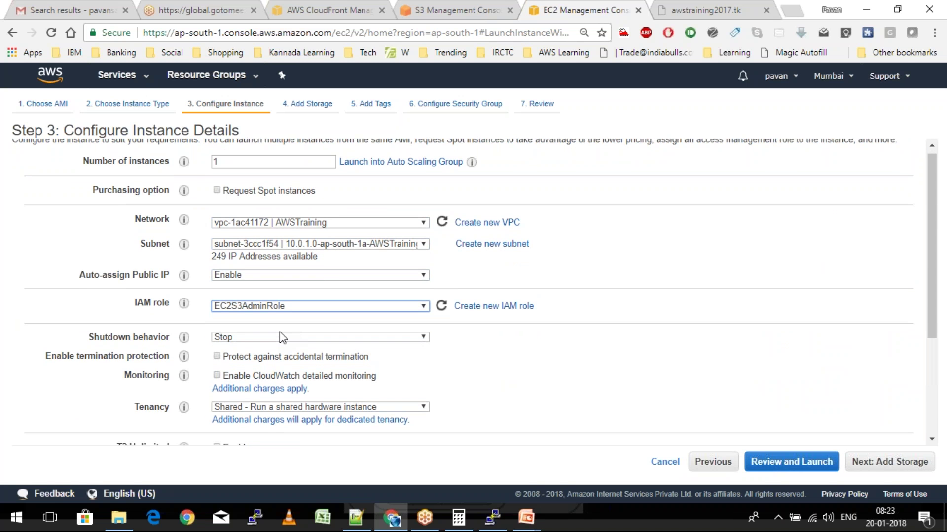
pyautogui.scroll(-2, 280, 334)
pyautogui.scroll(-2, 280, 332)
pyautogui.click(73, 431)
pyautogui.click(345, 329)
pyautogui.click(363, 518)
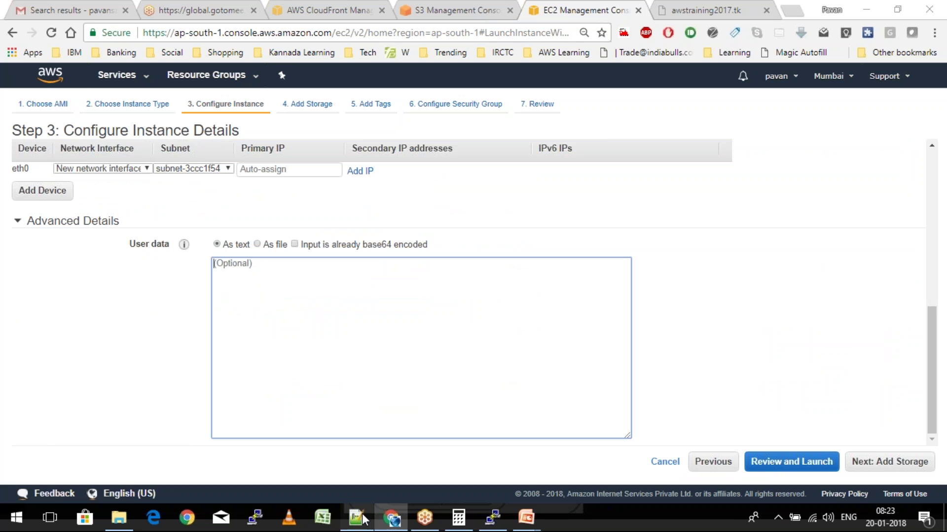
pyautogui.click(362, 519)
pyautogui.write('#!/bin/bash yum update -y \t\taws s3 sync --delete s3://wordpresswebsitecodeawstraining/ /var/www/html/')
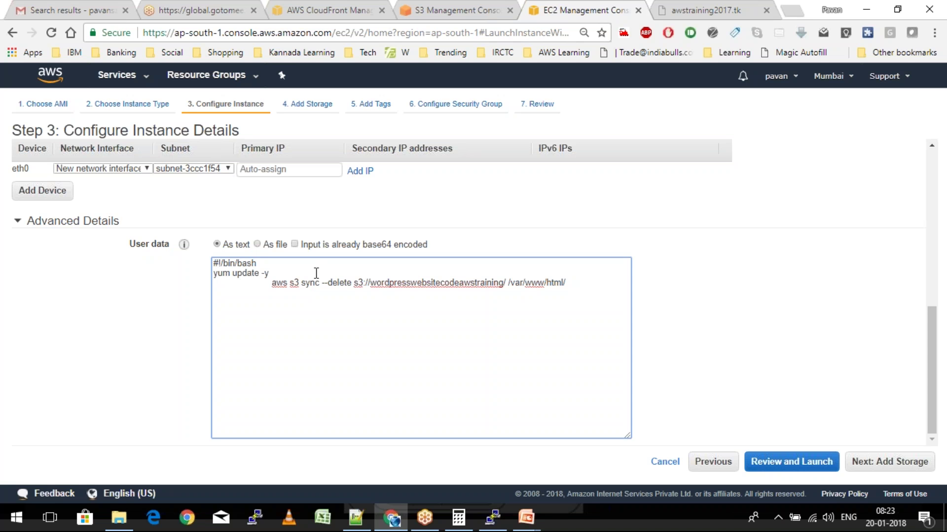
pyautogui.hotkey('shift', 'Right')
pyautogui.hotkey('shift', 'Right')
pyautogui.hotkey('shift', 'Right')
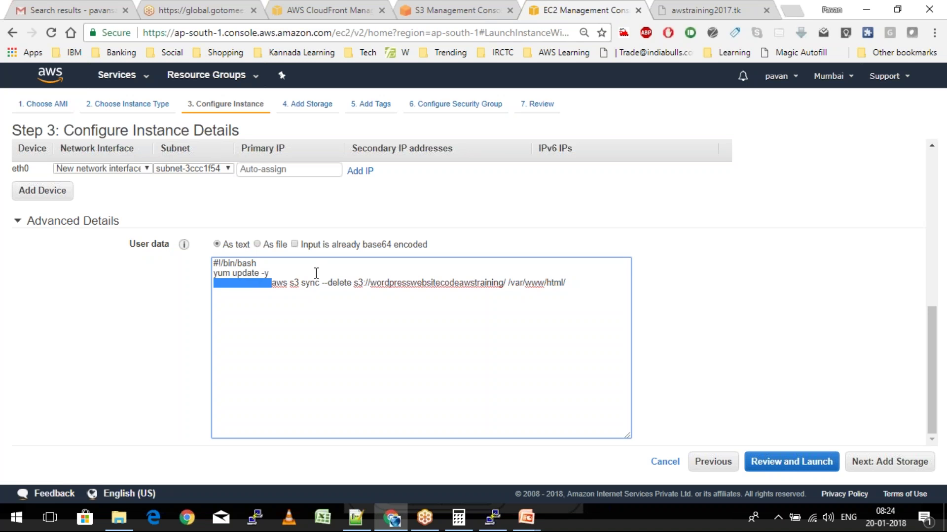
pyautogui.press('Delete')
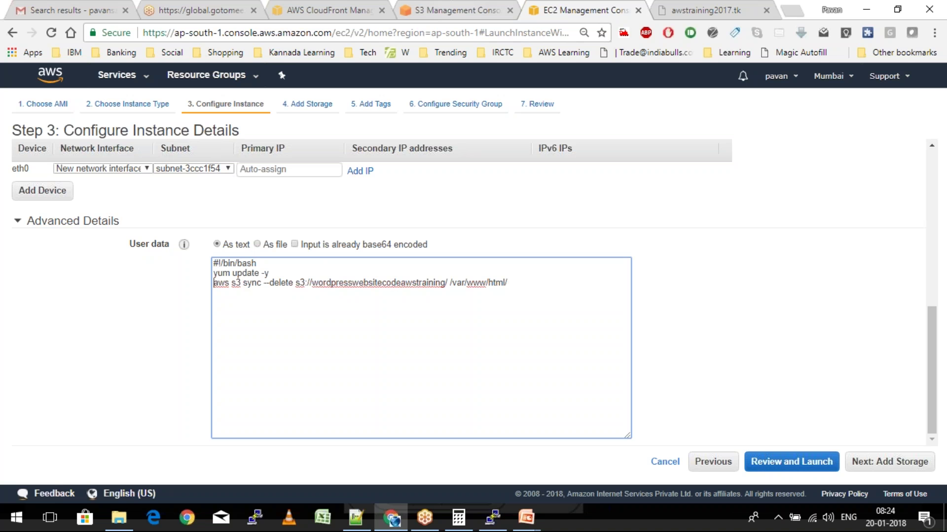
pyautogui.hotkey('ctrl', 'shift', 'Tab')
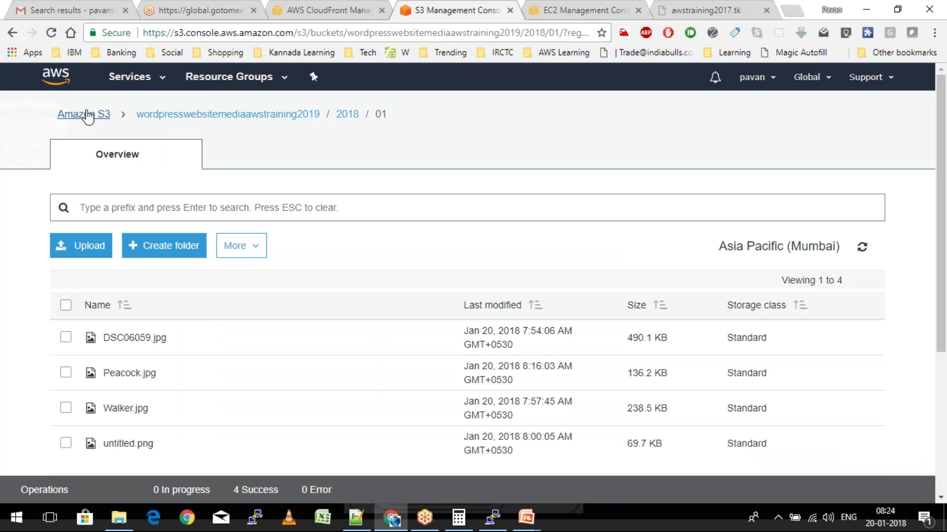
pyautogui.click(88, 116)
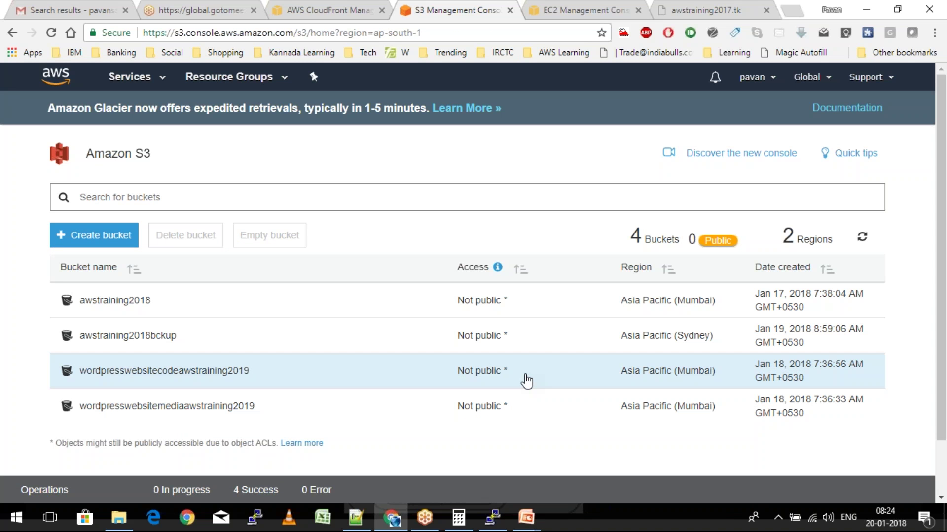
# Check the wordpresswebsitecodeawstraining2019 bucket name against the notes for the user-data sync source
pyautogui.click(526, 377)
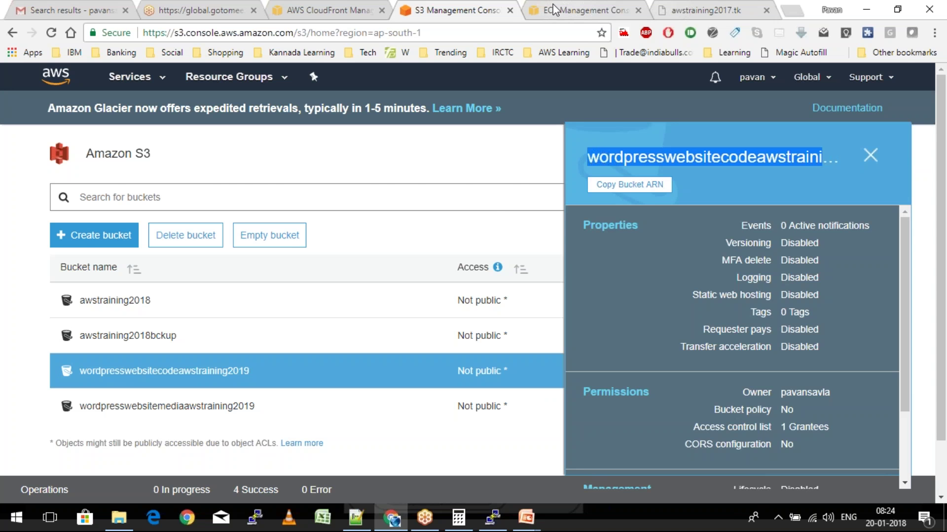
pyautogui.hotkey('alt', 'Tab')
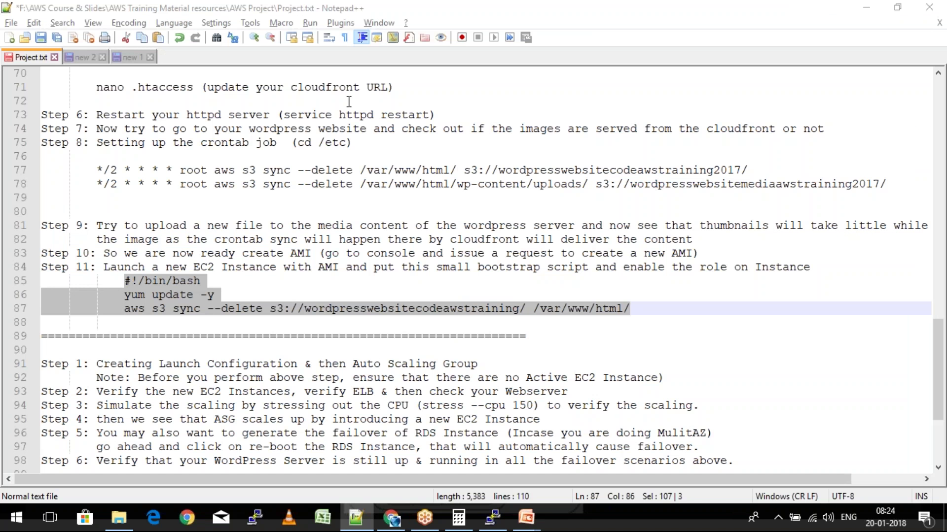
pyautogui.hotkey('alt', 'Tab')
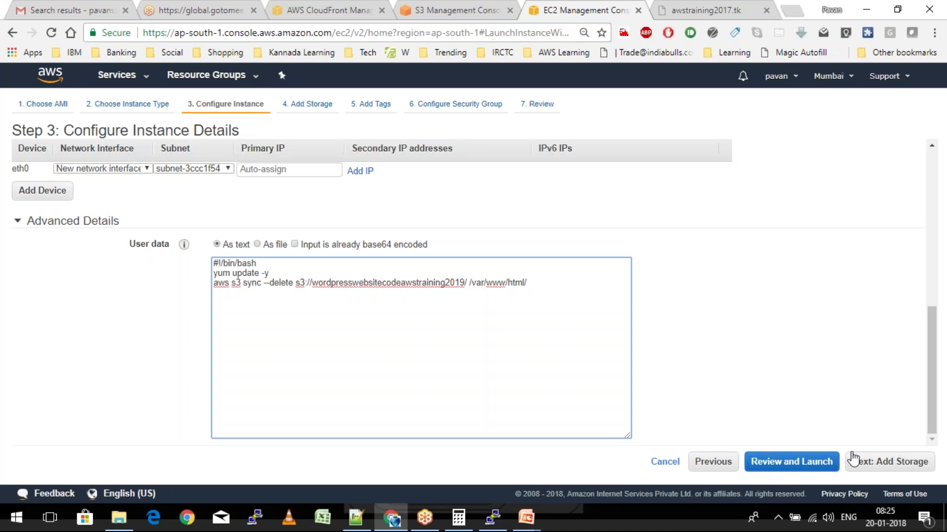
# Tag the new instance Name=WordpressTest and assign the existing WebserverSg security group
pyautogui.click(903, 469)
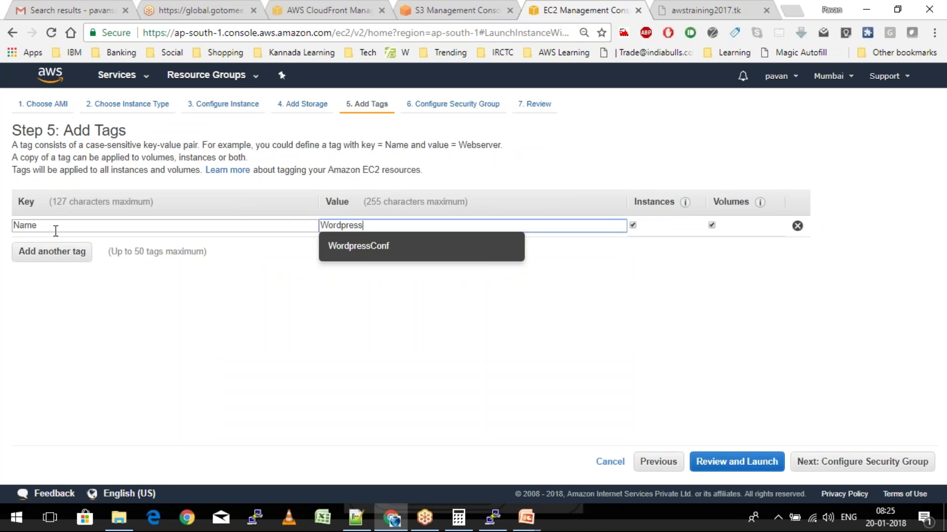
pyautogui.write('Test')
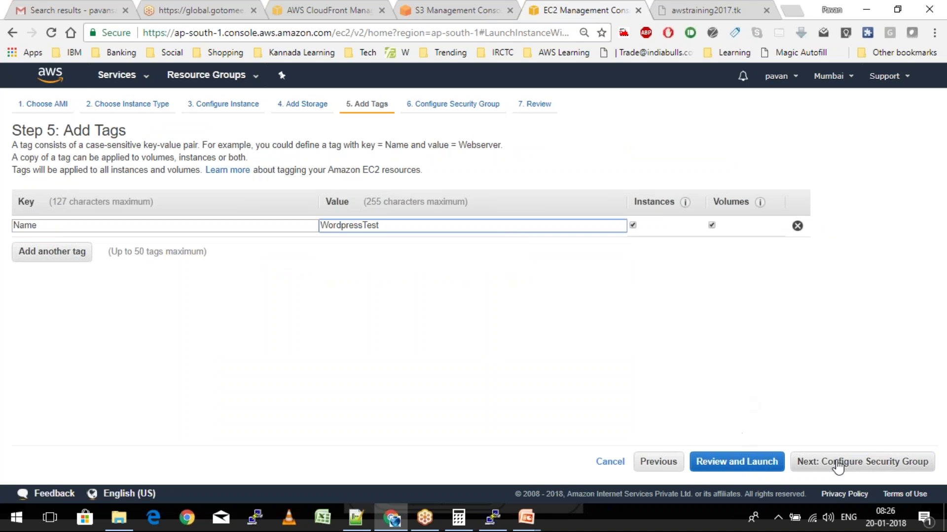
pyautogui.click(838, 466)
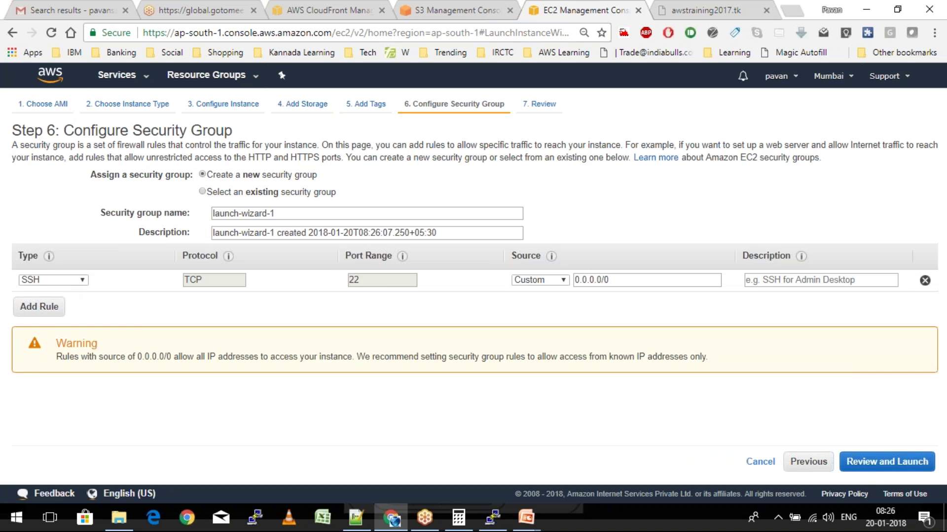
pyautogui.click(202, 192)
pyautogui.click(44, 295)
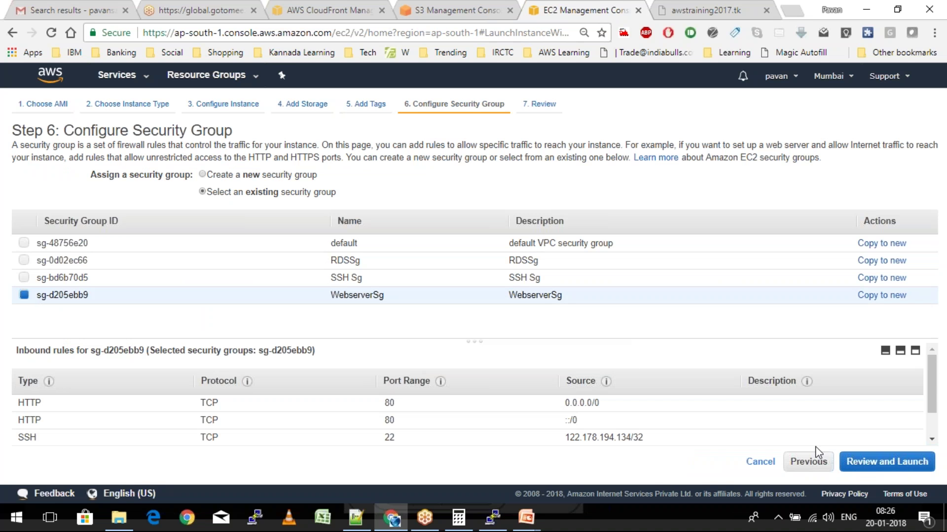
# Review and launch the instance using the MumbaiKeyPair key pair
pyautogui.click(870, 473)
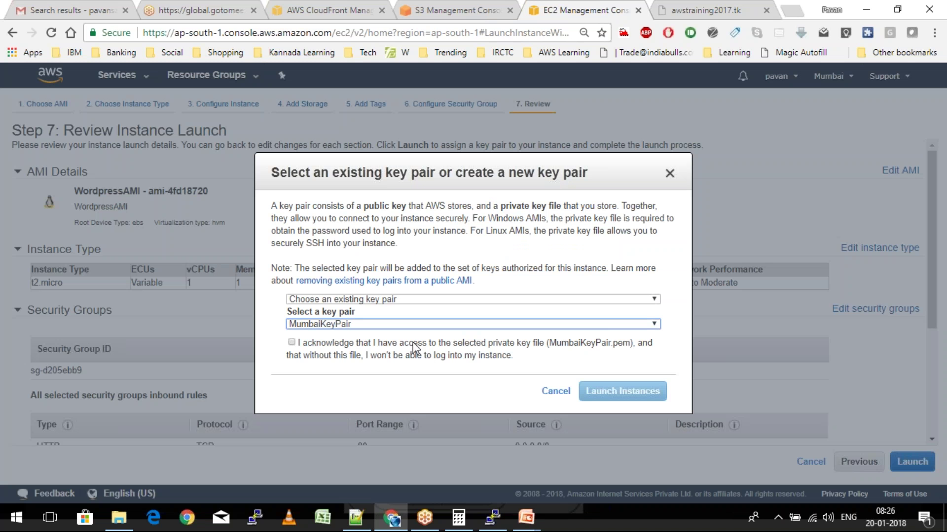
pyautogui.click(624, 392)
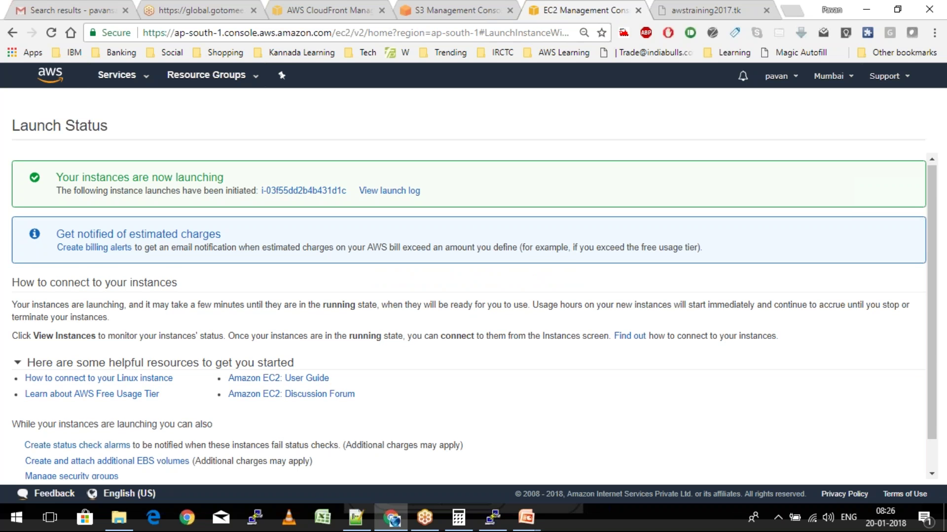
pyautogui.scroll(-1, 882, 468)
# Go from the instances list to the refreshed load balancers list
pyautogui.click(882, 472)
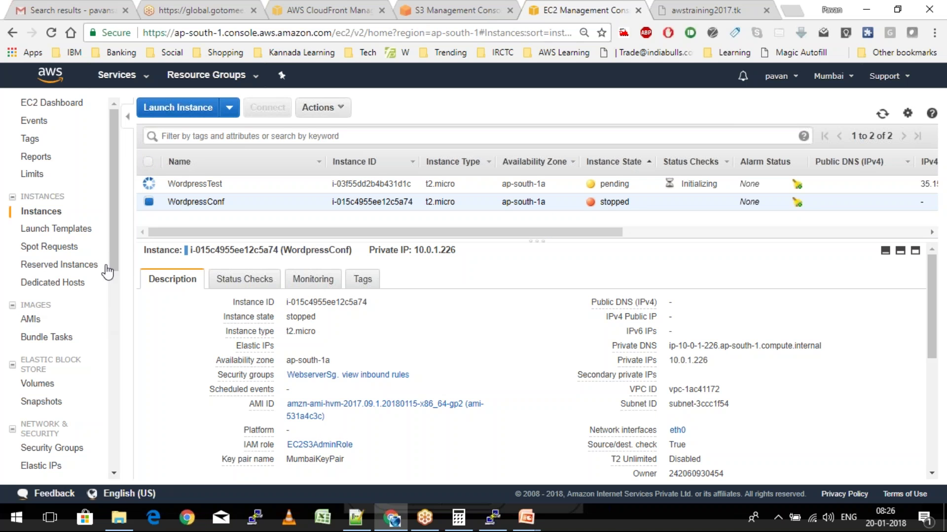
pyautogui.moveTo(116, 250); pyautogui.dragTo(113, 331)
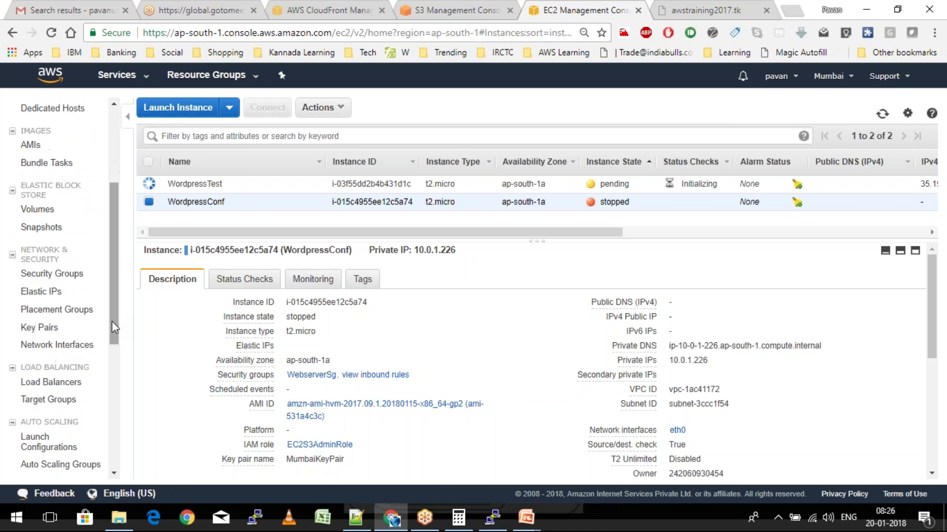
pyautogui.click(58, 388)
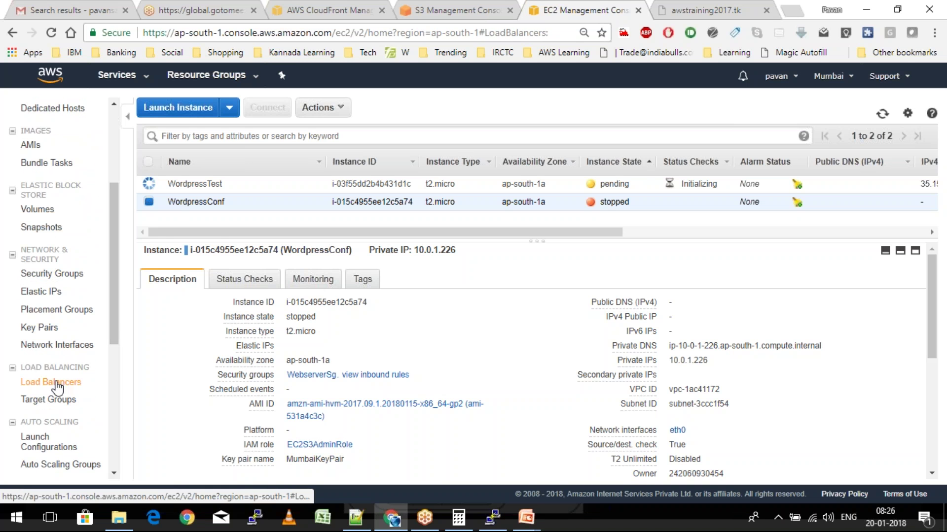
pyautogui.click(58, 388)
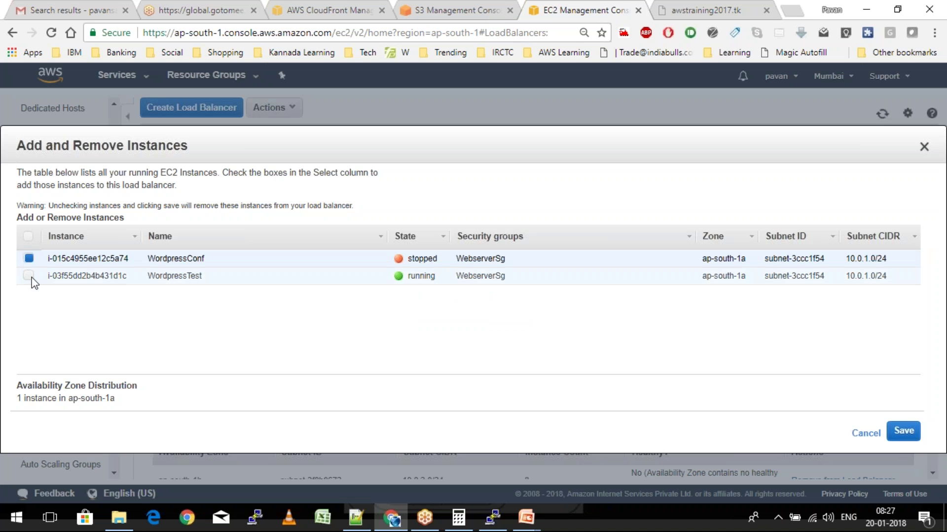
# Add WordpressTest and remove WordpressConf from MyWordpressLB, then check the awstraining2017.tk site
pyautogui.click(29, 275)
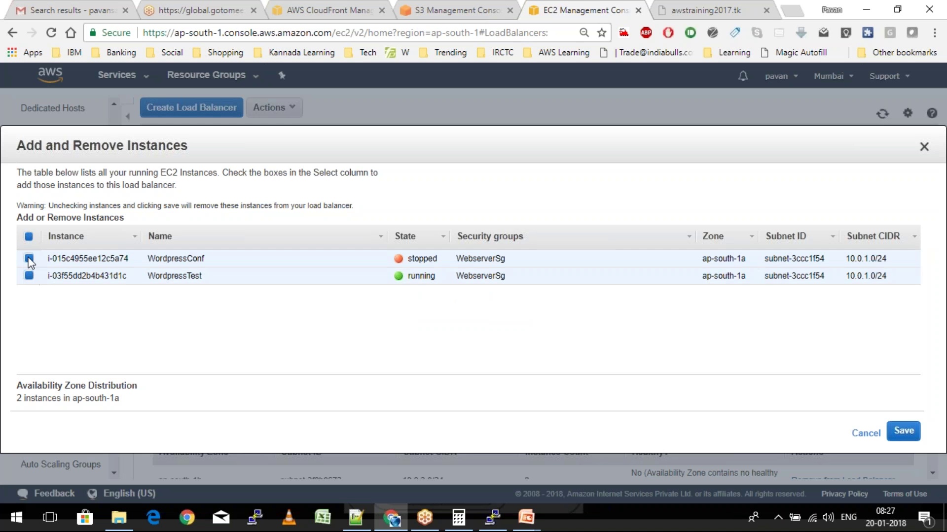
pyautogui.click(29, 260)
pyautogui.click(903, 432)
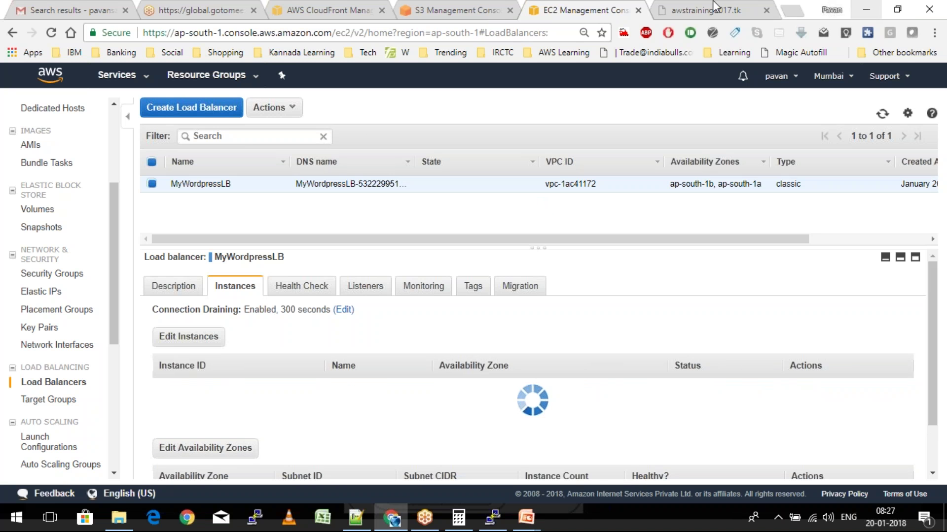
pyautogui.click(689, 6)
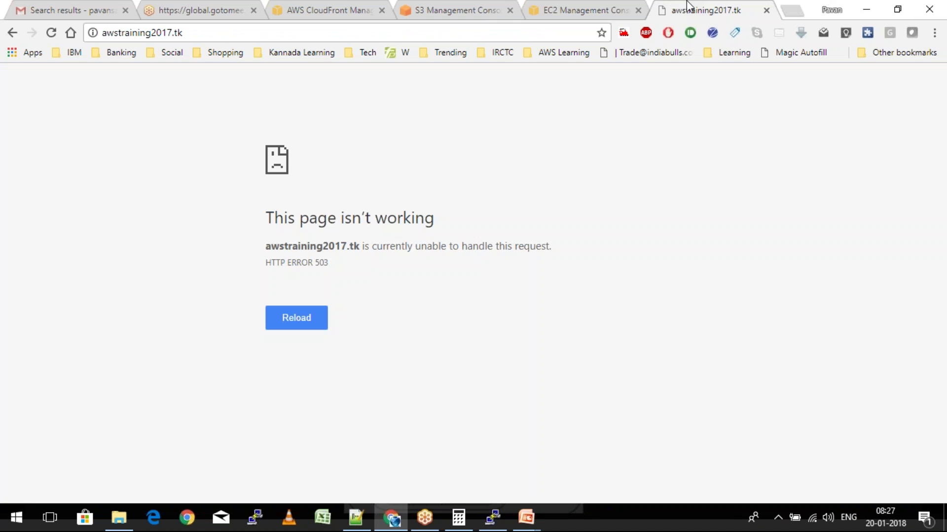
# Reload awstraining2017.tk so the AWS Training 2018 site loads instead of the 503 error
pyautogui.click(51, 32)
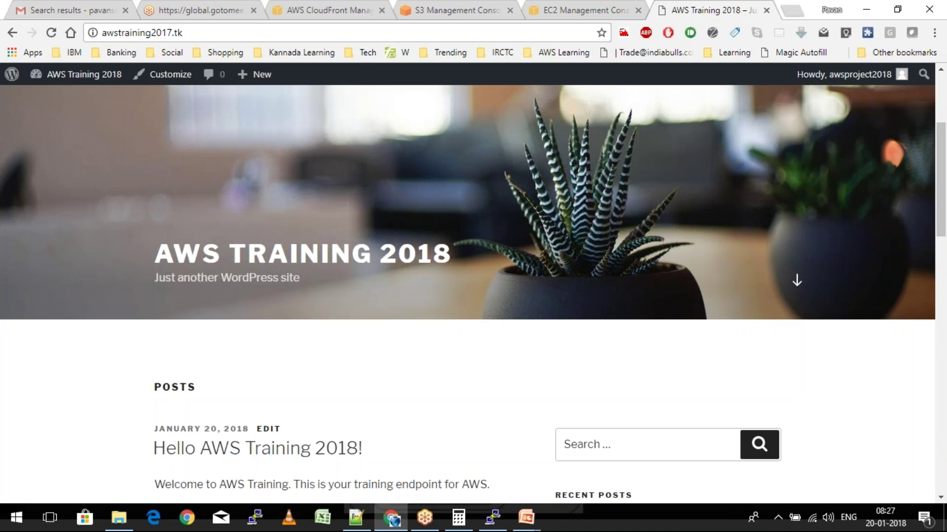
pyautogui.scroll(-14, 473, 294)
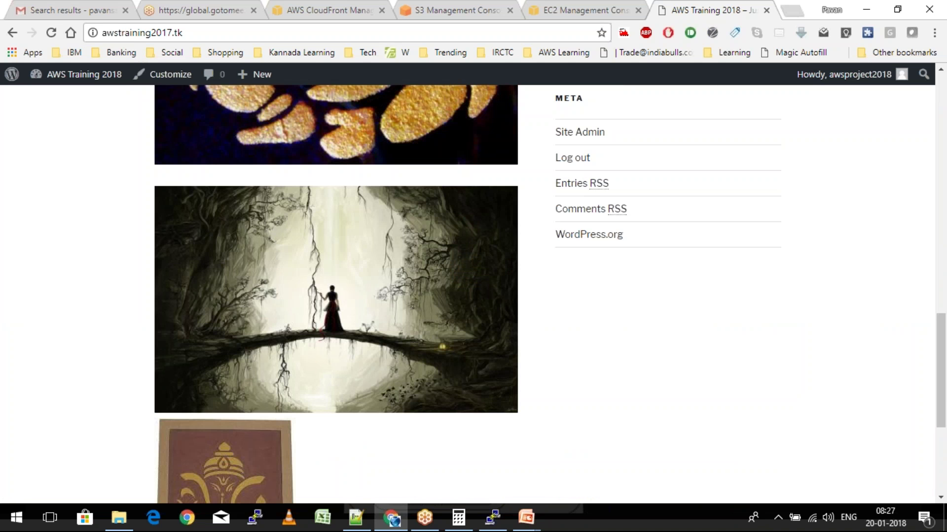
pyautogui.scroll(2, 314, 172)
# Open the gold Ganesha image in a new tab, then return to the site's top
pyautogui.rightClick(314, 171)
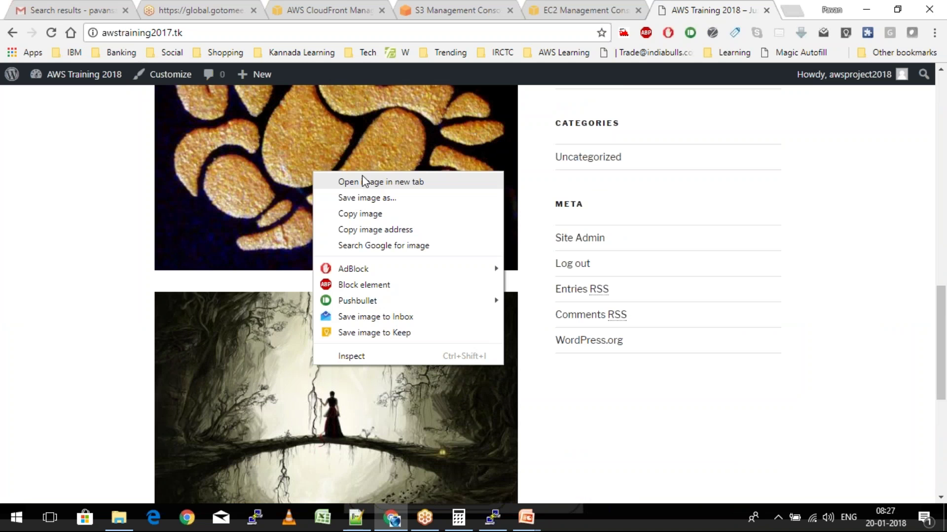
pyautogui.click(362, 182)
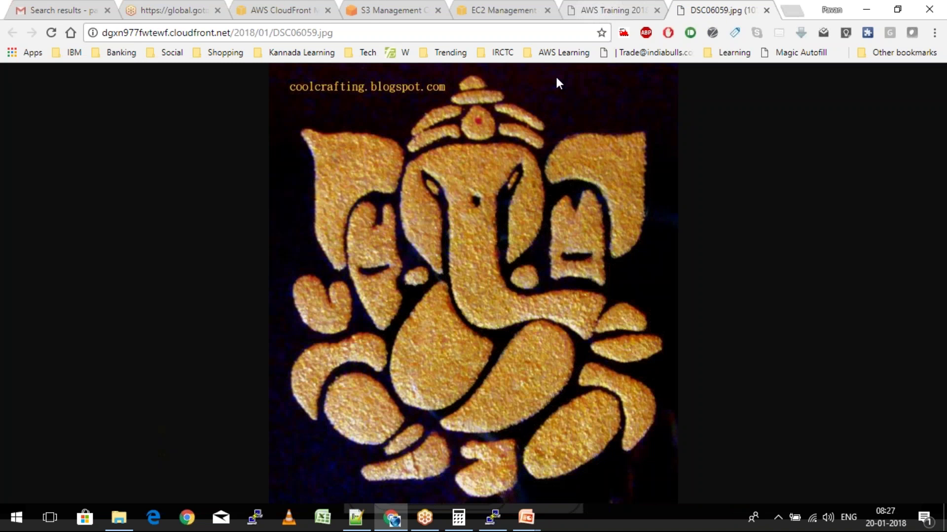
pyautogui.hotkey('ctrl', 'shift', 'Tab')
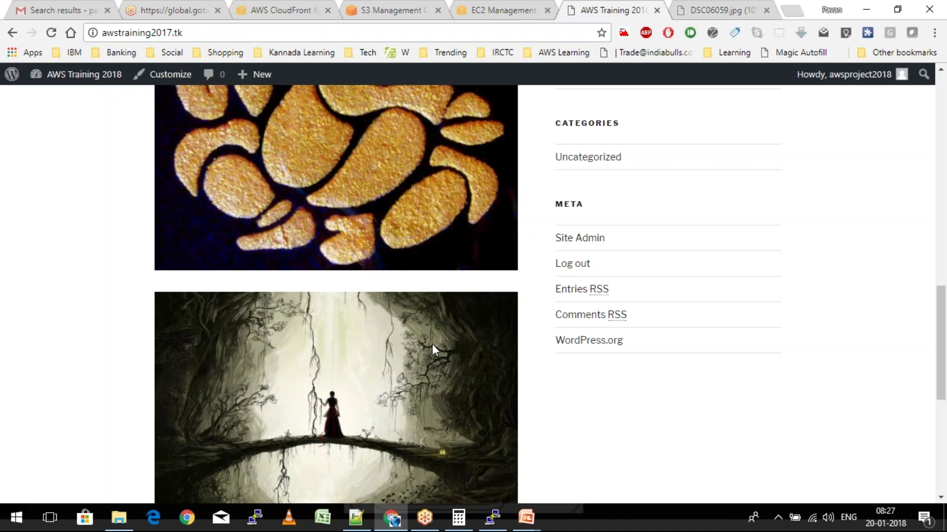
pyautogui.scroll(6, 432, 344)
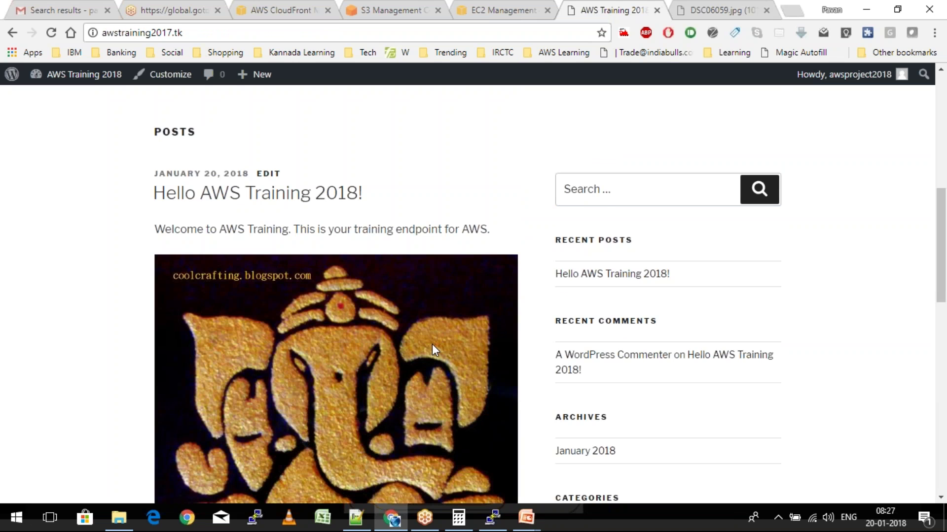
pyautogui.scroll(-6, 432, 344)
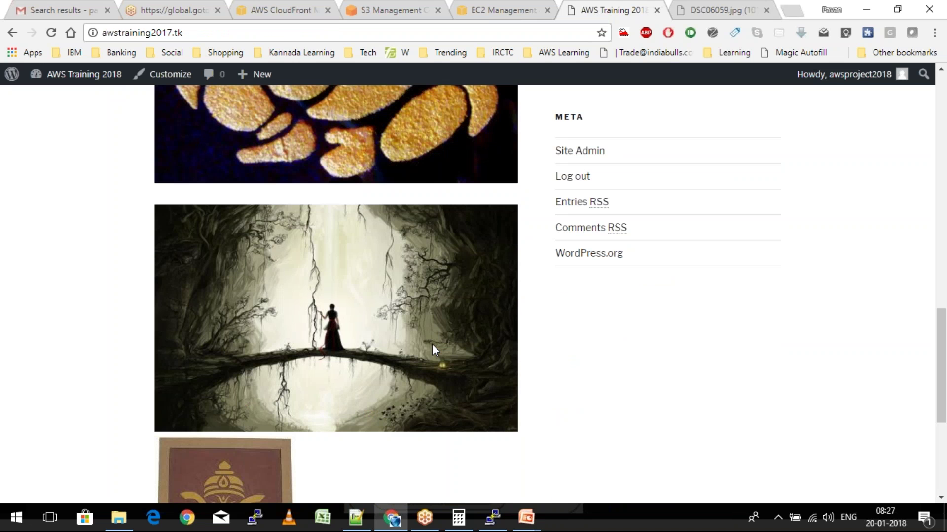
pyautogui.scroll(6, 432, 348)
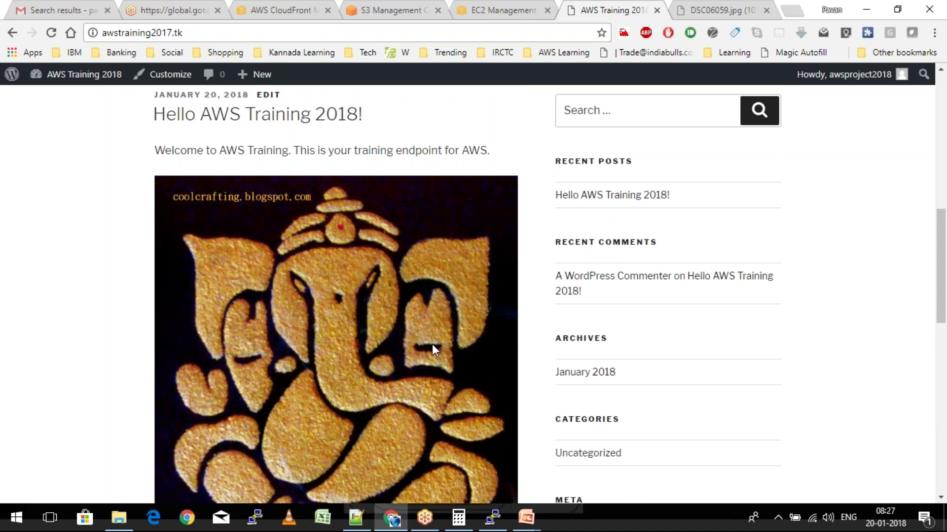
pyautogui.scroll(7, 432, 348)
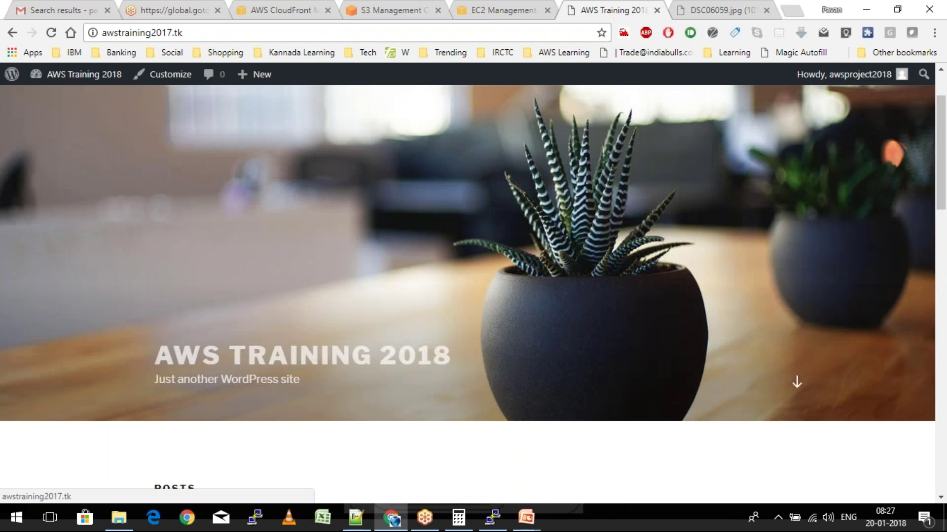
pyautogui.scroll(2, 432, 348)
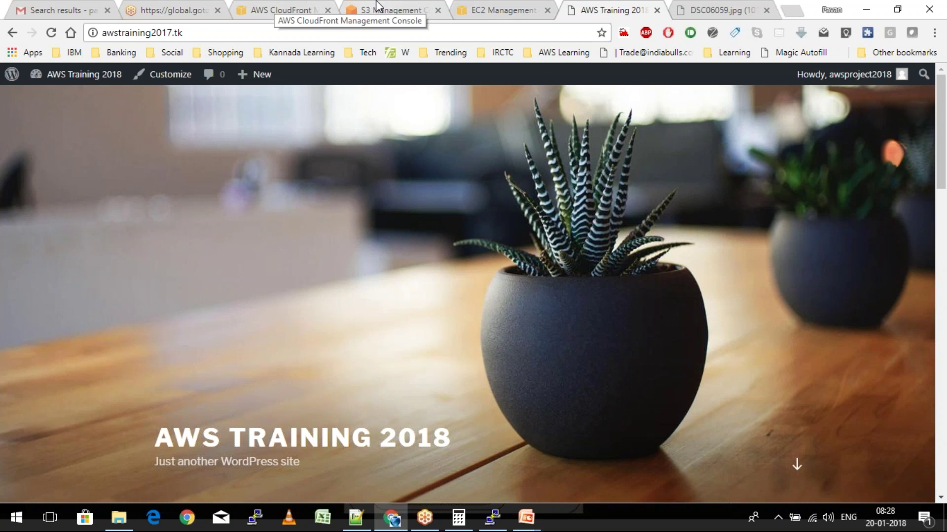
# Return to the EC2 console and open the Instances list
pyautogui.click(378, 5)
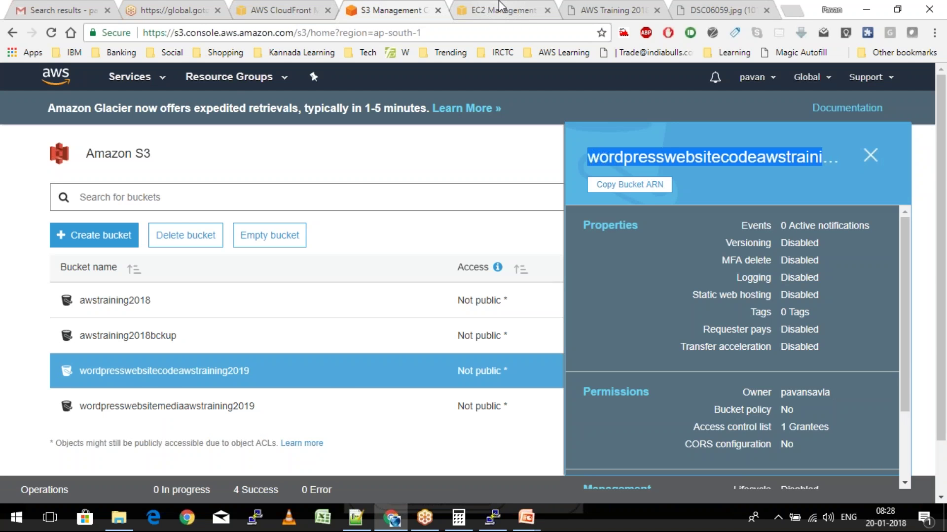
pyautogui.click(500, 6)
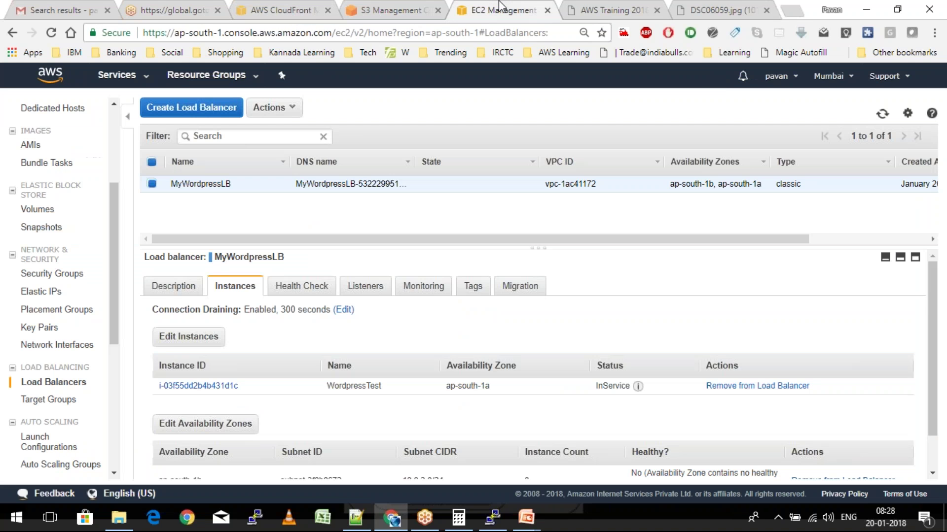
pyautogui.moveTo(357, 522)
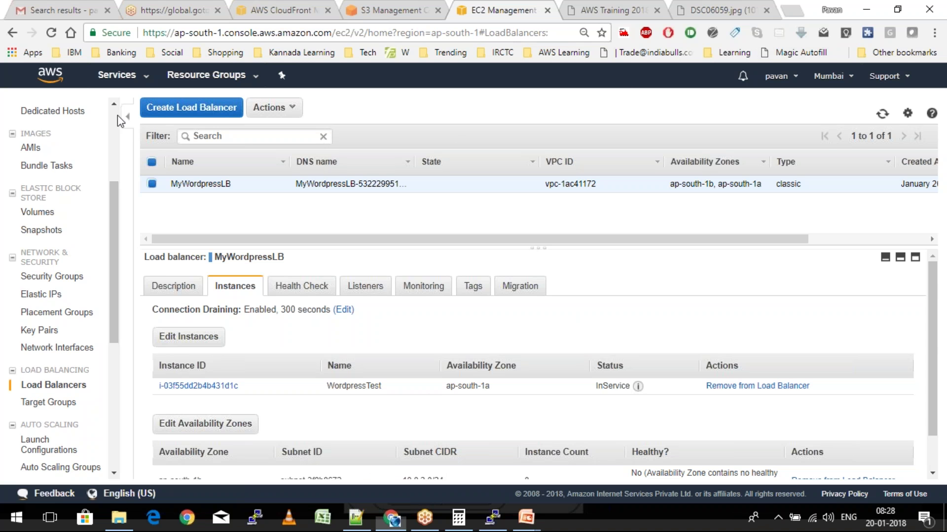
pyautogui.scroll(3, 118, 115)
pyautogui.scroll(1, 117, 114)
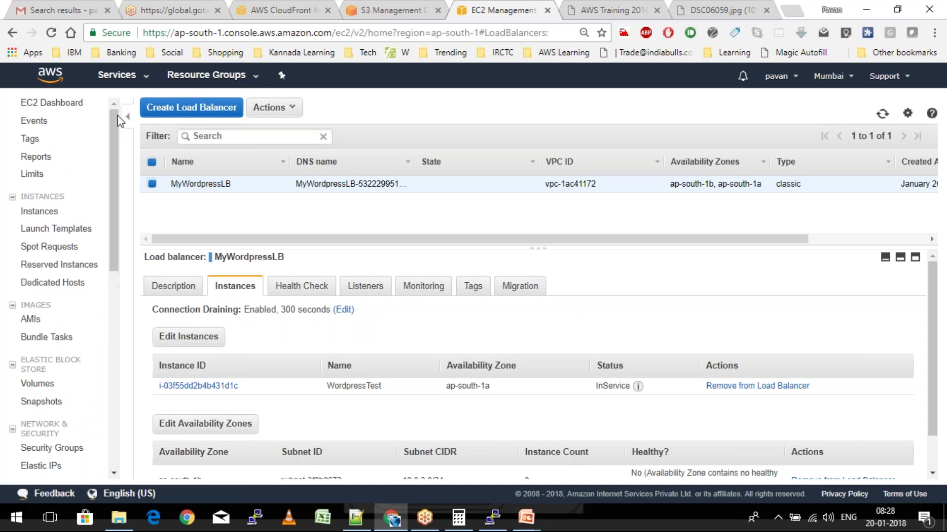
pyautogui.click(32, 213)
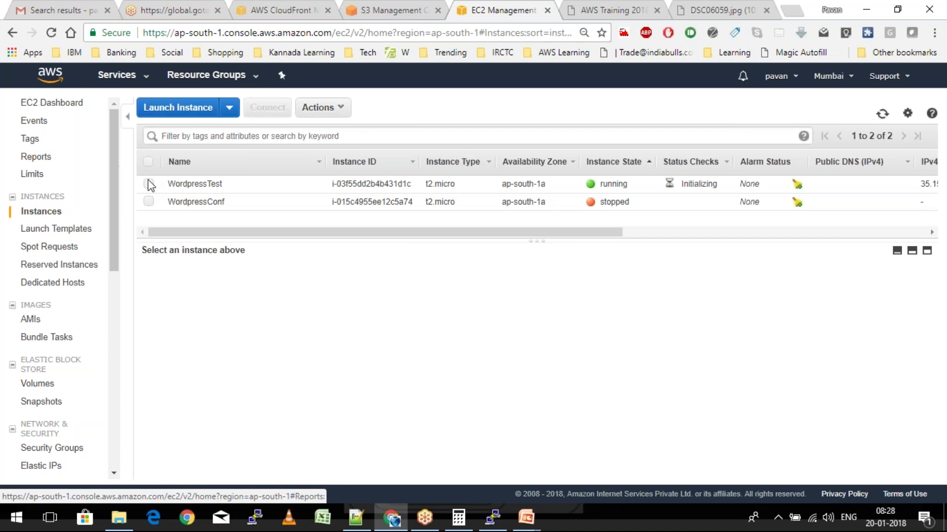
# Terminate both WordpressTest and WordpressConf, then go to Auto Scaling Groups
pyautogui.click(147, 162)
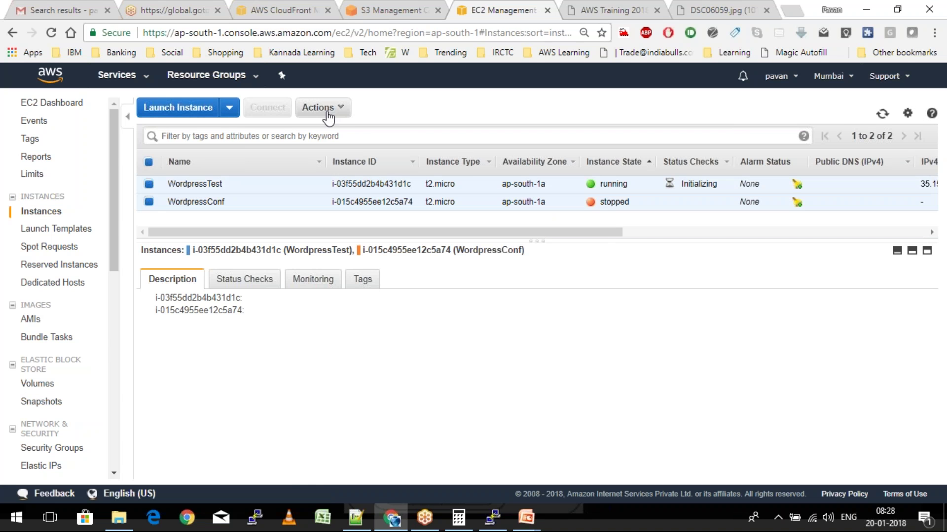
pyautogui.click(327, 107)
pyautogui.moveTo(384, 176)
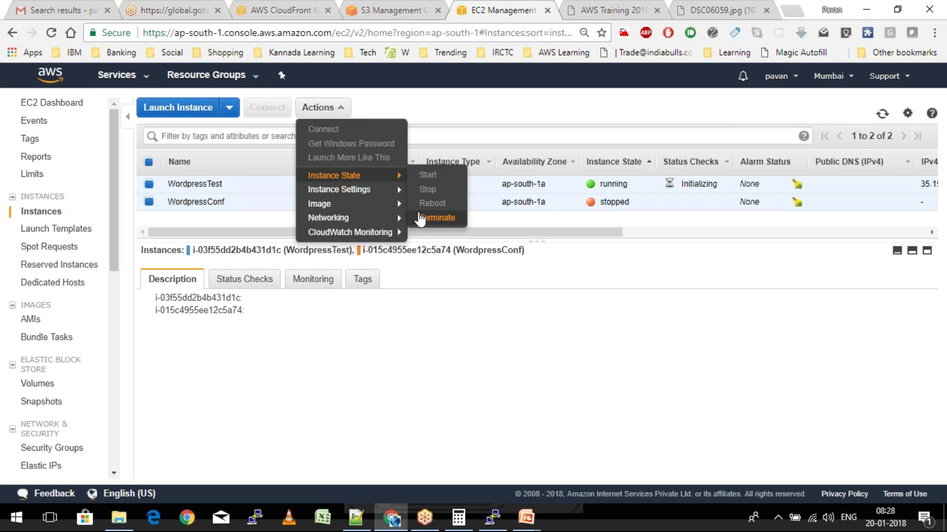
pyautogui.click(436, 217)
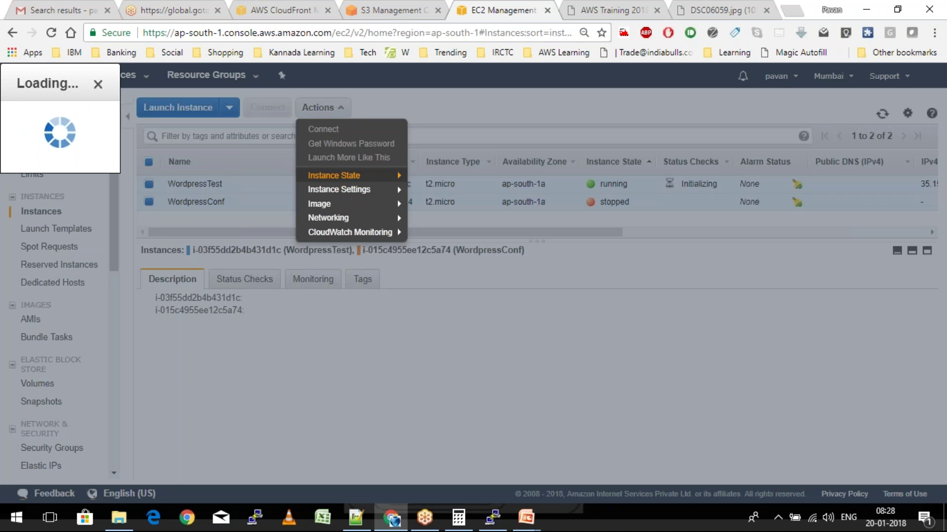
pyautogui.click(651, 369)
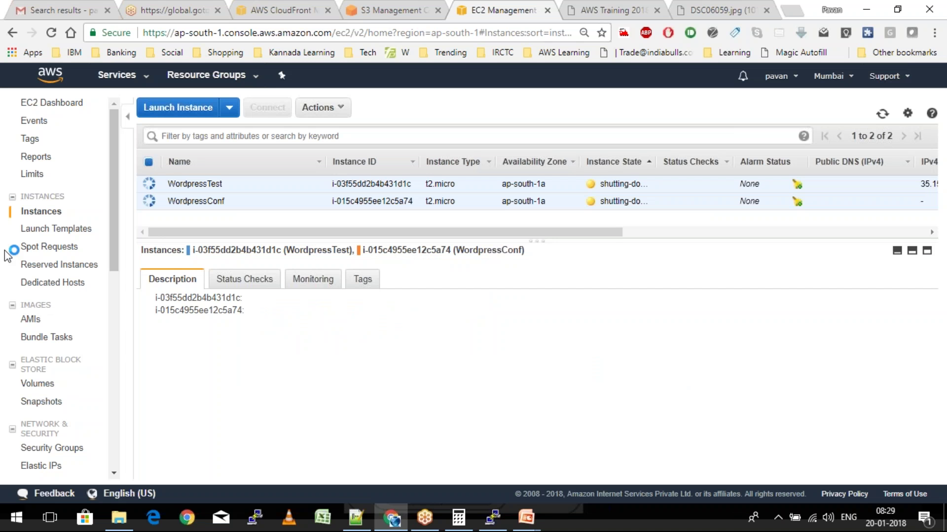
pyautogui.scroll(-5, 33, 270)
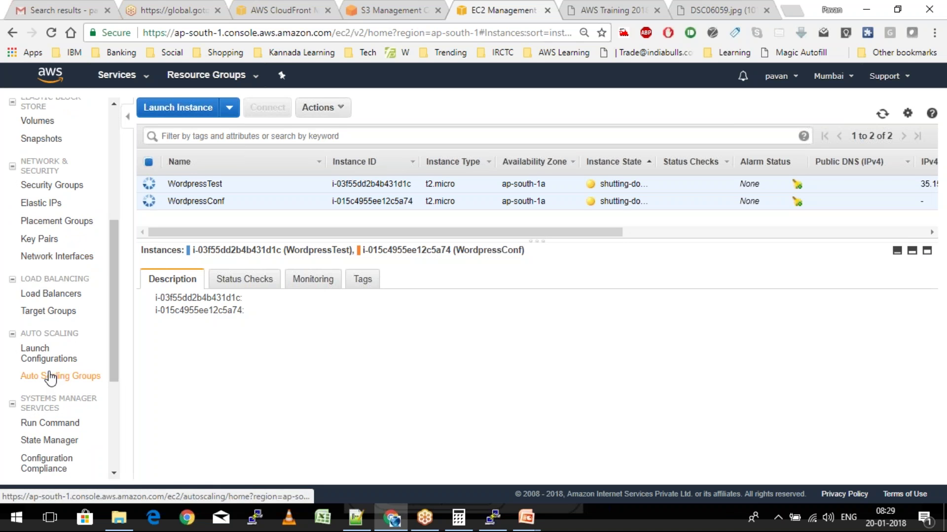
pyautogui.click(51, 378)
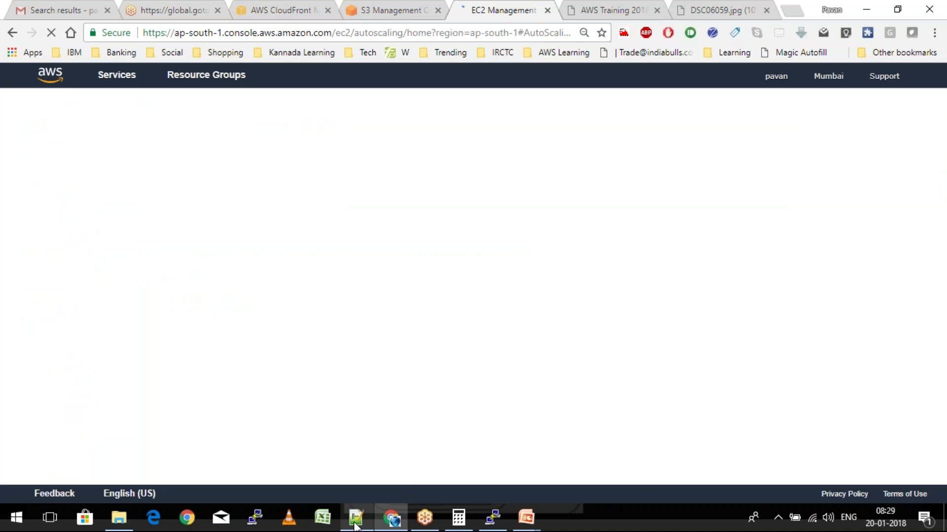
# Bring Project.txt forward and highlight Scaling, stress and Instance in the Auto Scaling notes
pyautogui.click(354, 524)
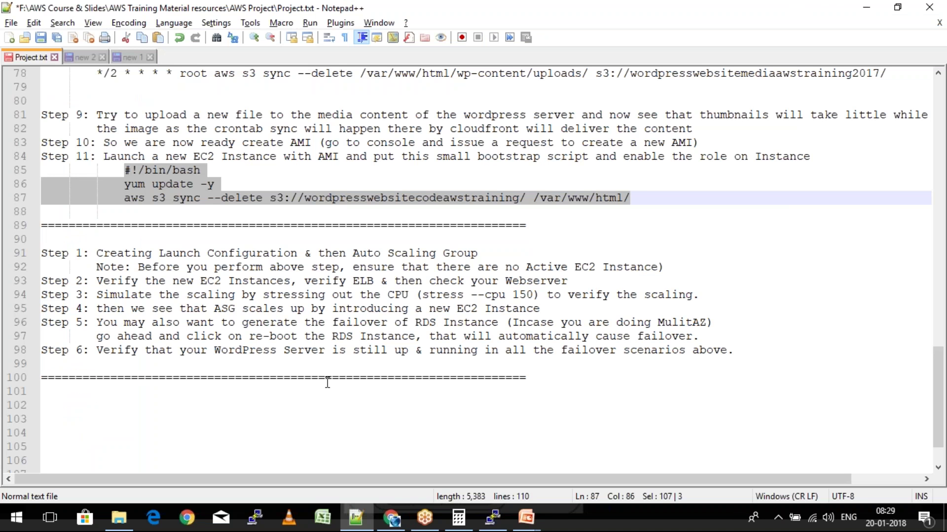
pyautogui.scroll(1, 327, 382)
pyautogui.doubleClick(412, 308)
pyautogui.moveTo(392, 518)
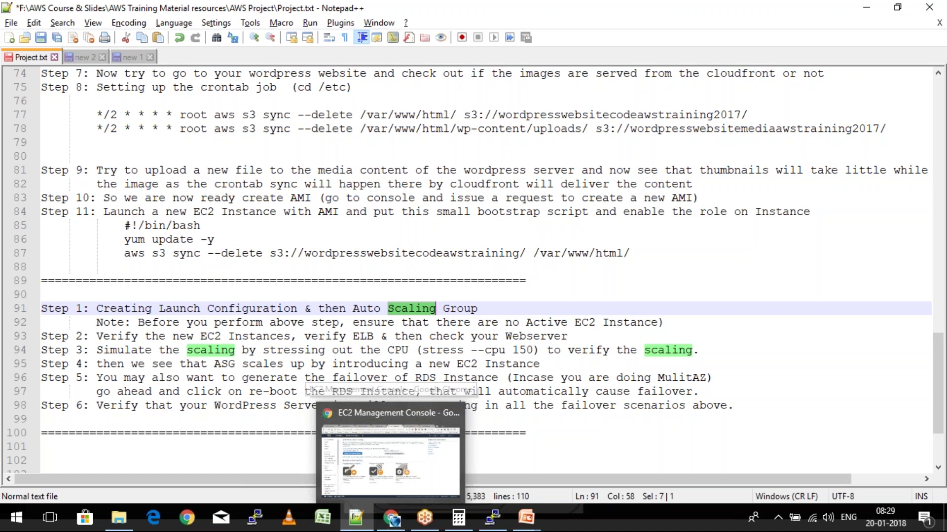
pyautogui.doubleClick(430, 350)
pyautogui.doubleClick(469, 378)
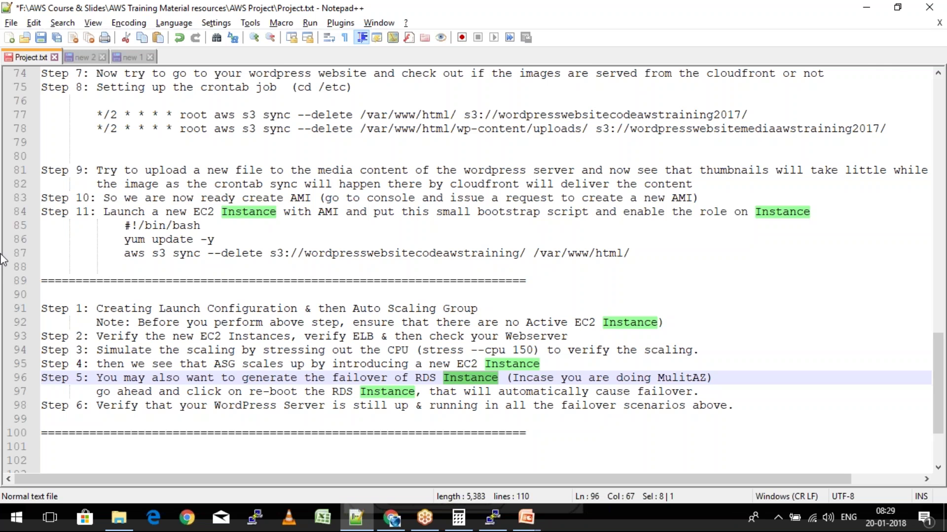
pyautogui.moveTo(140, 54)
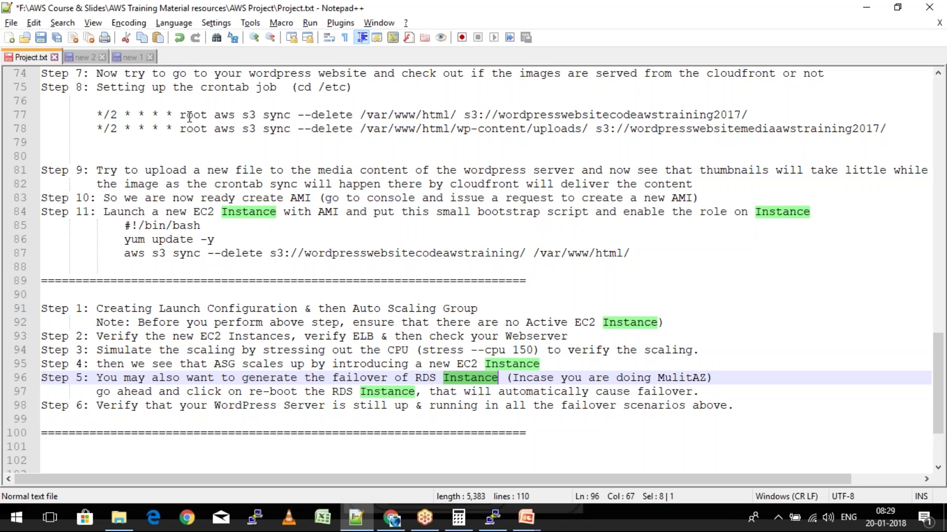
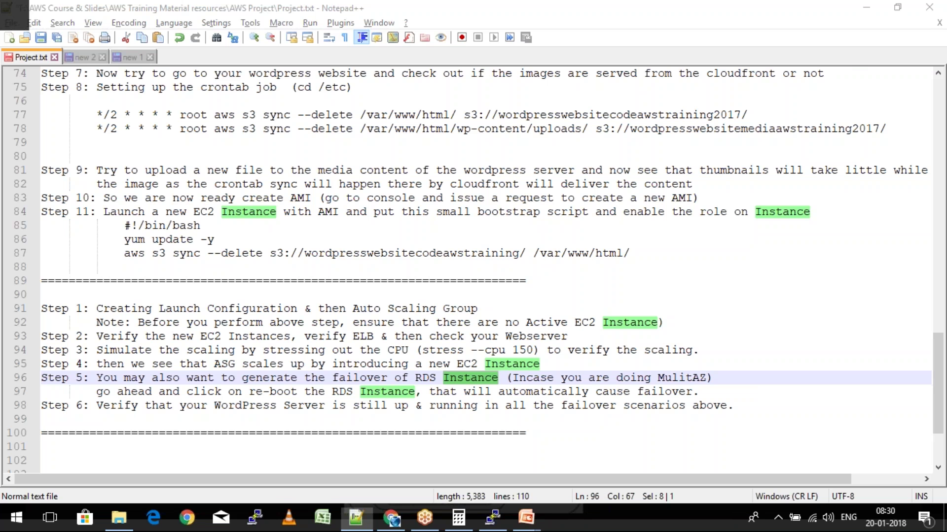
# Switch from the Project.txt notes to the EC2 Auto Scaling page in Chrome
pyautogui.hotkey('alt', 'Tab')
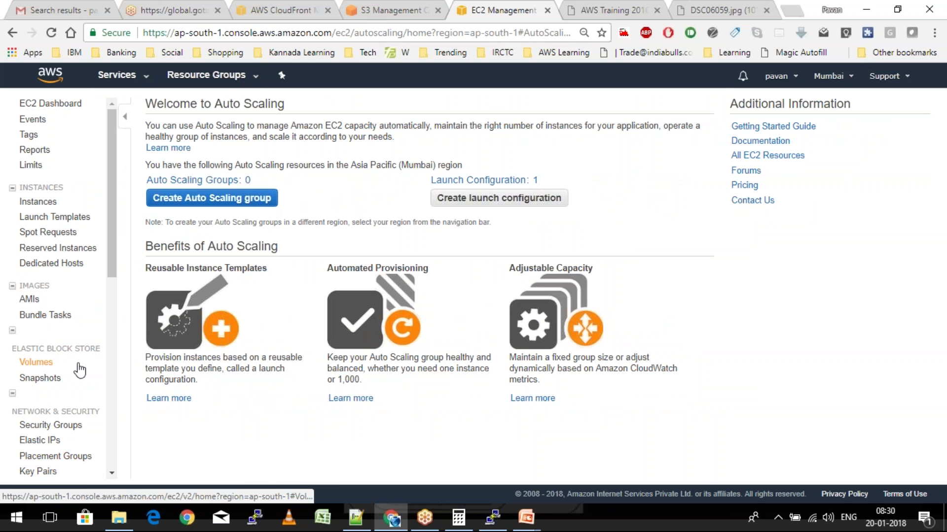
# Delete the old WordpressConfig launch configuration from the Launch Configurations list
pyautogui.scroll(-5, 79, 369)
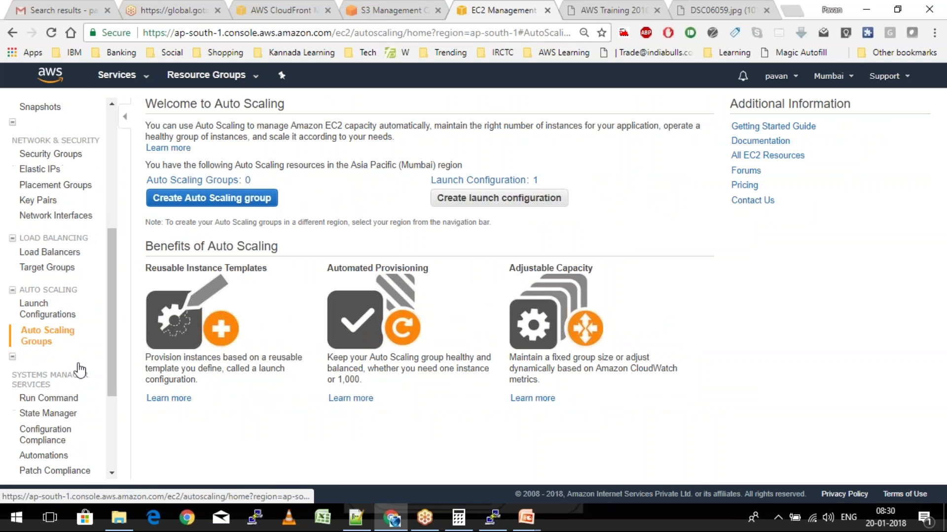
pyautogui.click(59, 316)
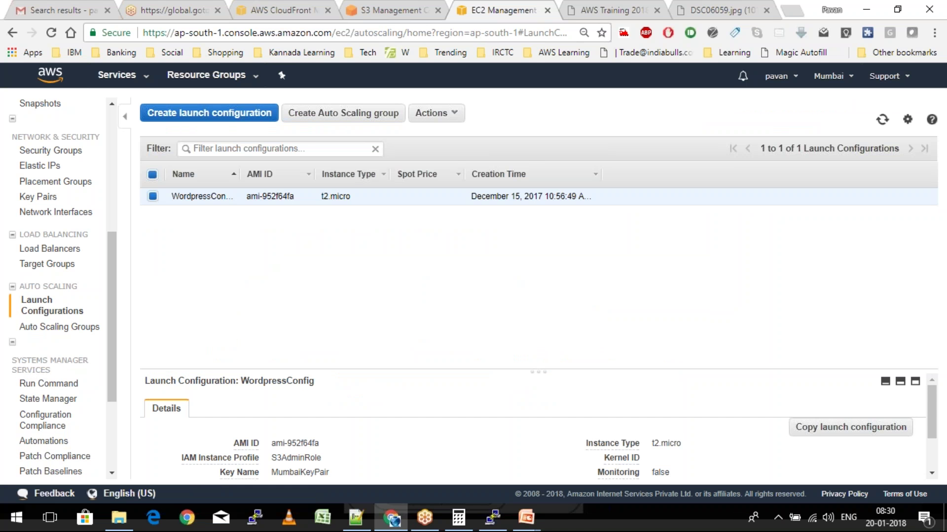
pyautogui.click(433, 113)
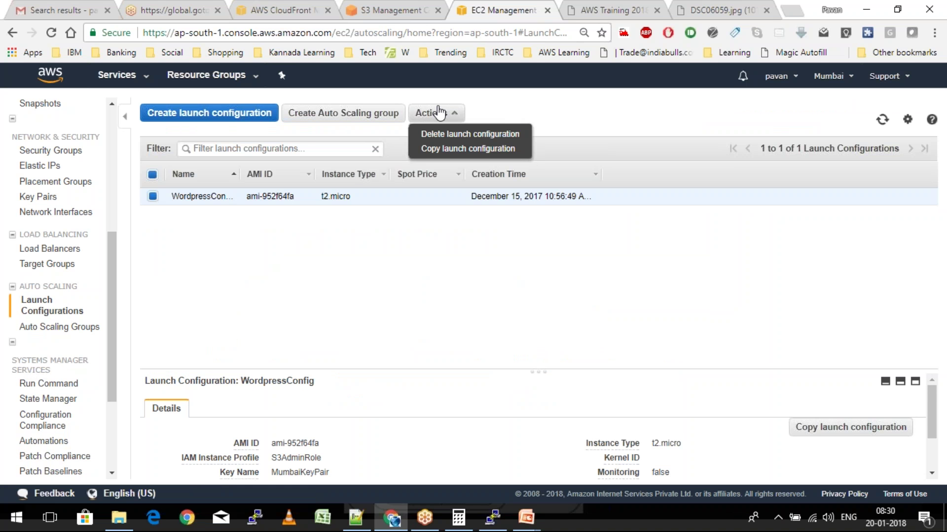
pyautogui.click(470, 134)
pyautogui.click(548, 323)
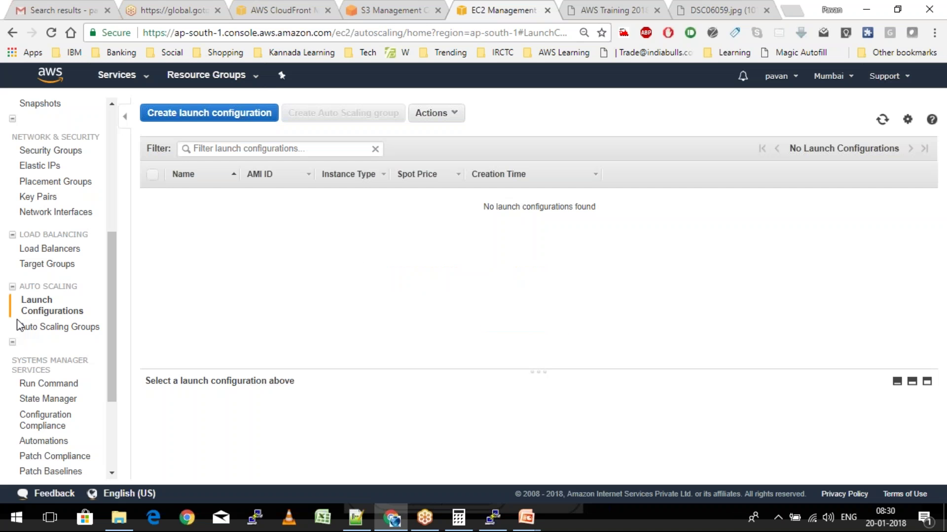
# Start a new launch configuration from the WordpressAMI image in My AMIs, keeping t2.micro
pyautogui.click(19, 326)
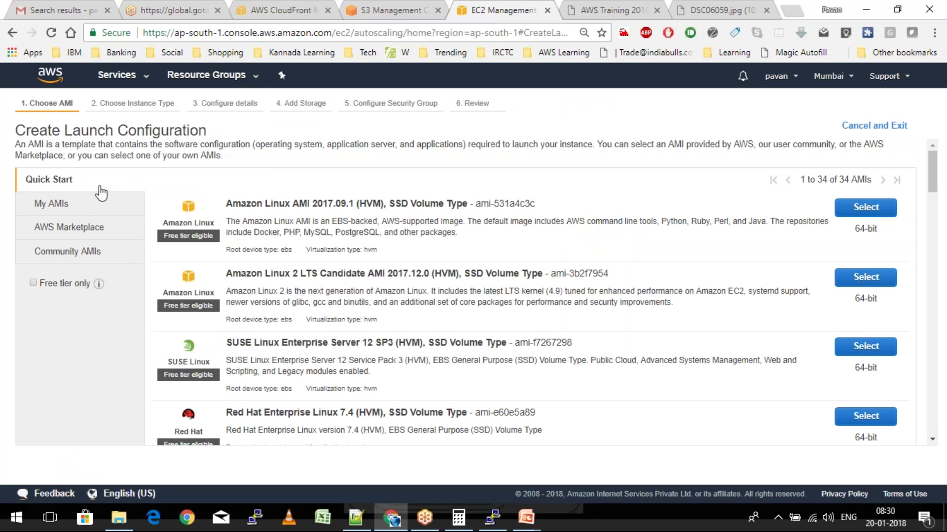
pyautogui.click(93, 203)
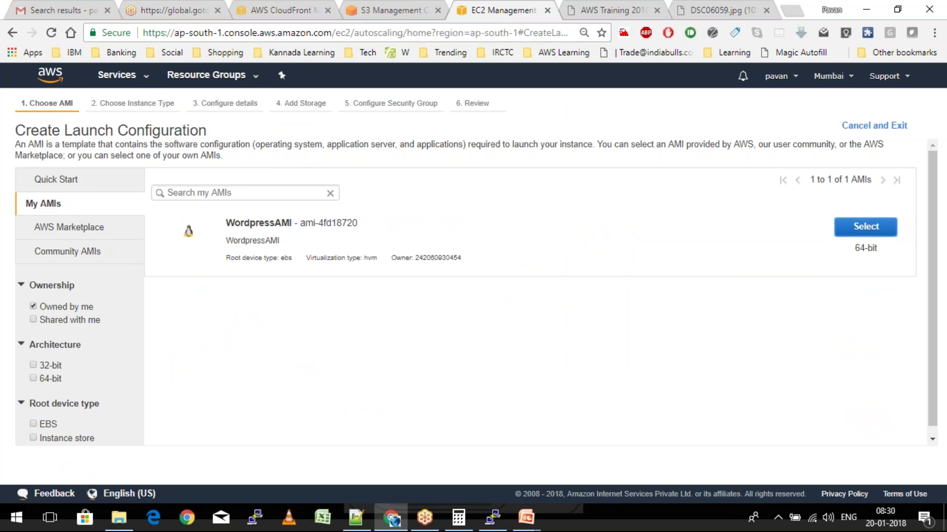
pyautogui.click(865, 226)
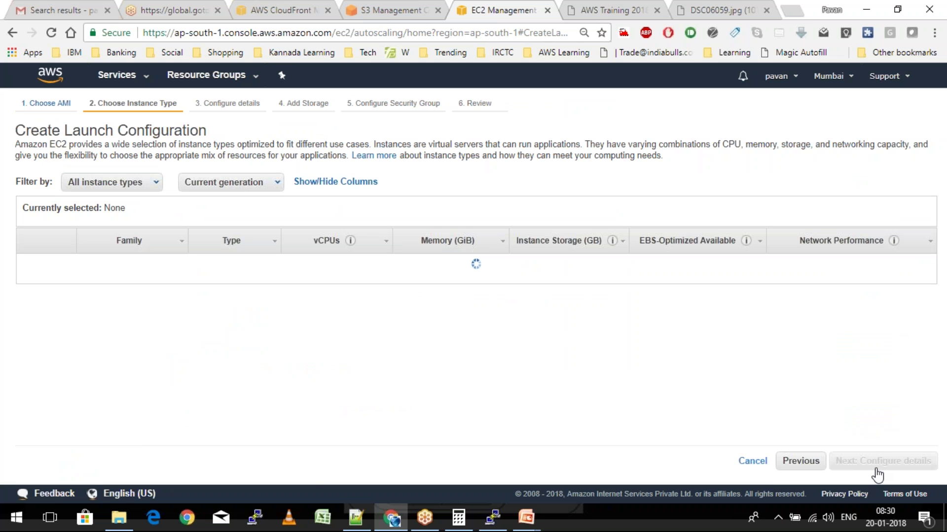
pyautogui.click(877, 460)
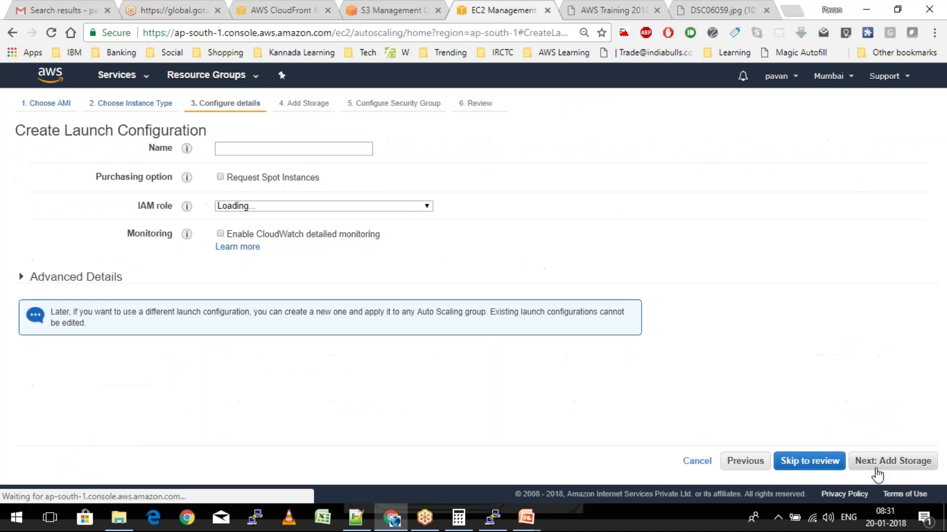
# Name the launch configuration WordpressLC and assign the EC2S3AdminRole IAM role
pyautogui.click(237, 148)
pyautogui.write('Word')
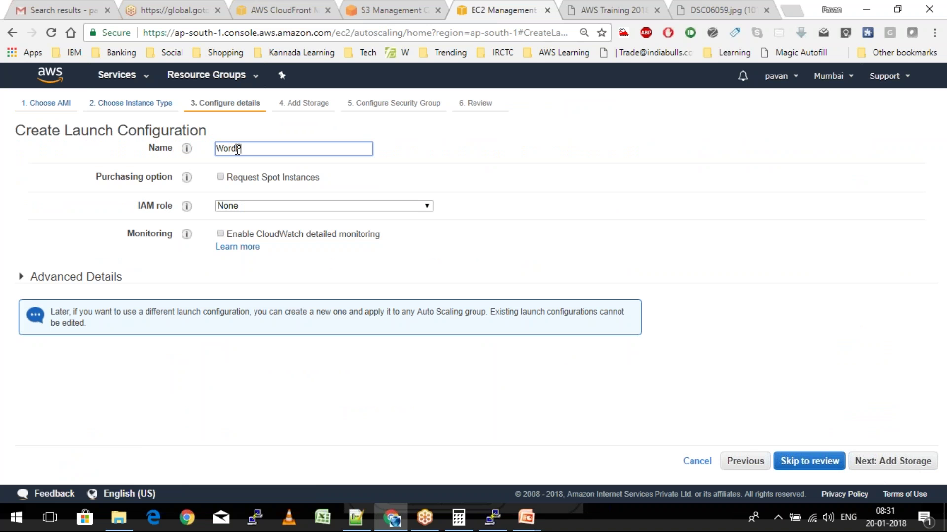
pyautogui.write('pressLC')
pyautogui.click(236, 205)
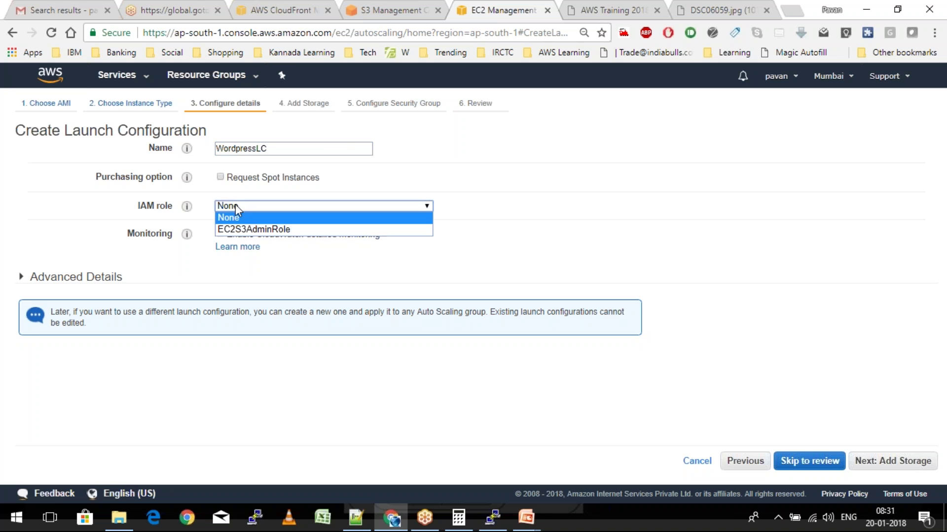
pyautogui.click(245, 229)
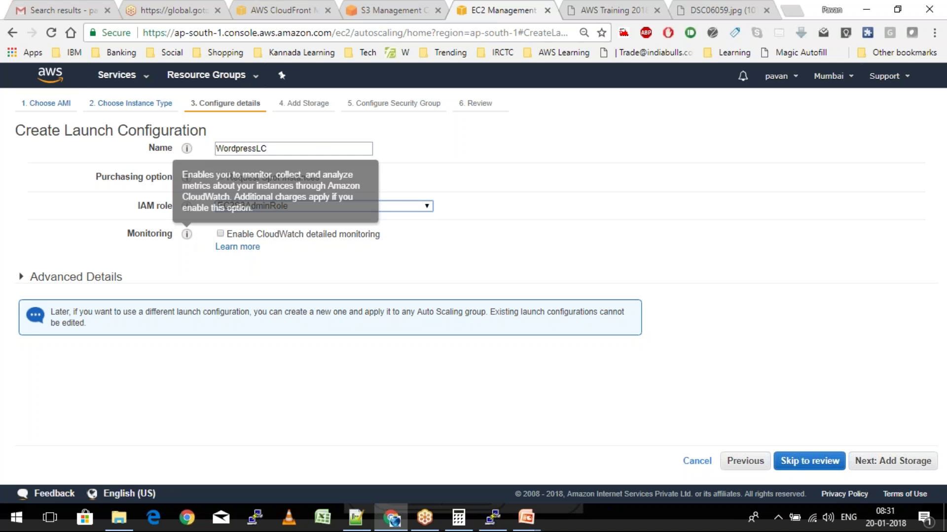
# Expand Advanced Details and copy the bootstrap script from the Notepad++ project notes
pyautogui.moveTo(186, 235)
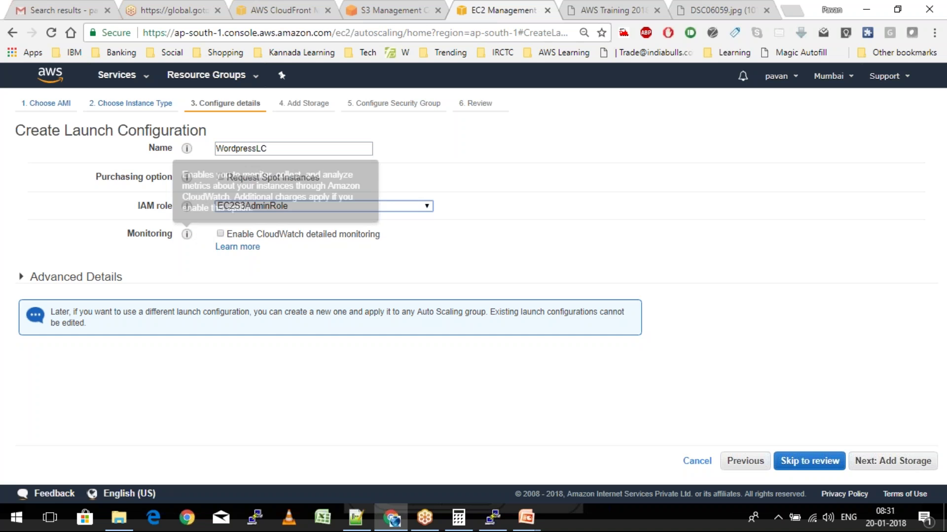
pyautogui.click(77, 278)
pyautogui.scroll(-1, 78, 284)
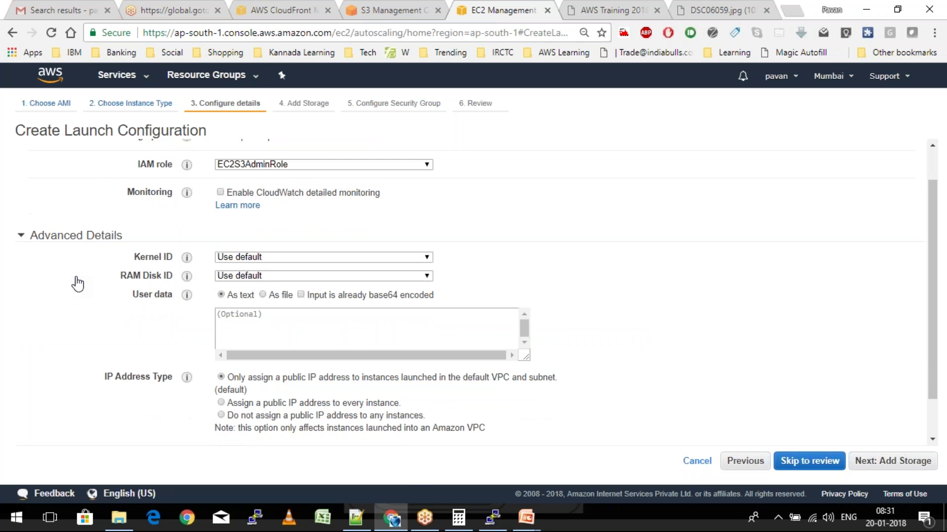
pyautogui.scroll(-1, 77, 284)
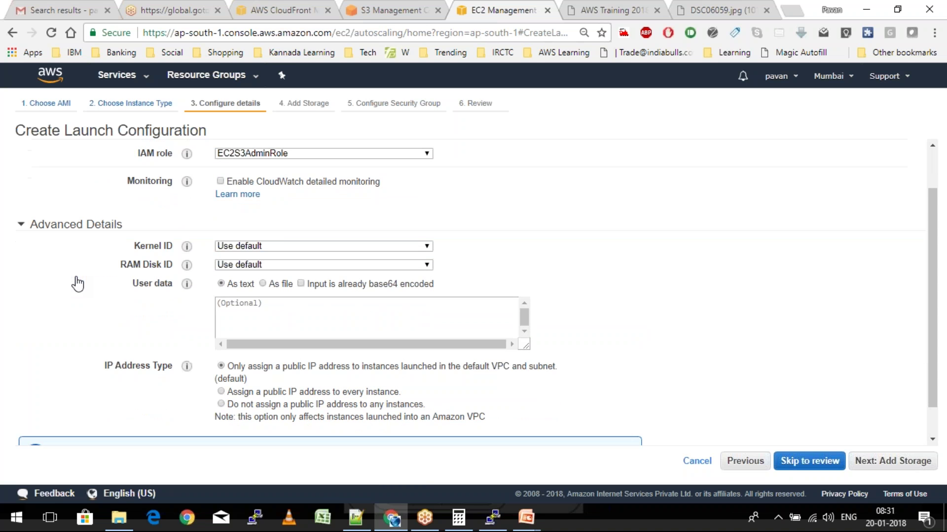
pyautogui.scroll(-1, 77, 284)
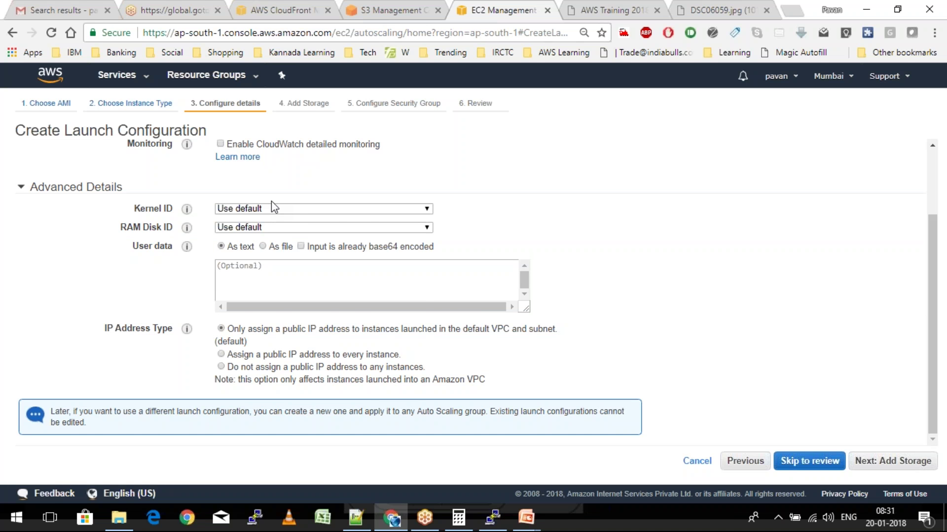
pyautogui.hotkey('alt', 'Tab')
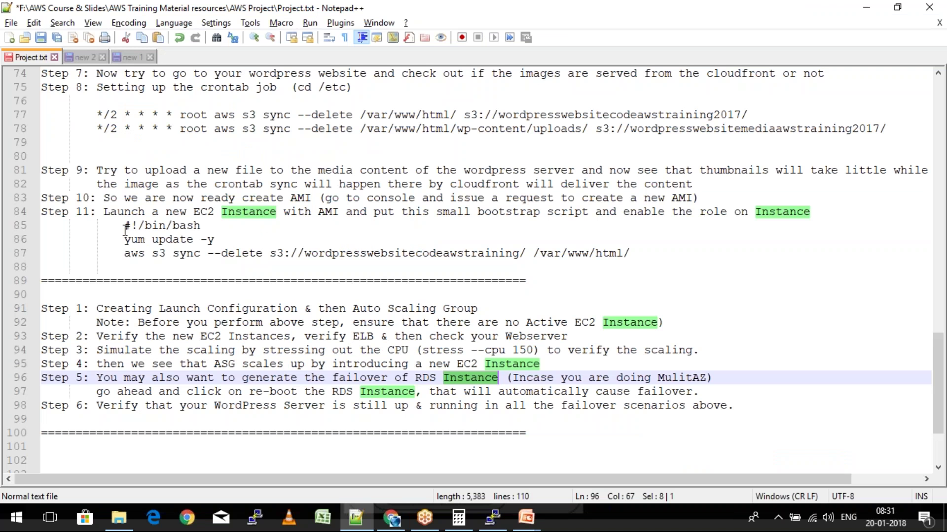
pyautogui.moveTo(125, 226); pyautogui.dragTo(633, 254)
pyautogui.hotkey('alt', 'Tab')
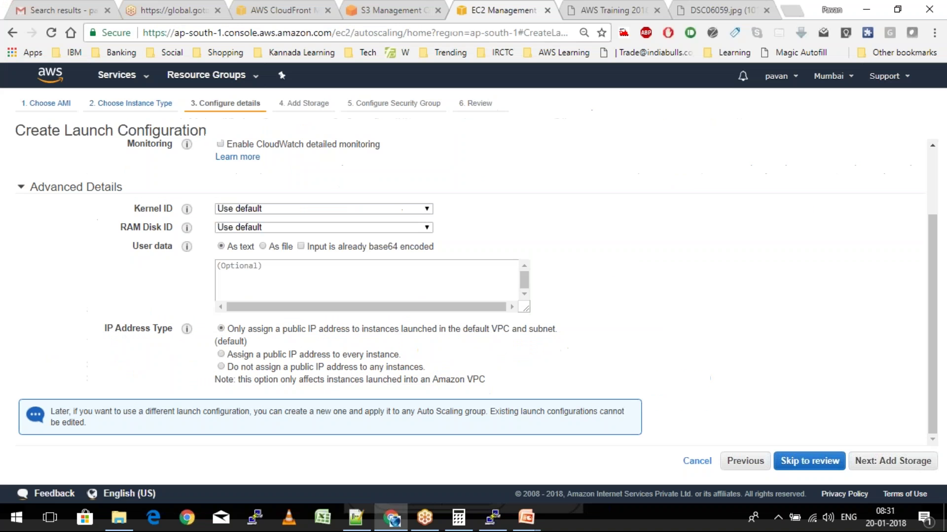
# Paste the bootstrap script as unindented user data and assign every instance a public IP address
pyautogui.click(230, 273)
pyautogui.write('#!/bin/bash \t\t\tyum update -y \t\t\taws s3 sync --delete s3://wordpresswebsitecodeawstraining/ /var/www/html/')
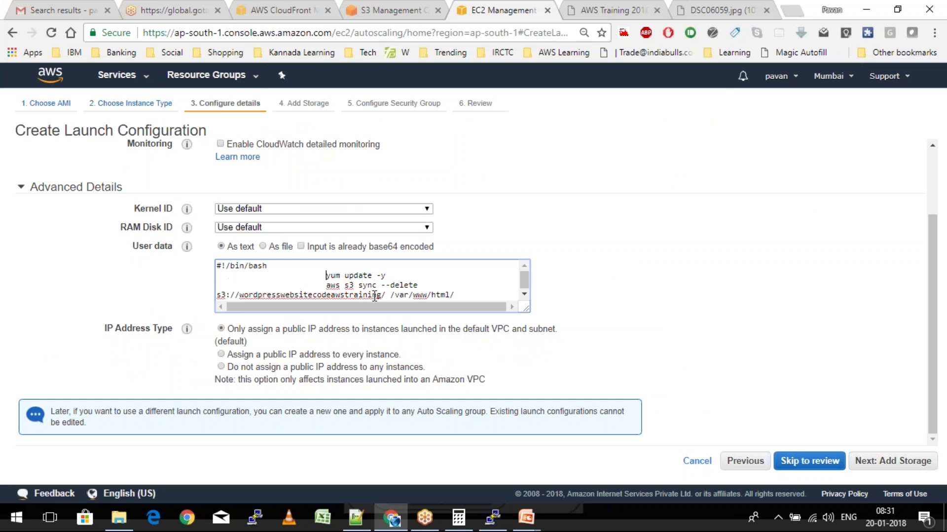
pyautogui.hotkey('shift', 'Home')
pyautogui.press('BackSpace')
pyautogui.press('Down')
pyautogui.hotkey('ctrl', 'shift', 'Right')
pyautogui.press('BackSpace')
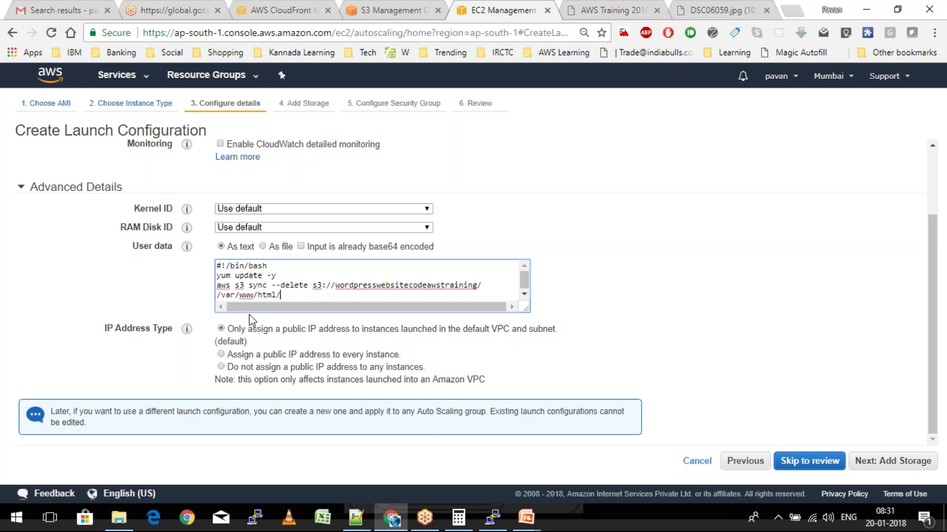
pyautogui.click(221, 355)
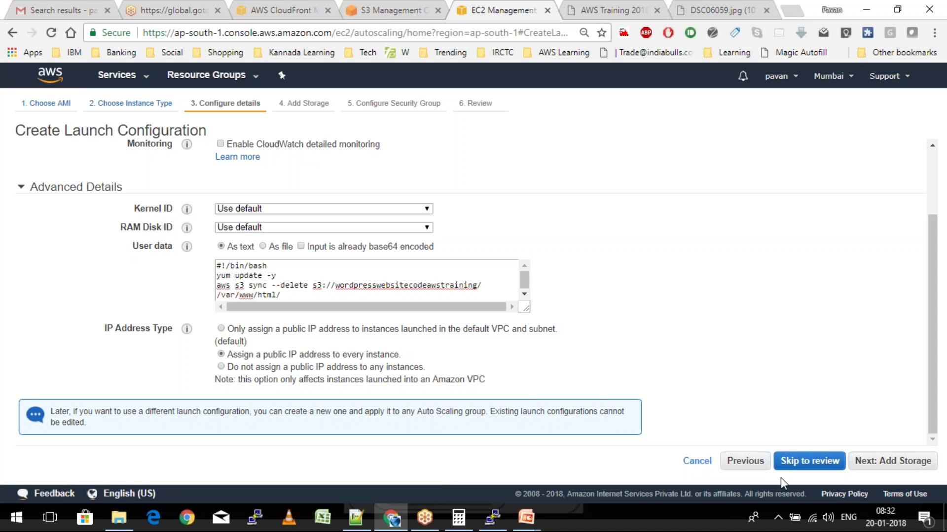
pyautogui.click(902, 465)
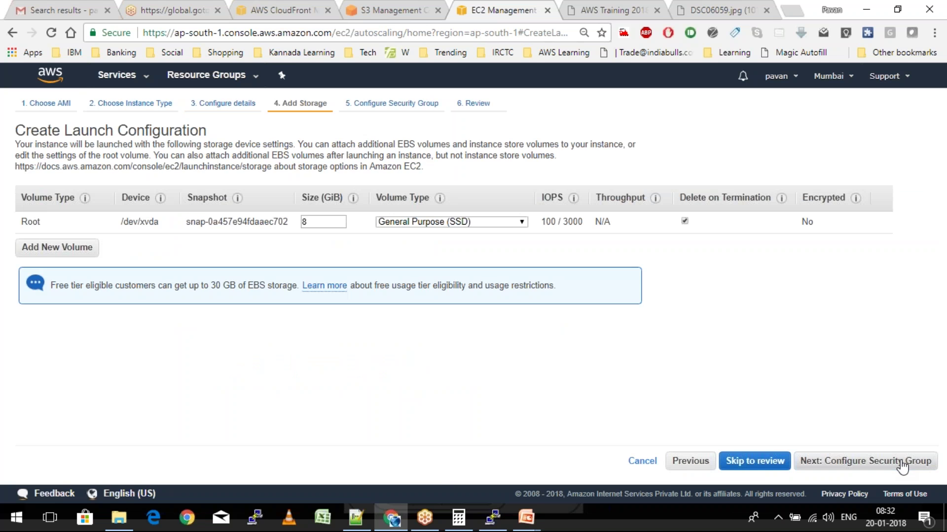
# Use only the existing WebserverSg security group sg-d205ebb9 and proceed to Review
pyautogui.click(850, 463)
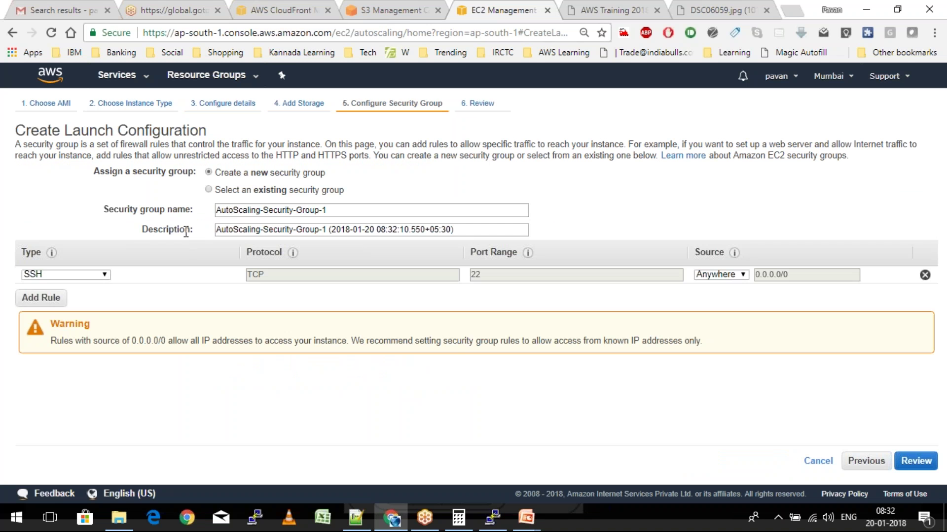
pyautogui.click(209, 190)
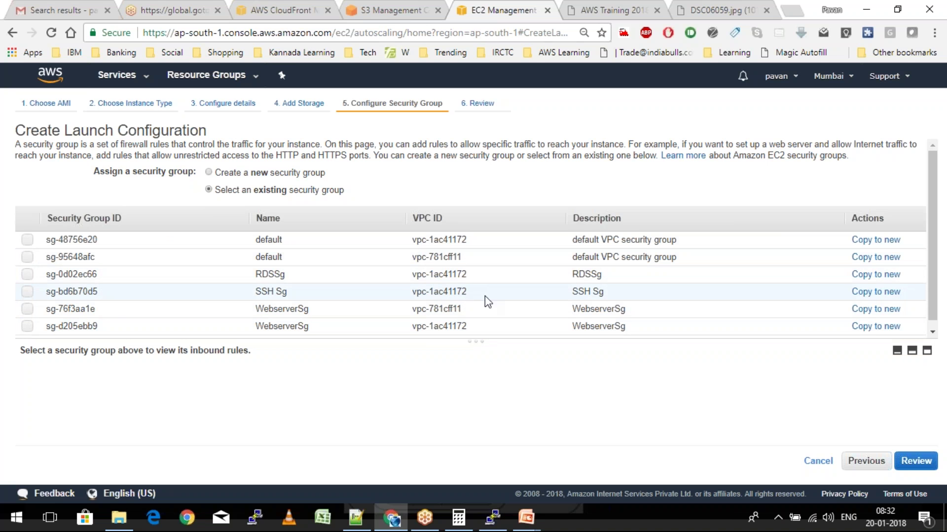
pyautogui.doubleClick(434, 274)
pyautogui.click(466, 276)
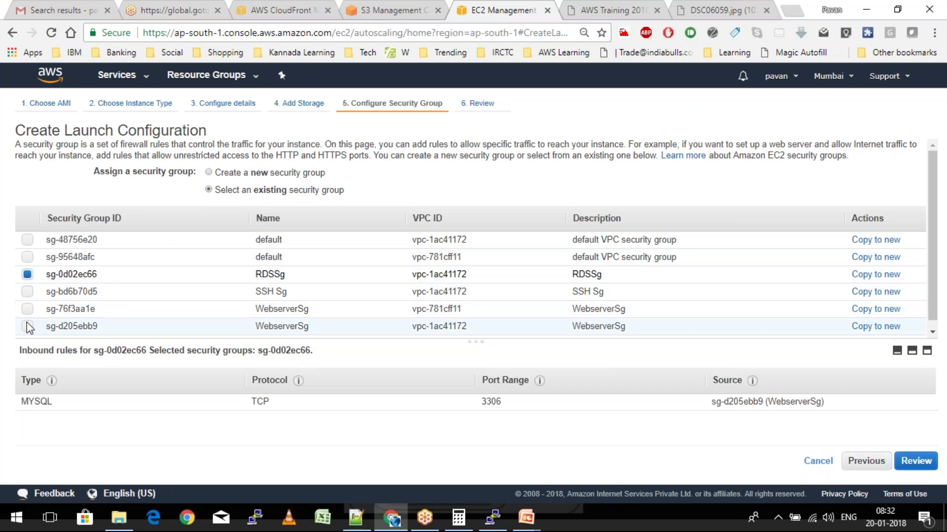
pyautogui.click(28, 326)
pyautogui.click(27, 274)
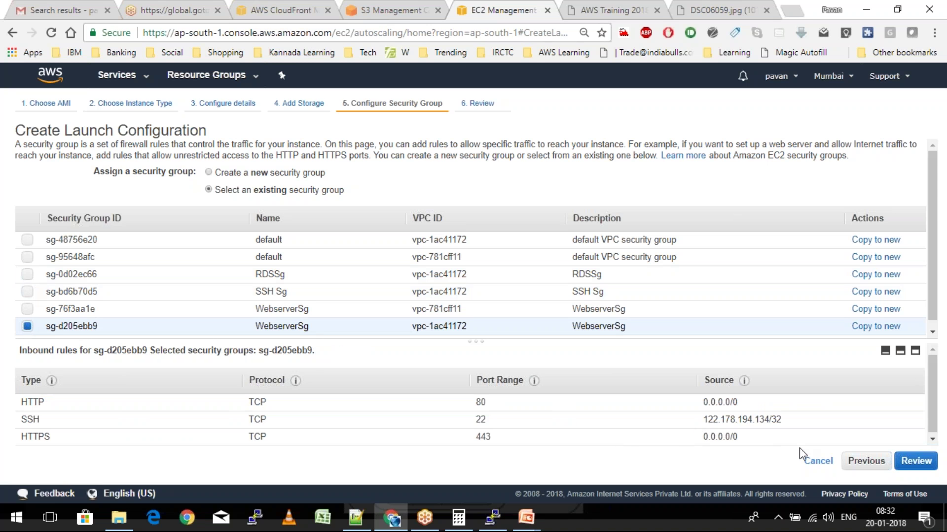
pyautogui.click(933, 466)
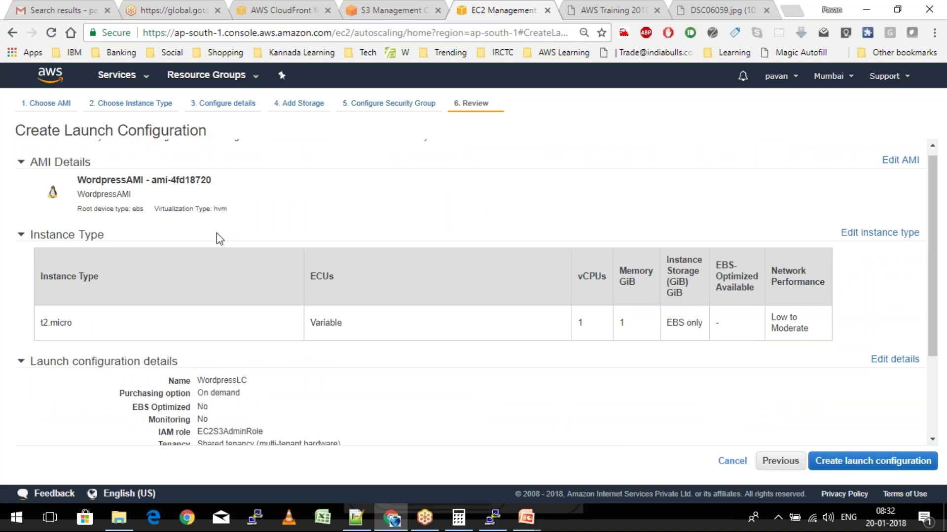
# Create the WordpressLC launch configuration with the existing MumbaiKeyPair key pair
pyautogui.scroll(-3, 217, 233)
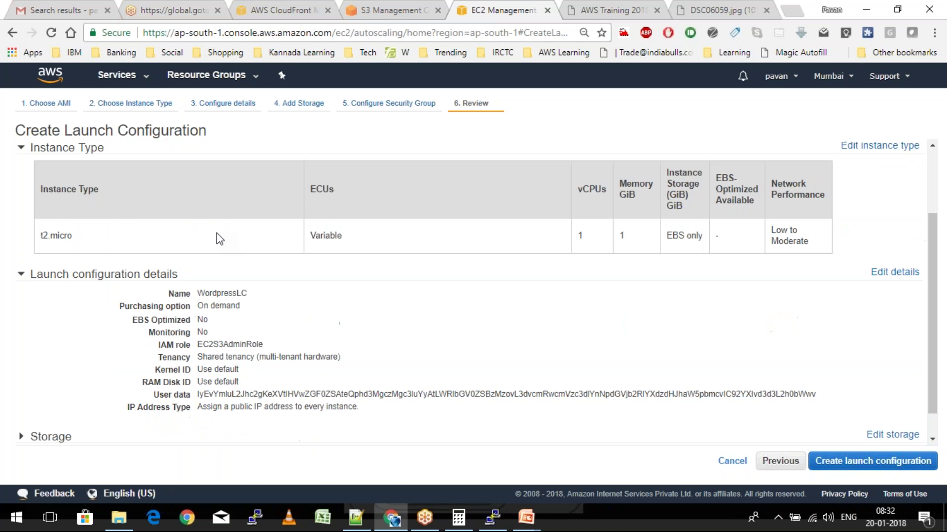
pyautogui.click(856, 462)
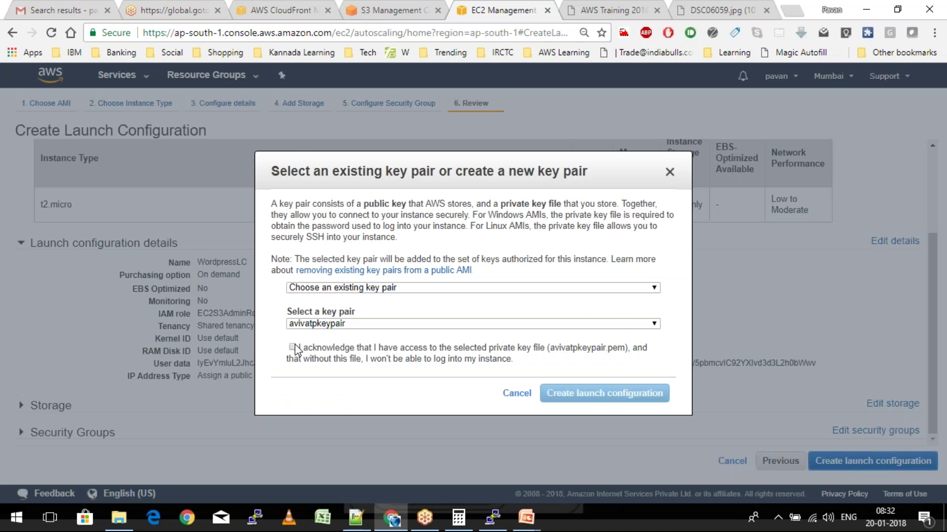
pyautogui.click(340, 323)
pyautogui.click(338, 372)
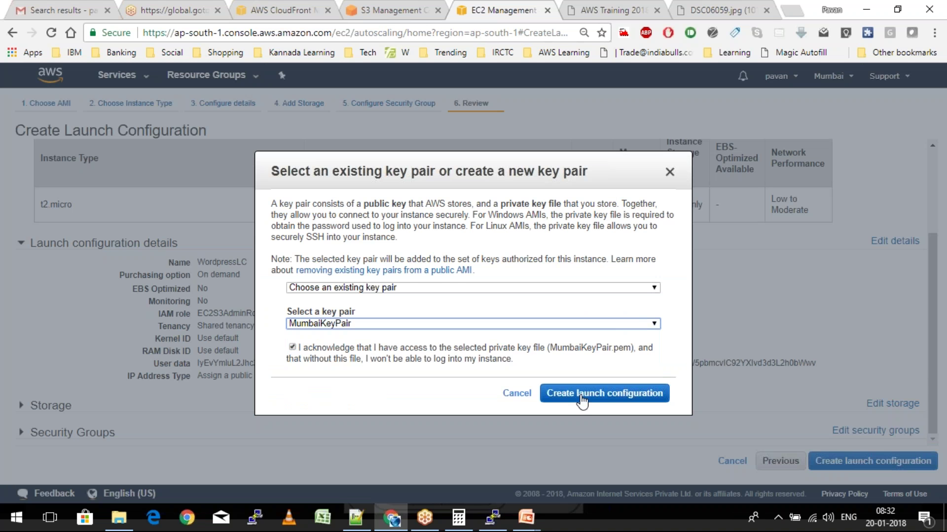
pyautogui.click(582, 400)
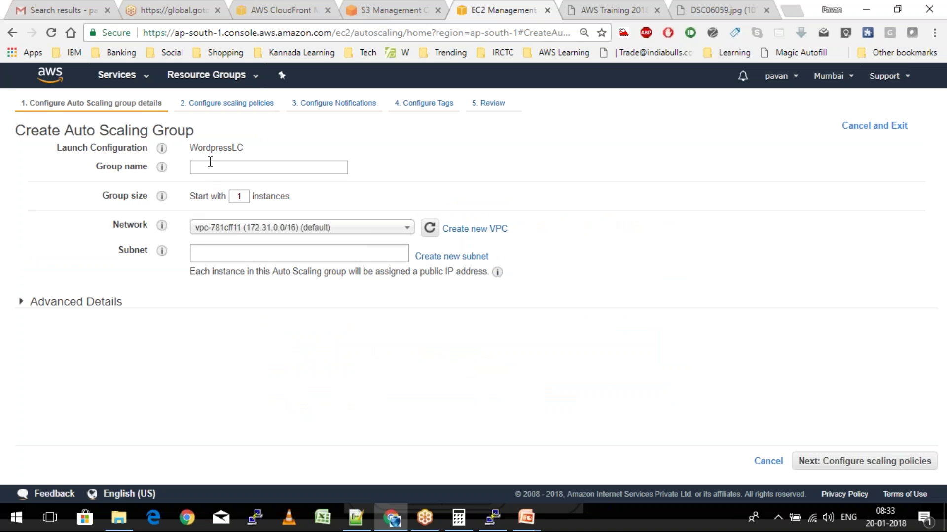
# Name the group MyWordpressASG with 2 instances in AWSTraining subnets 10.0.1.0/24 and 10.0.2.0/24
pyautogui.click(213, 165)
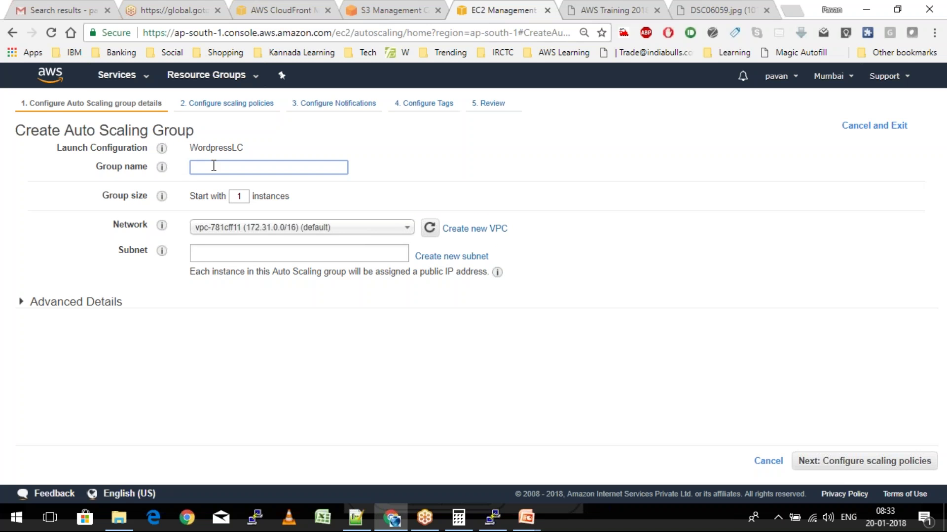
pyautogui.write('Word')
pyautogui.hotkey('ctrl', 'a')
pyautogui.write('MyWordpressASG')
pyautogui.press('Tab')
pyautogui.write('2')
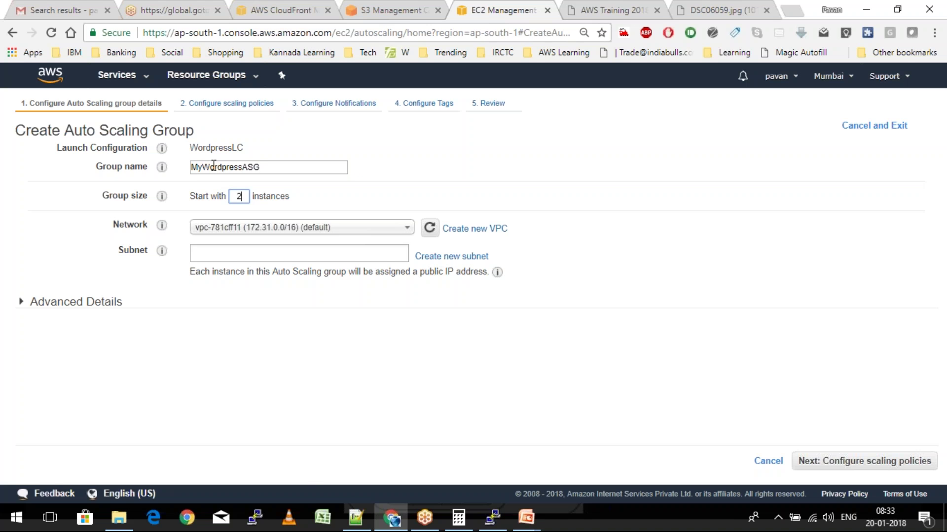
pyautogui.click(322, 231)
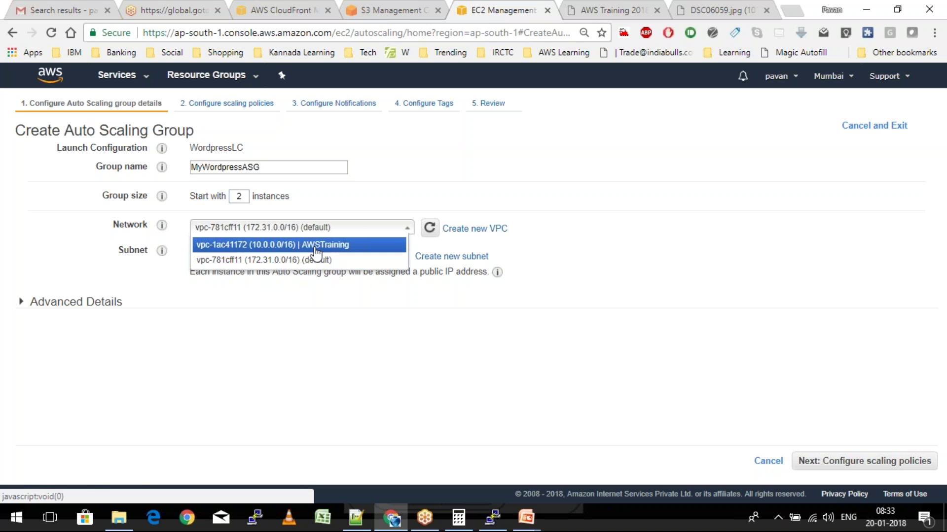
pyautogui.click(310, 245)
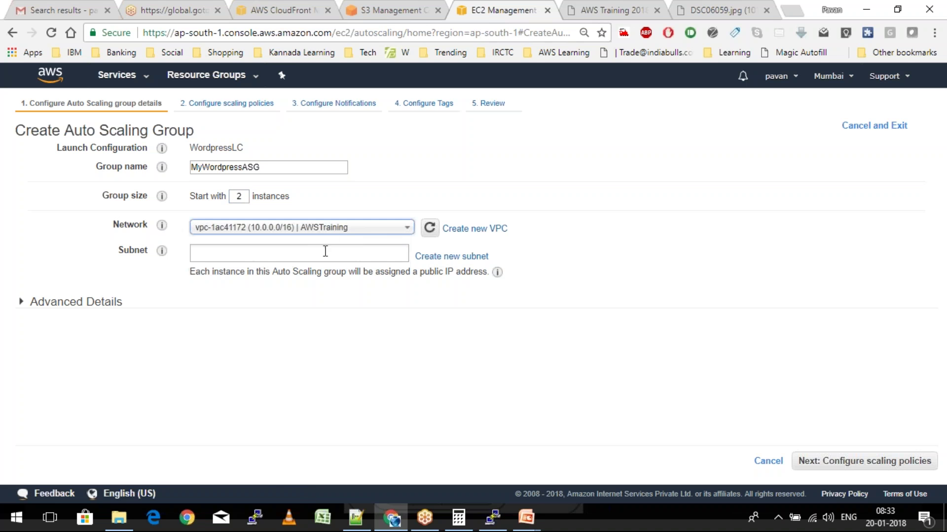
pyautogui.click(279, 250)
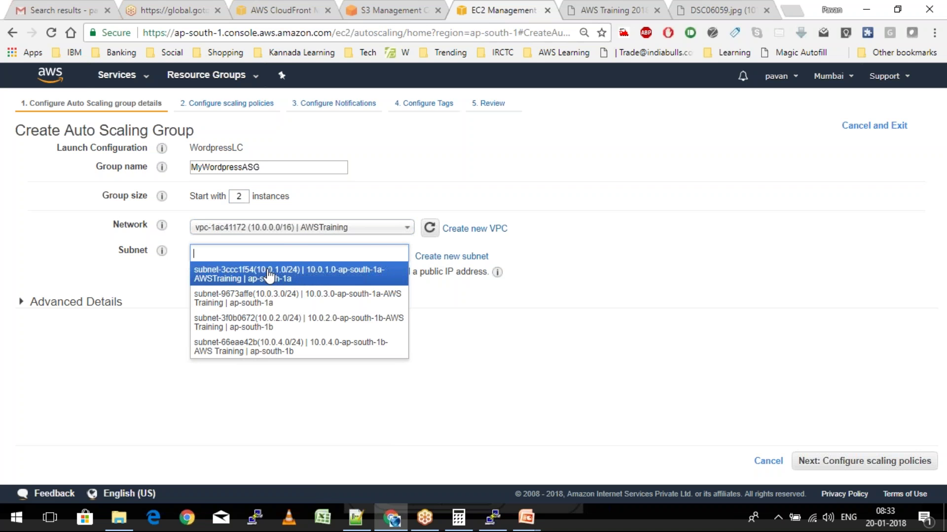
pyautogui.click(289, 278)
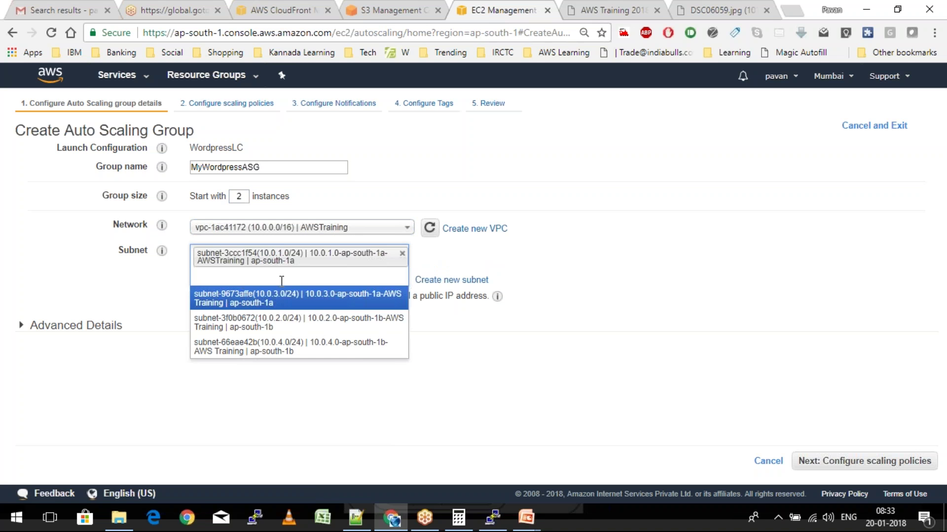
pyautogui.click(301, 326)
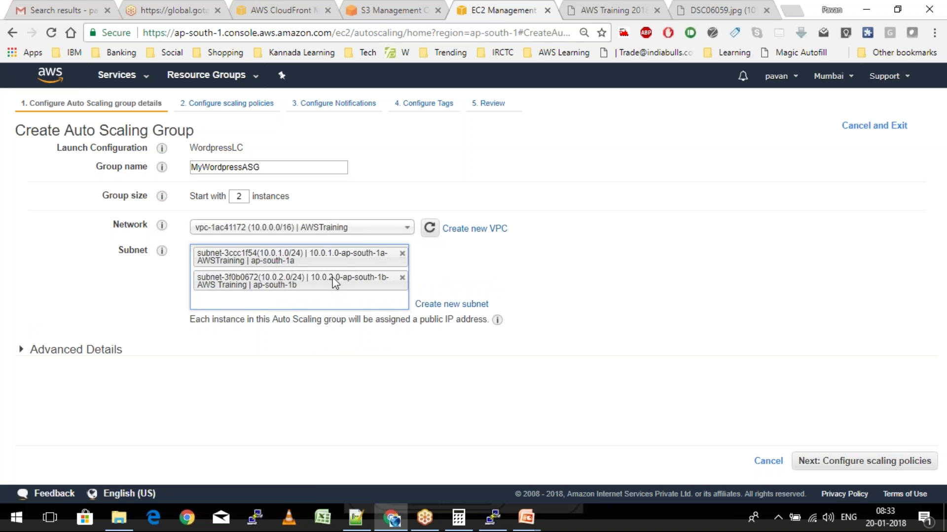
# Attach the MyWordpressLB classic load balancer and use ELB health checks
pyautogui.click(93, 353)
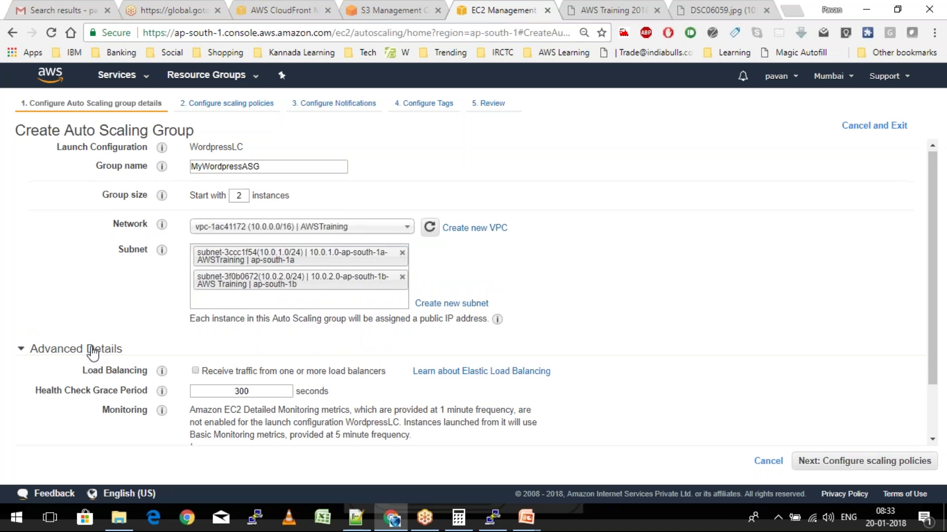
pyautogui.scroll(-2, 91, 354)
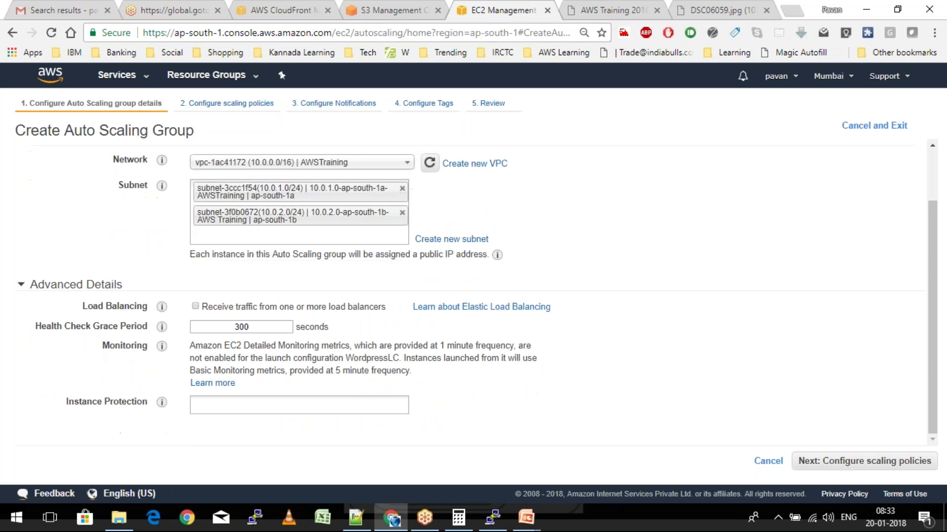
pyautogui.click(196, 306)
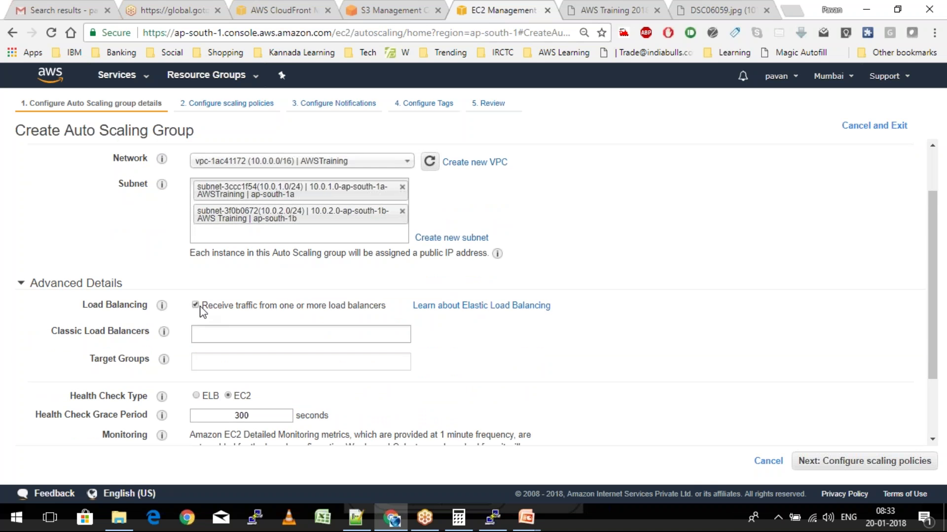
pyautogui.scroll(-1, 203, 311)
pyautogui.click(215, 276)
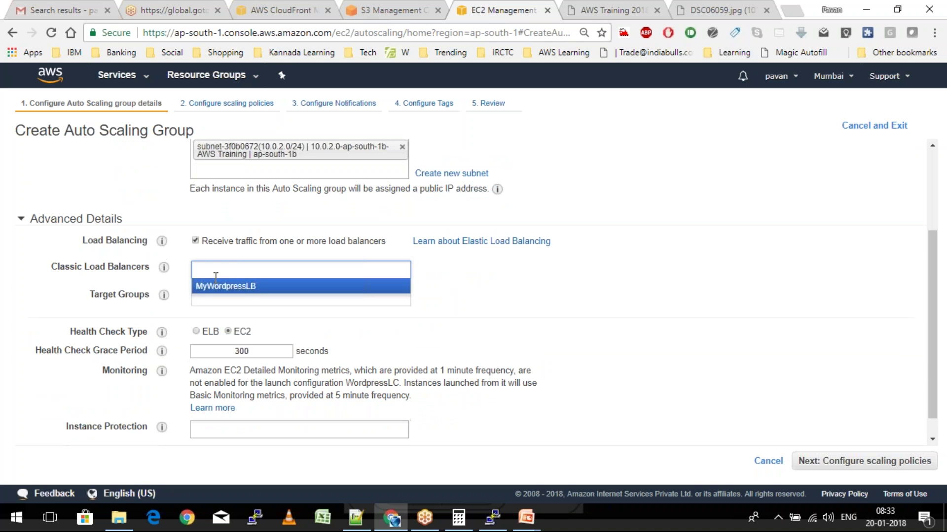
pyautogui.click(217, 286)
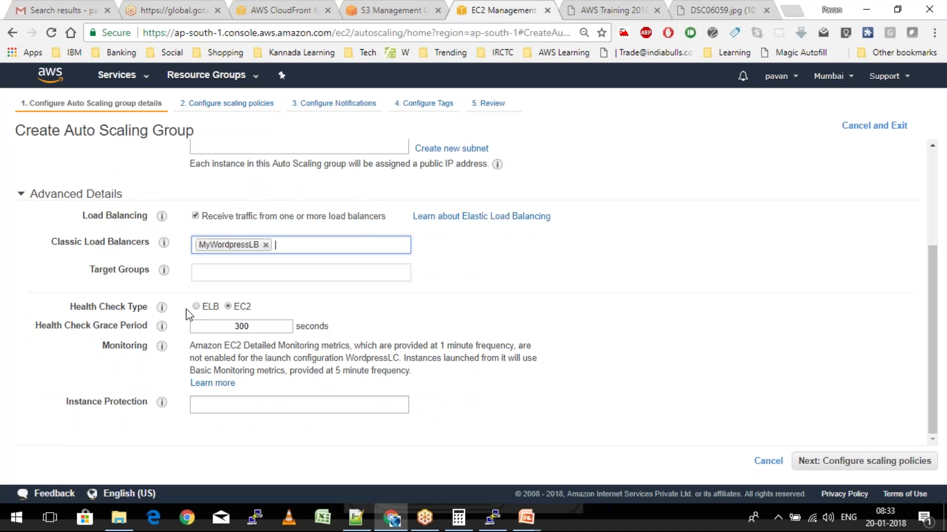
pyautogui.click(197, 307)
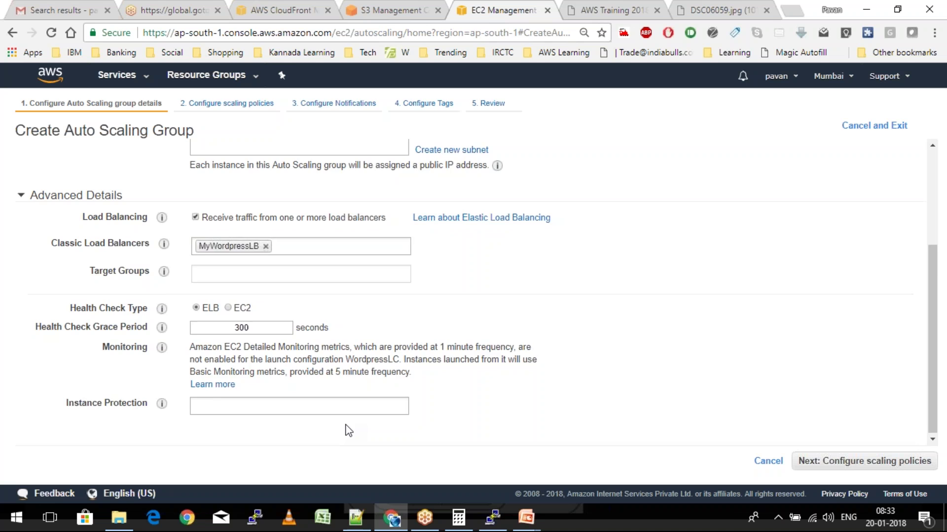
pyautogui.scroll(1, 349, 431)
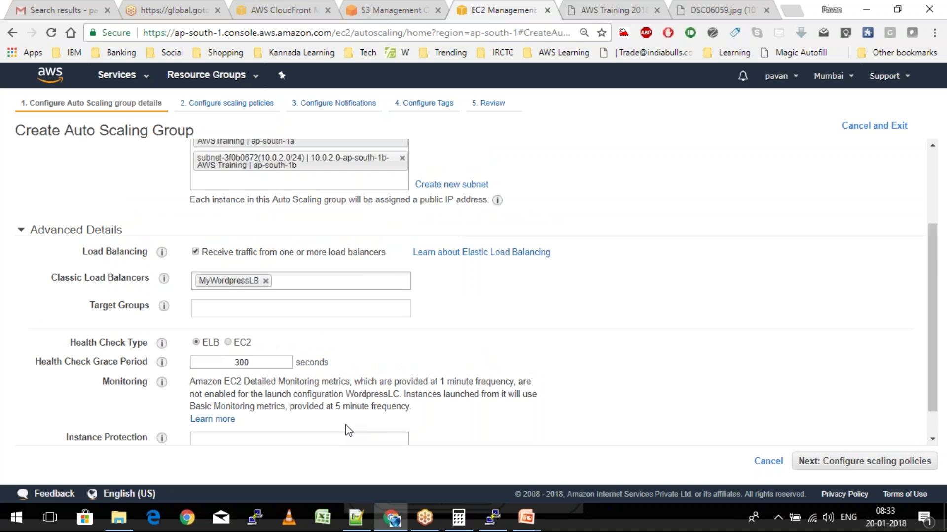
pyautogui.scroll(1, 349, 430)
# Resize the group with step scaling policies, with a maximum size of 4
pyautogui.scroll(-1, 641, 419)
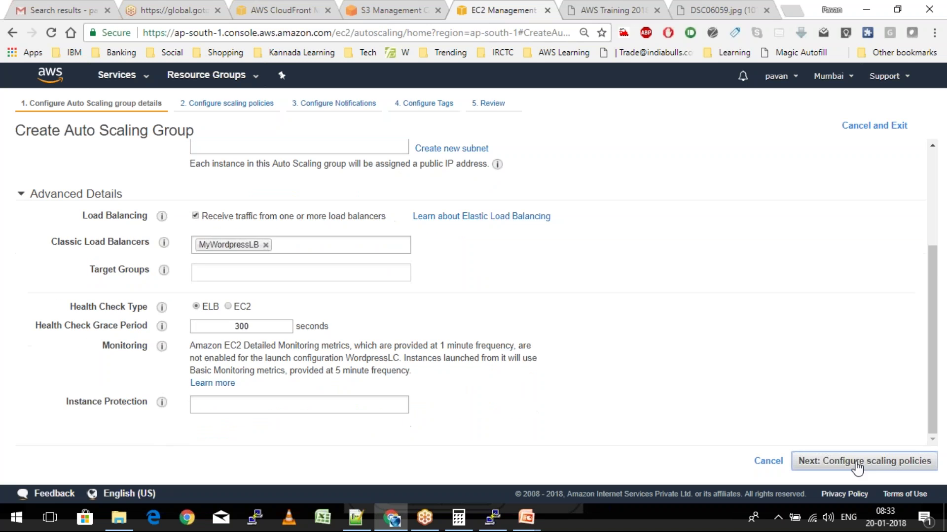
pyautogui.click(858, 462)
pyautogui.click(54, 215)
pyautogui.doubleClick(170, 246)
pyautogui.write('4')
pyautogui.click(127, 420)
pyautogui.click(127, 420)
# Create a high-CPU alarm at CPU >= 50% over 1 minute, notifying the WordpressASG topic
pyautogui.scroll(-1, 128, 423)
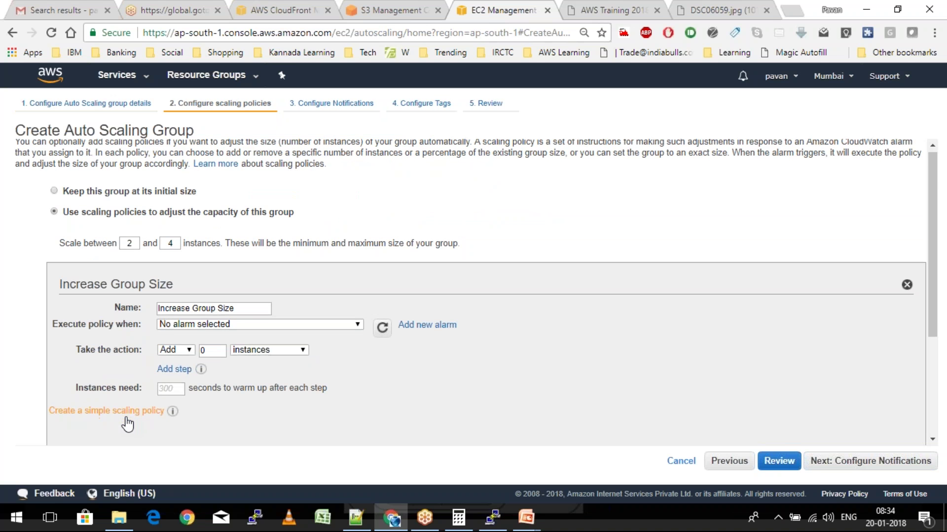
pyautogui.scroll(-2, 128, 423)
pyautogui.scroll(-1, 127, 423)
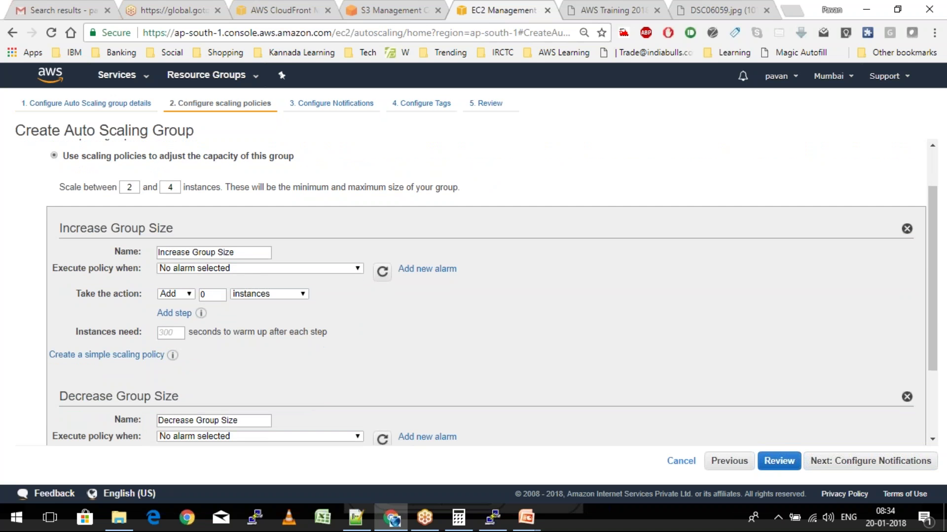
pyautogui.click(427, 270)
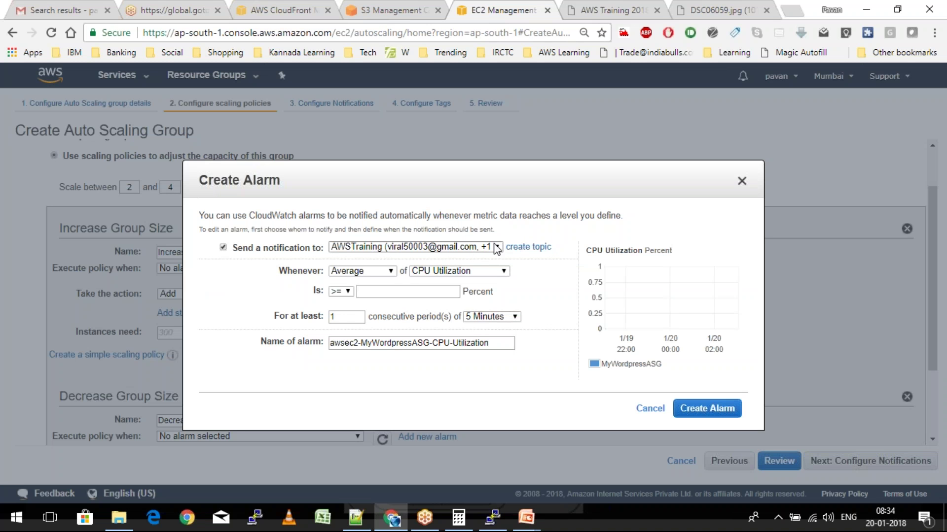
pyautogui.click(496, 248)
pyautogui.click(496, 248)
pyautogui.click(496, 248)
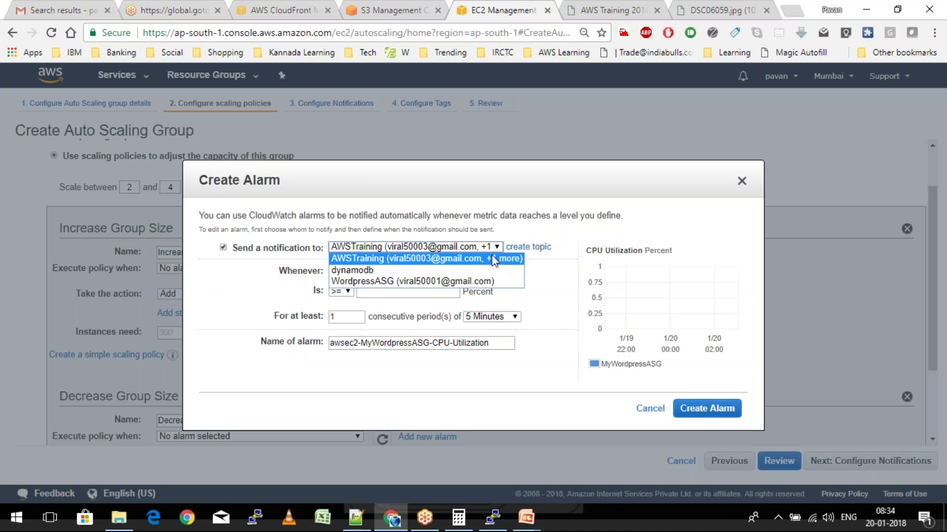
pyautogui.click(436, 281)
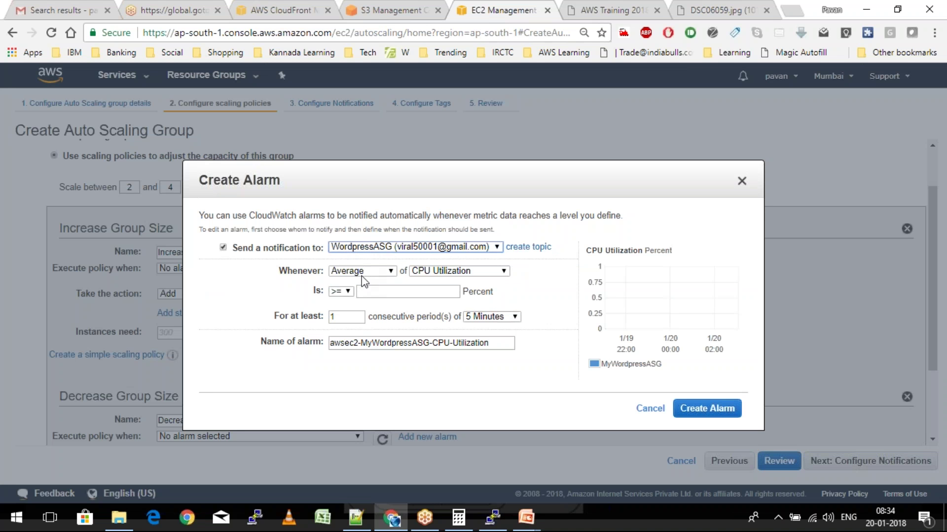
pyautogui.click(348, 293)
pyautogui.click(347, 302)
pyautogui.click(378, 292)
pyautogui.write('50')
pyautogui.press('Tab')
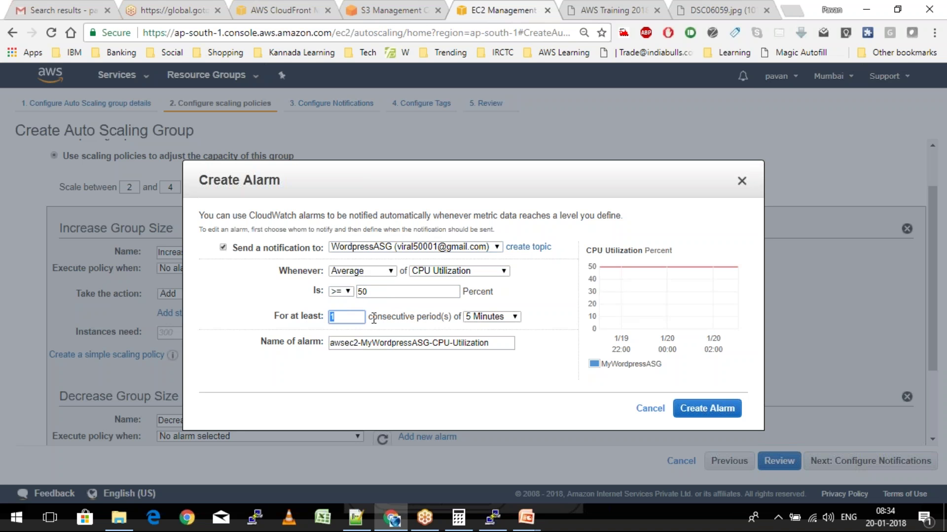
pyautogui.click(515, 317)
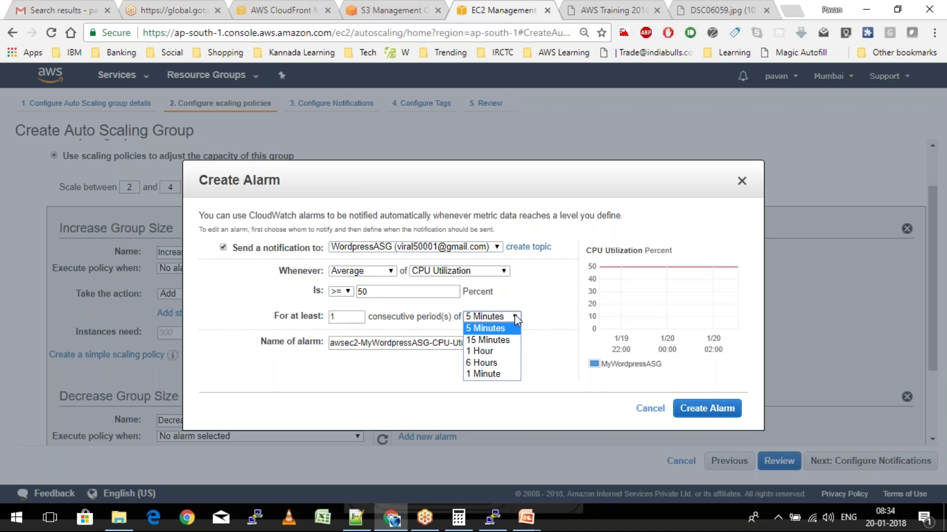
pyautogui.click(501, 374)
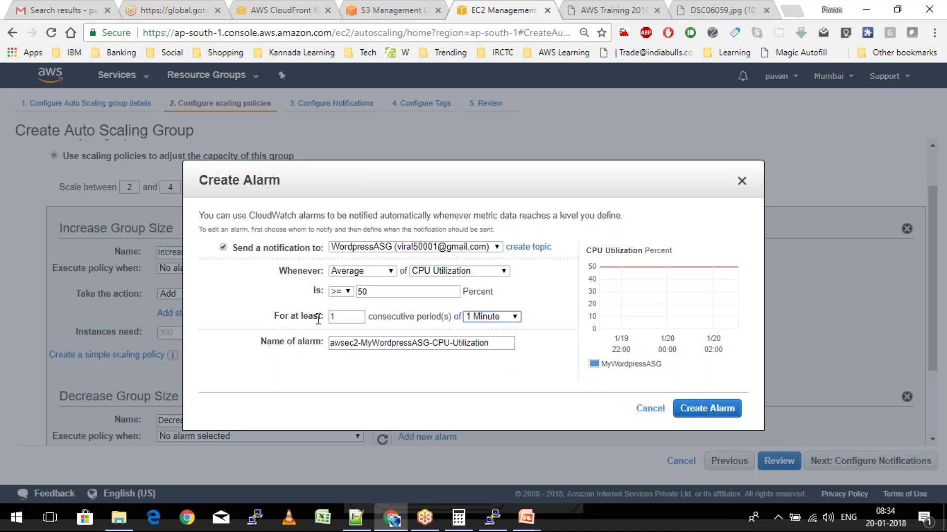
pyautogui.click(707, 410)
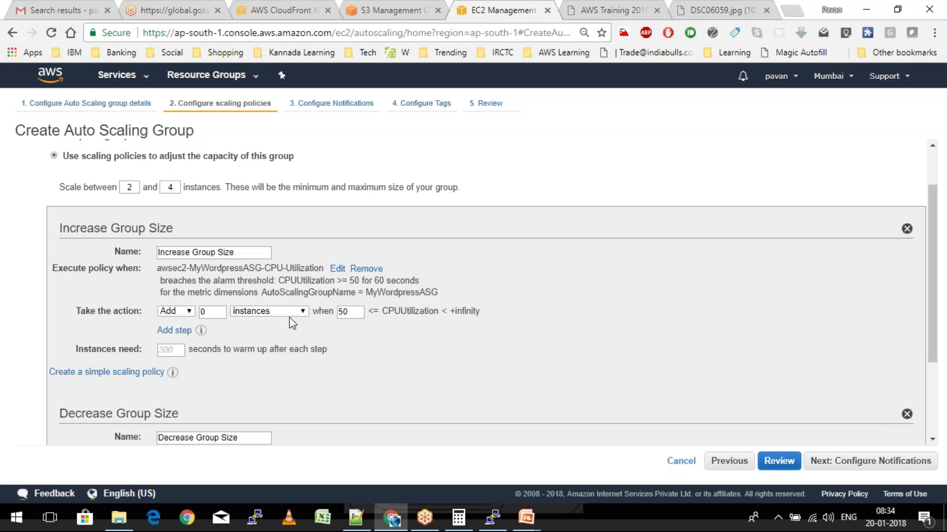
# Make the increase policy add 1 instance when the high-CPU alarm fires
pyautogui.doubleClick(217, 311)
pyautogui.write('1')
pyautogui.scroll(-1, 360, 313)
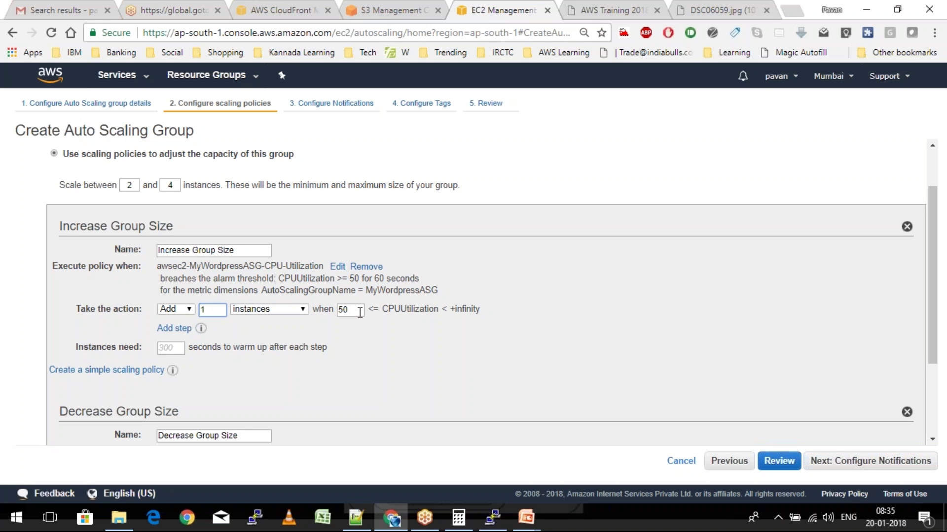
pyautogui.scroll(-1, 359, 314)
pyautogui.scroll(-3, 360, 313)
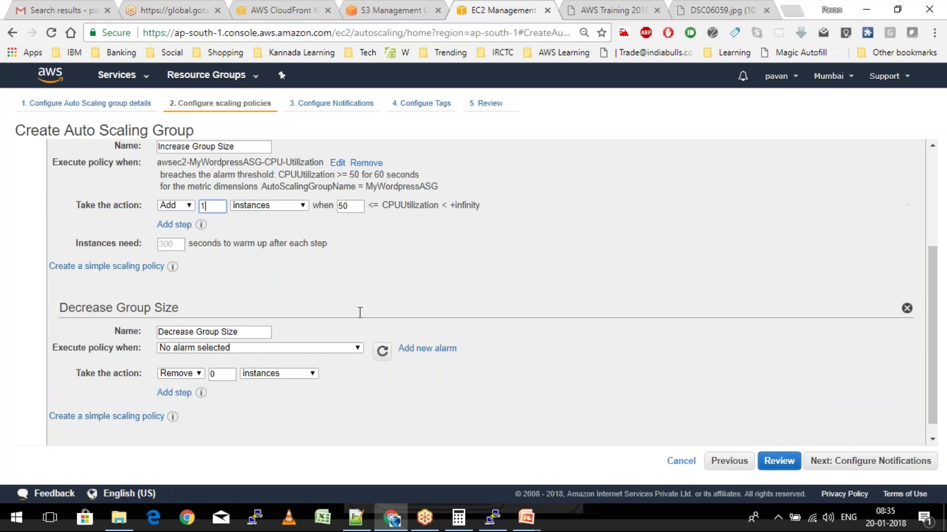
pyautogui.scroll(-1, 360, 313)
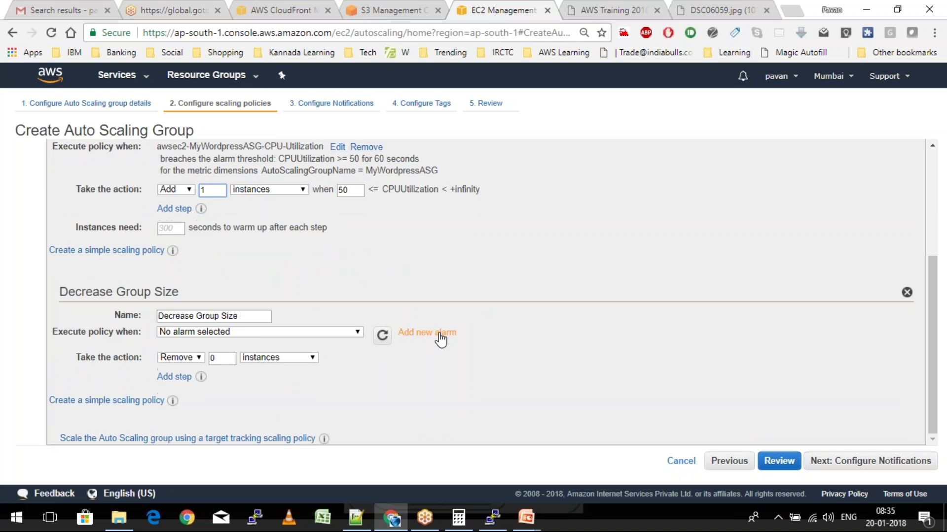
pyautogui.click(437, 334)
# Create a Low CPU alarm triggering at CPU <= 3 over 15-minute periods
pyautogui.click(341, 291)
pyautogui.click(340, 339)
pyautogui.click(380, 293)
pyautogui.write('3')
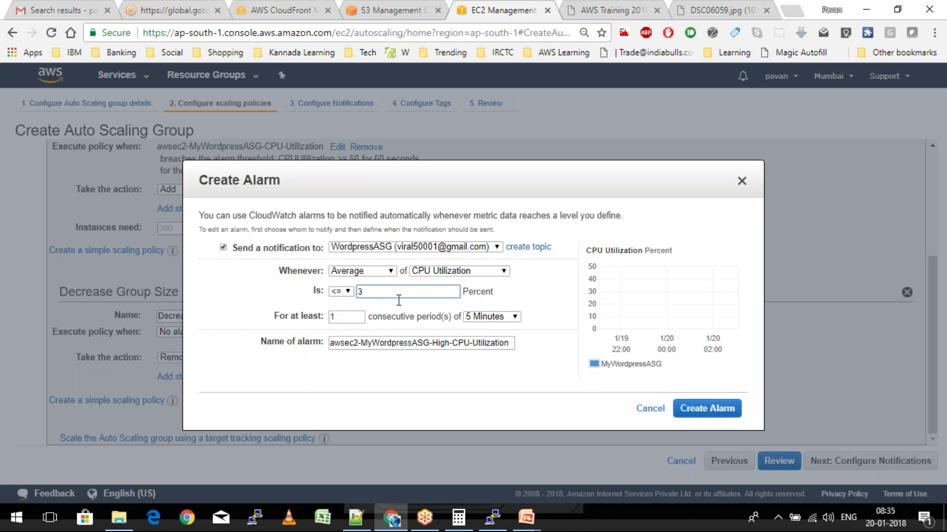
pyautogui.click(514, 317)
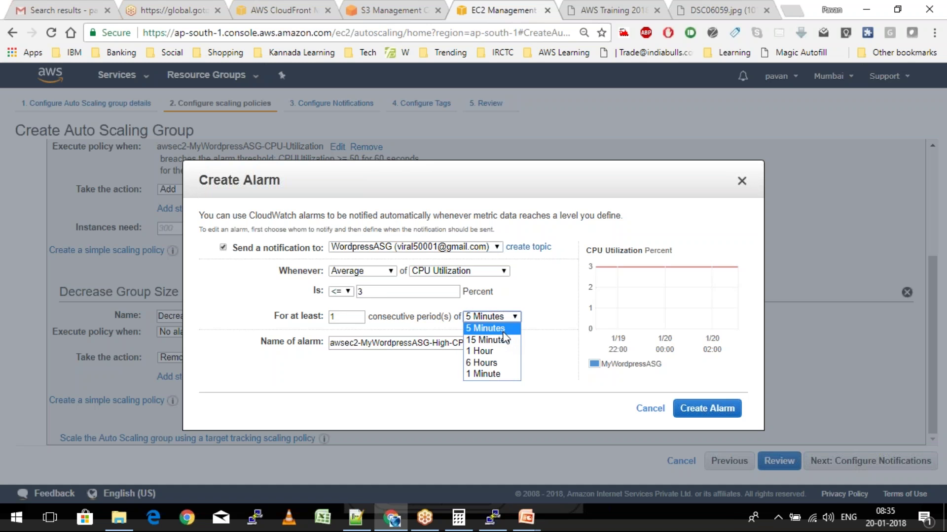
pyautogui.press('Escape')
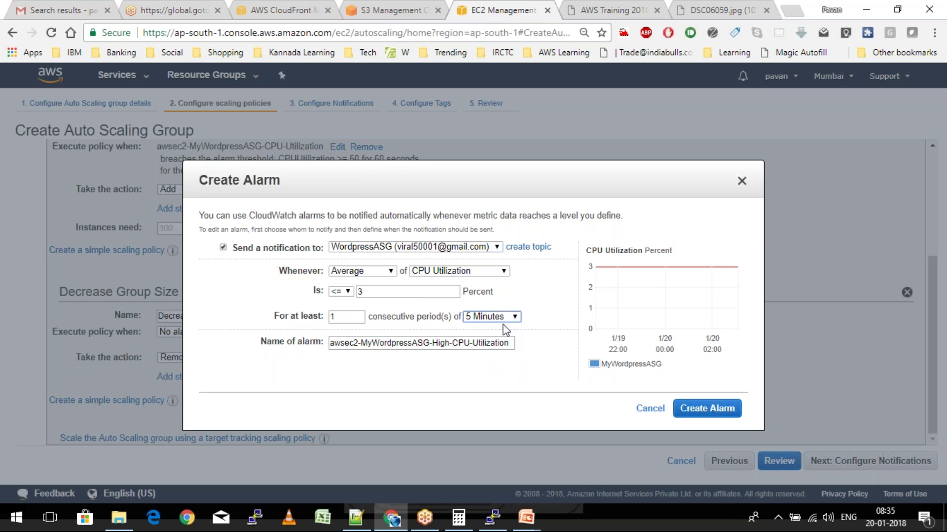
pyautogui.click(500, 319)
pyautogui.press('Down')
pyautogui.press('Return')
pyautogui.moveTo(431, 343); pyautogui.dragTo(450, 343)
pyautogui.write('Low')
pyautogui.click(706, 413)
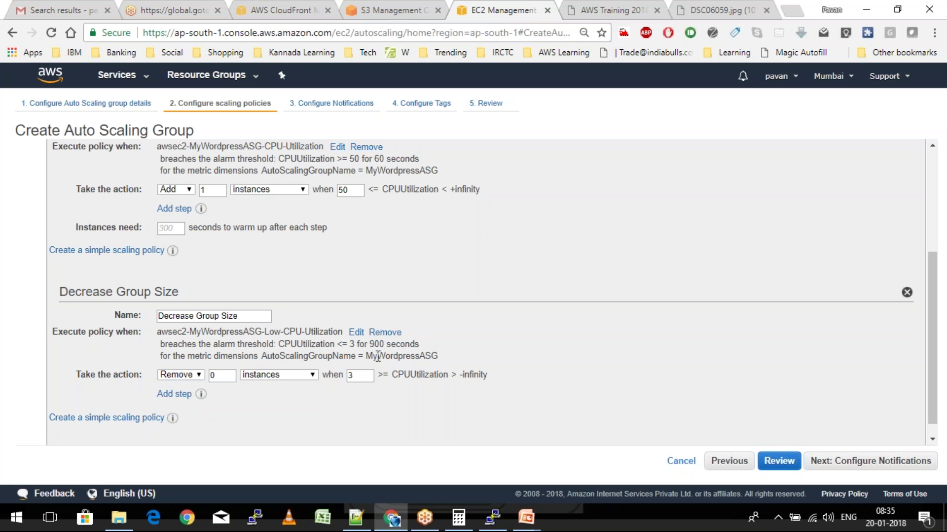
# Set the decrease policy's remove count to 1 instance
pyautogui.doubleClick(232, 376)
pyautogui.press('BackSpace')
pyautogui.write('1')
pyautogui.scroll(-1, 231, 377)
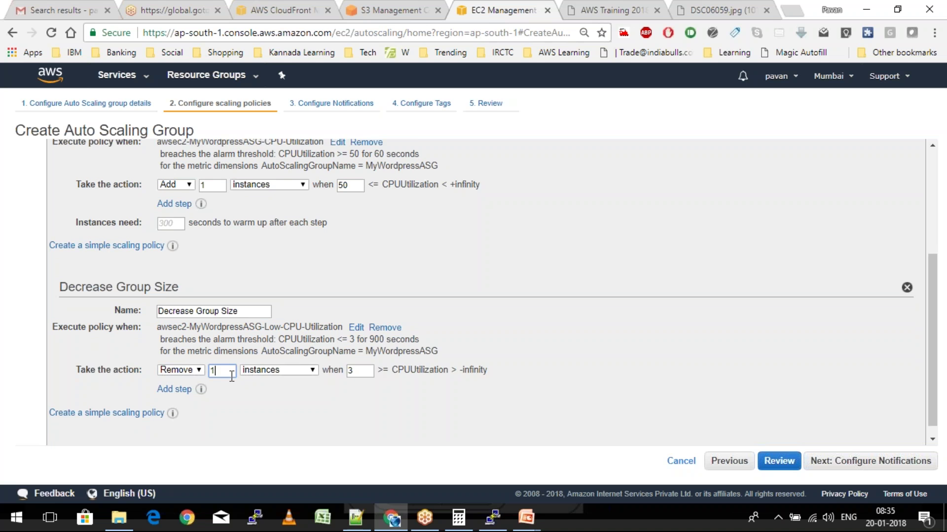
pyautogui.scroll(-1, 232, 376)
pyautogui.scroll(4, 715, 275)
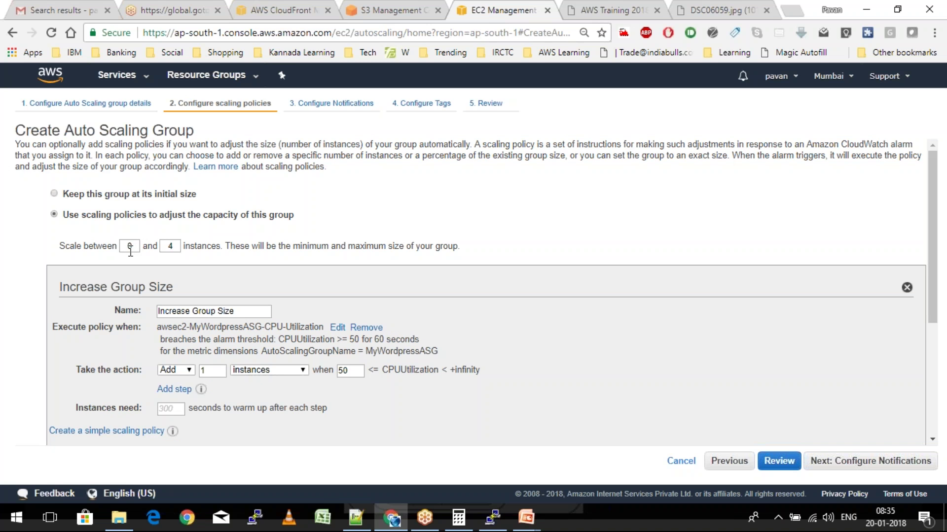
pyautogui.scroll(-1, 131, 252)
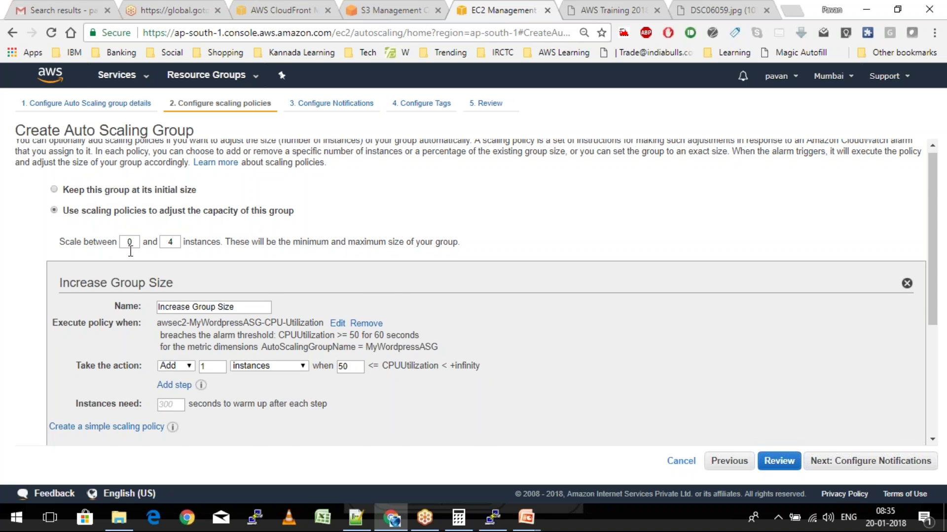
pyautogui.scroll(-4, 131, 252)
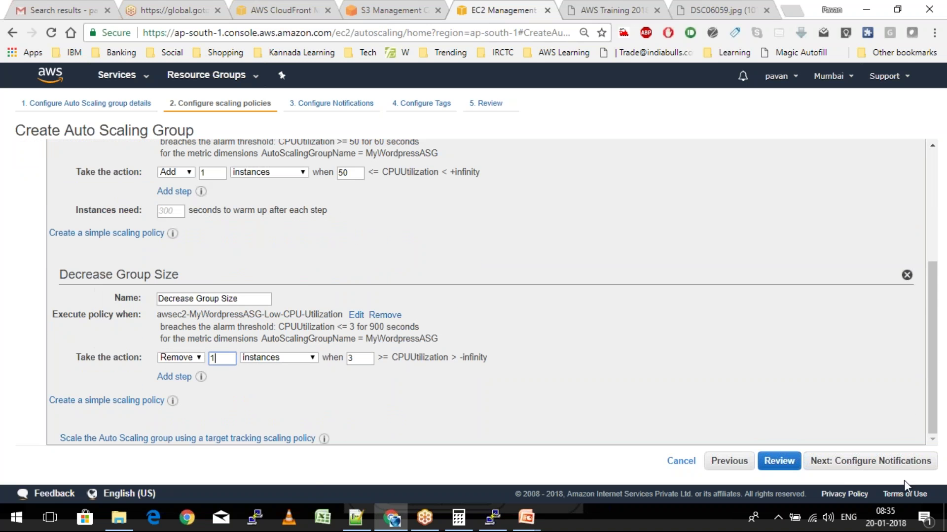
# Add a notification sending the group's launch and terminate events to the WordpressASG topic
pyautogui.click(878, 473)
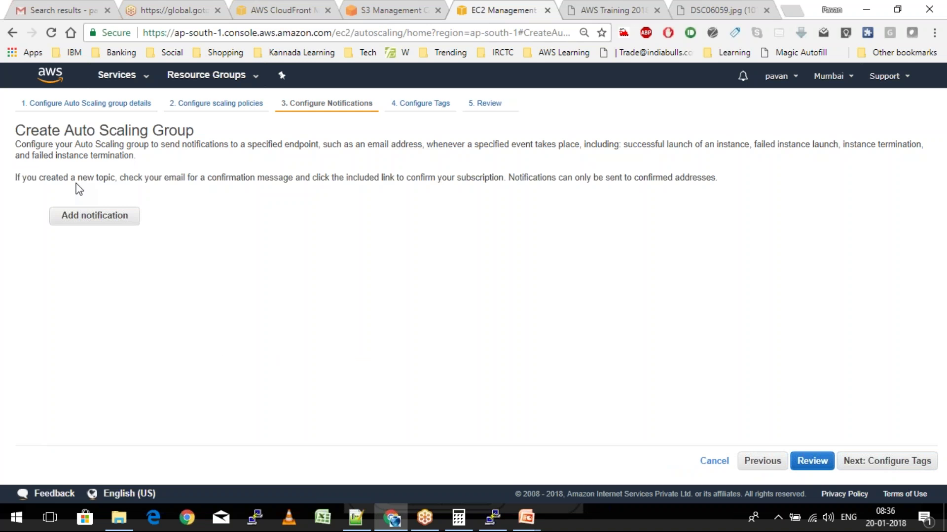
pyautogui.click(99, 215)
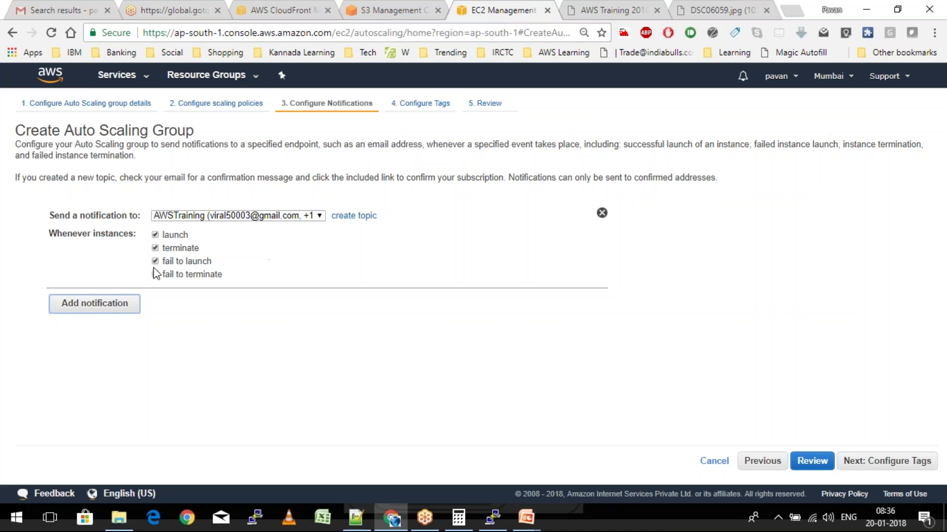
pyautogui.click(241, 217)
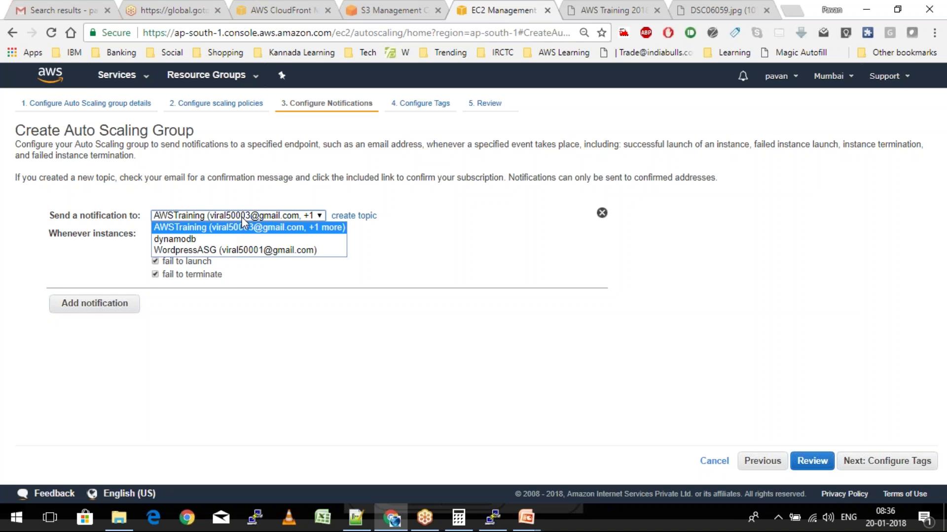
pyautogui.click(244, 252)
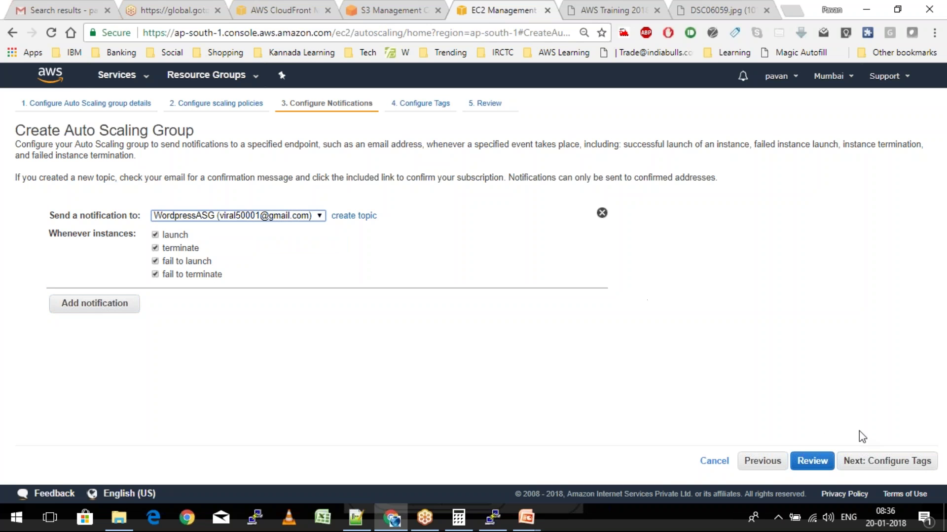
# Tag the group with Name = MyWordpressASG and go to the review page
pyautogui.click(883, 468)
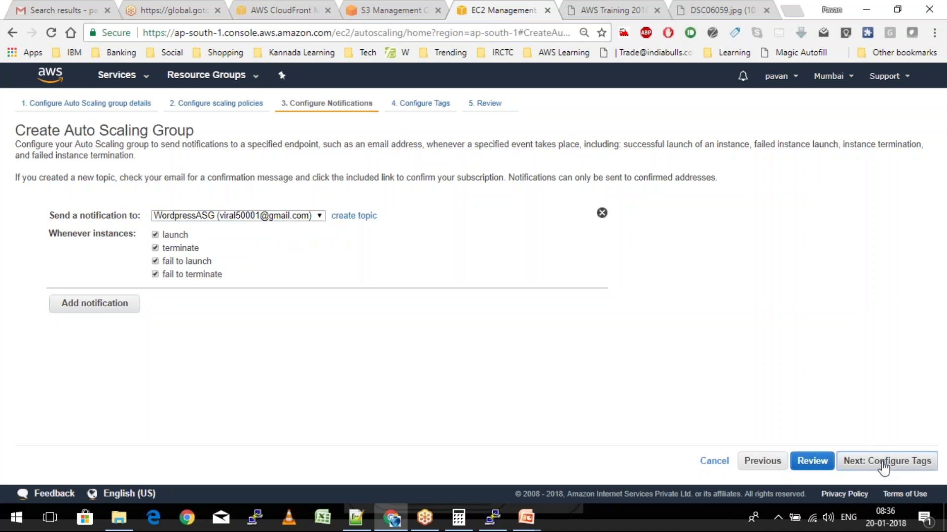
pyautogui.write('Name')
pyautogui.press('Tab')
pyautogui.write('MyWo')
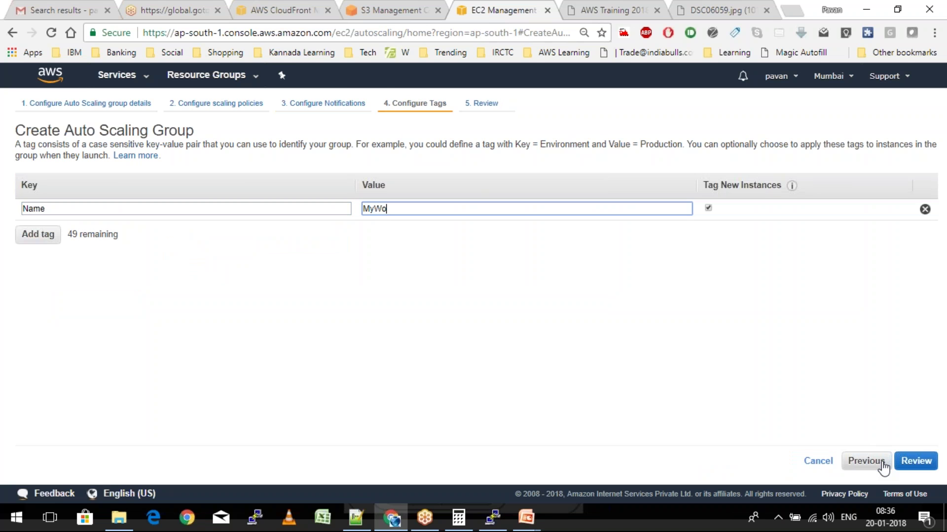
pyautogui.write('rdpressASG')
pyautogui.click(928, 465)
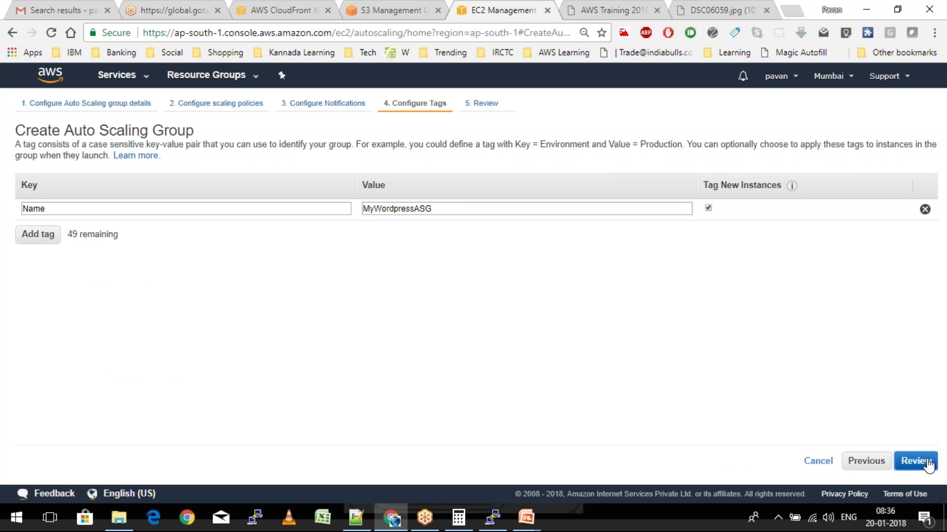
# Create the MyWordpressASG group, reload the WordPress site meanwhile, then close the creation status page
pyautogui.click(878, 464)
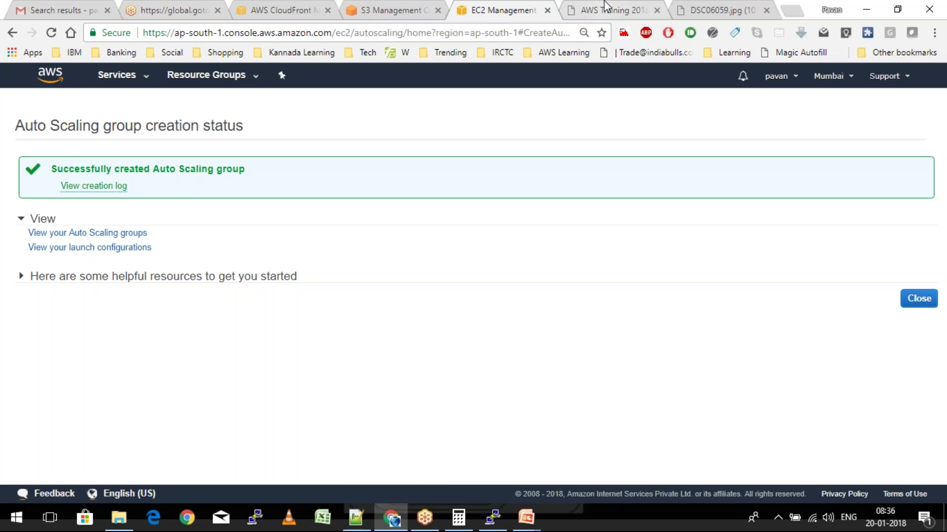
pyautogui.click(605, 6)
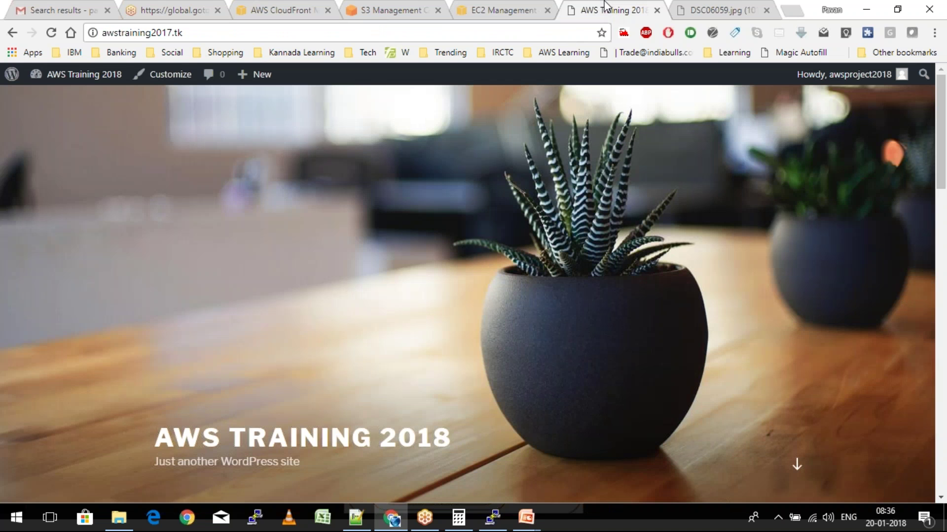
pyautogui.click(53, 32)
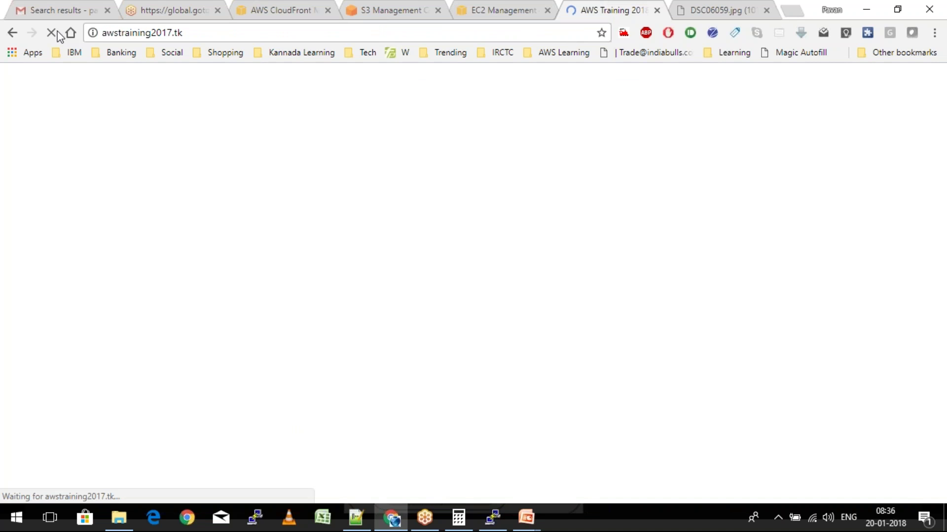
pyautogui.hotkey('ctrl', 'shift', 'Tab')
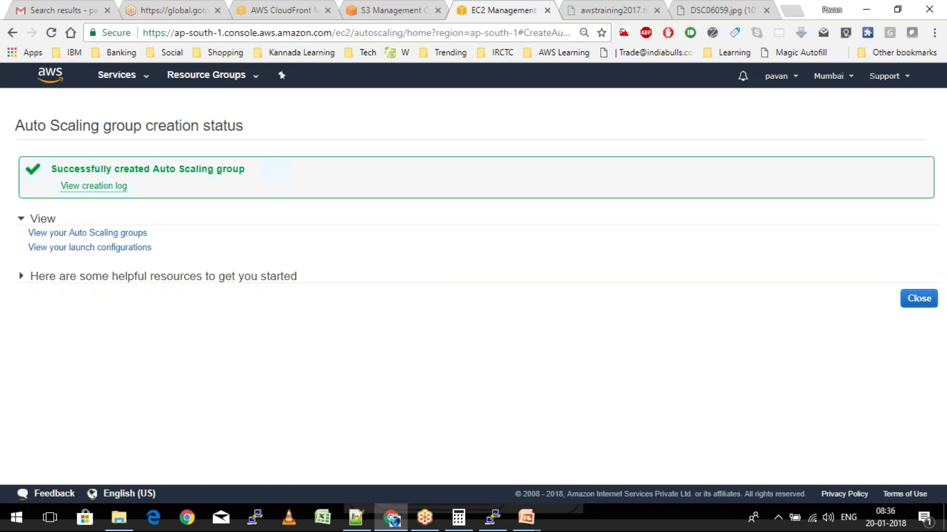
pyautogui.click(902, 302)
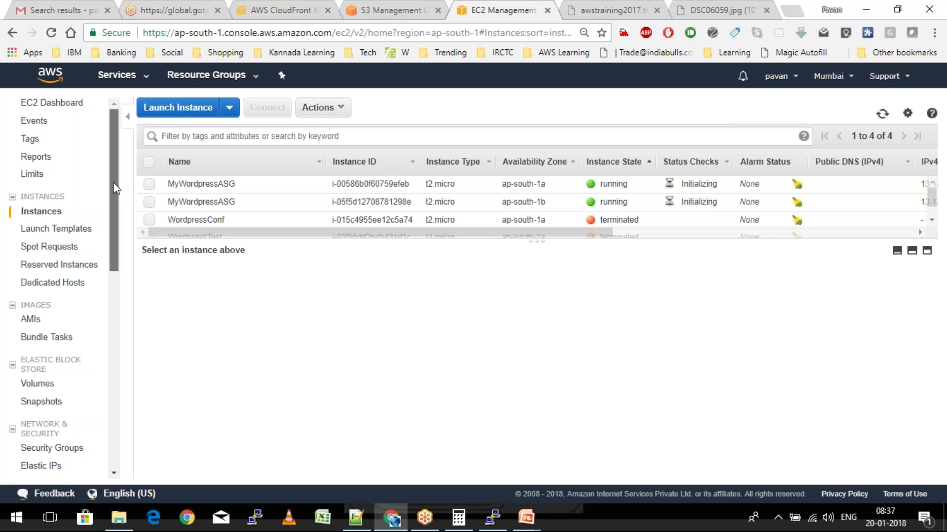
# Check the EC2 instances and MyWordpressLB's registered instances, then view the awstraining2017.tk tab
pyautogui.scroll(-1, 114, 196)
pyautogui.scroll(-1, 114, 207)
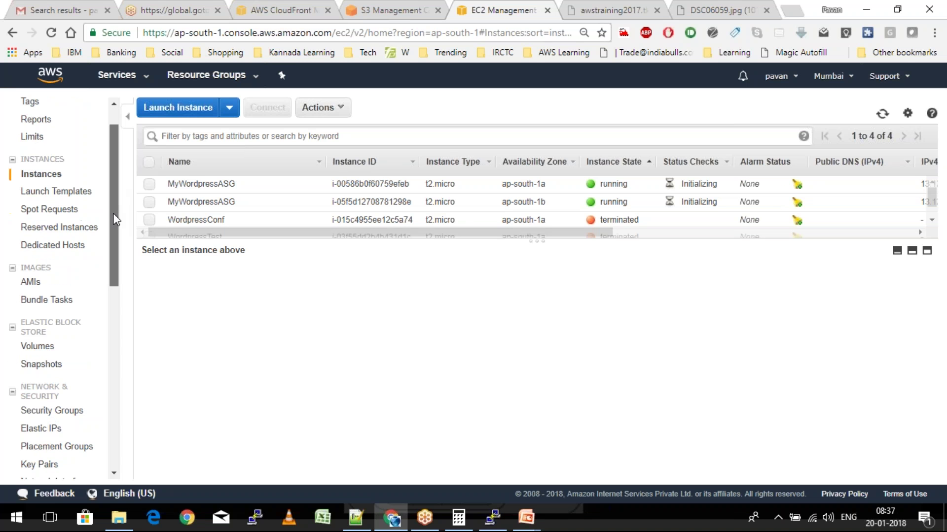
pyautogui.moveTo(114, 214); pyautogui.dragTo(120, 272)
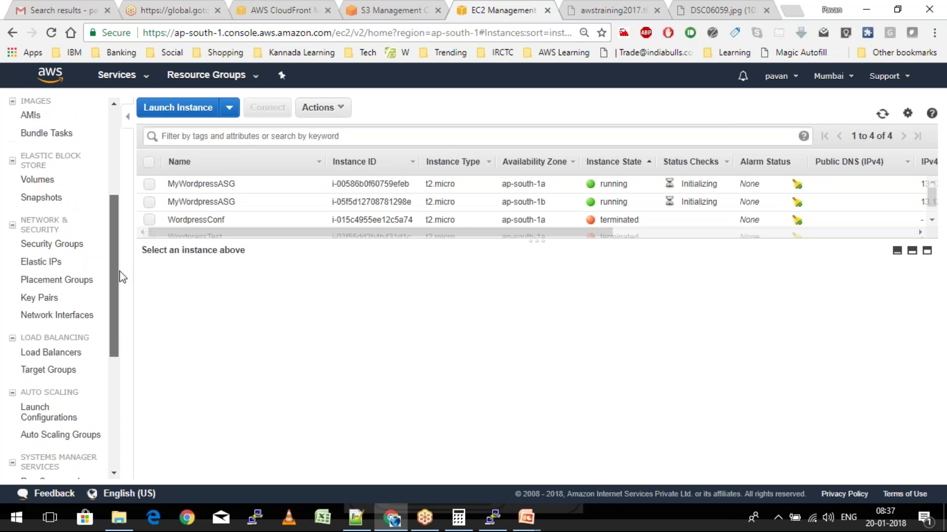
pyautogui.click(51, 352)
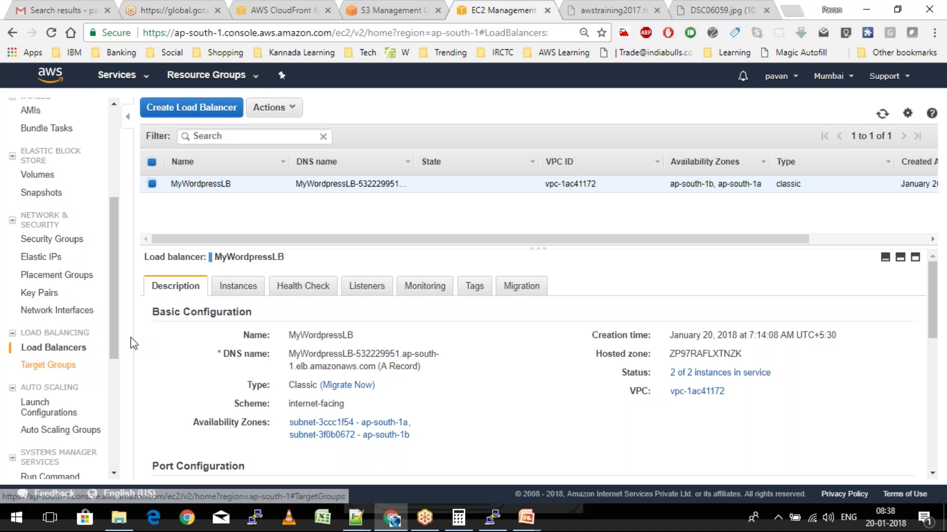
pyautogui.click(239, 289)
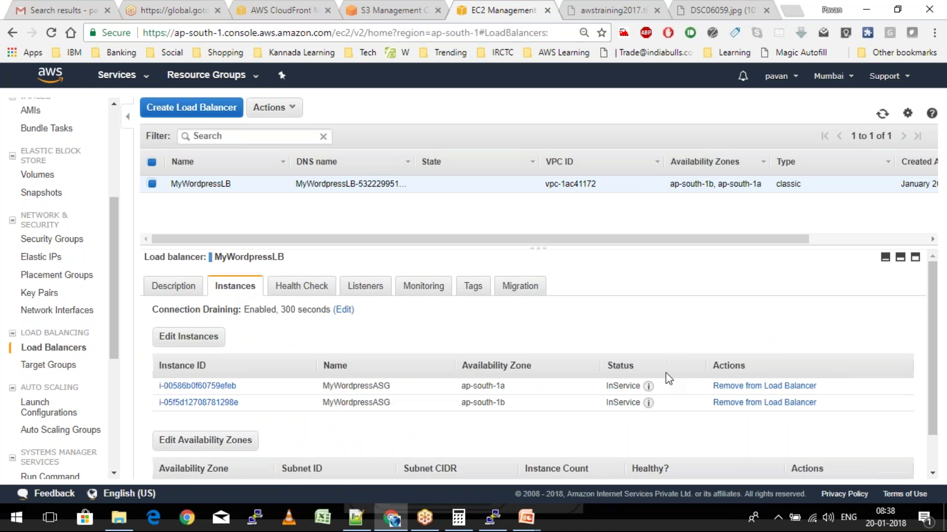
pyautogui.click(609, 9)
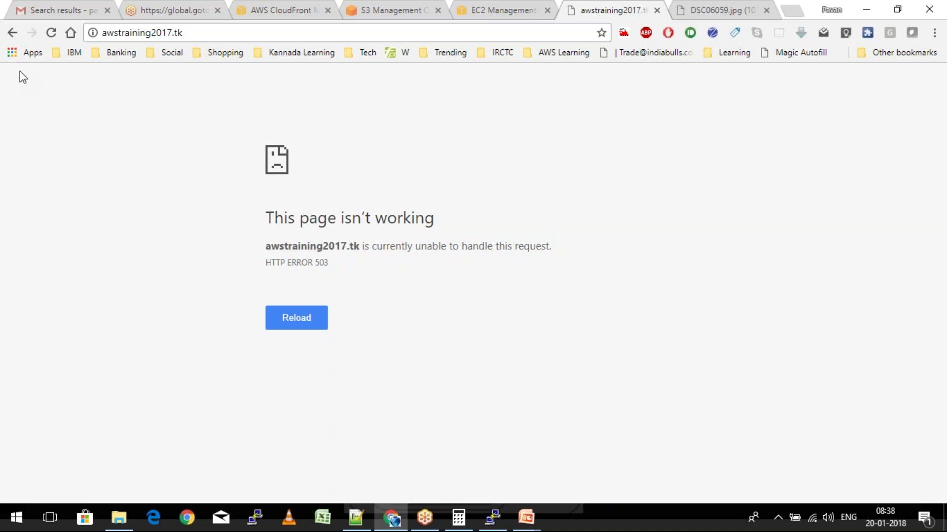
# Reload awstraining2017.tk past the 503 error, scroll the homepage to the footer, then bring up Project.txt
pyautogui.press('F5')
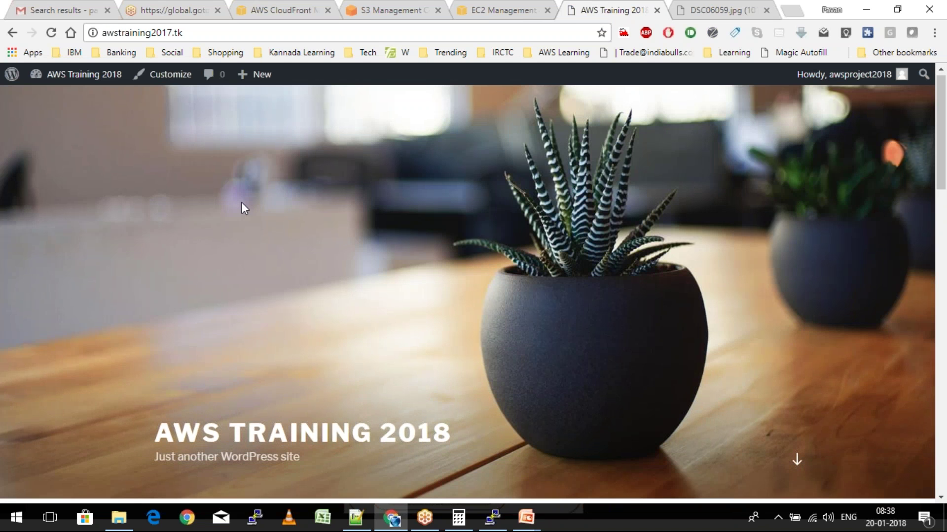
pyautogui.scroll(-8, 241, 203)
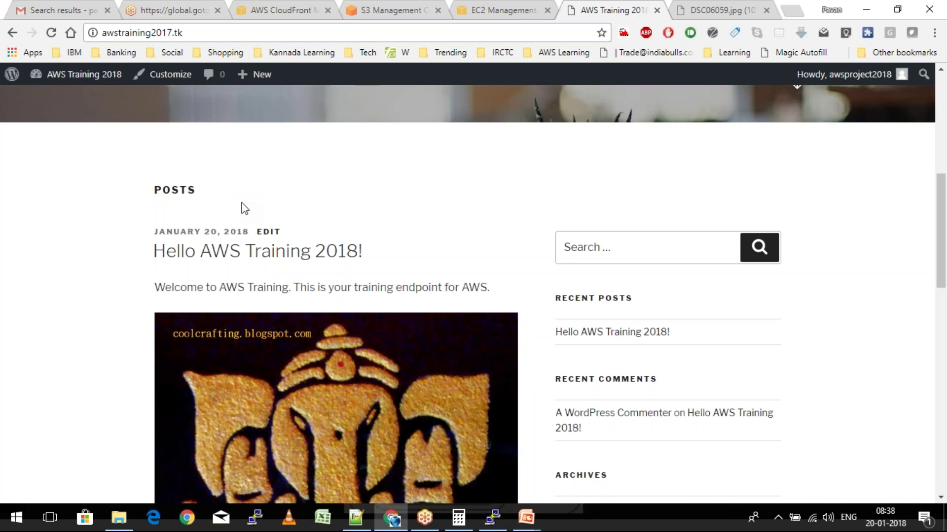
pyautogui.scroll(8, 242, 203)
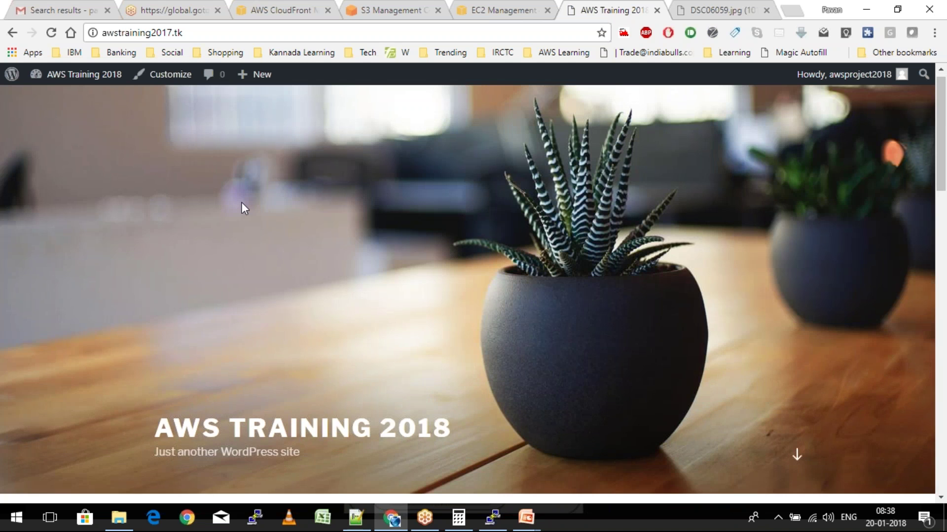
pyautogui.scroll(-4, 241, 203)
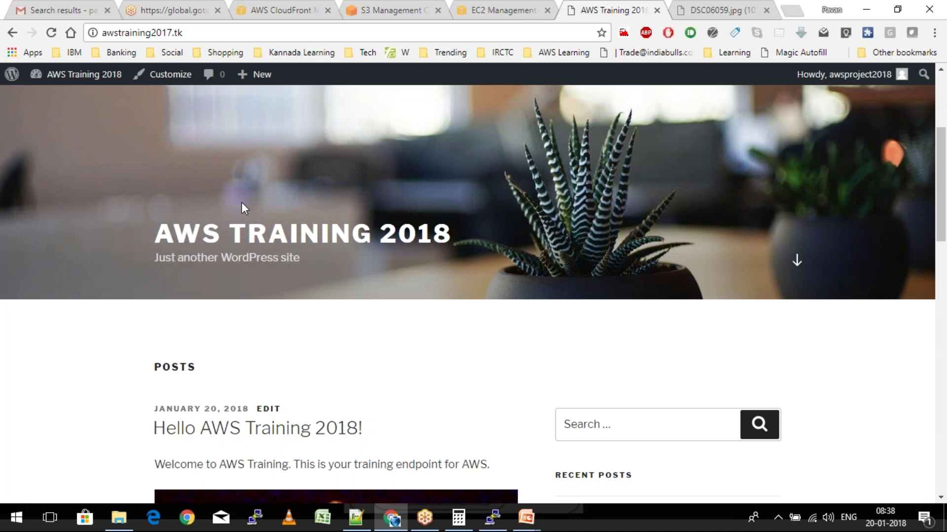
pyautogui.scroll(-4, 241, 203)
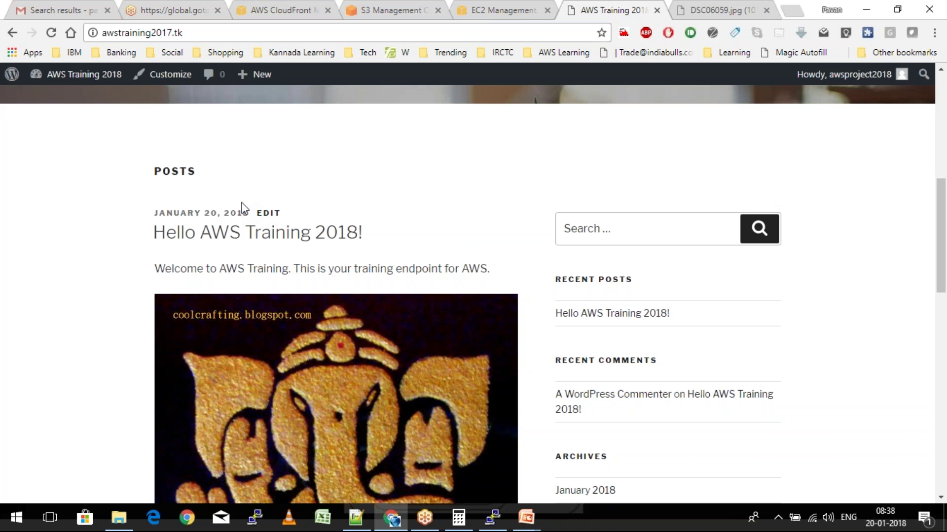
pyautogui.scroll(-1, 244, 207)
pyautogui.scroll(-10, 244, 208)
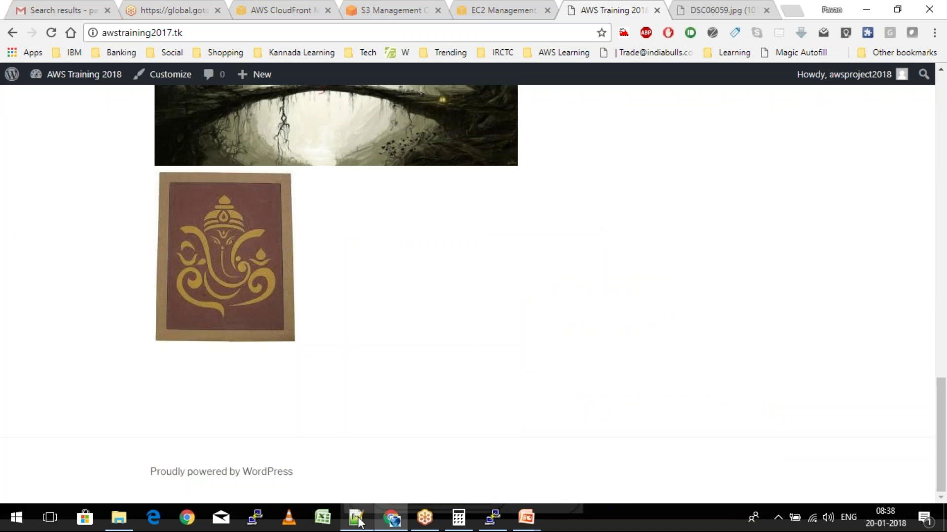
pyautogui.click(356, 519)
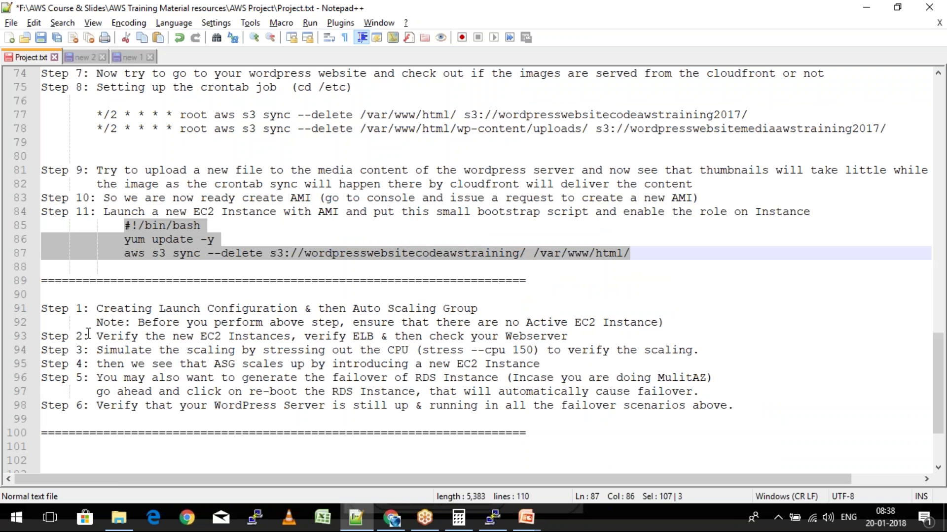
# Highlight the Step 3 CPU stress line in Project.txt and return to the WordPress site
pyautogui.moveTo(96, 350); pyautogui.dragTo(702, 351)
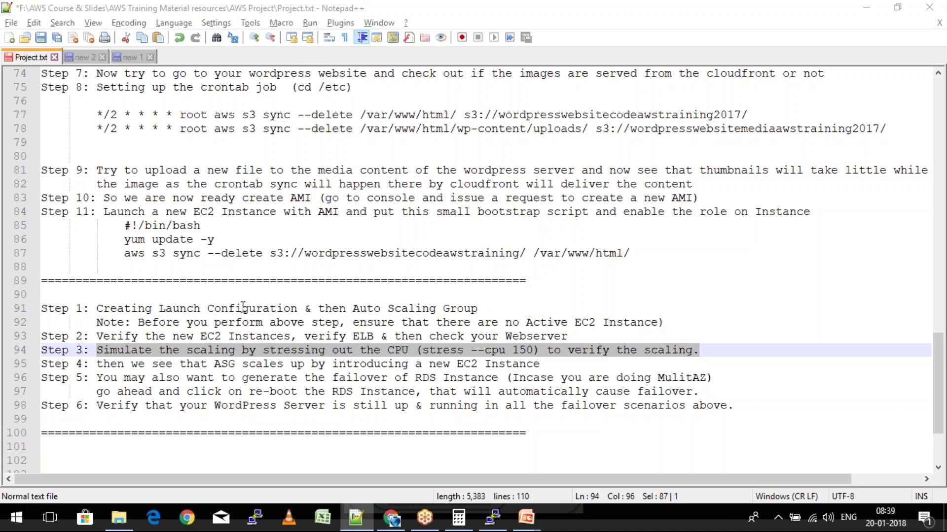
pyautogui.hotkey('alt', 'Tab')
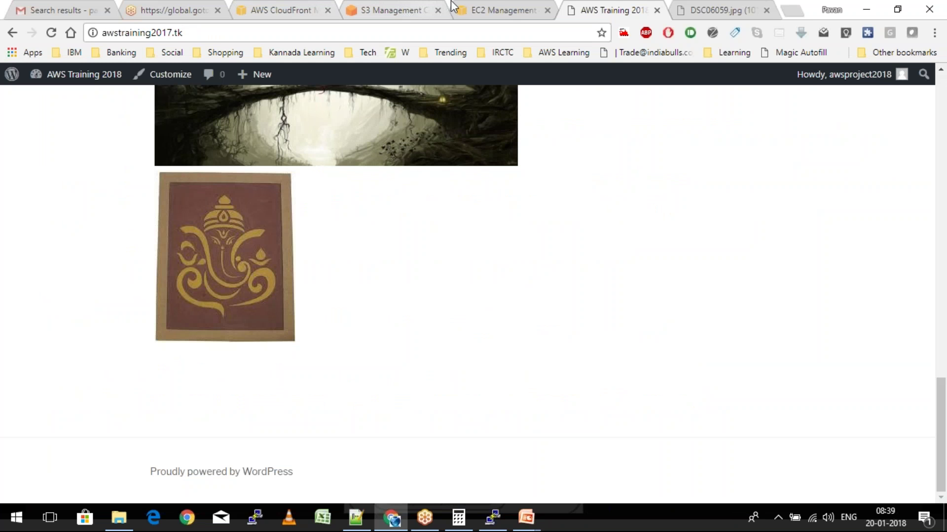
# View the MyWordpressASG instance (13.127.74.146) in EC2, then bring PuTTY forward
pyautogui.click(490, 7)
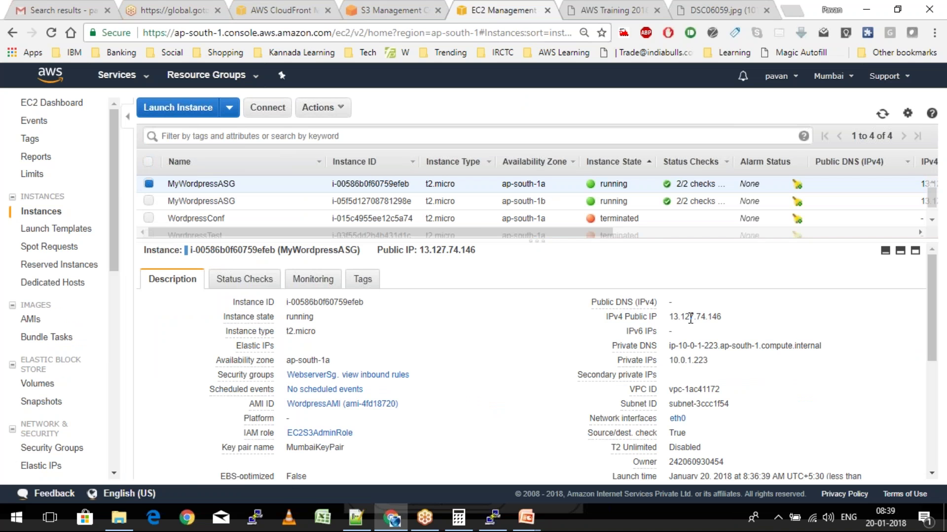
pyautogui.hotkey('alt', 'Tab')
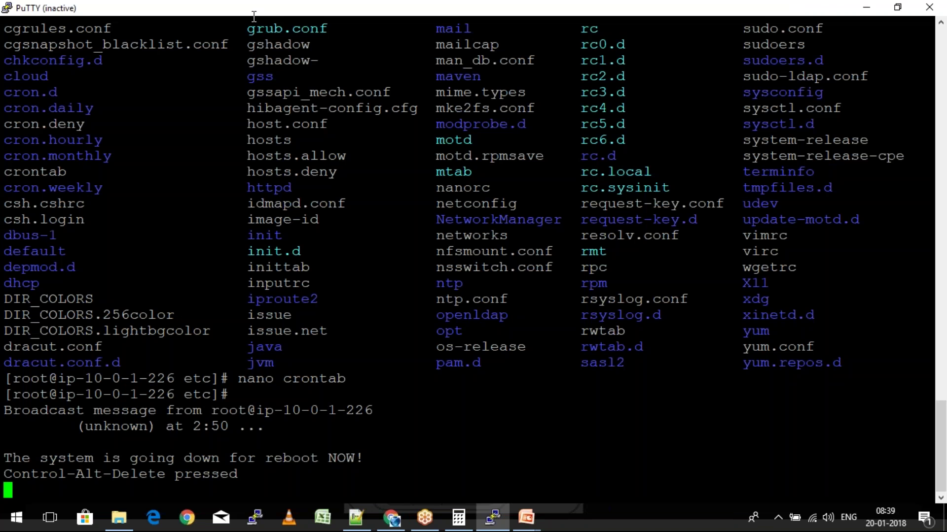
# Configure a PuTTY session to 13.127.74.146 with the MumbaiKeyPair.ppk key and 16-point font, and connect
pyautogui.click(345, 339)
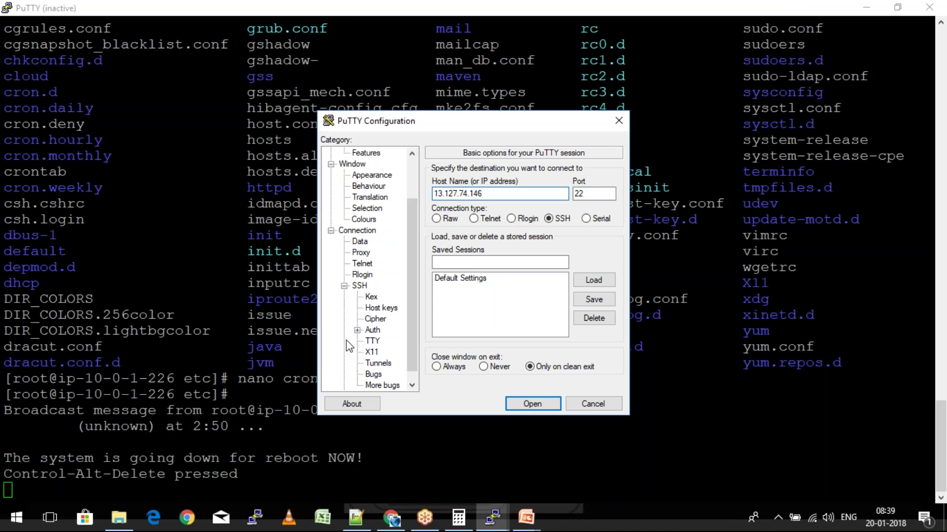
pyautogui.click(377, 329)
pyautogui.click(588, 310)
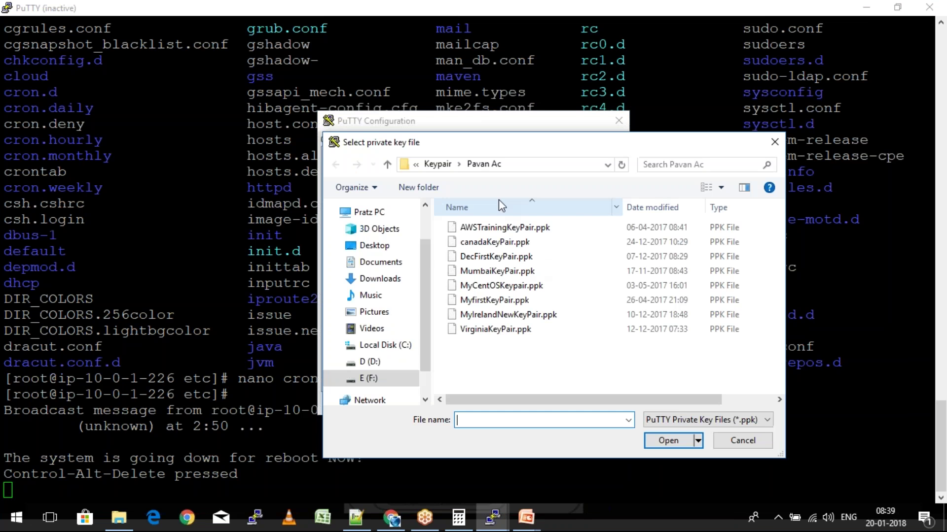
pyautogui.click(501, 273)
pyautogui.click(658, 436)
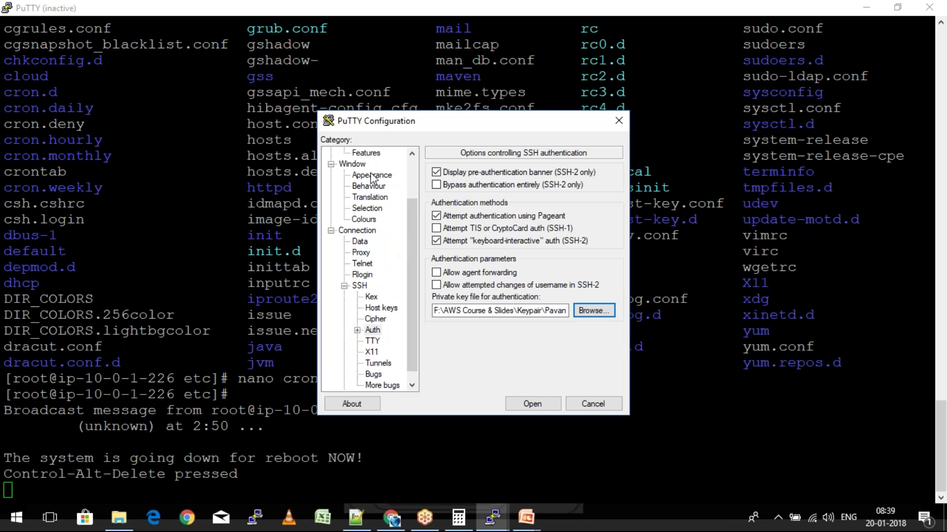
pyautogui.click(371, 176)
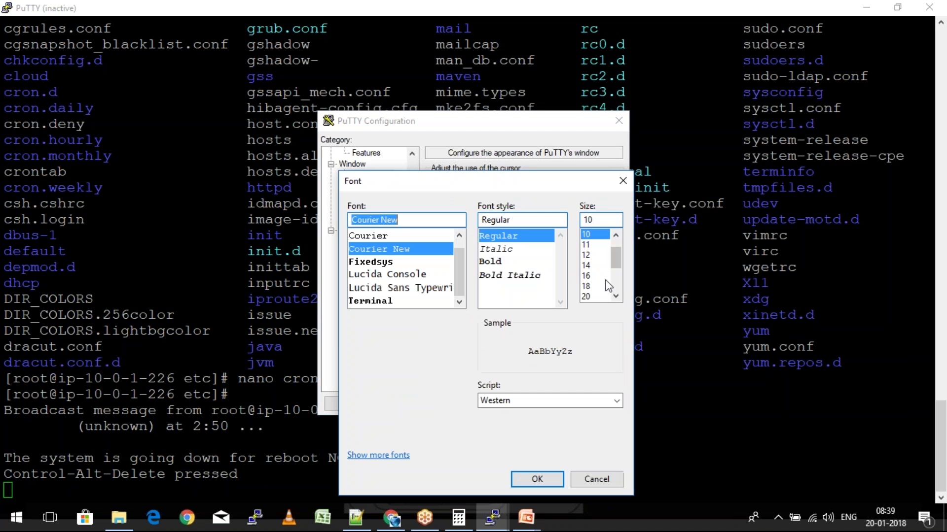
pyautogui.click(586, 276)
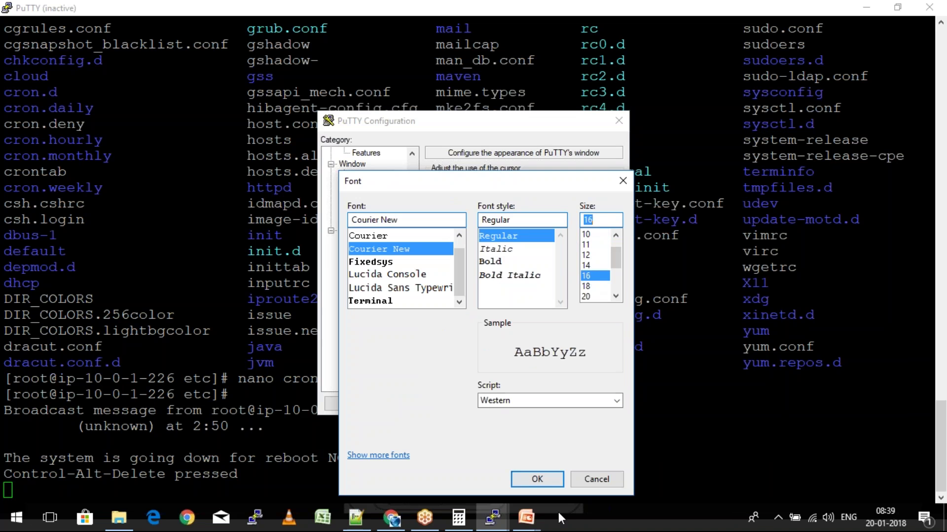
pyautogui.click(537, 480)
pyautogui.press('Return')
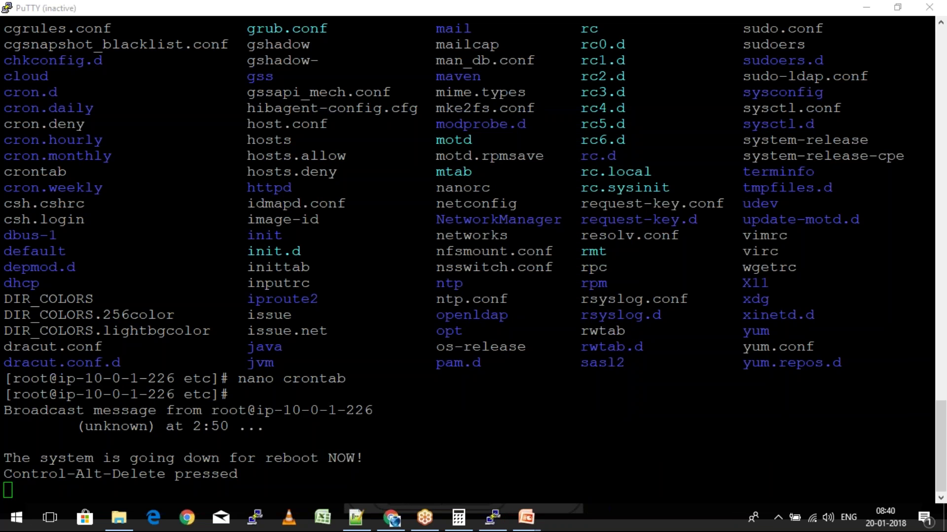
# Accept the host key, log in as ec2-user, switch to root with sudo su, and maximize the window
pyautogui.click(932, 9)
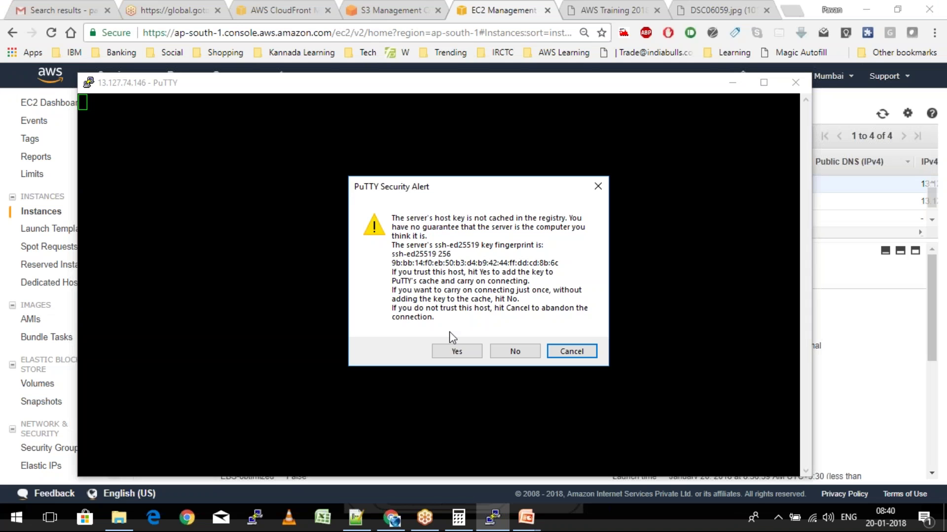
pyautogui.click(456, 351)
pyautogui.write('ec2-user')
pyautogui.press('Return')
pyautogui.write('sudo su')
pyautogui.press('Return')
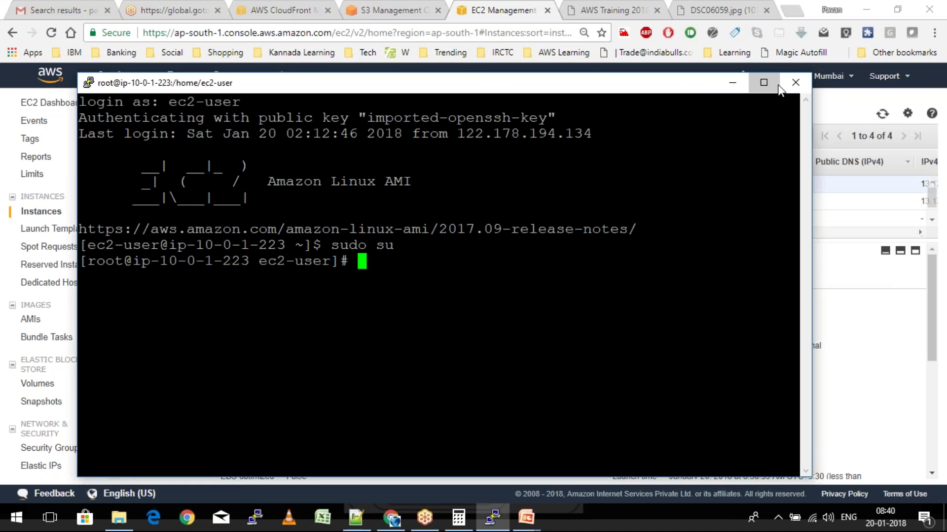
pyautogui.click(763, 82)
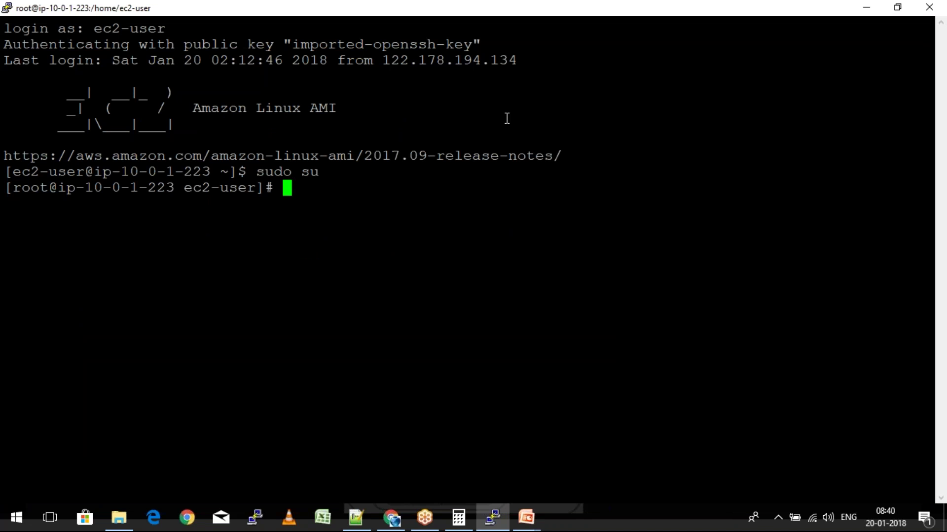
# Copy the MyWordpressASG instance ID and open CloudWatch from the Services menu
pyautogui.hotkey('alt', 'Tab')
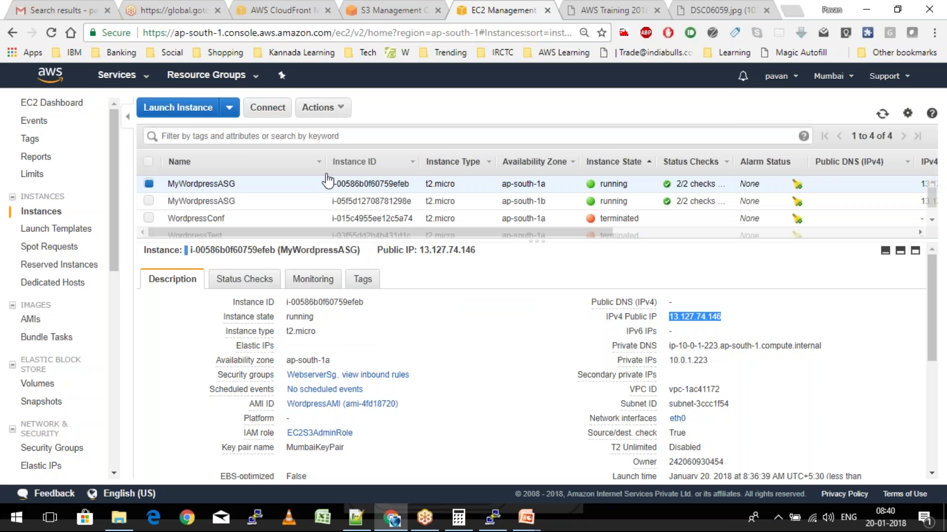
pyautogui.moveTo(332, 184); pyautogui.dragTo(410, 183)
pyautogui.hotkey('ctrl', 'c')
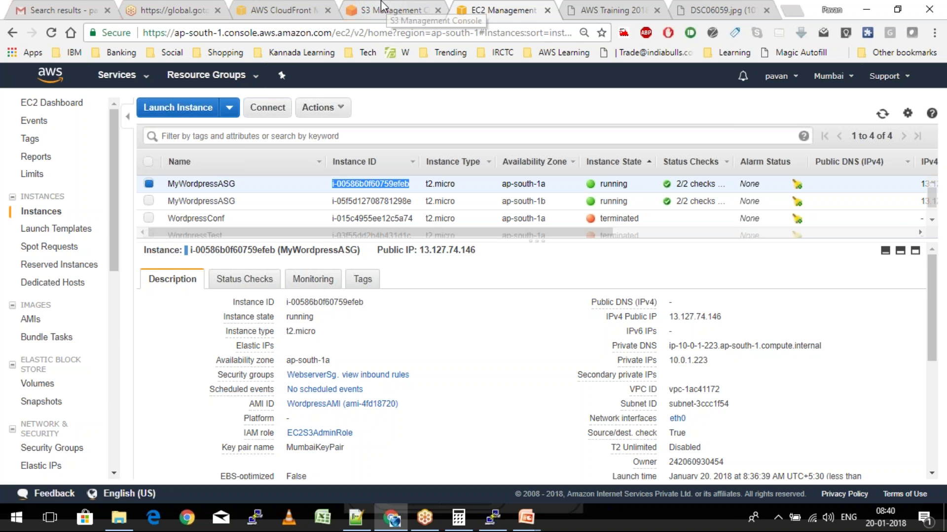
pyautogui.click(382, 6)
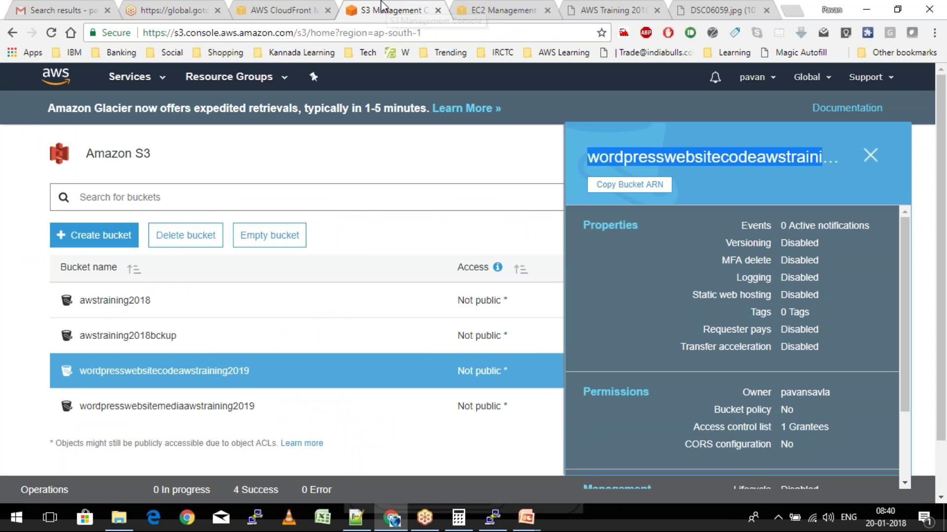
pyautogui.click(129, 77)
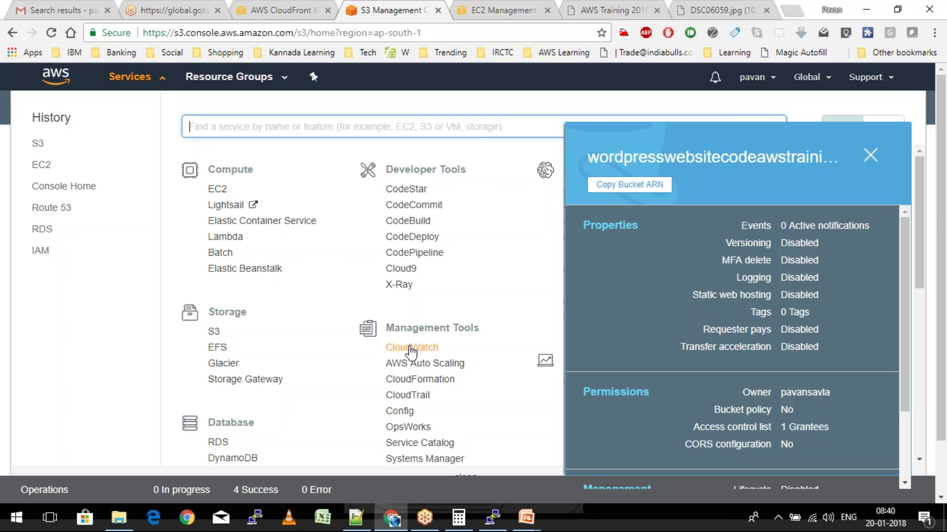
pyautogui.click(411, 348)
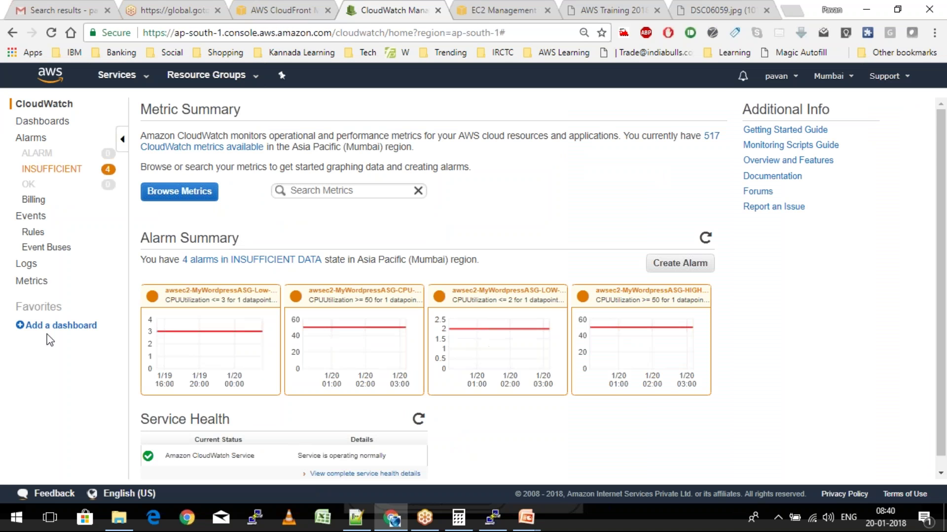
# Find the instance's EC2 per-instance metrics by its pasted ID and graph CPUUtilization
pyautogui.click(32, 281)
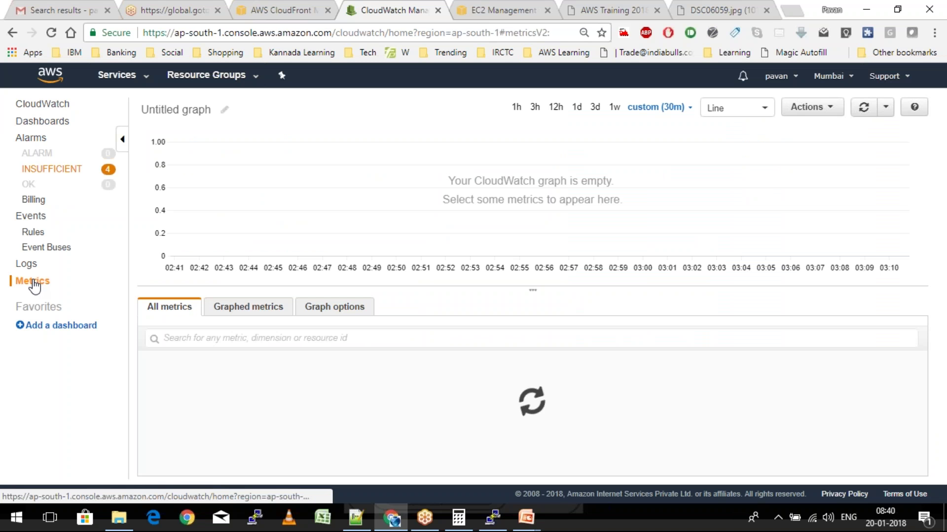
pyautogui.click(376, 386)
pyautogui.click(266, 338)
pyautogui.hotkey('ctrl', 'v')
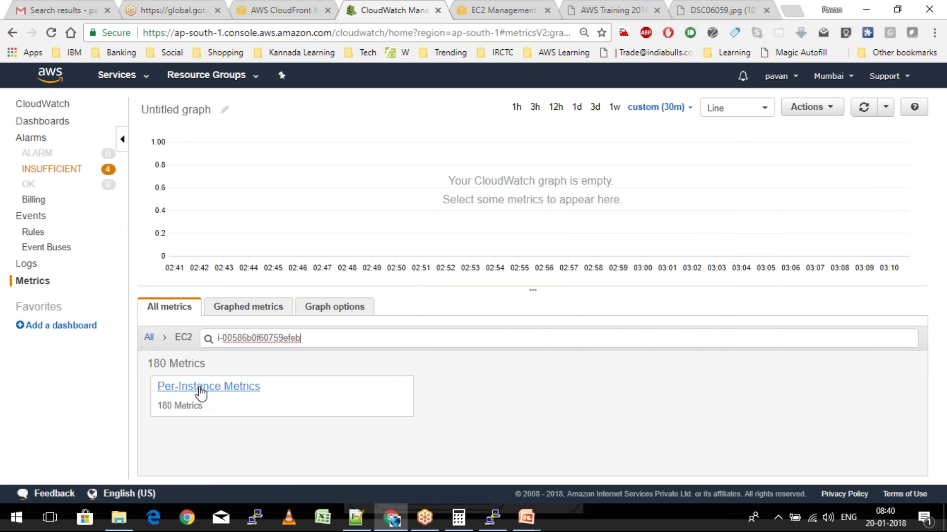
pyautogui.click(199, 388)
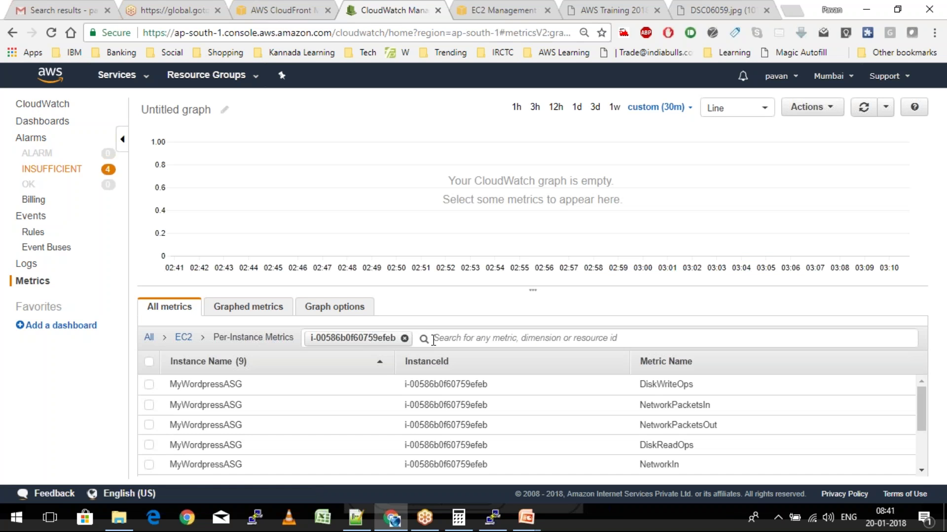
pyautogui.scroll(-2, 526, 424)
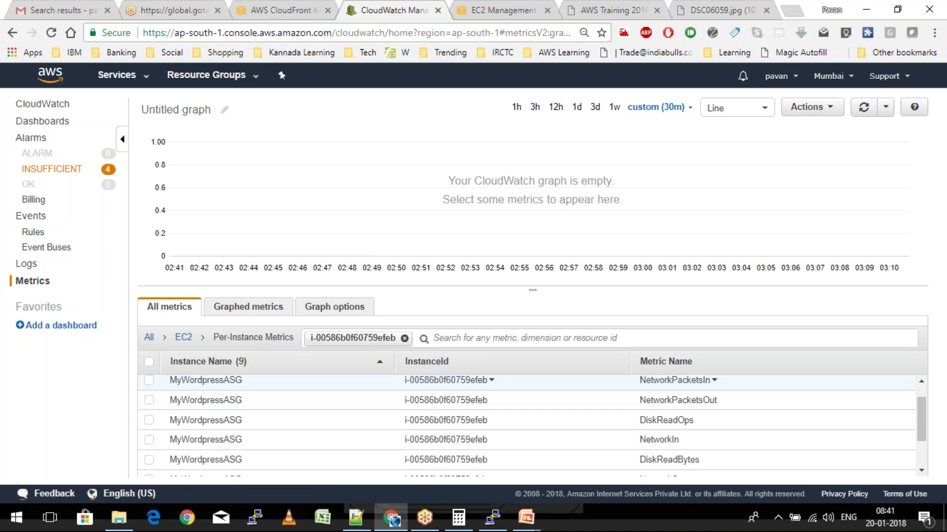
pyautogui.scroll(-1, 349, 421)
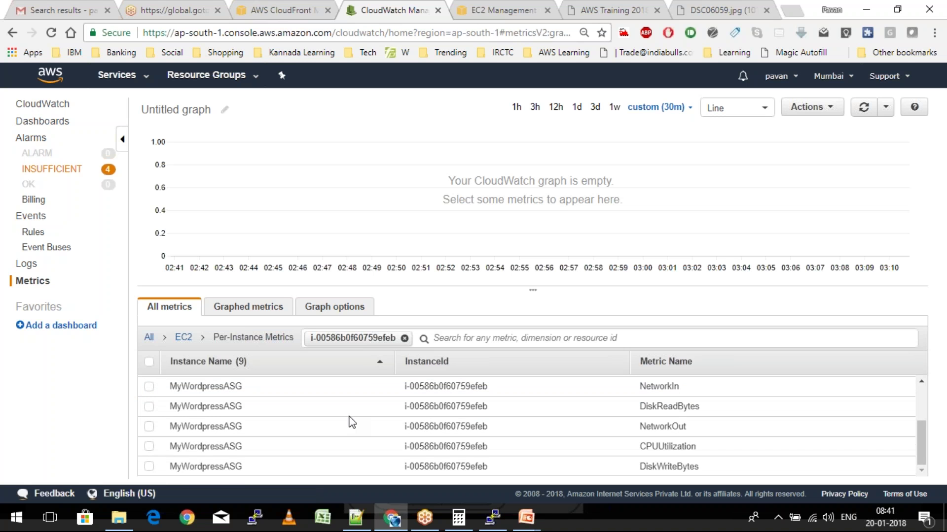
pyautogui.click(149, 446)
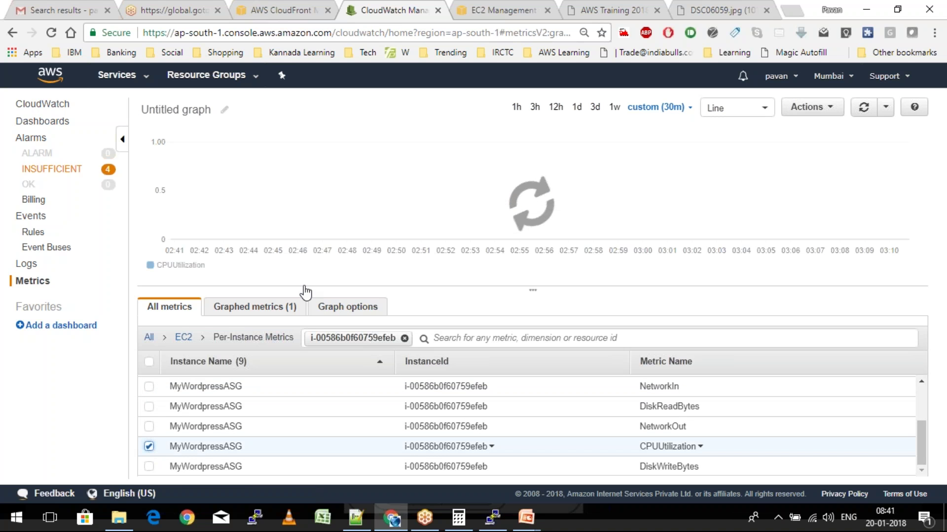
# Show CPUUtilization as a single number over the last 5 minutes, reading 4.11 %
pyautogui.click(677, 110)
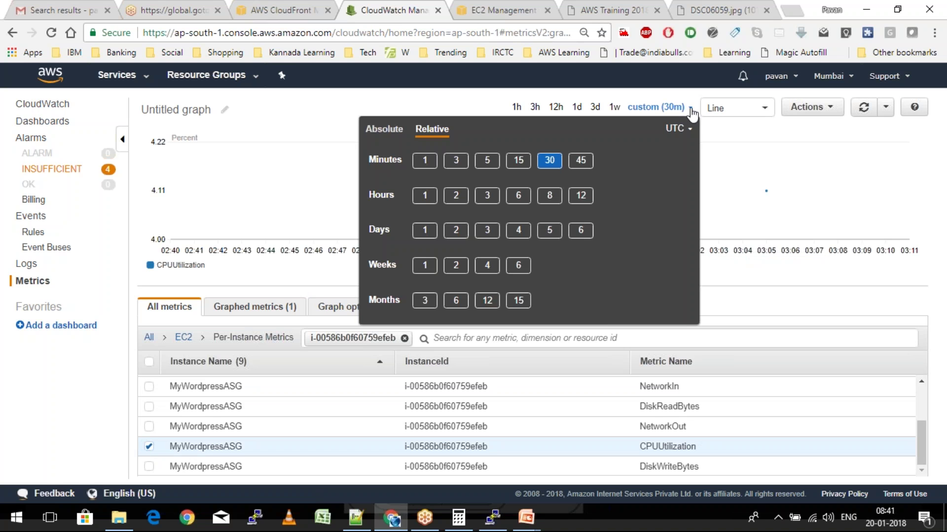
pyautogui.click(484, 163)
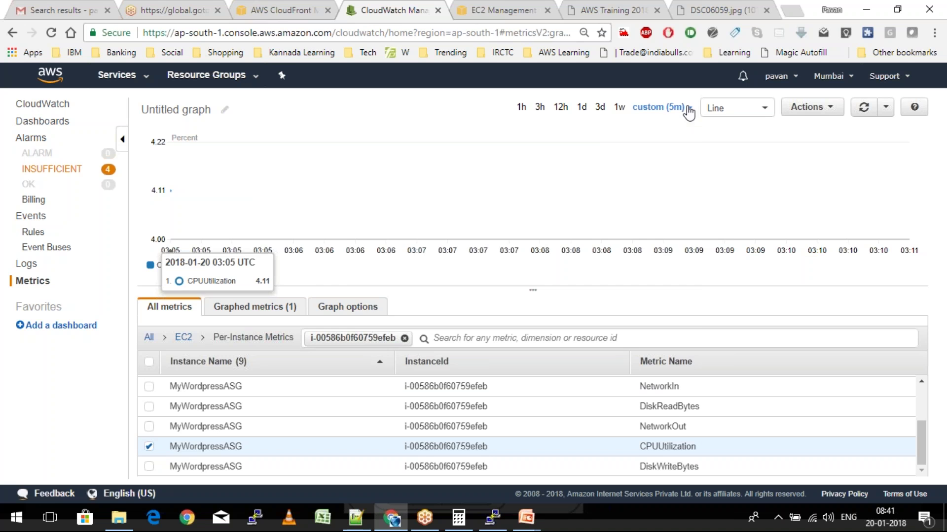
pyautogui.click(689, 109)
pyautogui.click(736, 108)
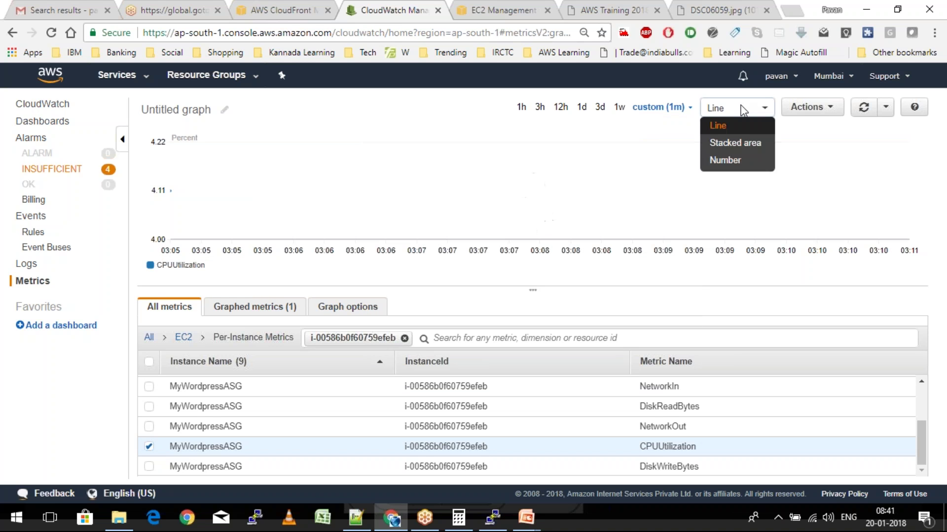
pyautogui.click(726, 161)
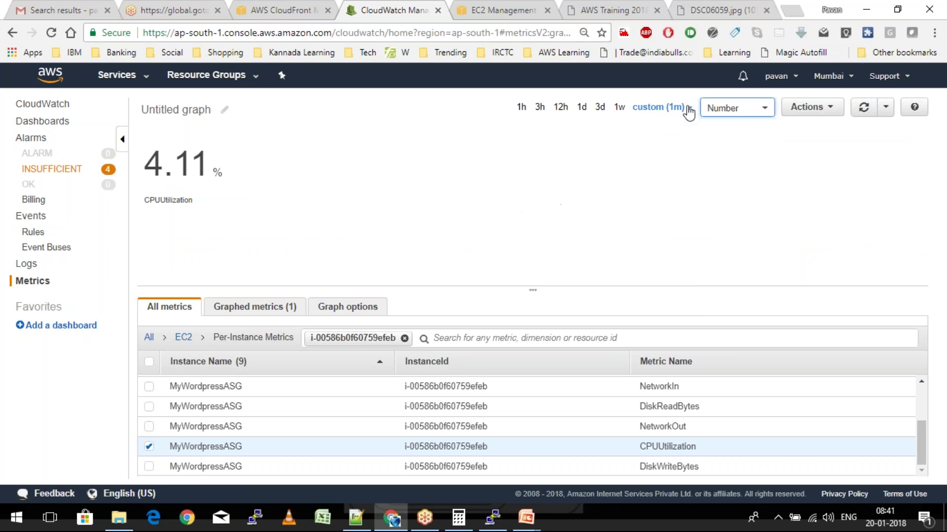
pyautogui.click(686, 109)
pyautogui.click(459, 161)
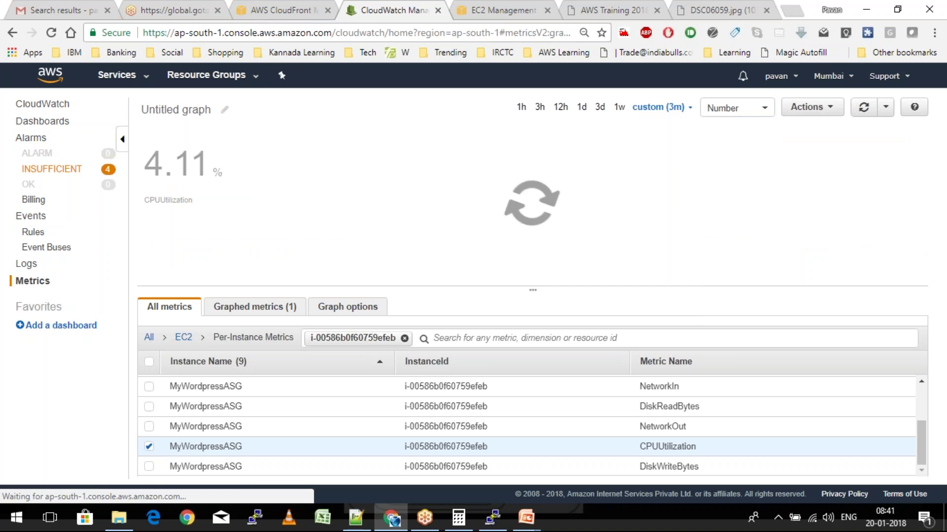
pyautogui.click(683, 111)
pyautogui.click(488, 161)
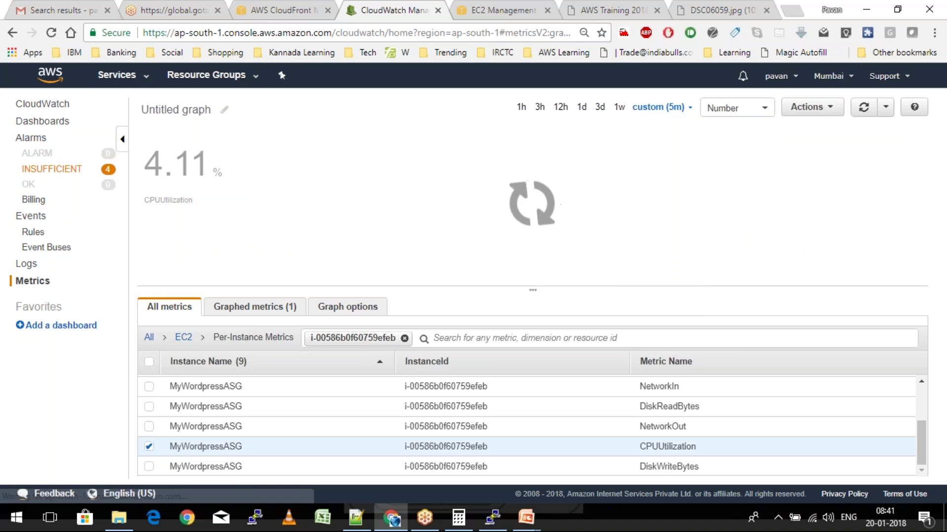
pyautogui.click(499, 519)
# Run stress --cpu 200 in the root shell, then return to the CloudWatch graph
pyautogui.write('stre')
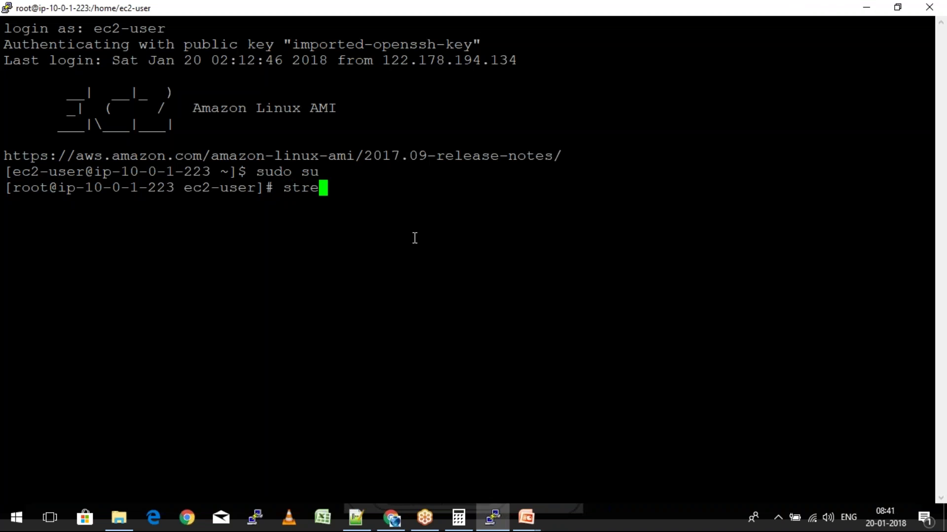
pyautogui.write('ss --cpu 15')
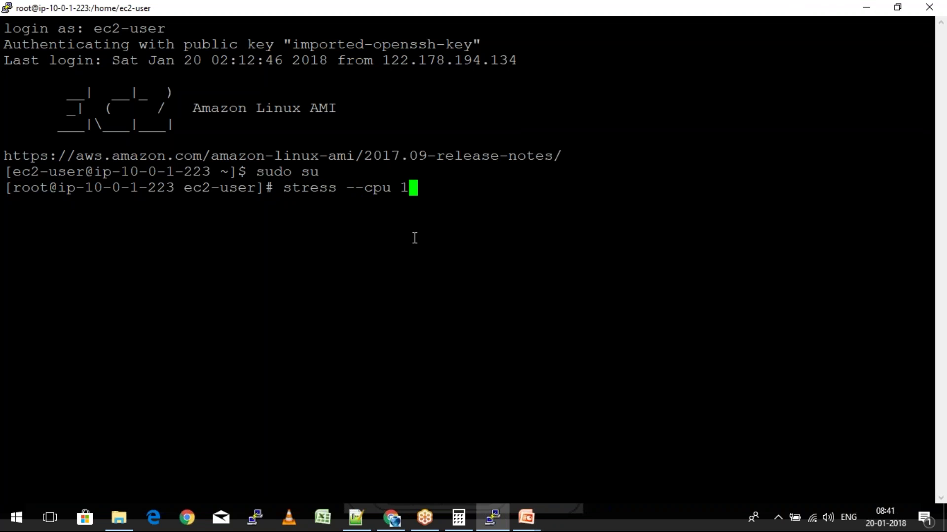
pyautogui.press('BackSpace')
pyautogui.press('BackSpace')
pyautogui.write('200')
pyautogui.press('Return')
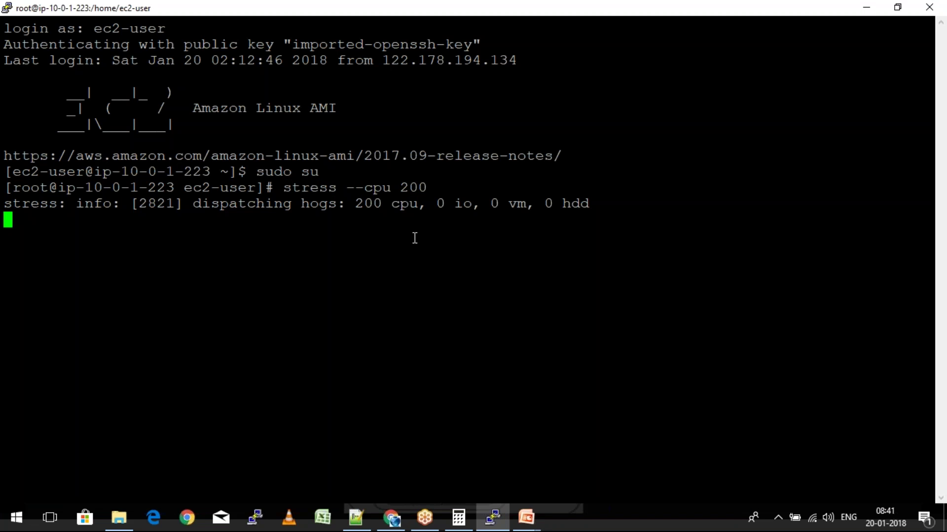
pyautogui.hotkey('alt', 'Tab')
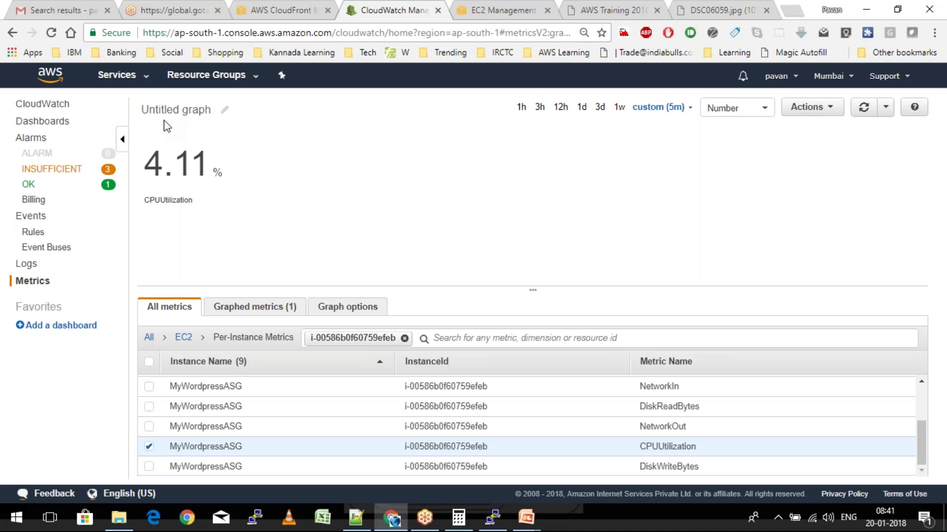
# Narrow the CPUUtilization graph to the last 1 minute and recheck it; it still reads 4.11%
pyautogui.click(864, 112)
pyautogui.click(864, 110)
pyautogui.click(663, 107)
pyautogui.click(424, 160)
pyautogui.click(863, 108)
pyautogui.click(867, 110)
pyautogui.click(866, 110)
pyautogui.click(866, 110)
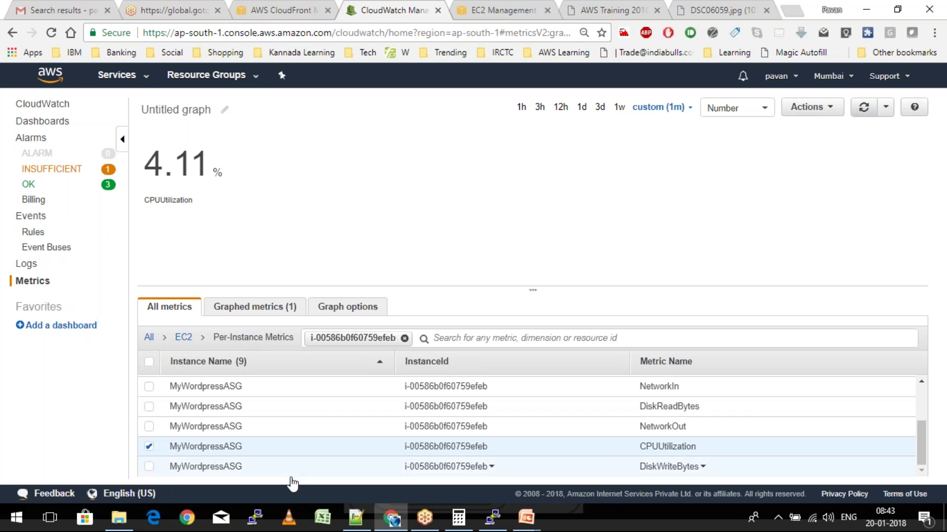
# Stop and rerun the stress --cpu 200 load in the PuTTY session
pyautogui.click(492, 518)
pyautogui.hotkey('ctrl', 'c')
pyautogui.press('Up')
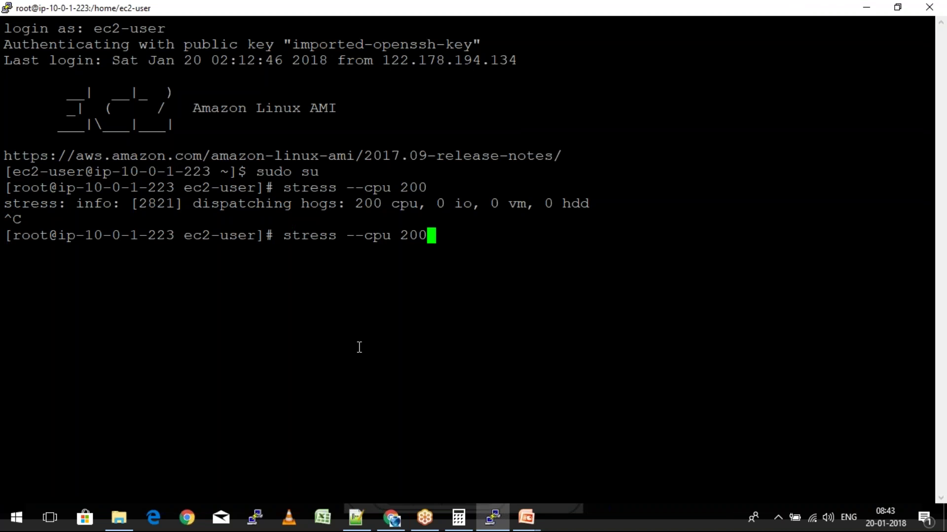
pyautogui.press('Return')
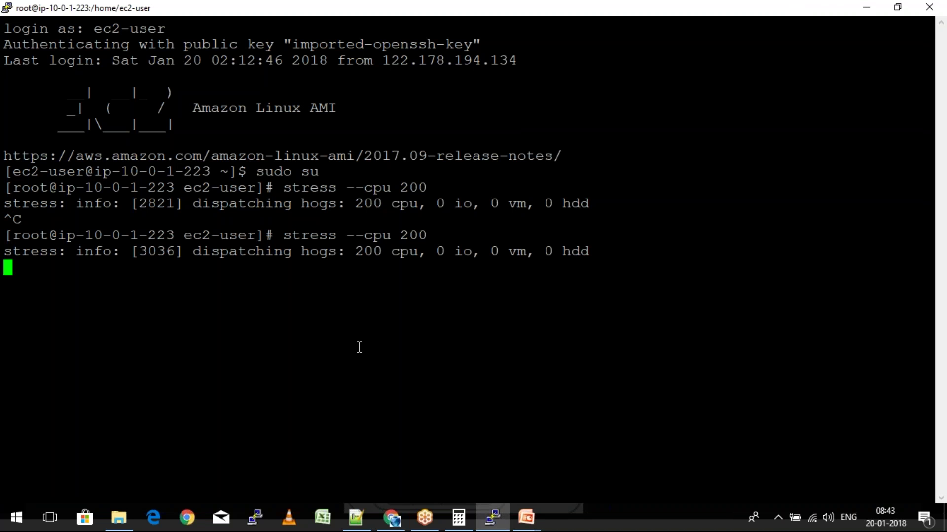
# Refresh the CloudWatch CPU graph in Chrome; it still shows 4.11%
pyautogui.hotkey('alt', 'Tab')
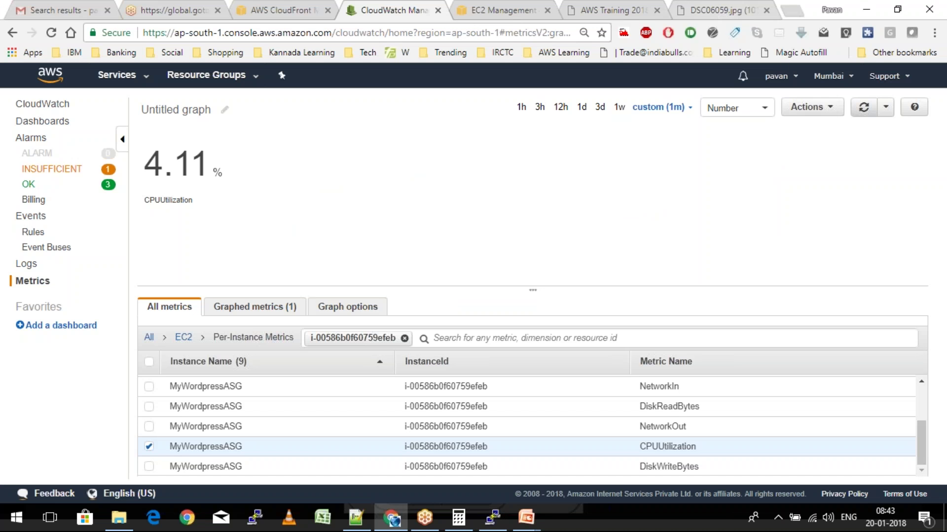
pyautogui.click(865, 110)
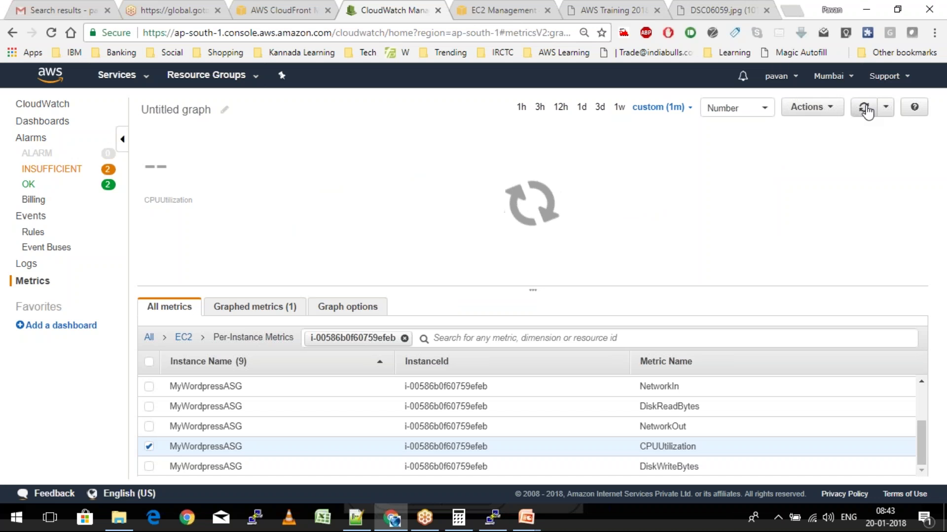
pyautogui.click(866, 111)
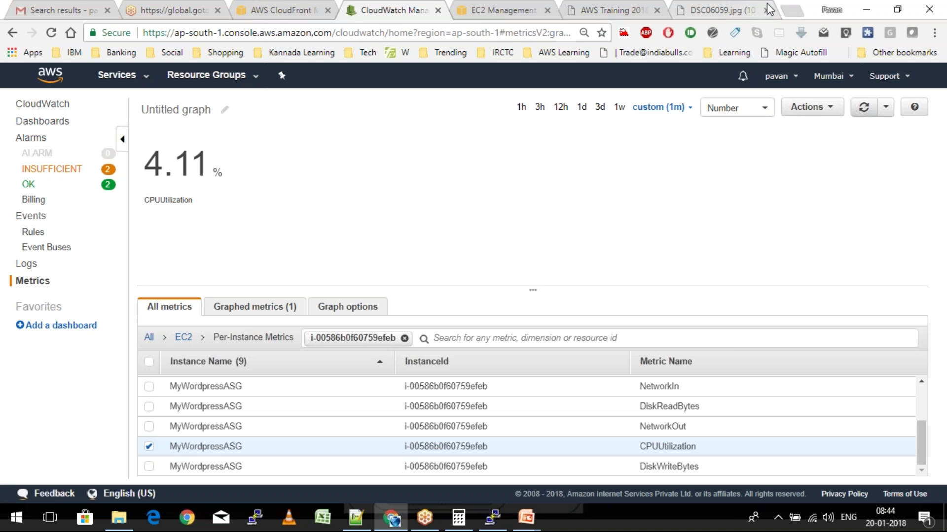
# Open gmail.com in a new window of the AWS browser profile
pyautogui.click(831, 10)
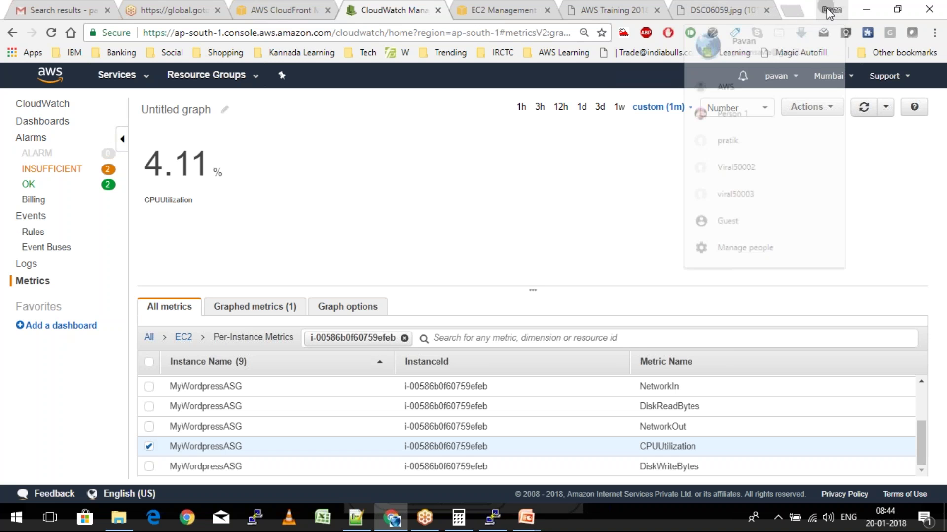
pyautogui.click(760, 92)
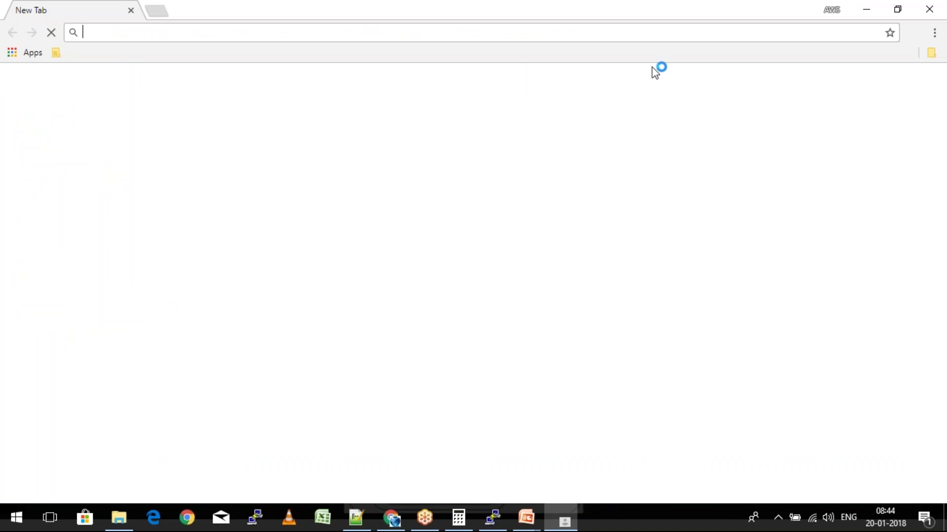
pyautogui.write('gmail.com')
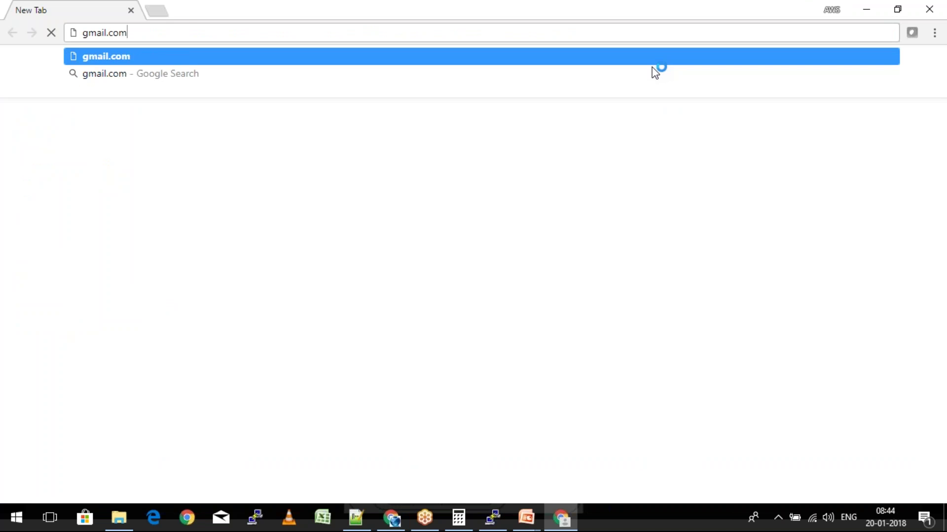
pyautogui.press('Return')
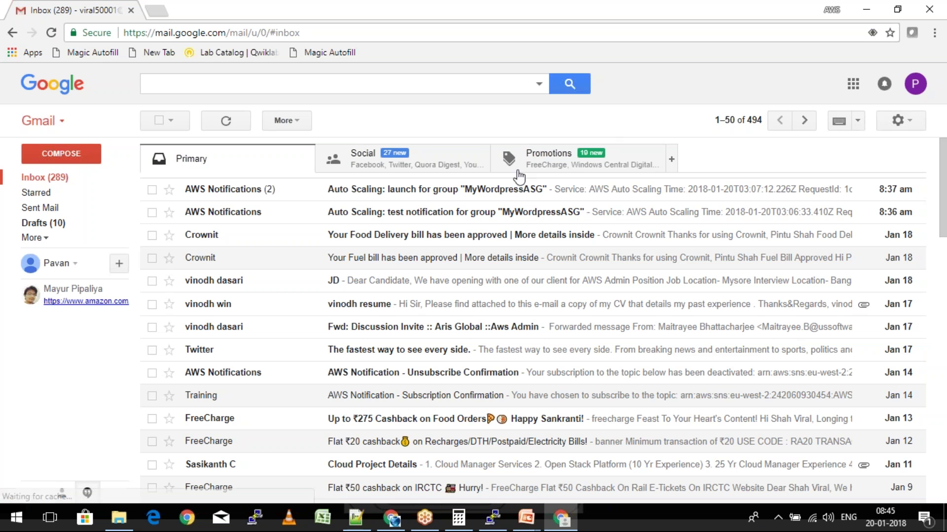
# Read the MyWordpressASG Auto Scaling launch notification email, then return to the inbox
pyautogui.click(417, 191)
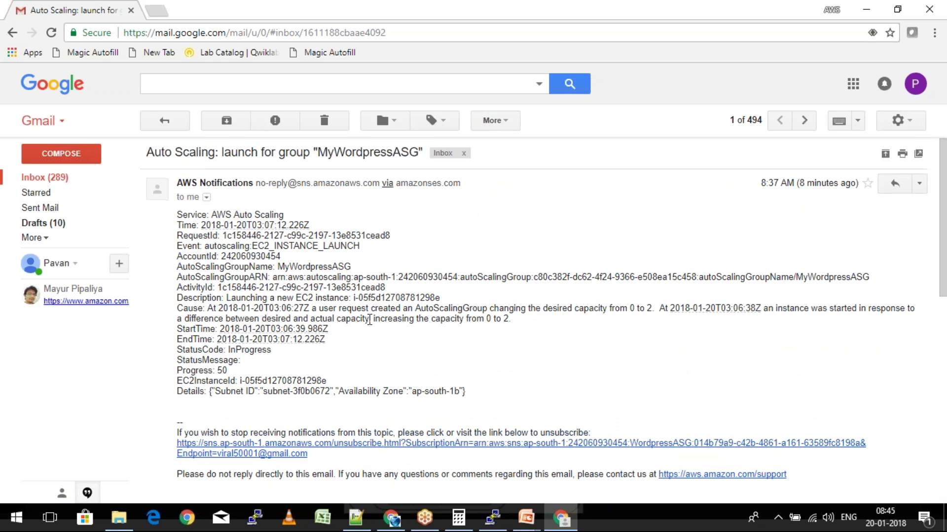
pyautogui.click(160, 120)
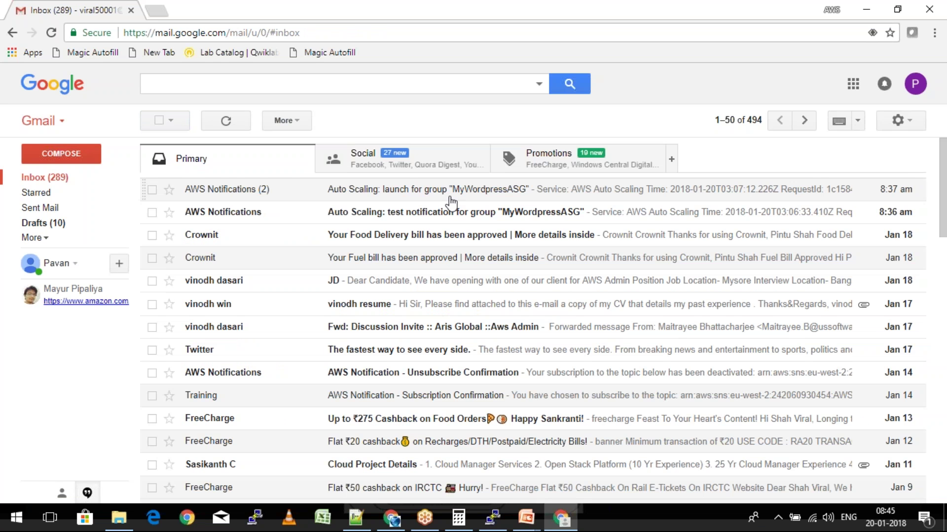
pyautogui.click(450, 194)
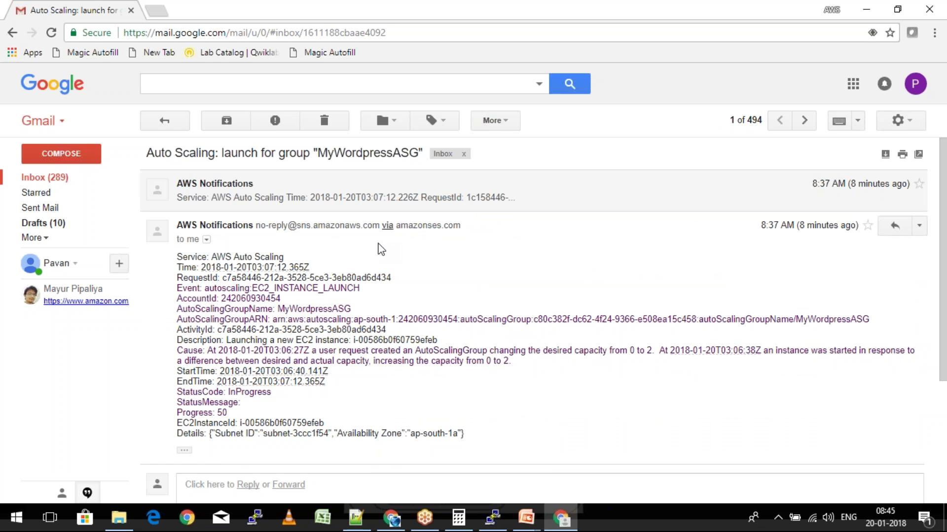
pyautogui.click(165, 121)
# Refresh the Gmail inbox repeatedly to check for new alarm emails
pyautogui.click(227, 121)
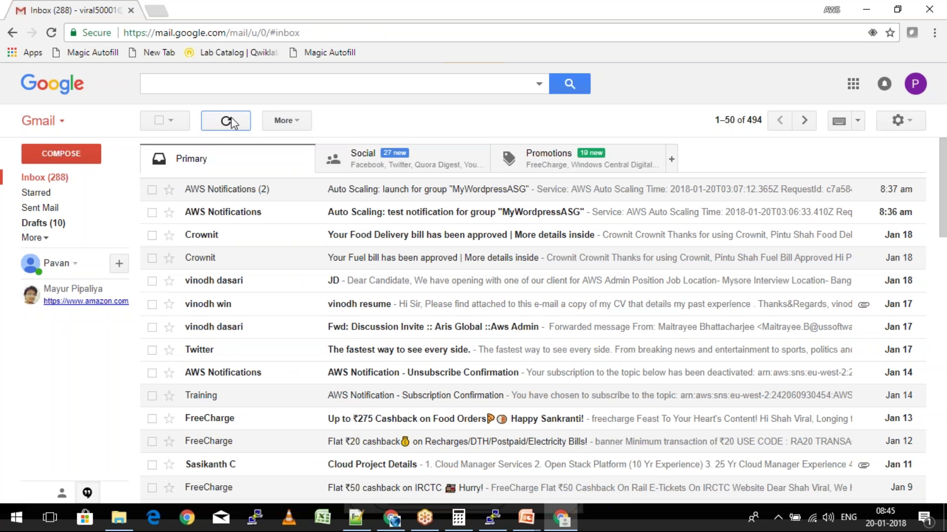
pyautogui.click(227, 122)
pyautogui.click(227, 121)
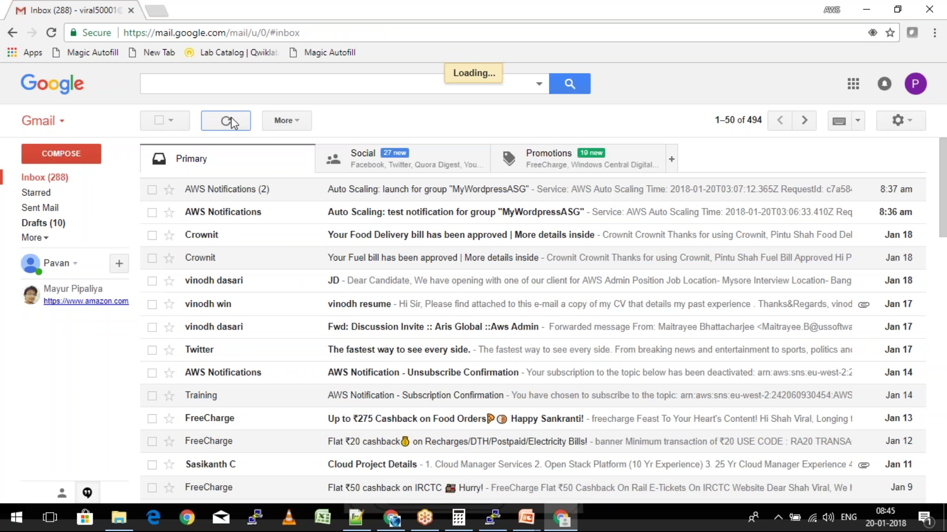
pyautogui.click(231, 121)
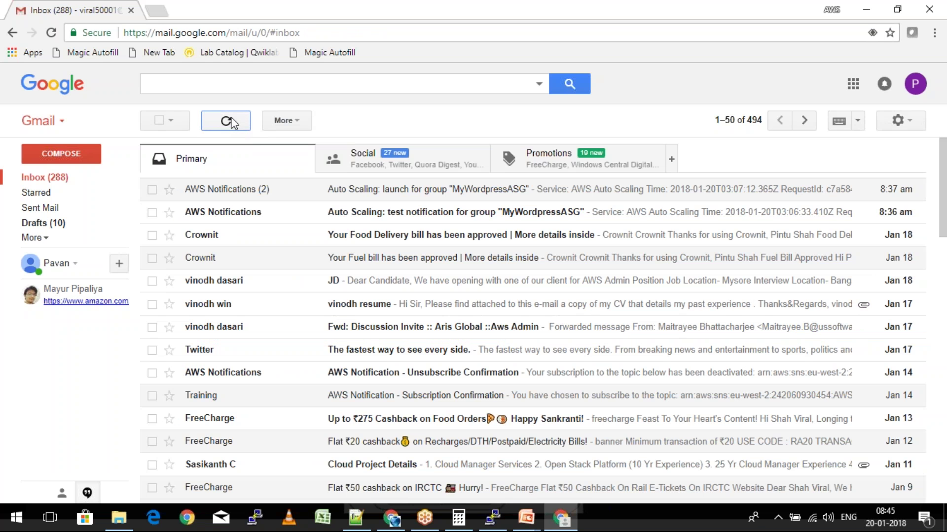
pyautogui.click(232, 124)
# Show the EC2 Instances list enlarged to all rows and reload it
pyautogui.hotkey('alt', 'Tab')
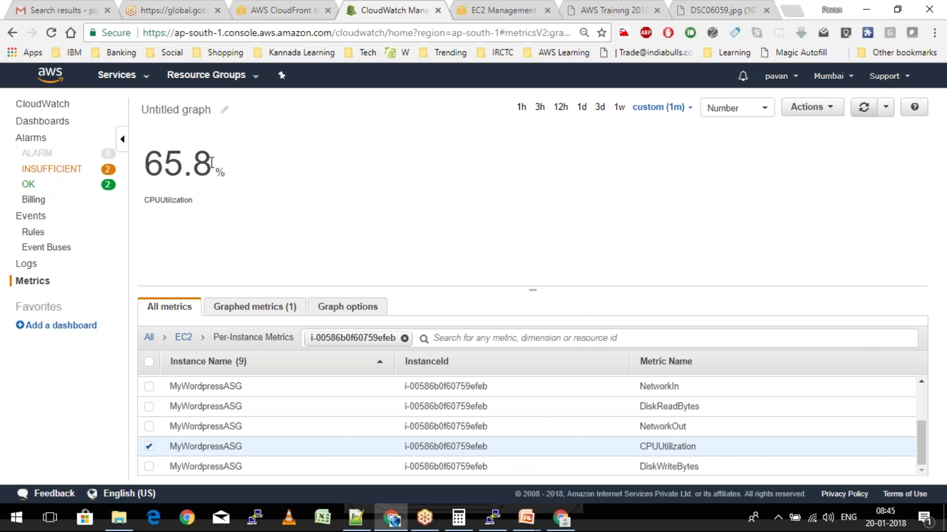
pyautogui.click(526, 7)
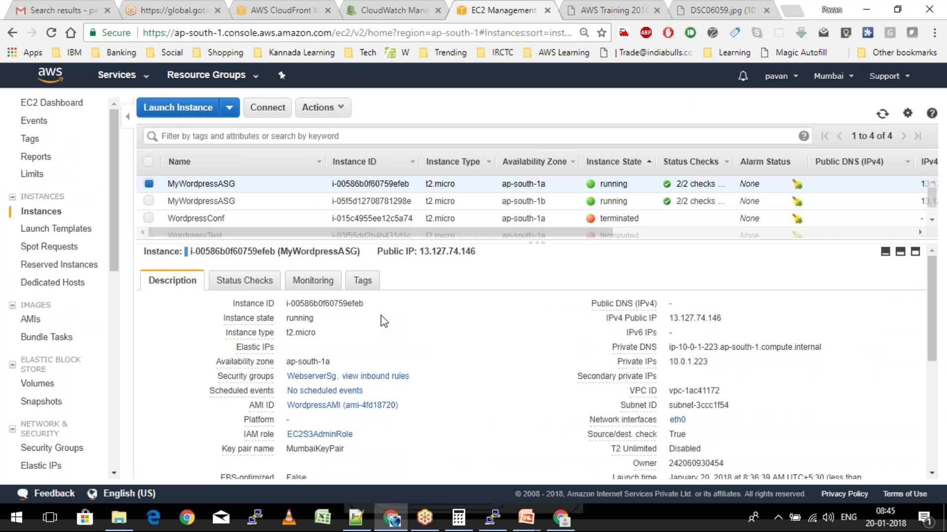
pyautogui.moveTo(380, 242); pyautogui.dragTo(378, 339)
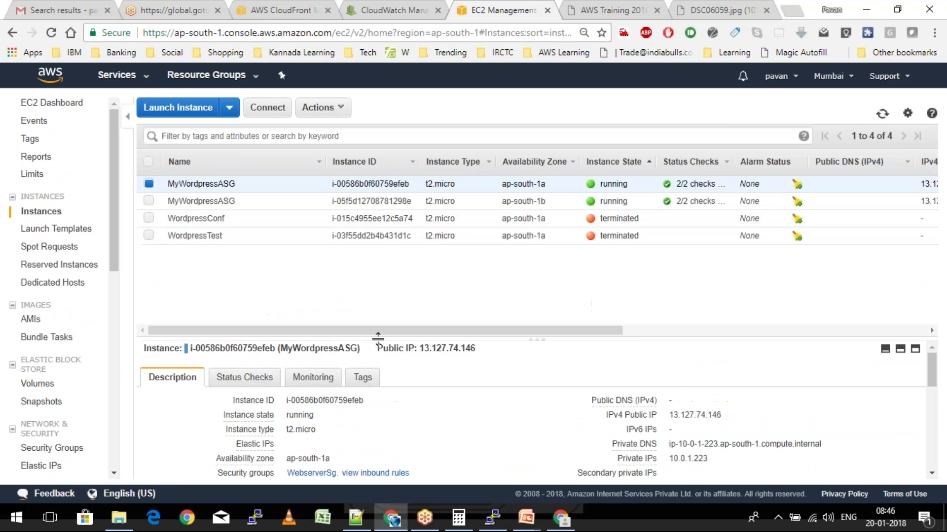
pyautogui.click(882, 114)
# Confirm CloudWatch CPU reads 65.8%, then check two MyWordpressASG instances run in ap-south-1a and ap-south-1b
pyautogui.click(366, 8)
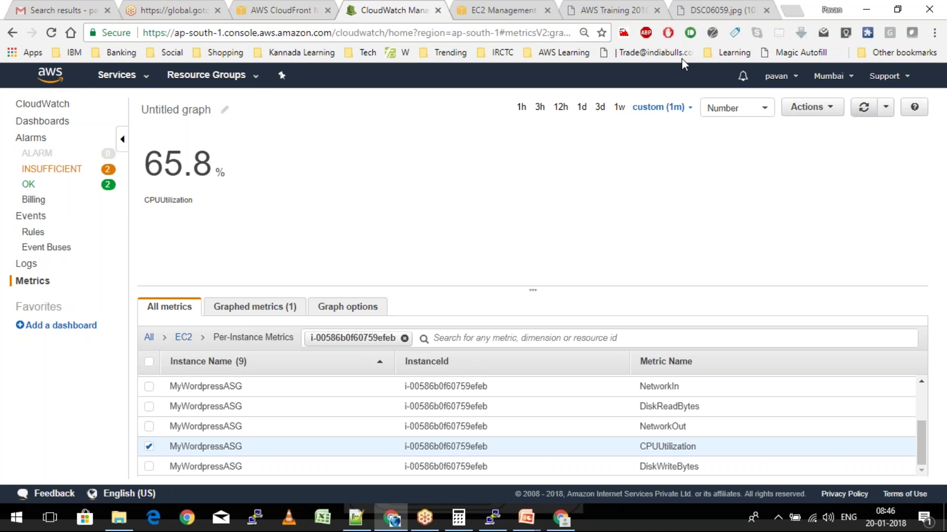
pyautogui.click(863, 106)
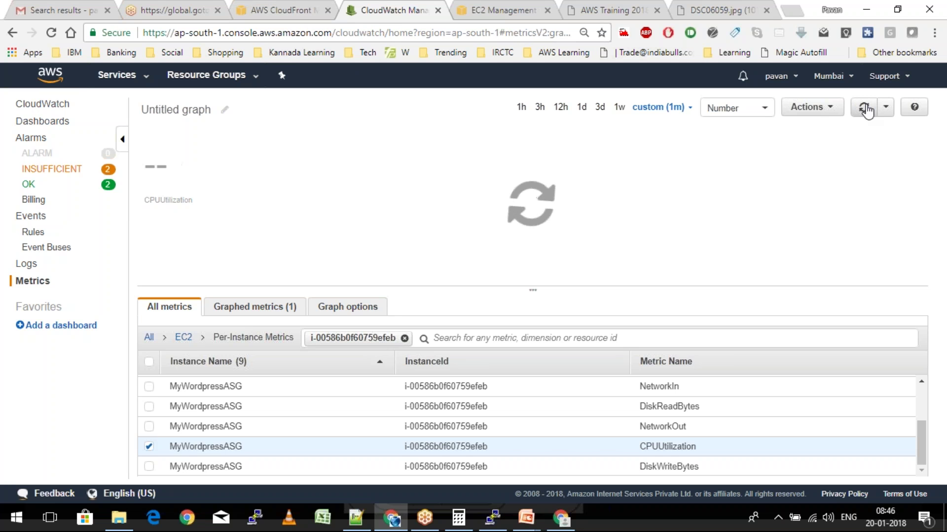
pyautogui.click(518, 7)
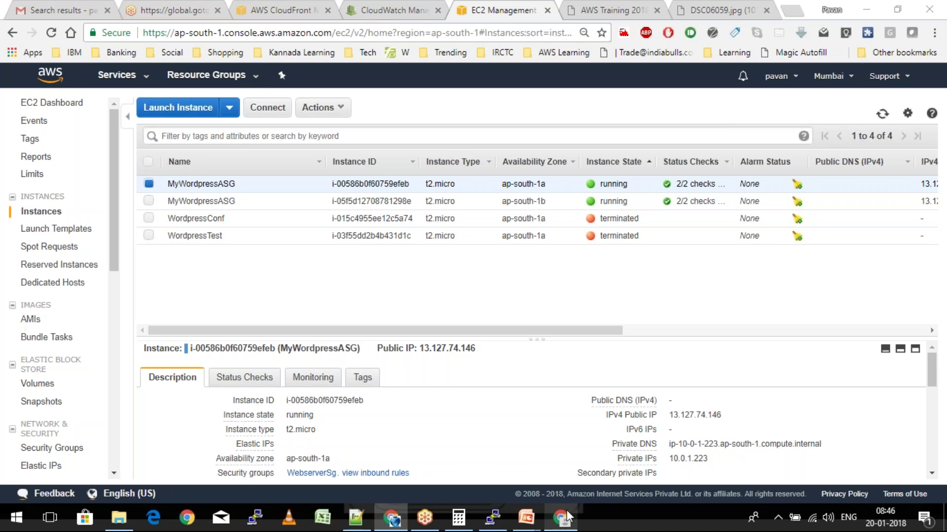
pyautogui.moveTo(568, 516)
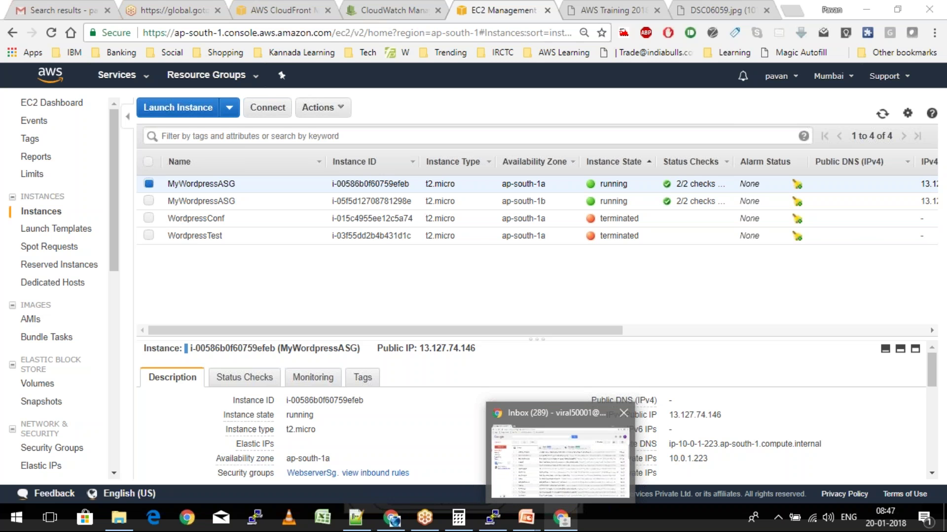
# Read the HIGH-CPU-Utilization ALARM email reporting CPU above the 50.0 threshold
pyautogui.click(559, 461)
pyautogui.click(676, 189)
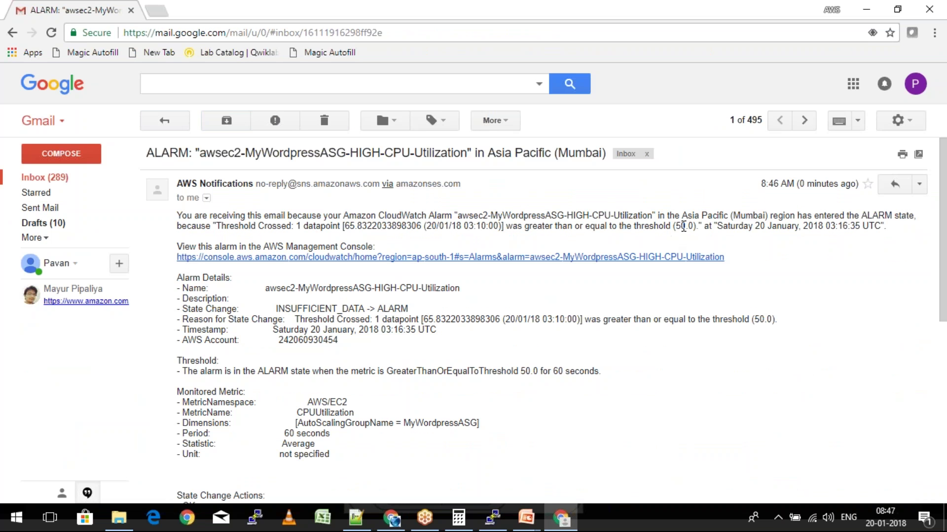
pyautogui.click(166, 124)
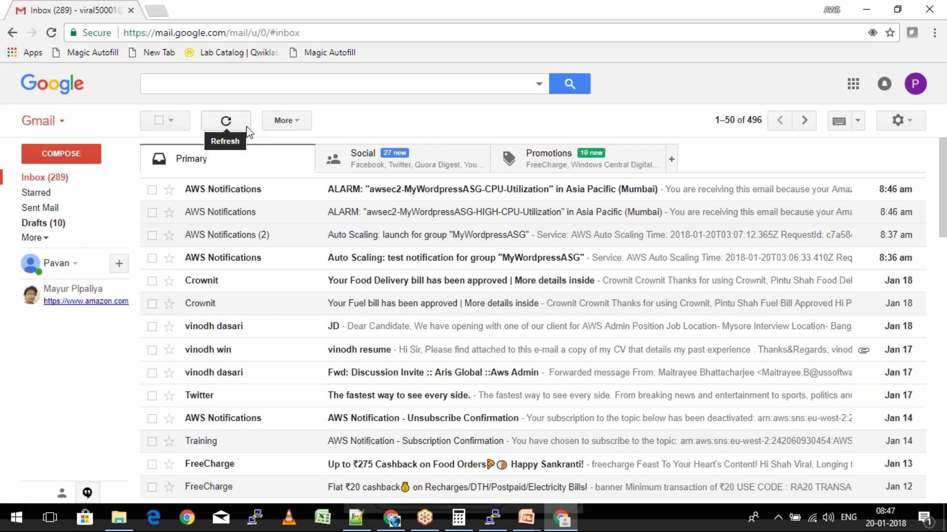
# Refresh the inbox, read the second CPU-Utilization alarm email, and return to the EC2 console
pyautogui.click(238, 125)
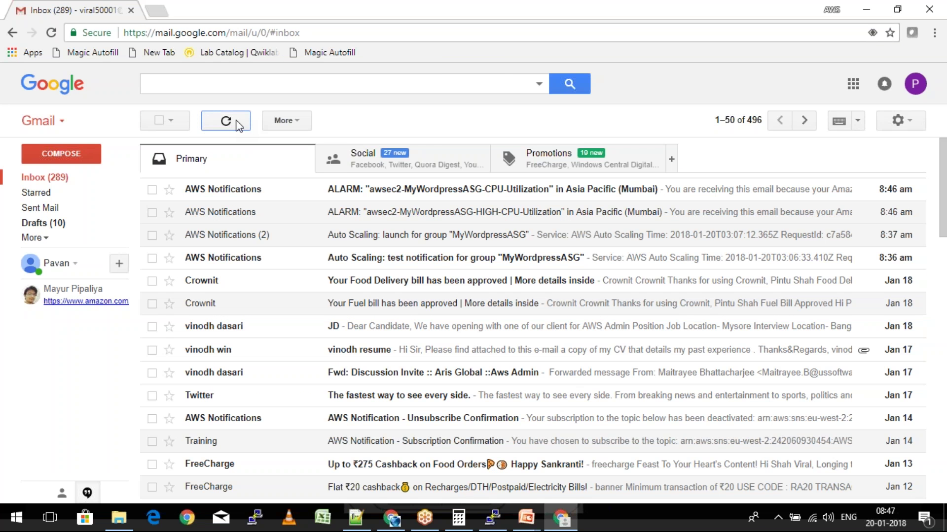
pyautogui.click(502, 190)
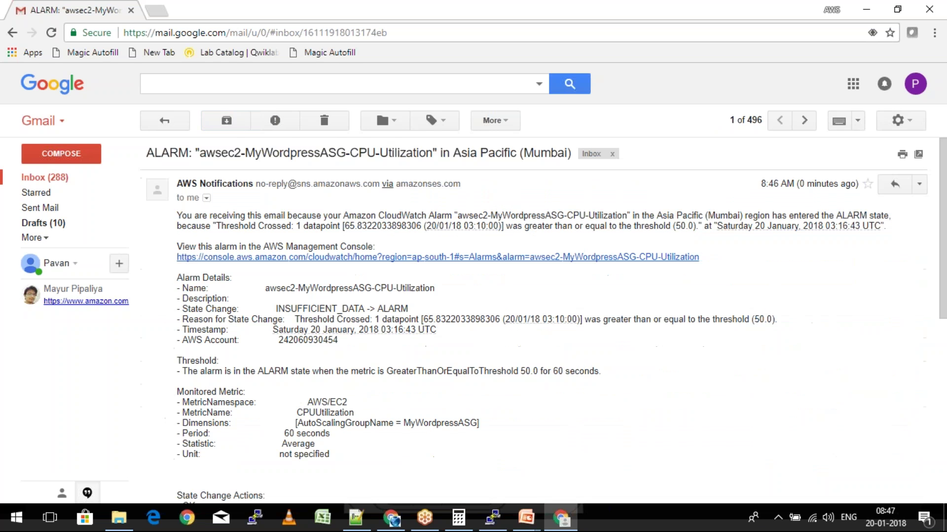
pyautogui.click(164, 121)
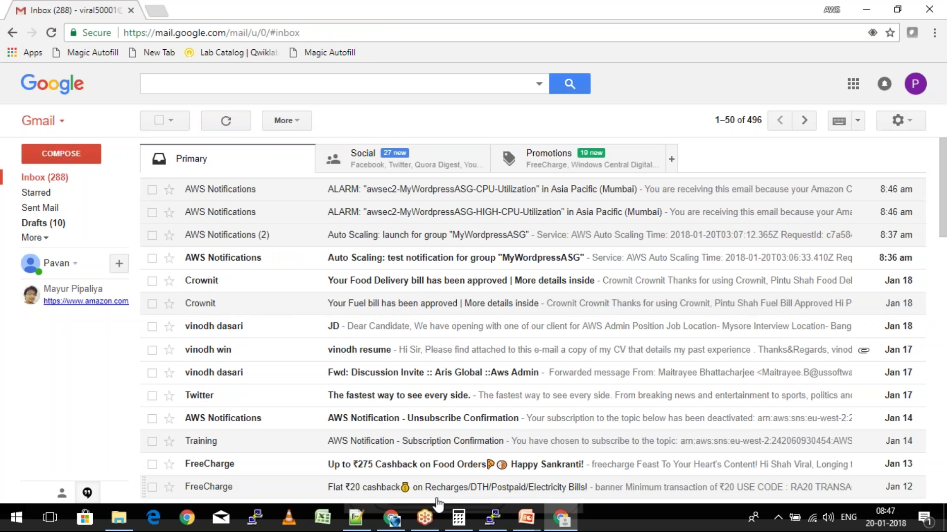
pyautogui.click(392, 519)
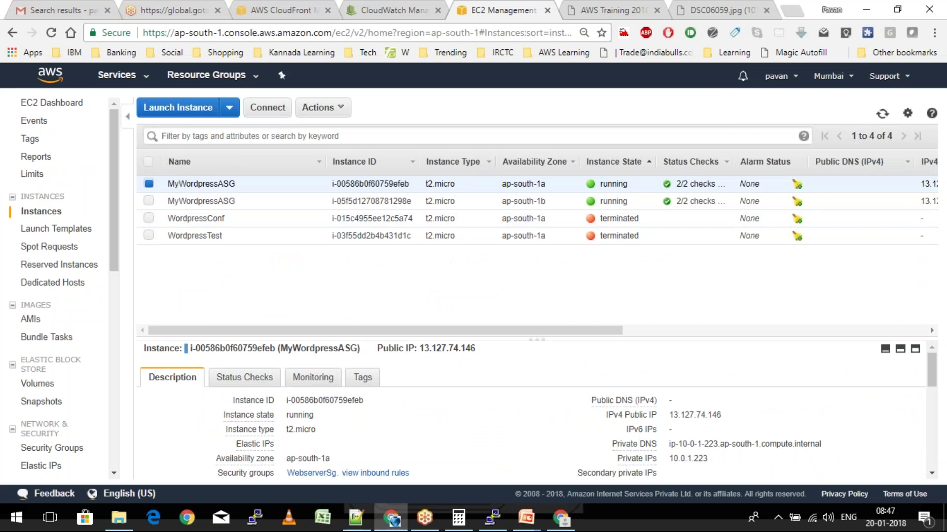
# Check MyWordpressLB in Load Balancers shows three MyWordpressASG instances InService, then view the awstraining2017.tk site
pyautogui.click(882, 114)
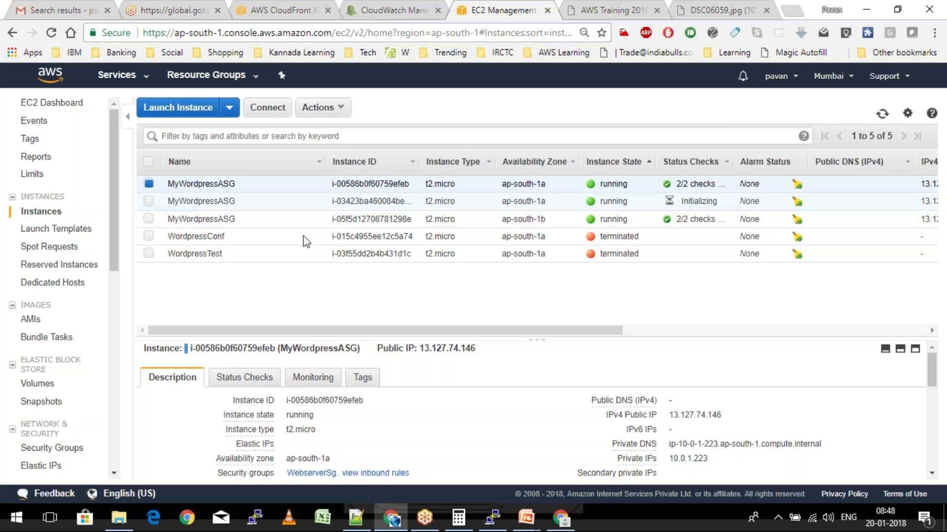
pyautogui.scroll(-3, 113, 320)
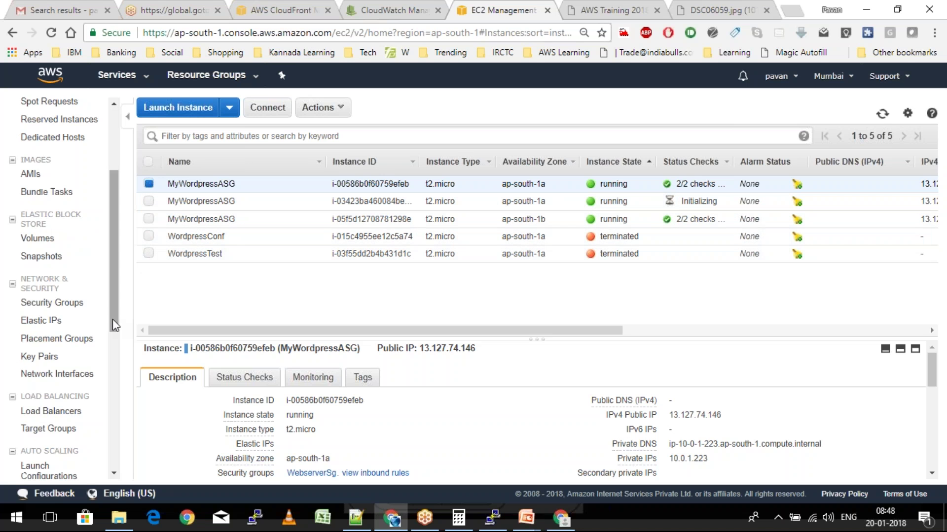
pyautogui.scroll(-4, 112, 319)
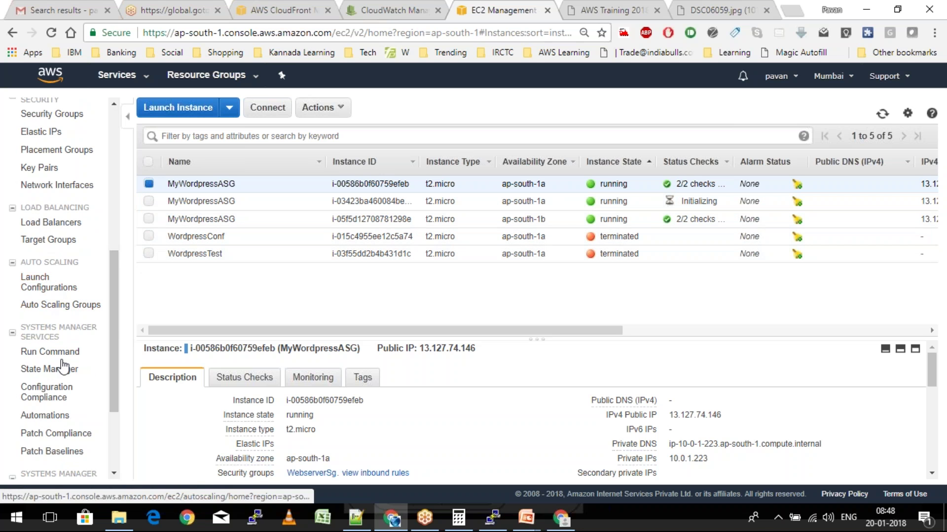
pyautogui.click(42, 227)
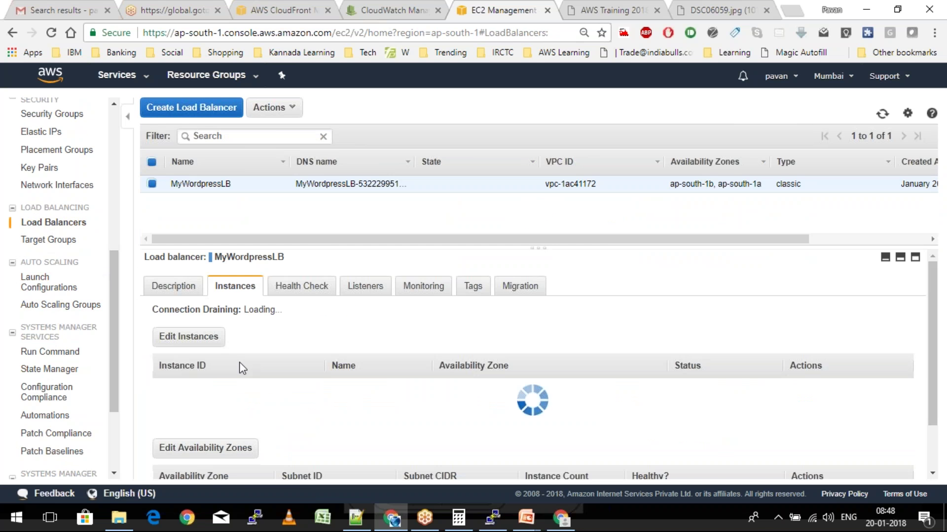
pyautogui.click(623, 8)
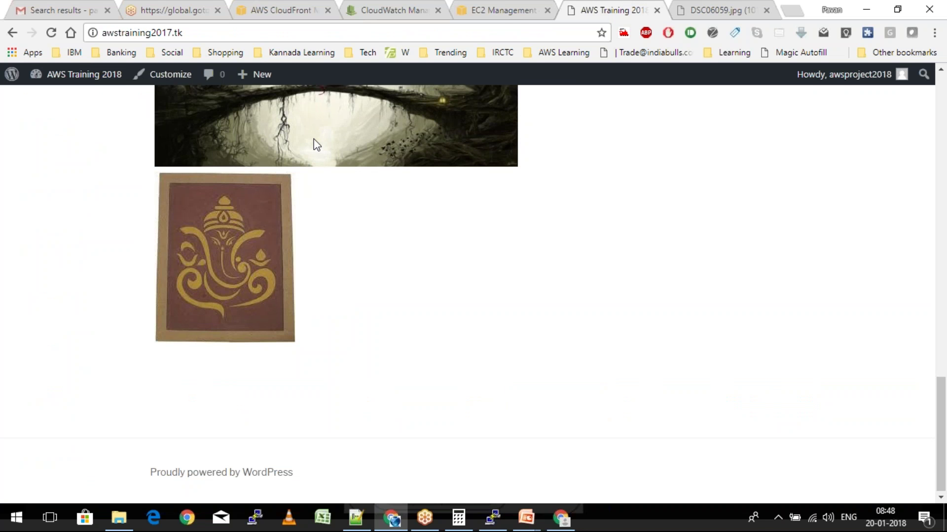
pyautogui.press('Home')
pyautogui.scroll(-2, 176, 147)
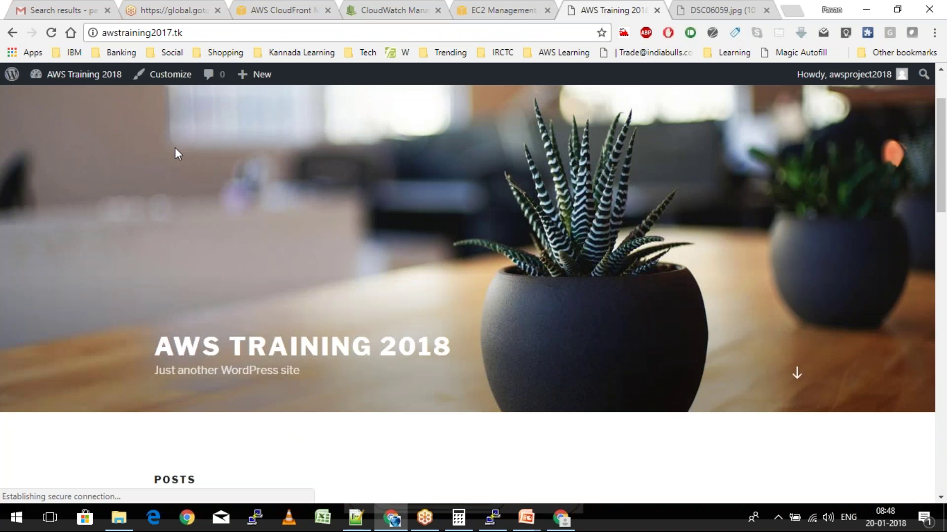
pyautogui.scroll(-3, 176, 148)
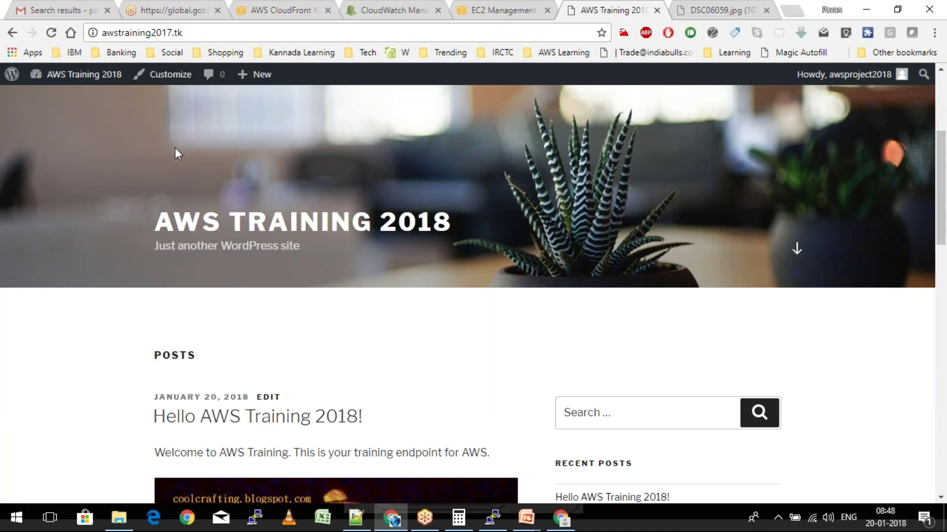
pyautogui.scroll(-2, 175, 152)
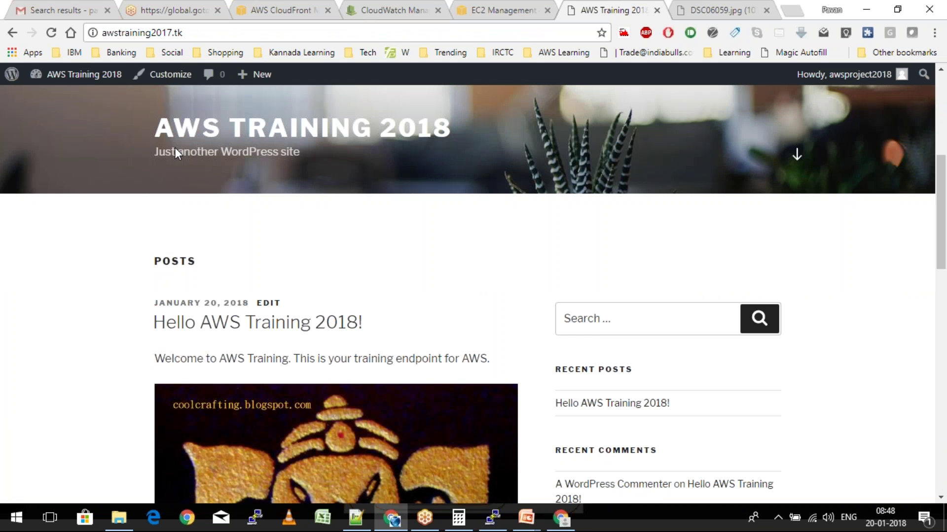
pyautogui.scroll(-2, 175, 150)
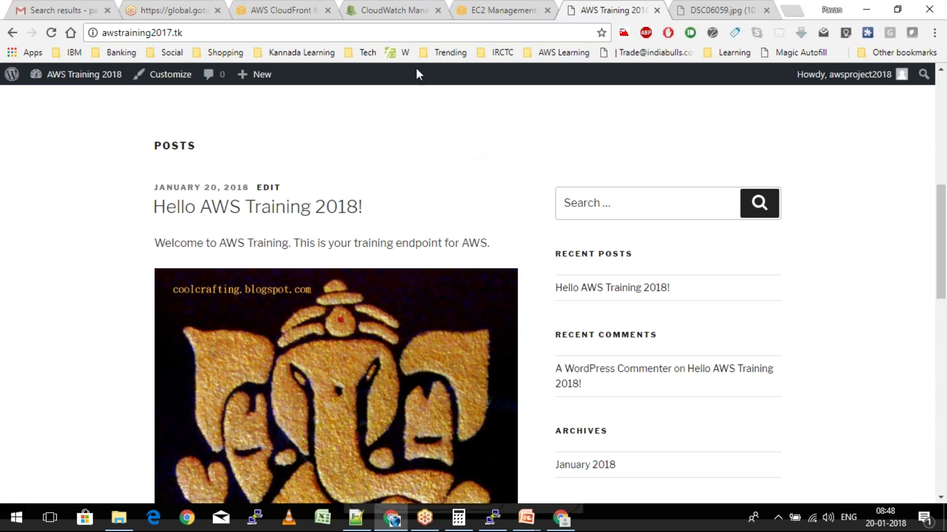
# Go to the RDS dashboard via the Services menu, checking the WordPress site while it loads
pyautogui.click(291, 6)
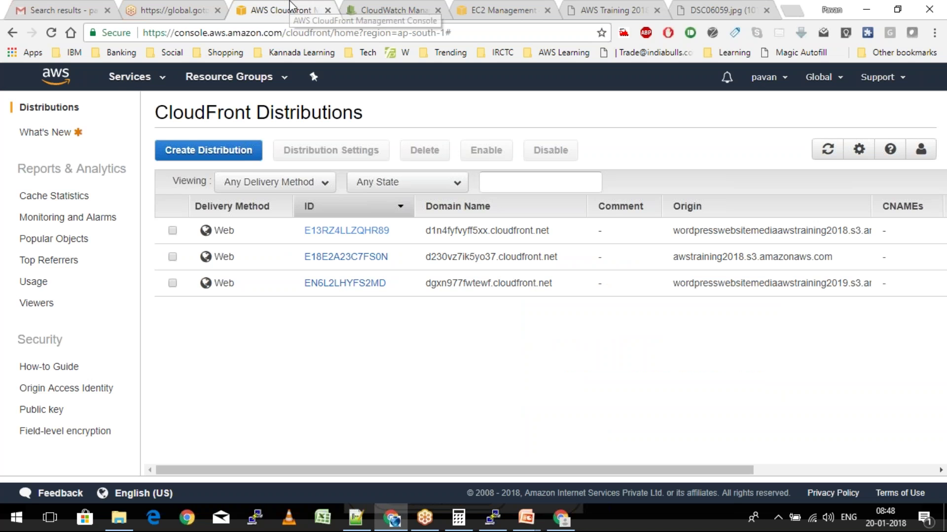
pyautogui.hotkey('alt', 's')
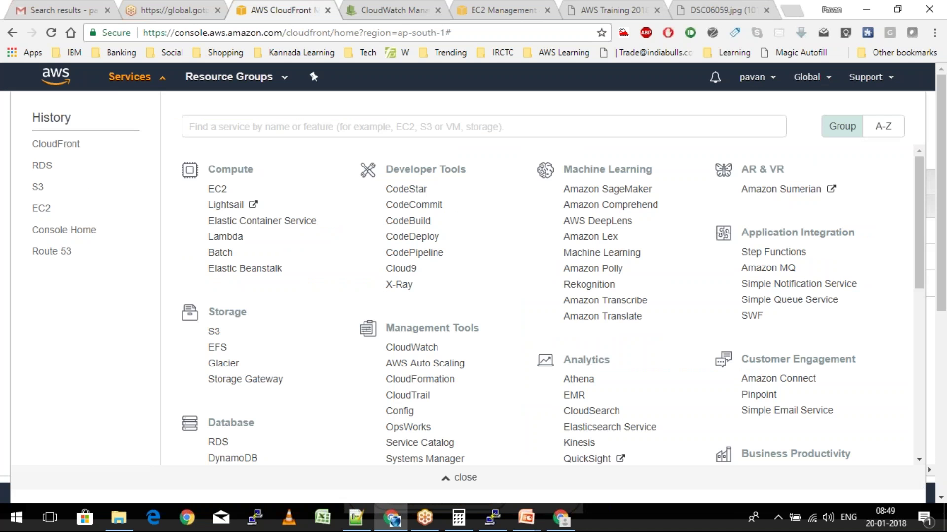
pyautogui.scroll(-6, 220, 356)
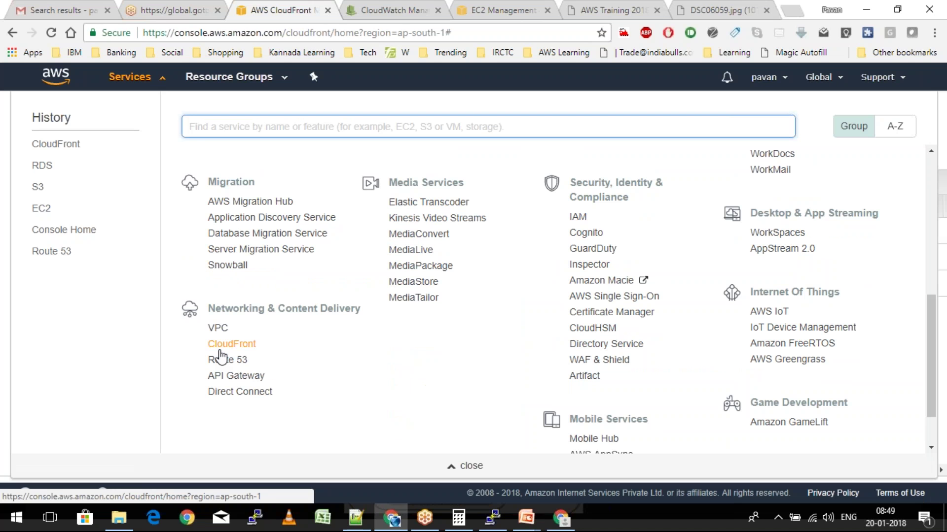
pyautogui.scroll(5, 220, 356)
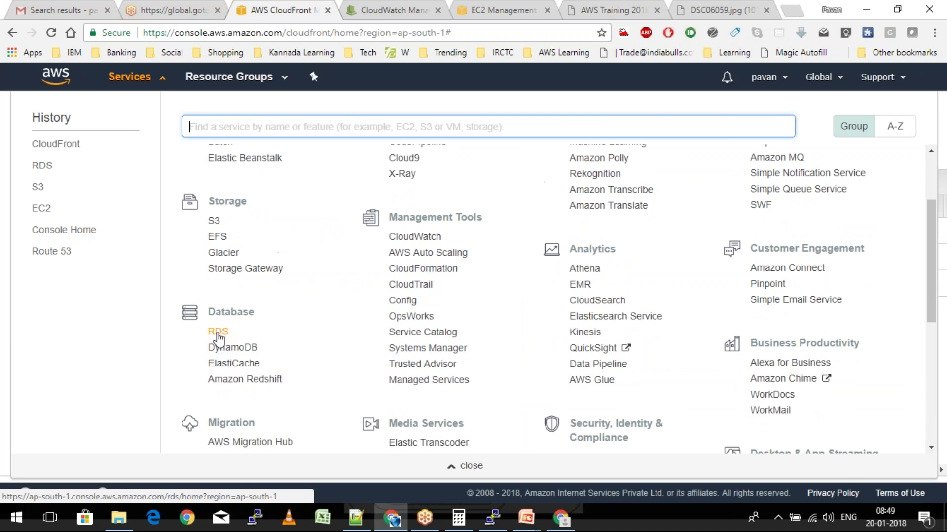
pyautogui.click(217, 332)
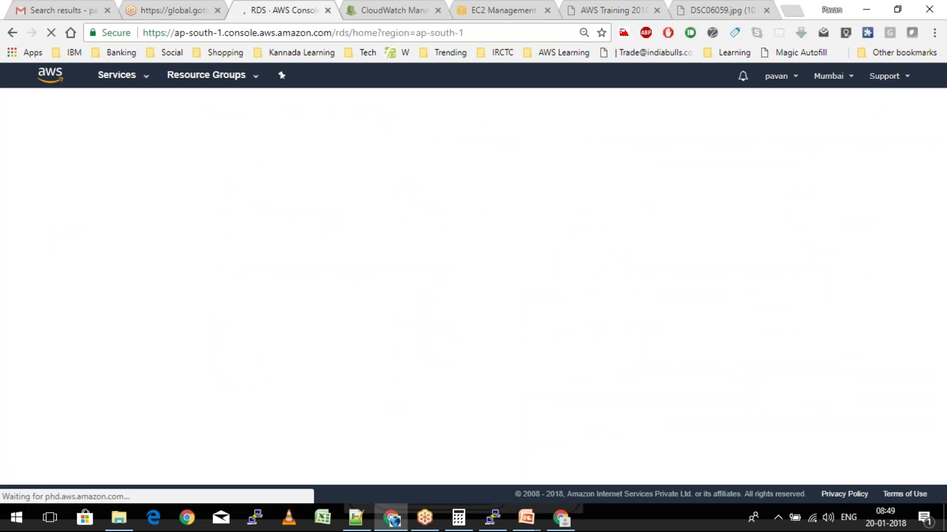
pyautogui.click(577, 6)
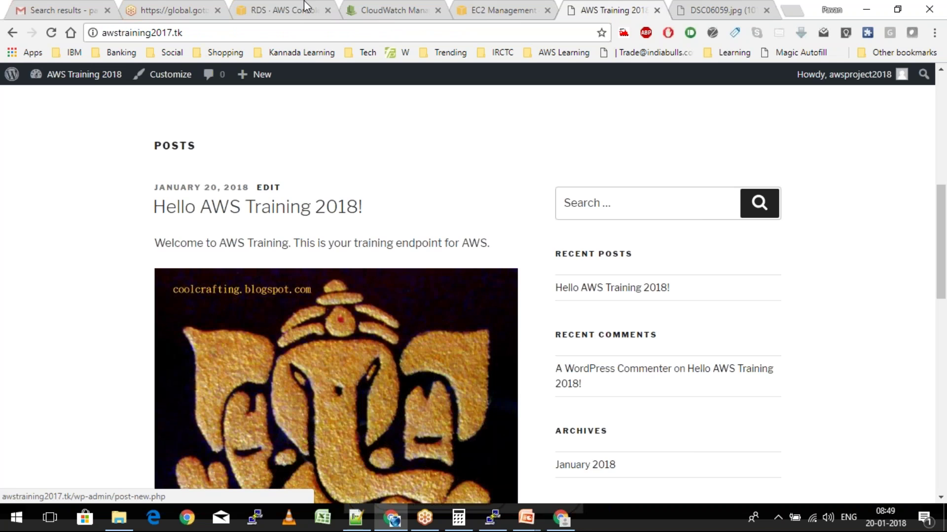
pyautogui.click(286, 8)
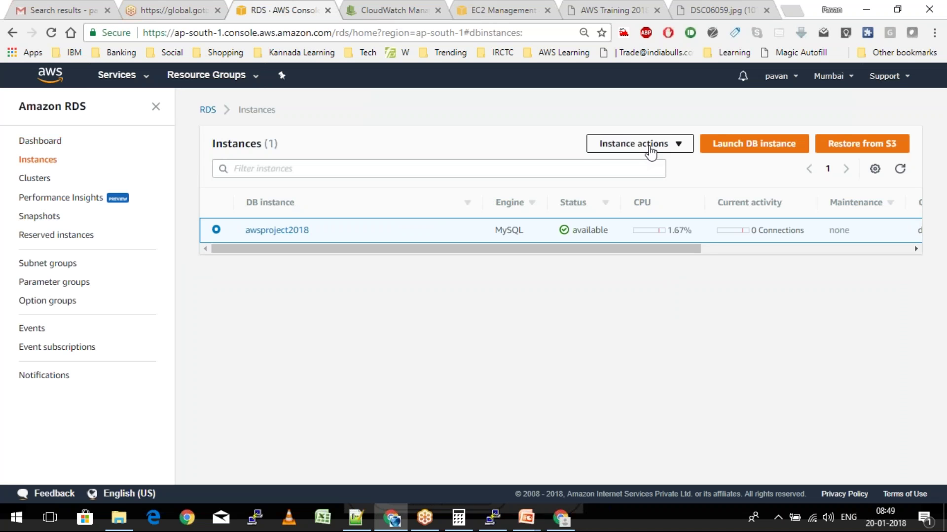
# Reboot the awsproject2018 database instance with failover
pyautogui.click(646, 148)
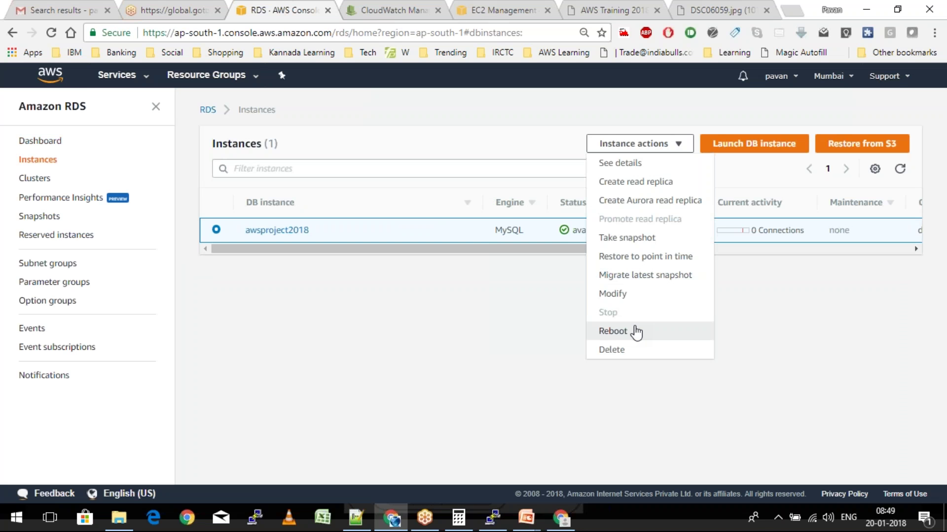
pyautogui.click(636, 332)
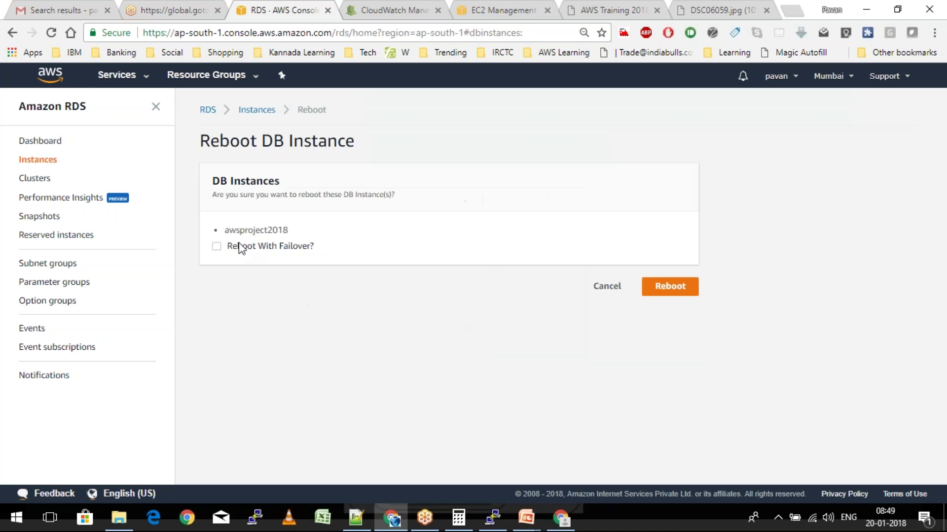
pyautogui.click(257, 250)
pyautogui.click(675, 292)
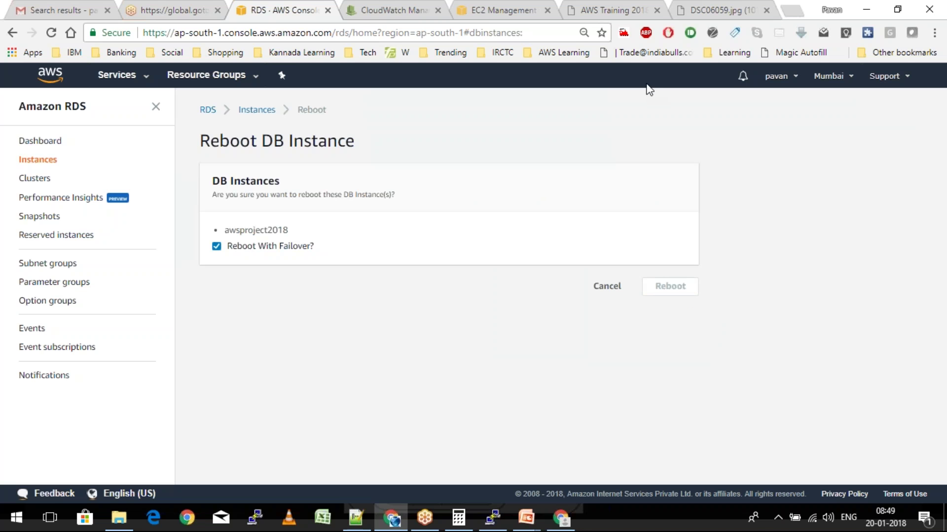
pyautogui.click(607, 5)
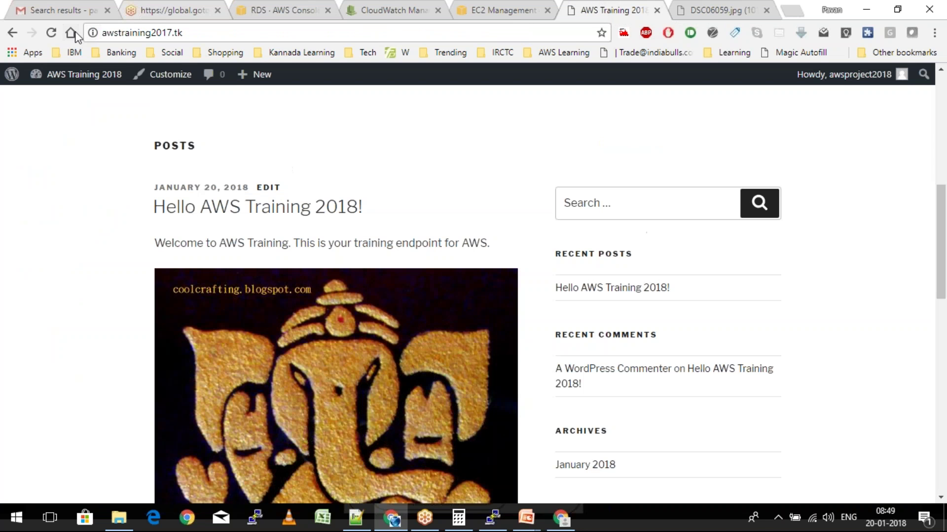
# Reload awstraining2017.tk and scroll to the 'Proudly powered by WordPress' footer, confirming posts and images load
pyautogui.click(52, 32)
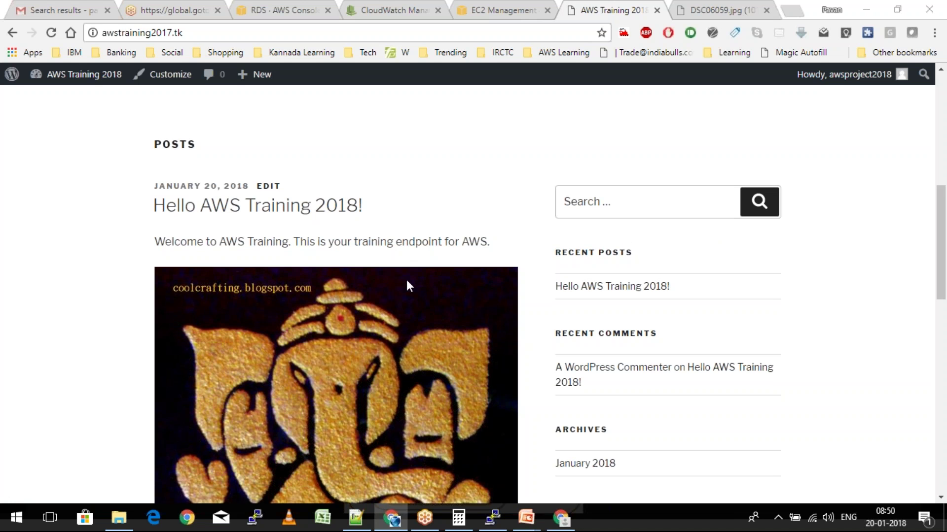
pyautogui.scroll(-1, 407, 281)
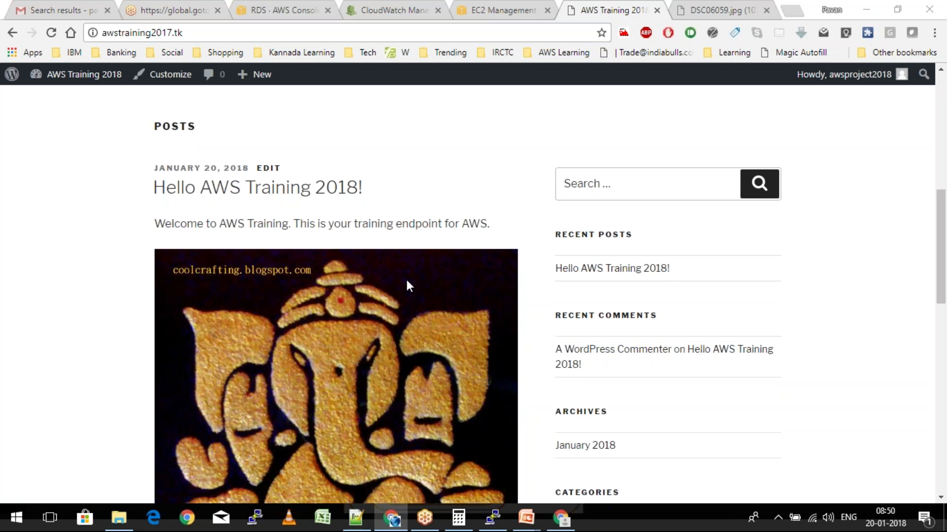
pyautogui.scroll(10, 406, 279)
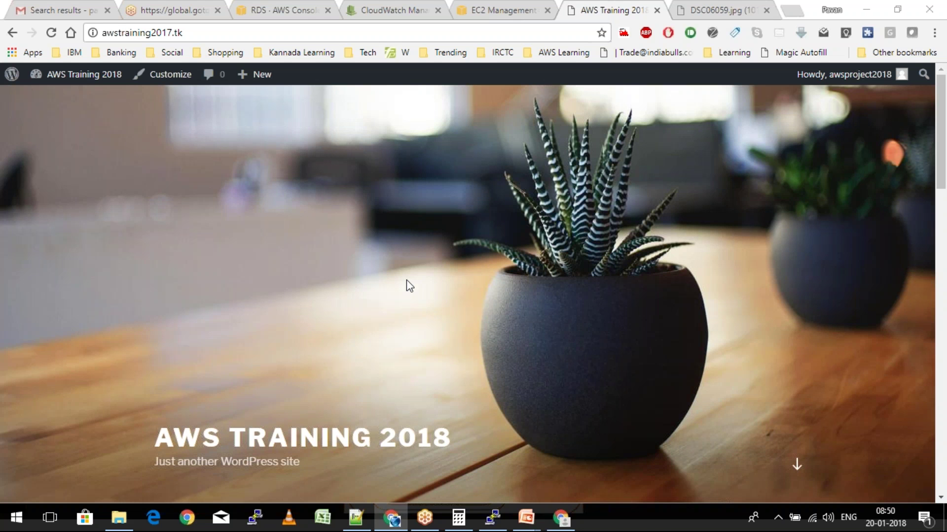
pyautogui.scroll(-10, 407, 286)
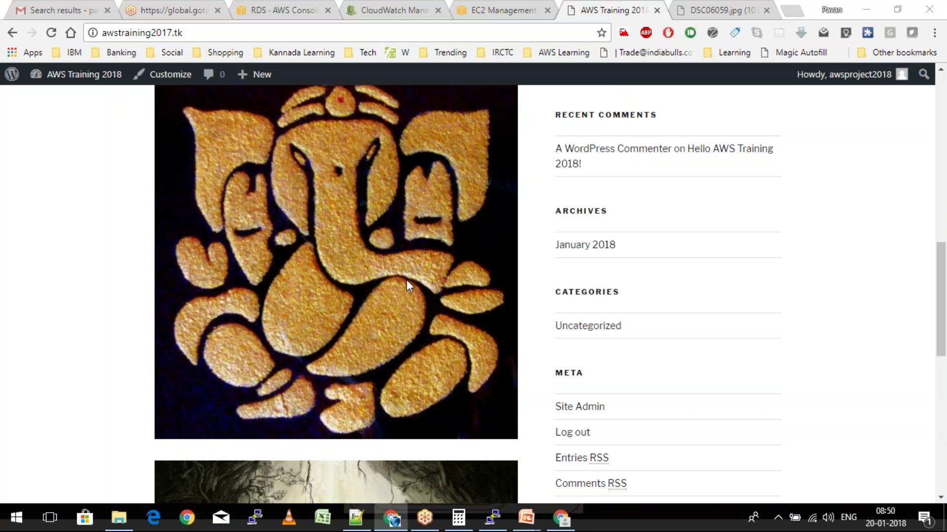
pyautogui.scroll(-10, 407, 281)
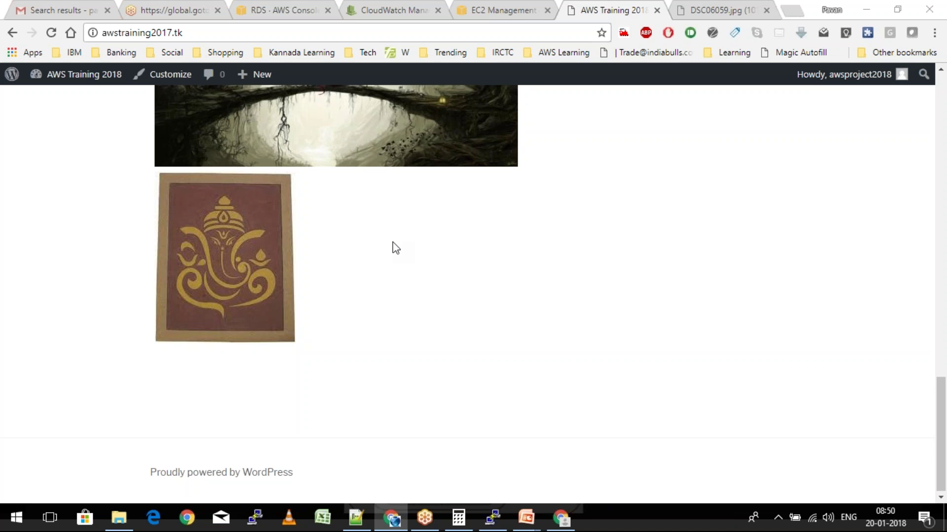
pyautogui.scroll(1, 396, 248)
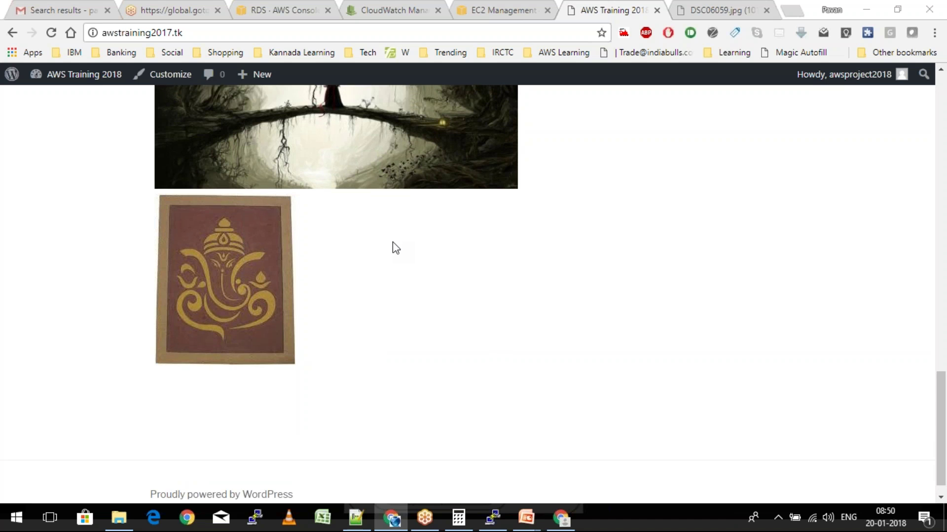